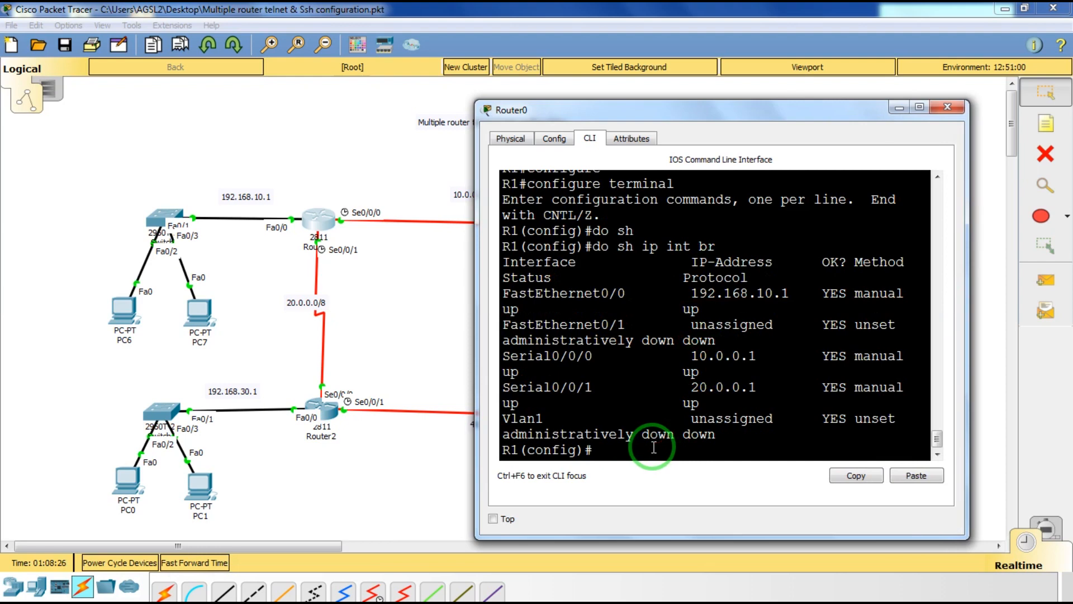
# Start RIP routing on R1 and set it to version 2.
pyautogui.write('rou')
pyautogui.press('Tab')
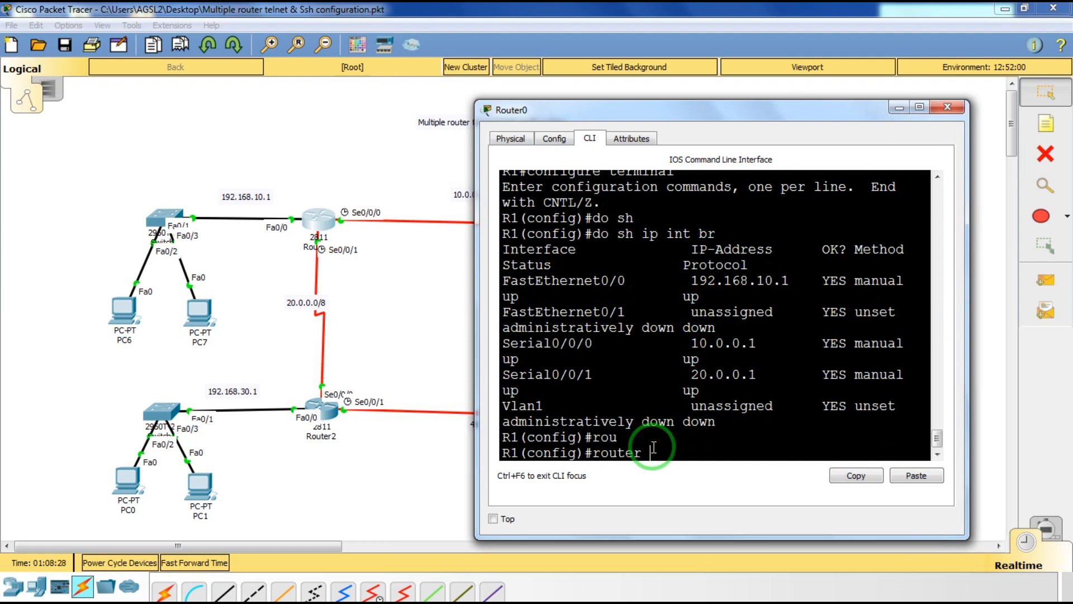
pyautogui.write('r')
pyautogui.press('Tab')
pyautogui.press('Return')
pyautogui.write('v')
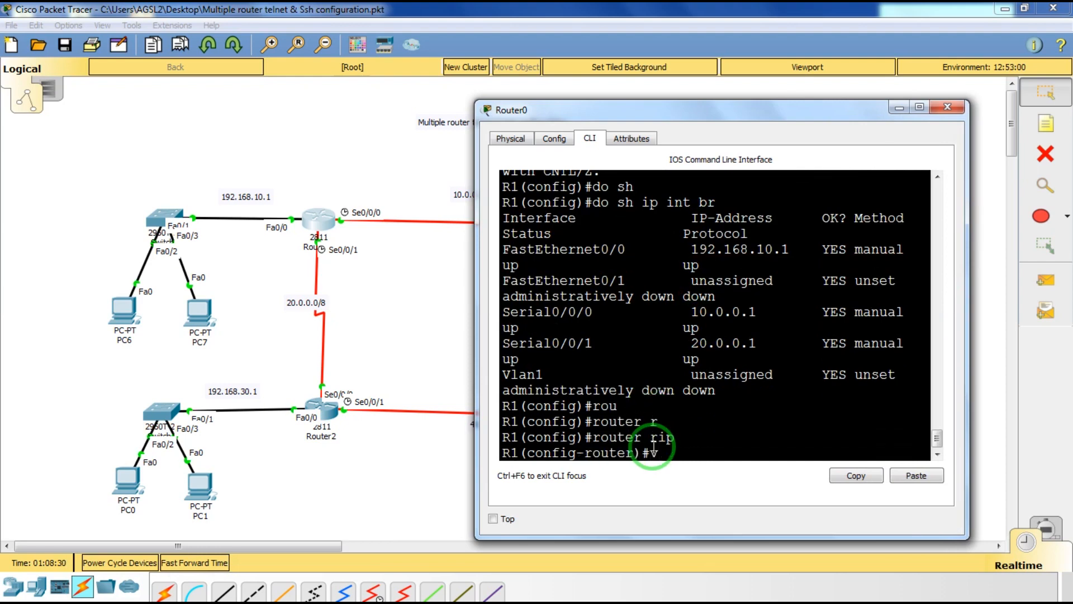
pyautogui.press('Tab')
pyautogui.write('2')
pyautogui.press('Return')
# Advertise networks 192.168.1.0, 10.0.0.0 and 20.0.0.0 in R1's RIP.
pyautogui.write('net')
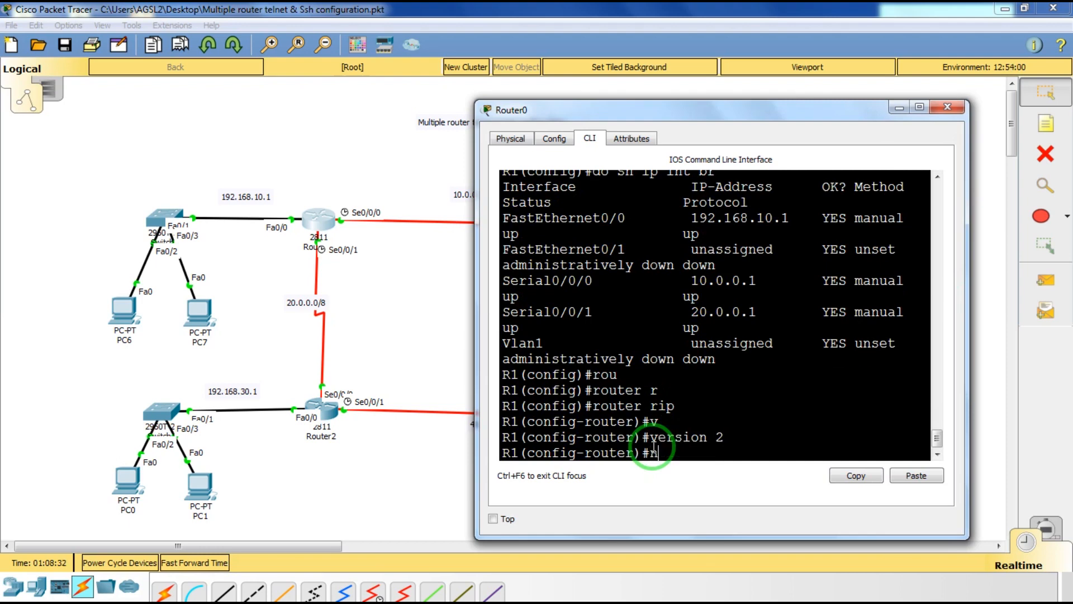
pyautogui.press('Tab')
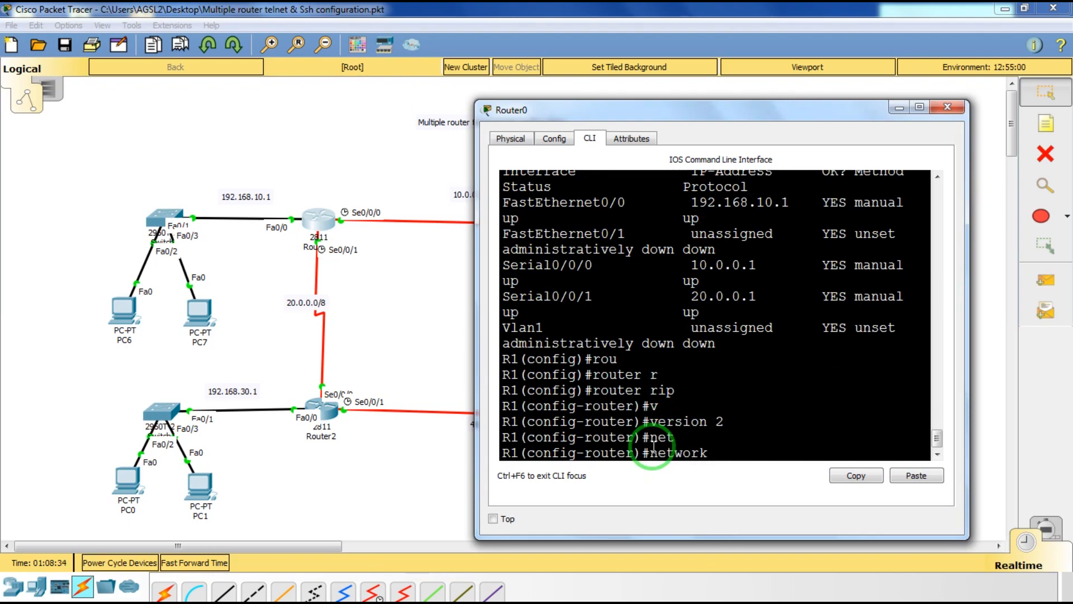
pyautogui.write('192.168.1.0 255.255.')
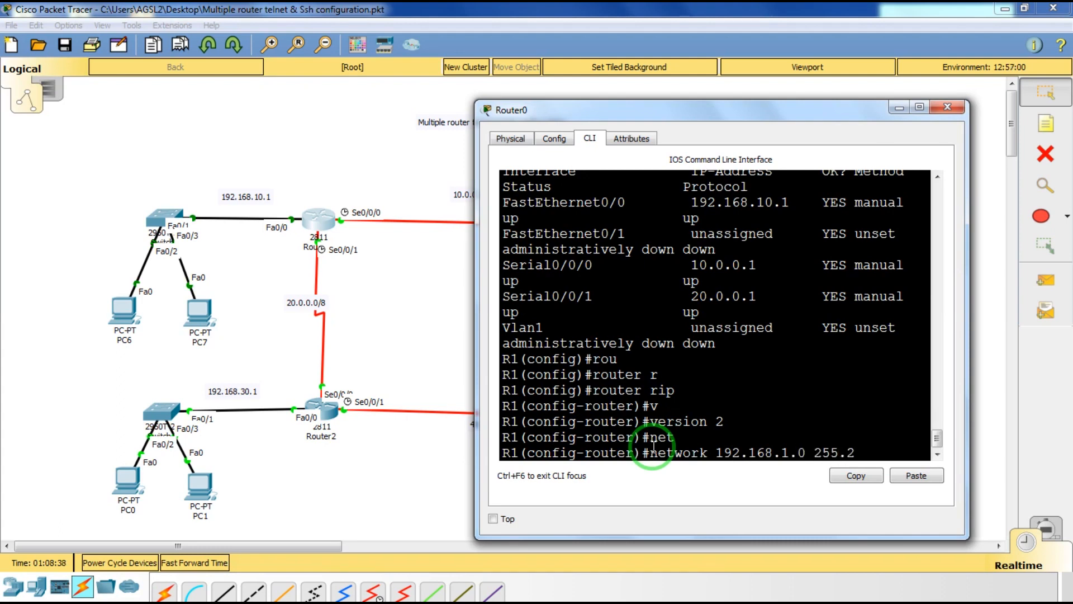
pyautogui.press('BackSpace')
pyautogui.press('BackSpace')
pyautogui.press('BackSpace')
pyautogui.press('BackSpace')
pyautogui.press('BackSpace')
pyautogui.press('BackSpace')
pyautogui.press('BackSpace')
pyautogui.press('BackSpace')
pyautogui.press('Return')
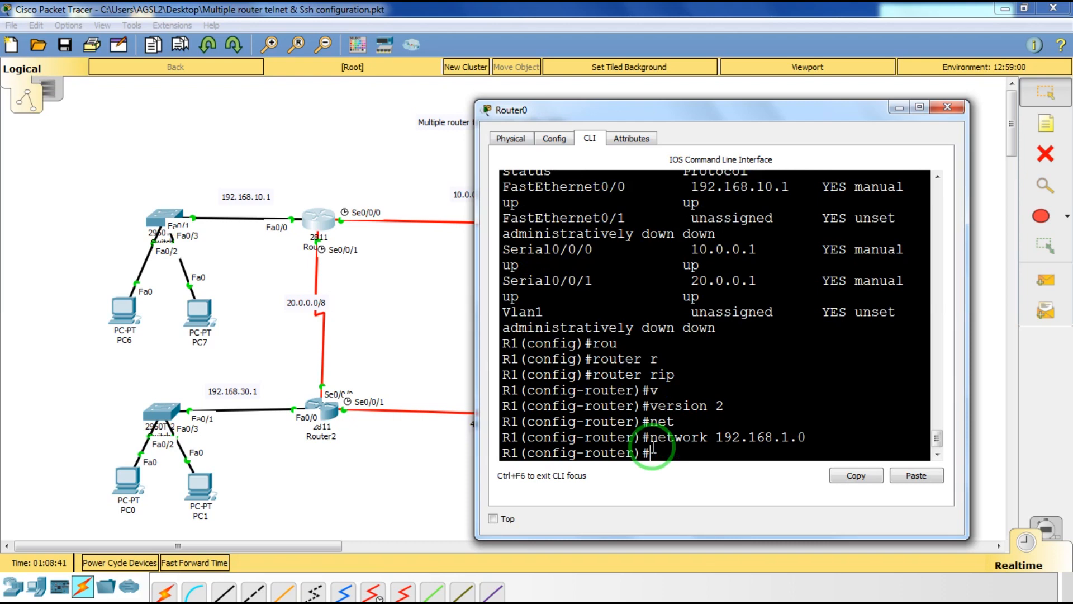
pyautogui.write('net')
pyautogui.press('Tab')
pyautogui.write('1')
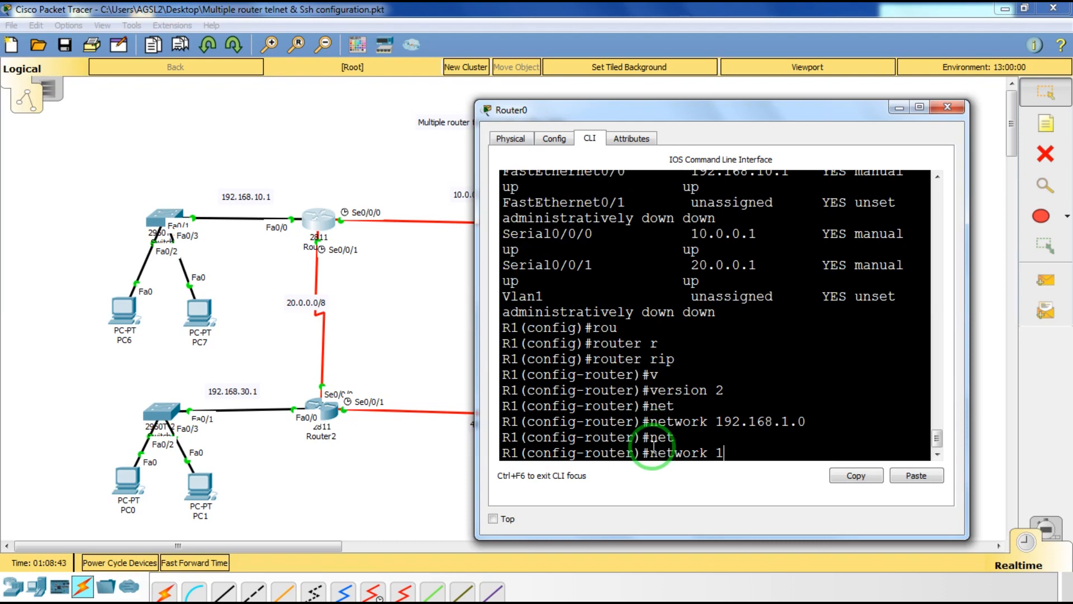
pyautogui.write('0.0.0.0')
pyautogui.press('Return')
pyautogui.press('Up')
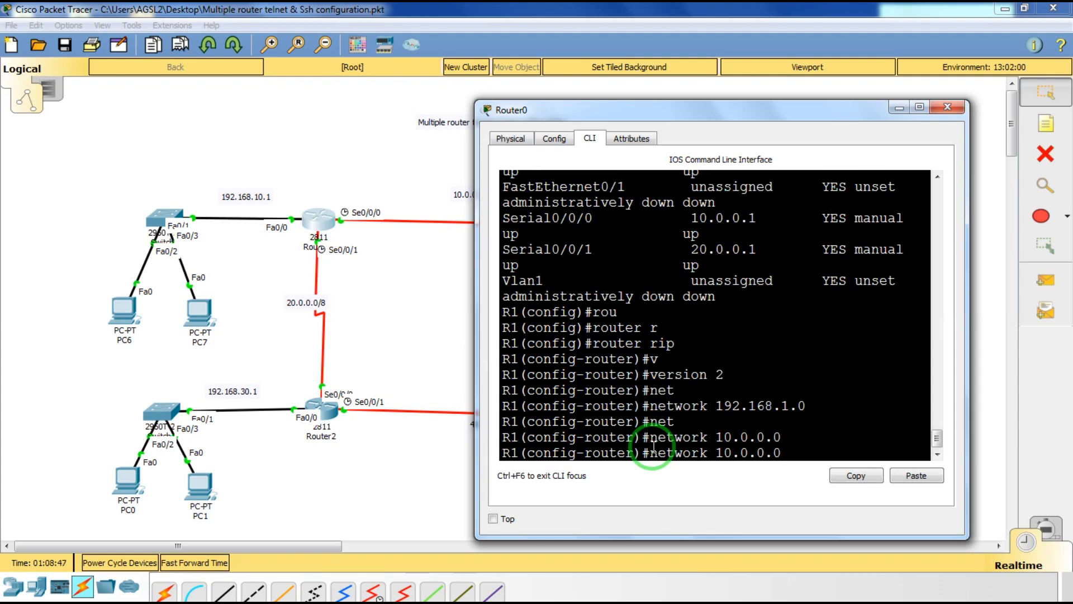
pyautogui.press('Delete')
pyautogui.write('2')
pyautogui.press('Return')
# Disable RIP auto-summary on R1, return to global config and close its window.
pyautogui.write('n')
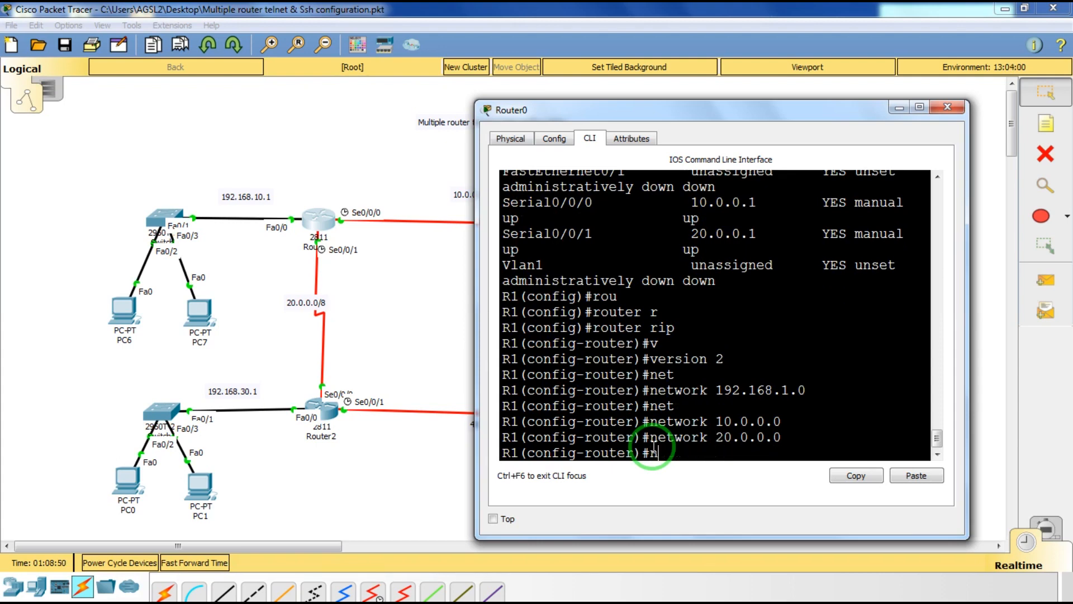
pyautogui.write('o au')
pyautogui.press('Tab')
pyautogui.press('Return')
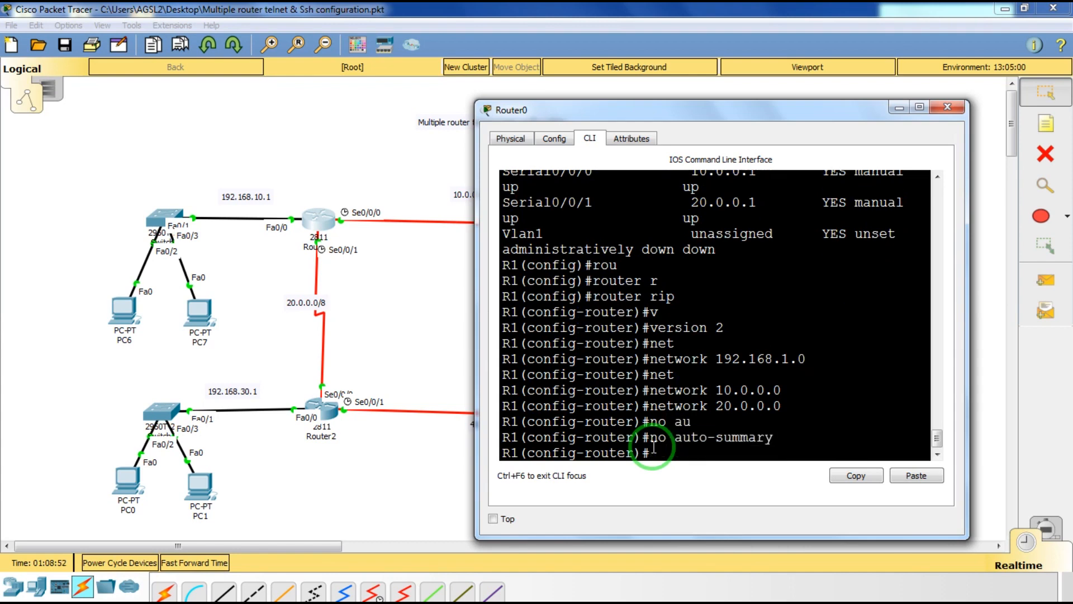
pyautogui.write('exit')
pyautogui.press('Return')
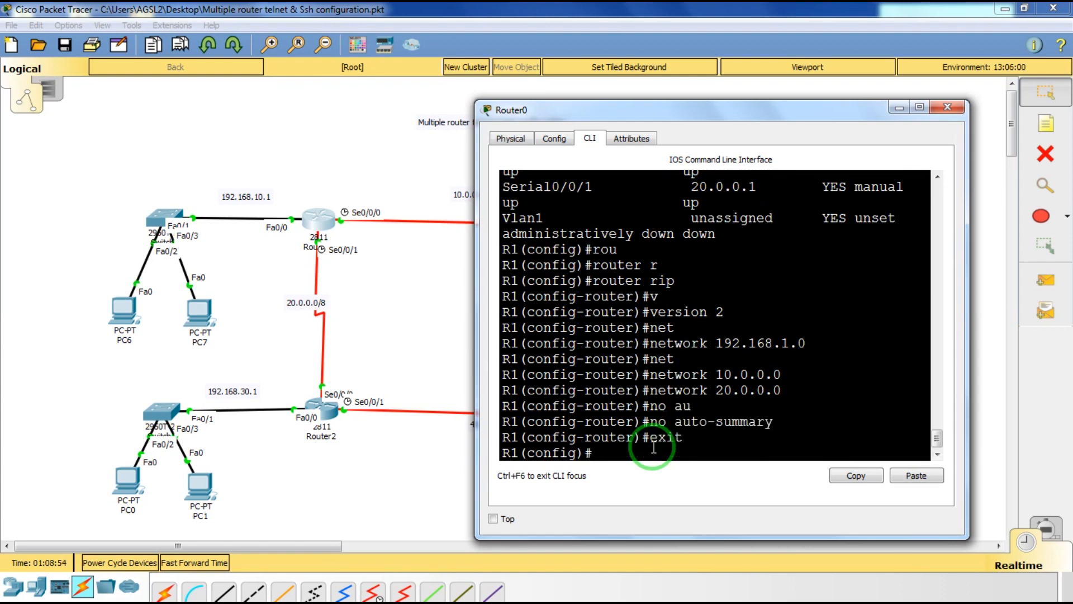
pyautogui.click(958, 111)
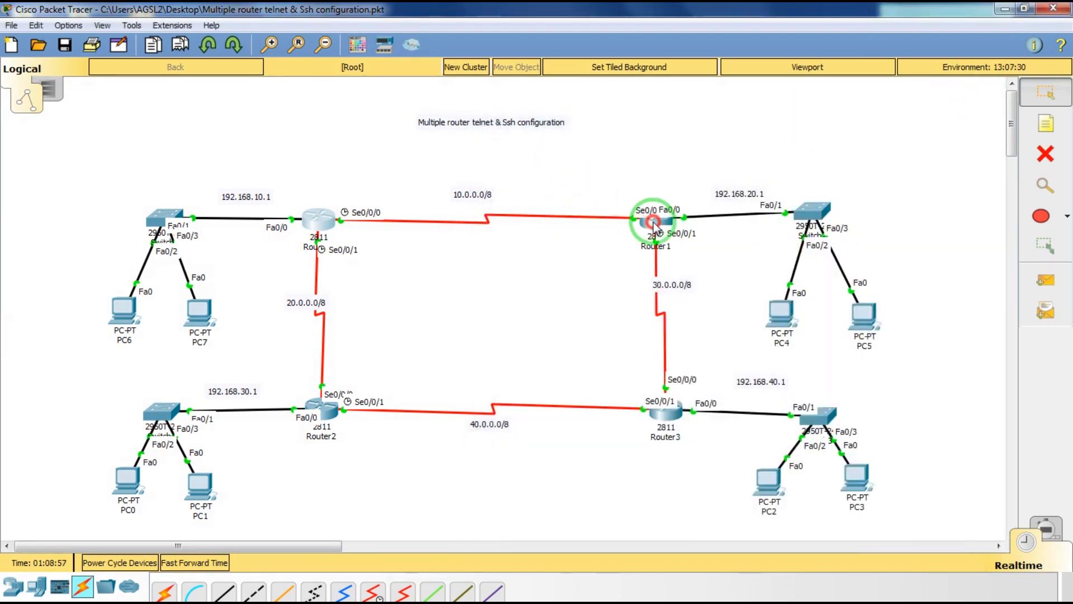
# Open Router1 (R2)'s console and enter privileged EXEC mode.
pyautogui.click(654, 222)
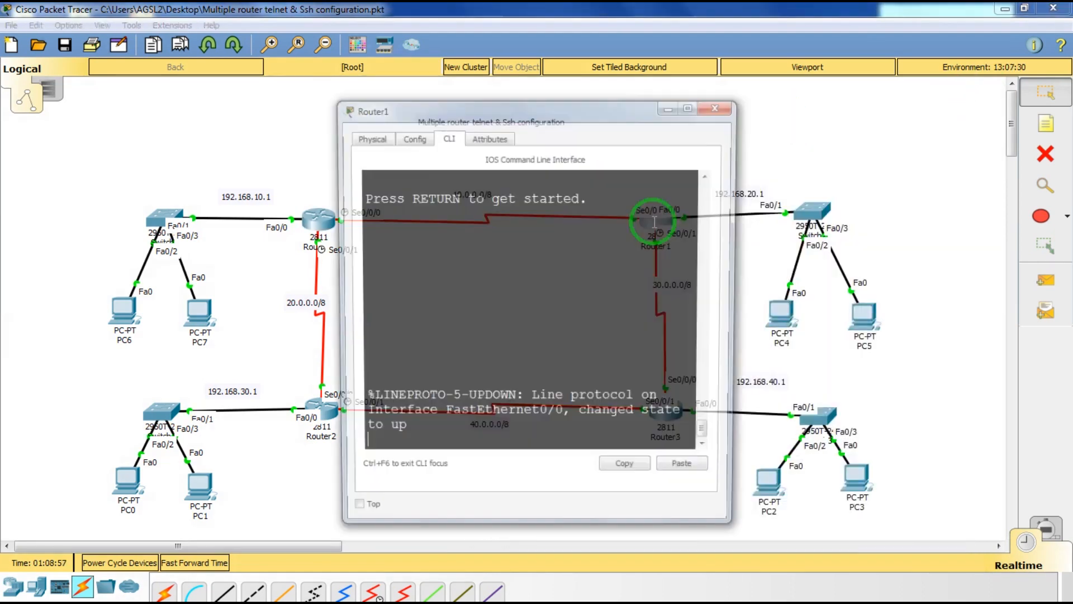
pyautogui.moveTo(527, 124); pyautogui.dragTo(376, 114)
pyautogui.press('Return')
pyautogui.press('Return')
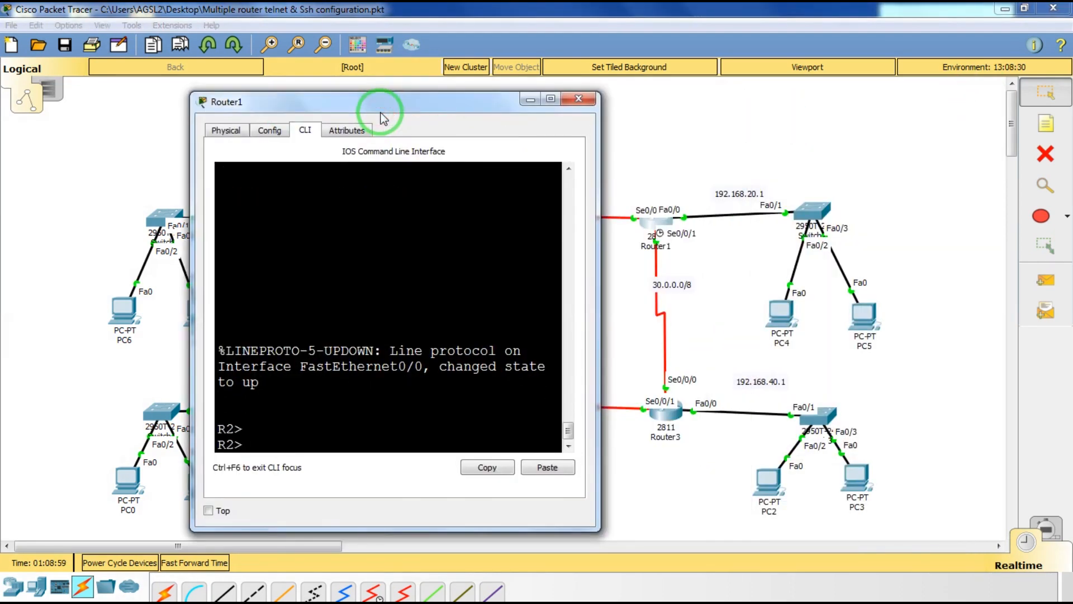
pyautogui.write('en')
pyautogui.press('Tab')
pyautogui.press('Return')
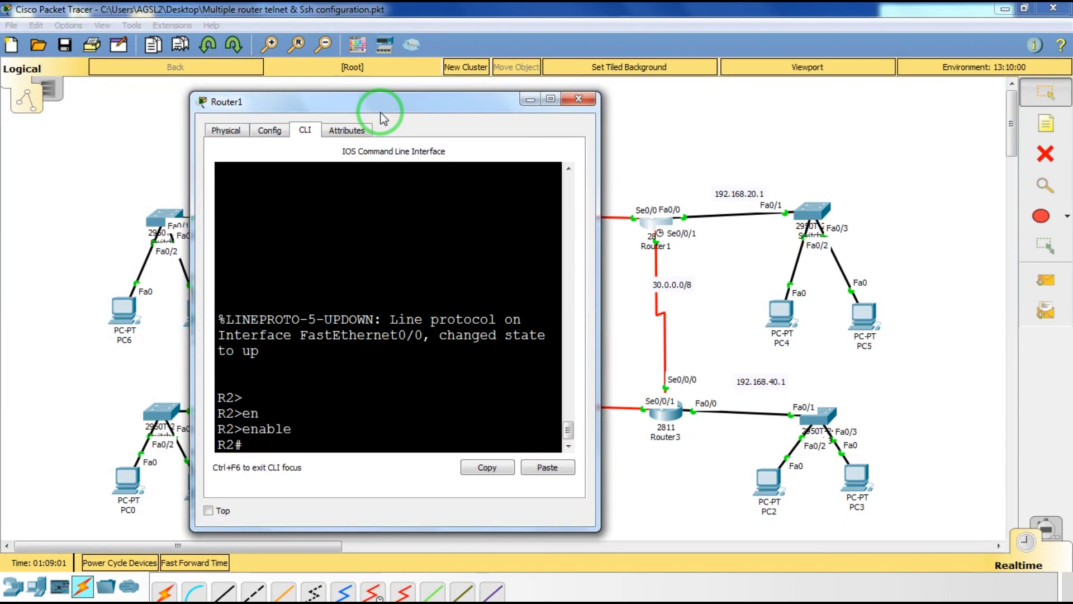
# Check R2's interface addresses with show ip int brief, then enter global configuration mode.
pyautogui.write('sh')
pyautogui.press('Tab')
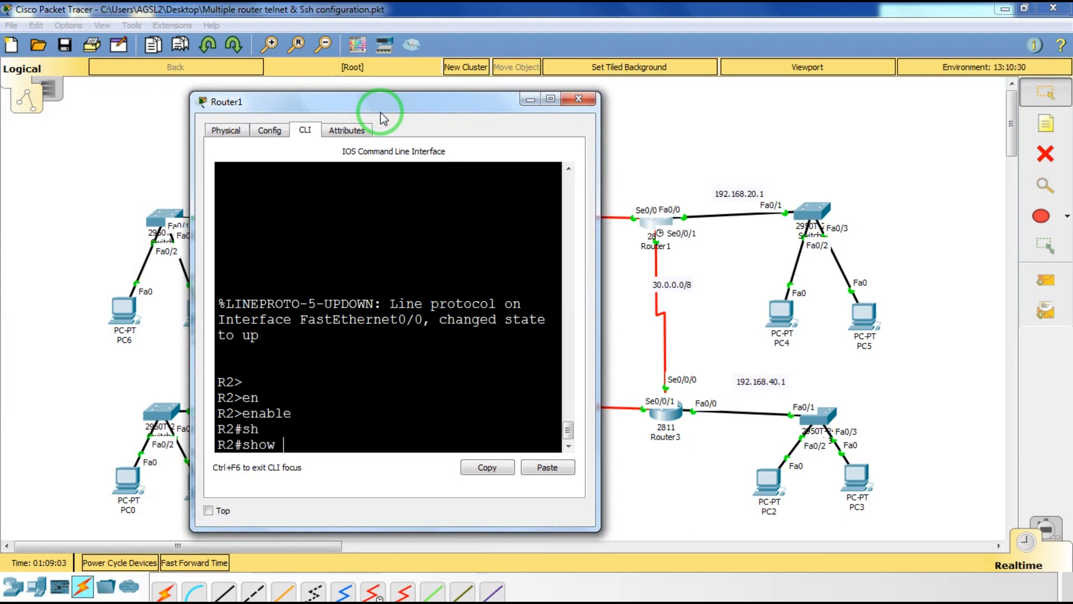
pyautogui.write('ip int br')
pyautogui.press('Return')
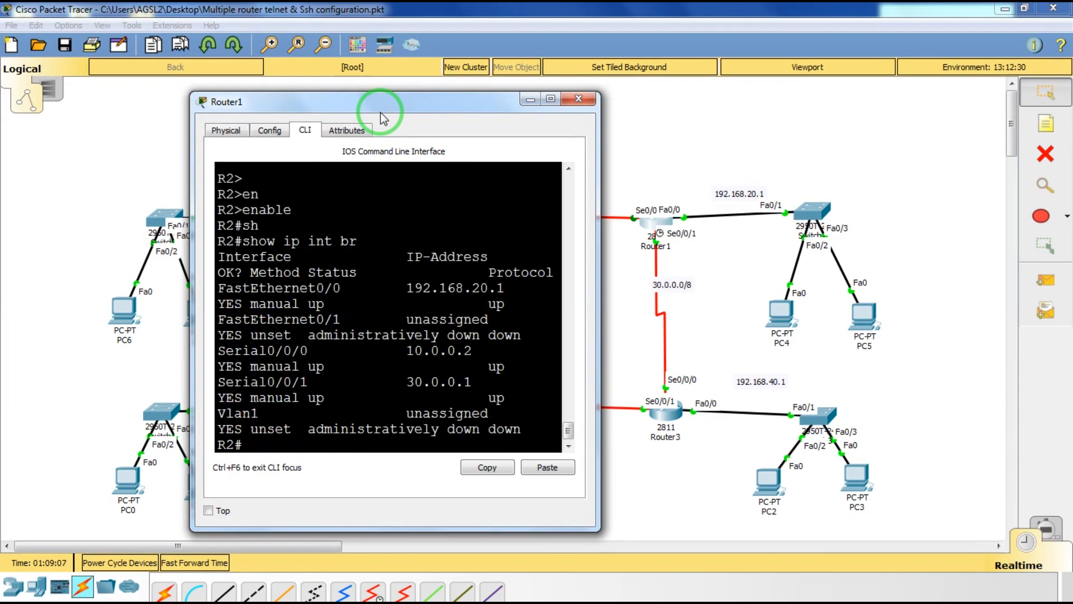
pyautogui.write('onf')
pyautogui.press('Tab')
pyautogui.press('Tab')
pyautogui.press('BackSpace')
pyautogui.press('BackSpace')
pyautogui.press('BackSpace')
pyautogui.write('conf')
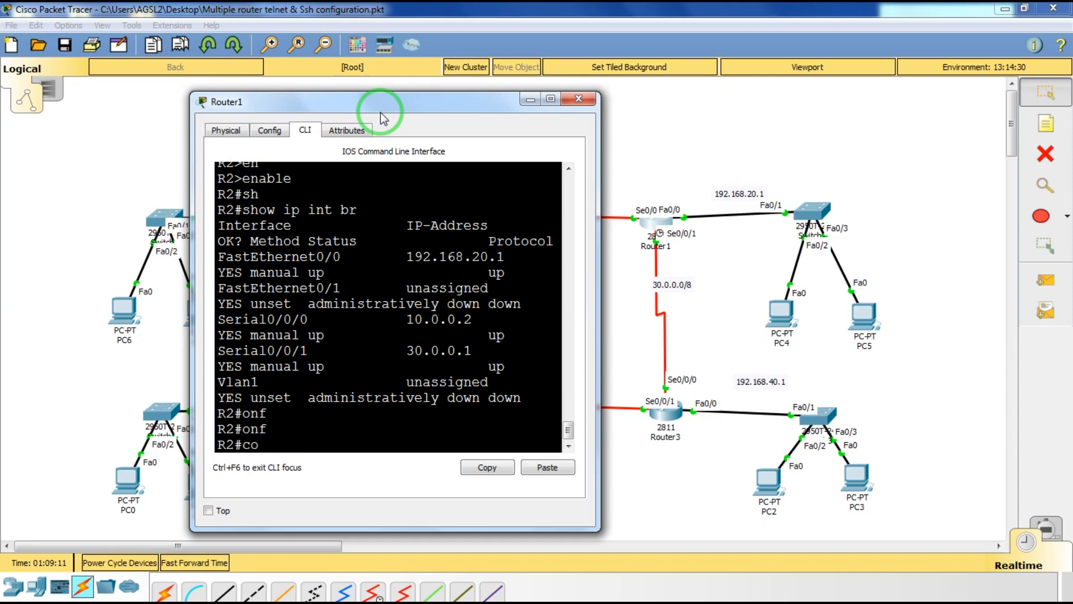
pyautogui.press('Tab')
pyautogui.press('Tab')
pyautogui.press('Return')
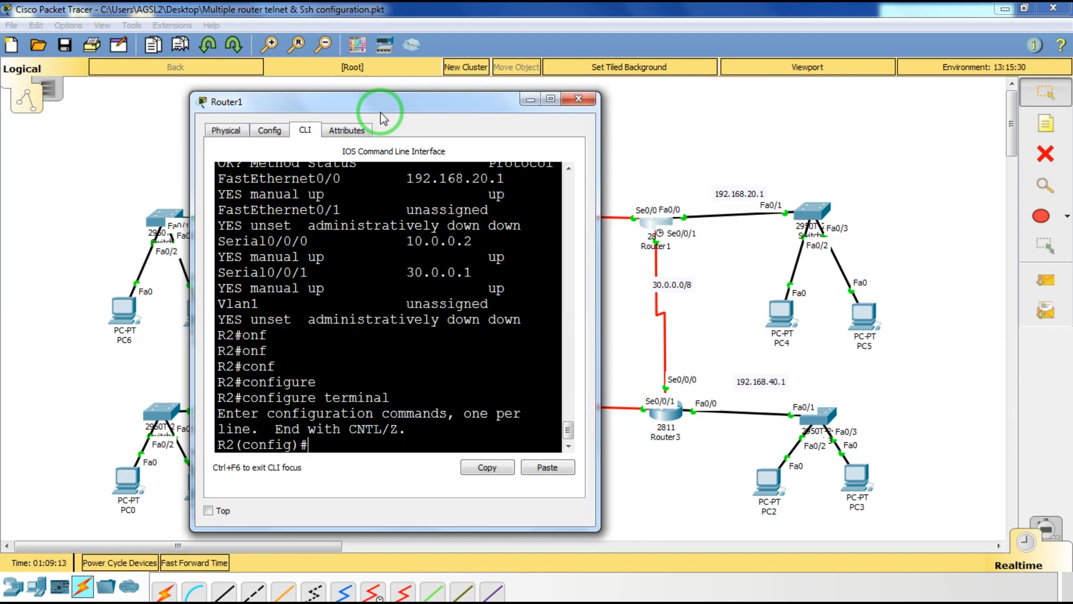
# Enable RIP version 2 on R2 and begin a network statement.
pyautogui.write('ro')
pyautogui.press('Tab')
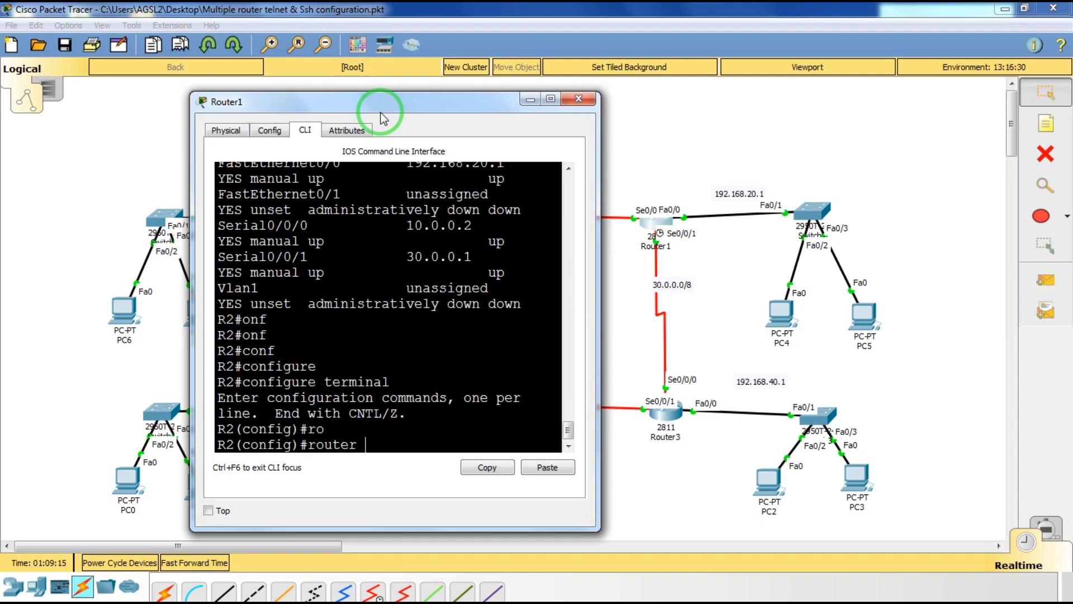
pyautogui.write('r')
pyautogui.press('Tab')
pyautogui.press('Return')
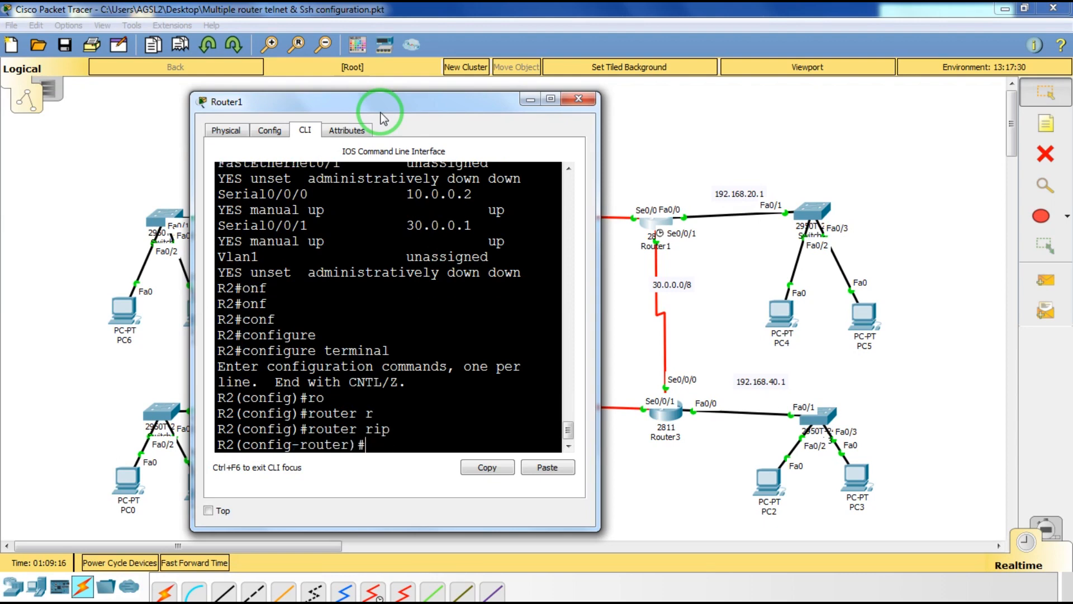
pyautogui.write('v')
pyautogui.press('Tab')
pyautogui.write('2')
pyautogui.press('Return')
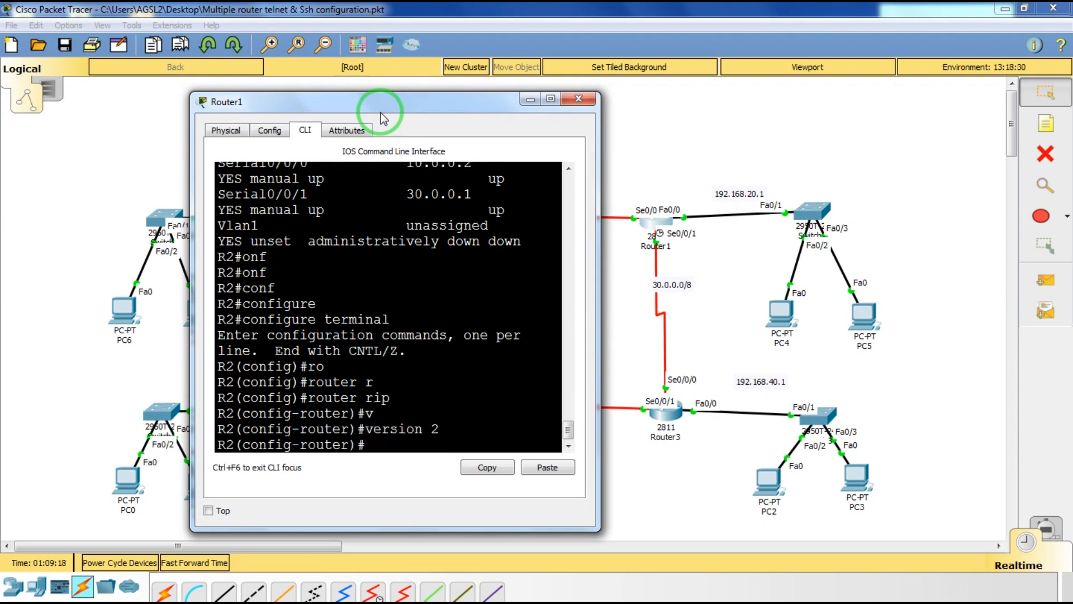
pyautogui.write('net')
pyautogui.press('Tab')
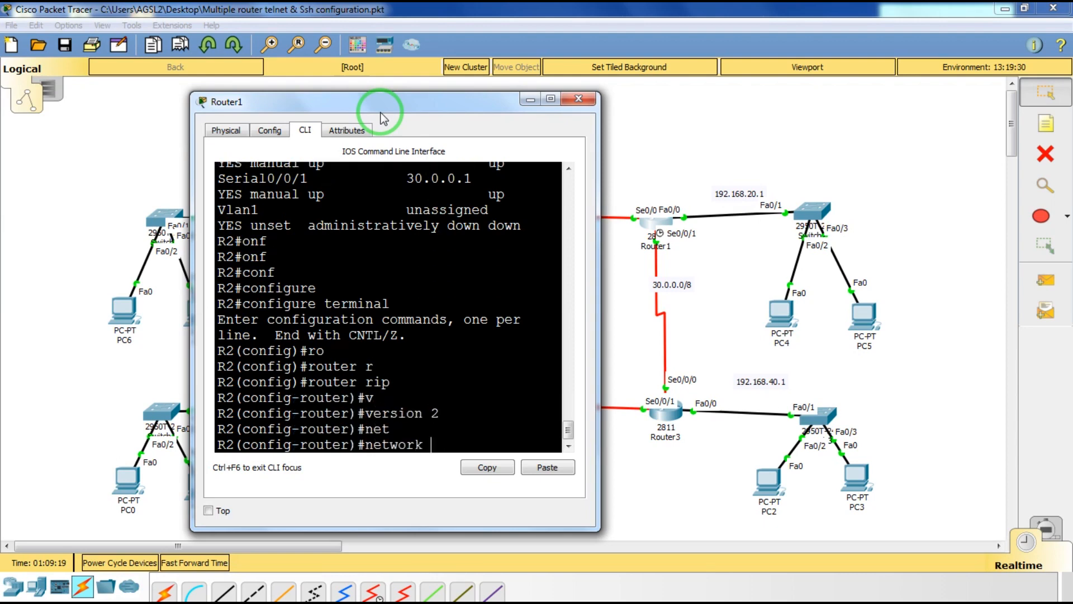
pyautogui.scroll(1, 370, 126)
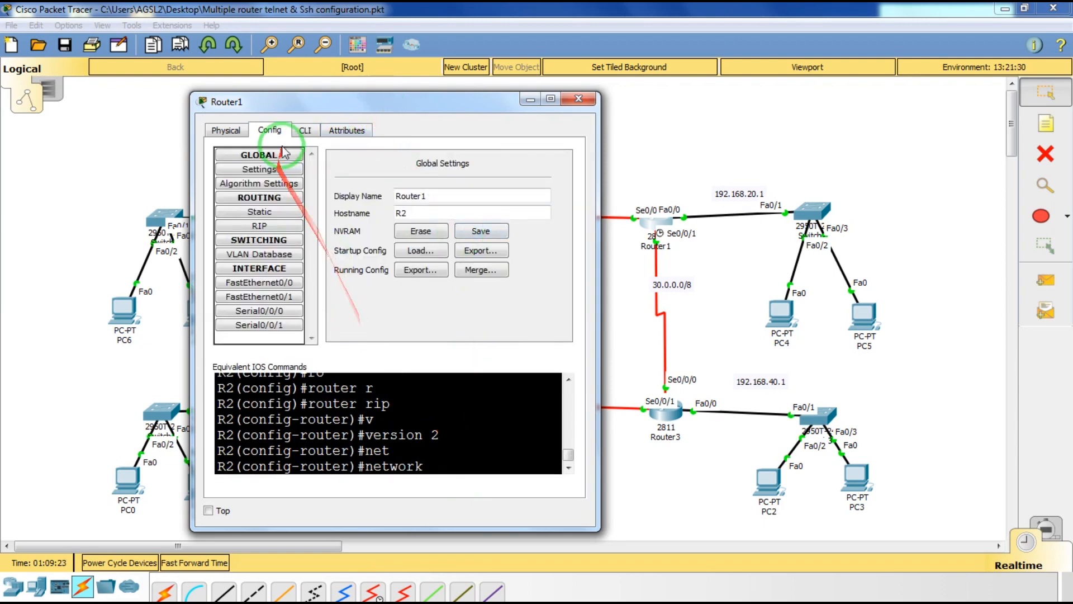
# Advertise network 192.168.20.0 in R2's RIP, dropping the rejected subnet mask.
pyautogui.click(299, 127)
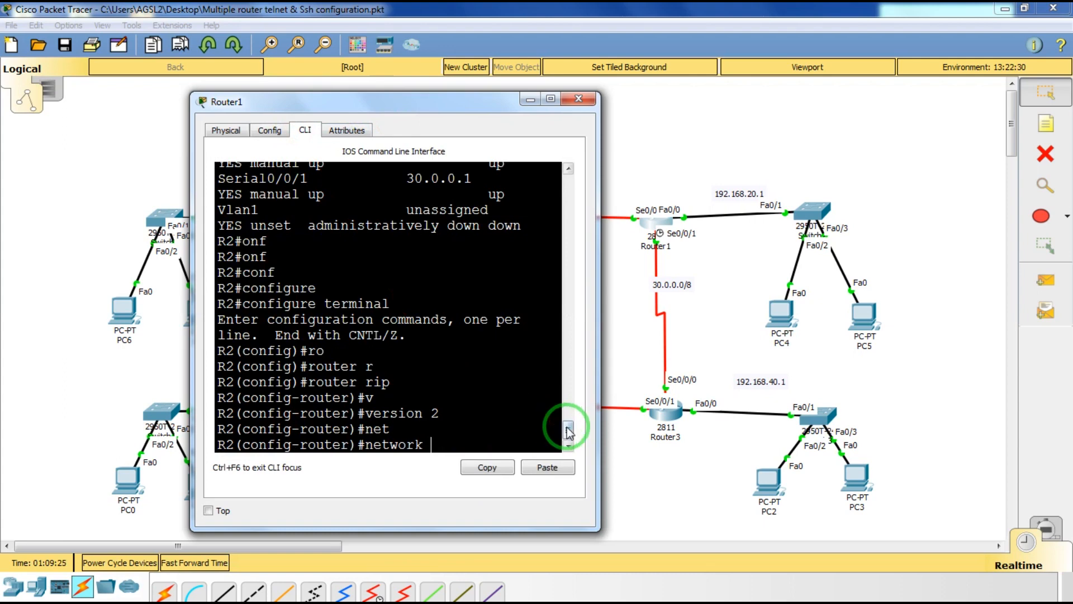
pyautogui.moveTo(567, 429)
pyautogui.mouseDown()
pyautogui.moveTo(566, 411)
pyautogui.moveTo(566, 430)
pyautogui.mouseUp()
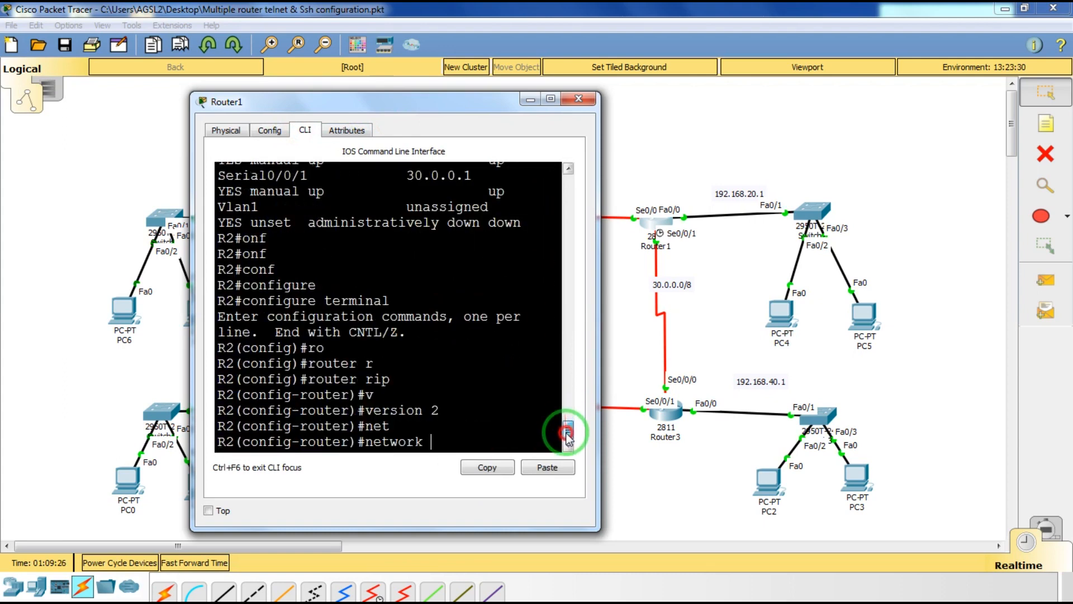
pyautogui.write('19')
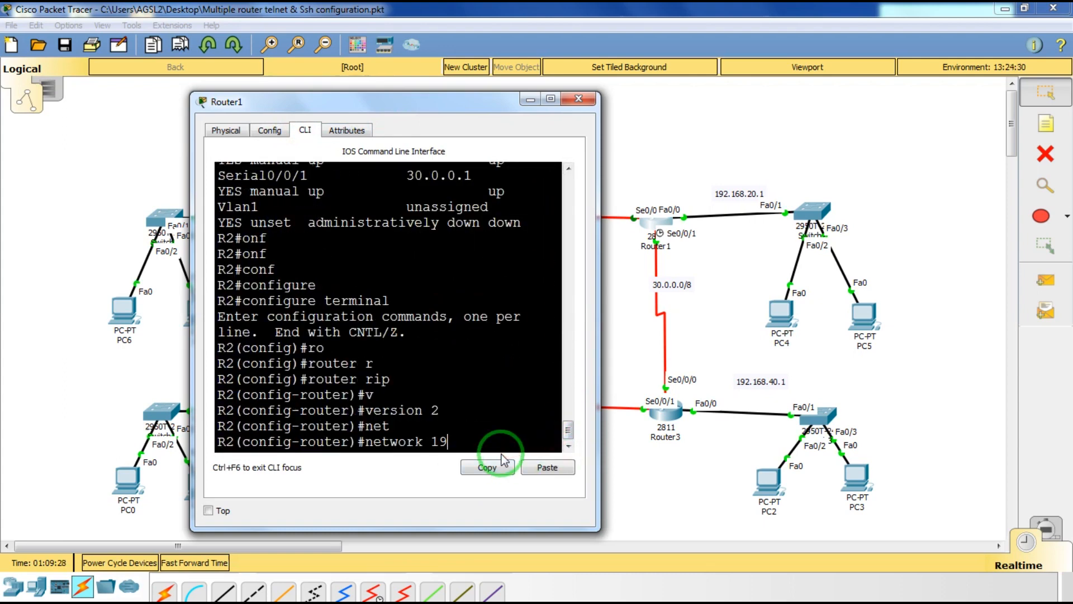
pyautogui.write('2.168.20.0')
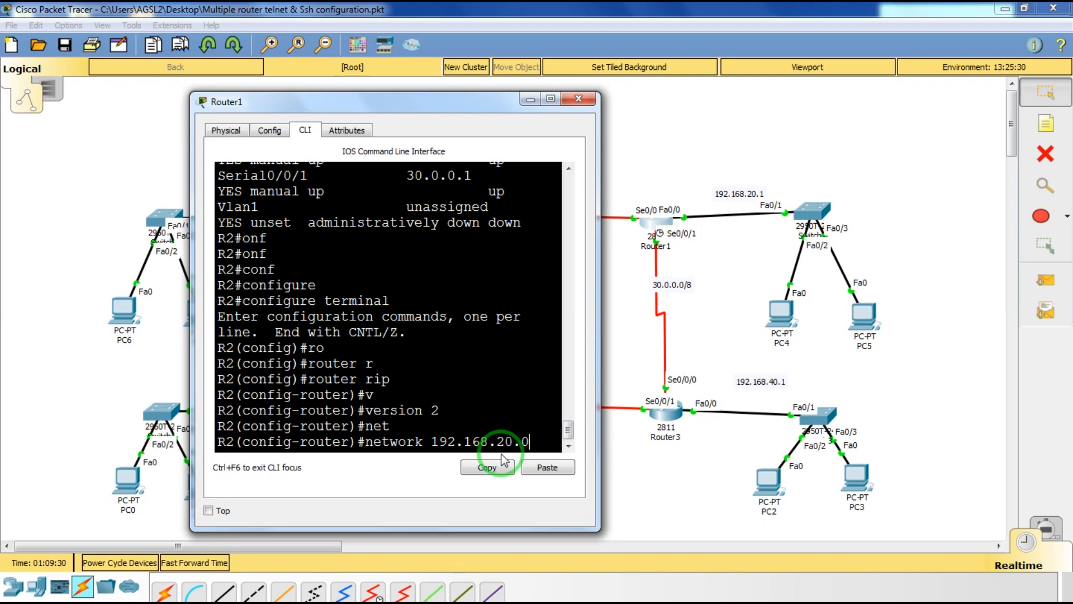
pyautogui.write(' 255.25')
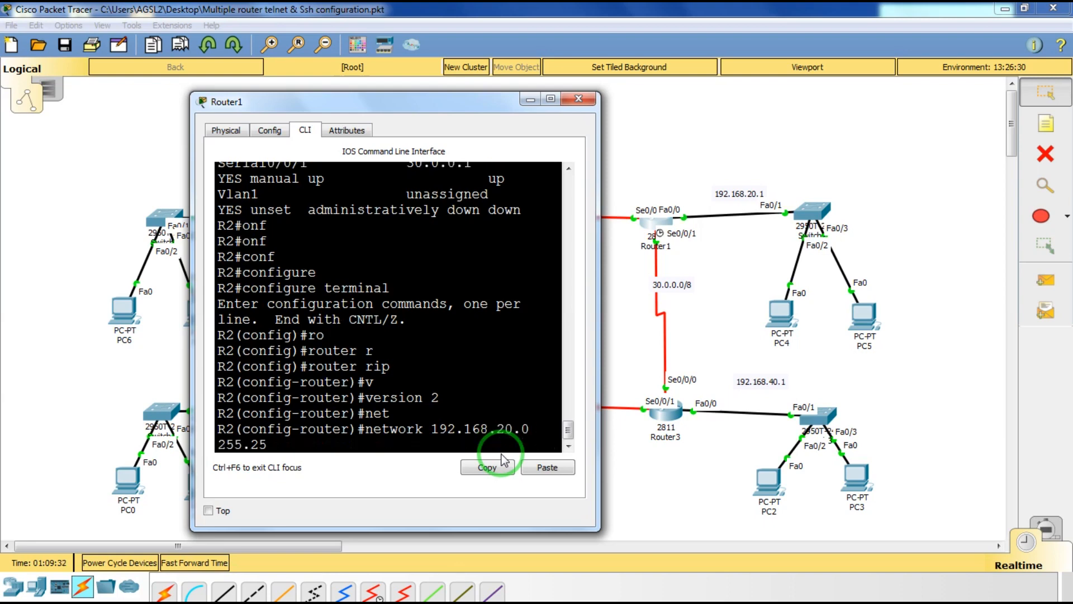
pyautogui.write('5.255.0')
pyautogui.press('Return')
pyautogui.press('Up')
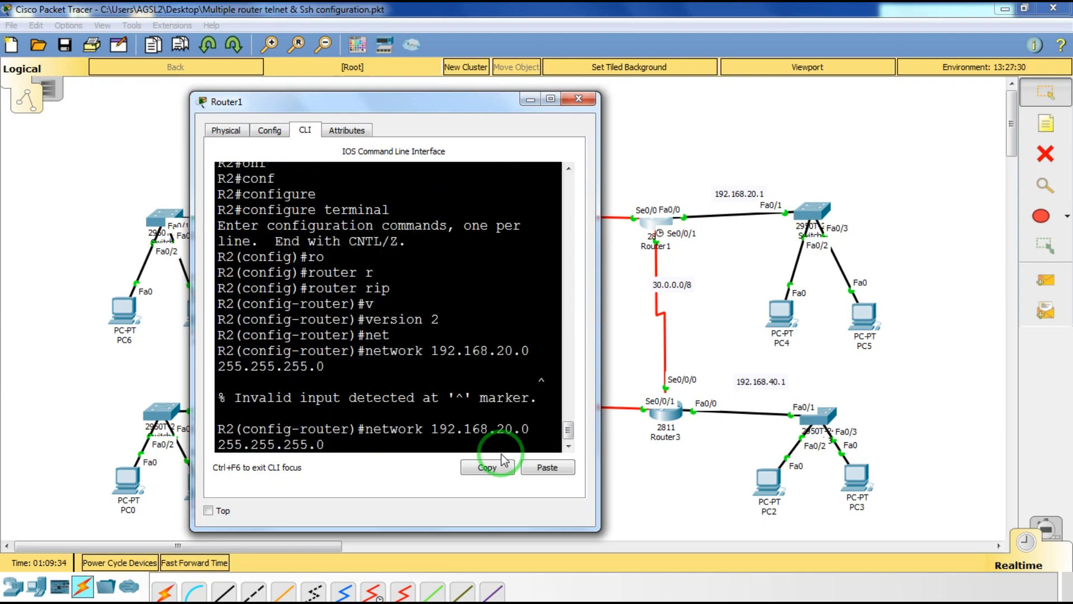
pyautogui.press('BackSpace')
pyautogui.press('BackSpace')
pyautogui.press('BackSpace')
pyautogui.press('BackSpace')
pyautogui.press('BackSpace')
pyautogui.press('BackSpace')
pyautogui.press('BackSpace')
pyautogui.press('BackSpace')
pyautogui.press('BackSpace')
pyautogui.press('BackSpace')
pyautogui.press('BackSpace')
pyautogui.press('BackSpace')
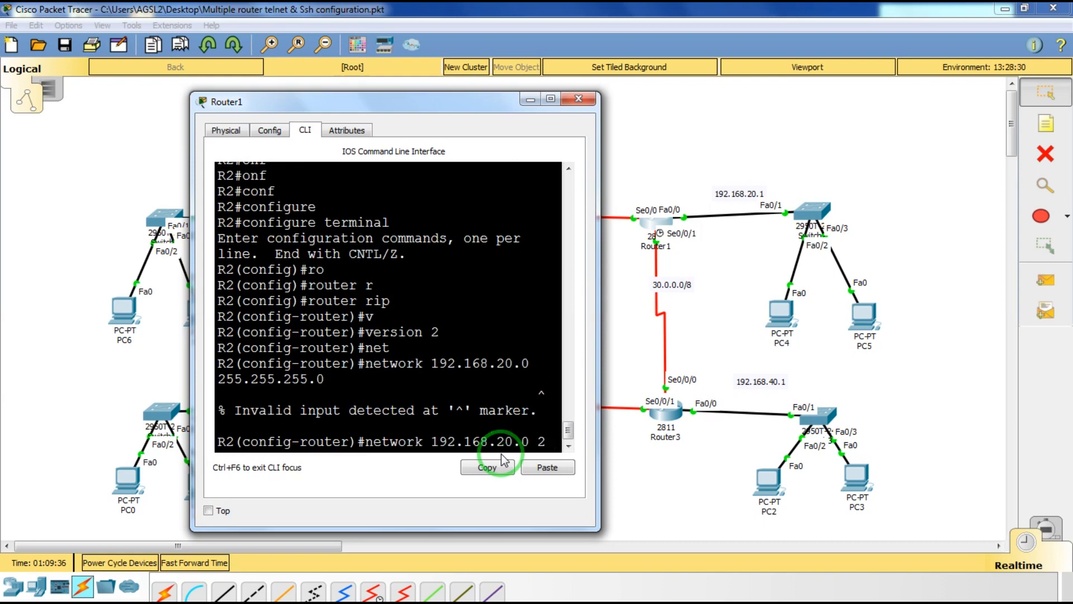
pyautogui.press('Return')
# Add networks 10.0.0.0 and 30.0.0.0 to R2's RIP.
pyautogui.press('Up')
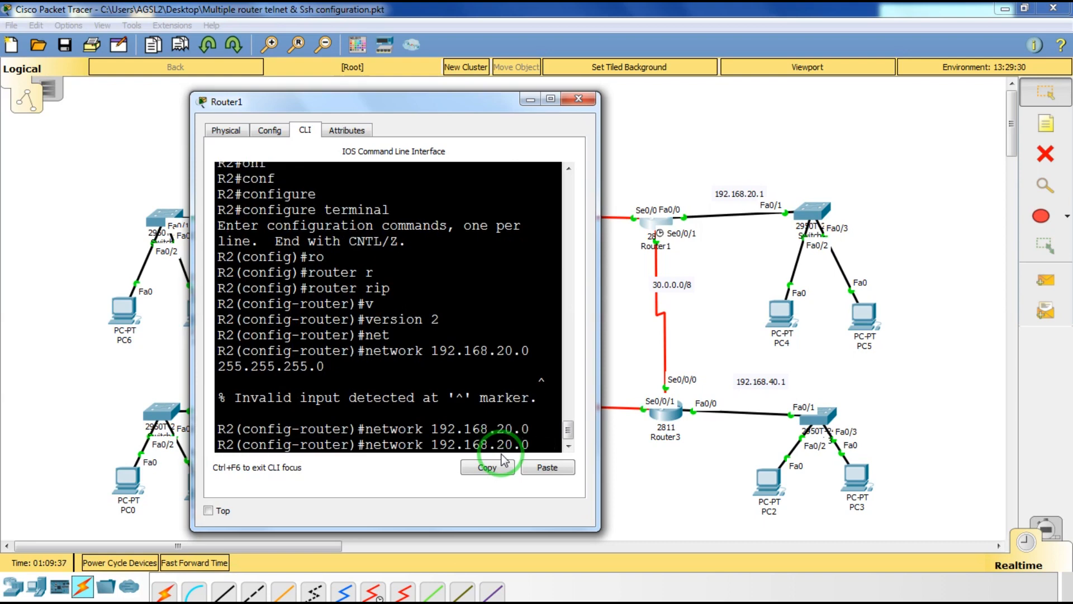
pyautogui.press('BackSpace')
pyautogui.press('BackSpace')
pyautogui.press('BackSpace')
pyautogui.press('BackSpace')
pyautogui.press('BackSpace')
pyautogui.press('BackSpace')
pyautogui.press('BackSpace')
pyautogui.press('BackSpace')
pyautogui.press('BackSpace')
pyautogui.press('BackSpace')
pyautogui.press('BackSpace')
pyautogui.press('BackSpace')
pyautogui.write('10.0.0.0')
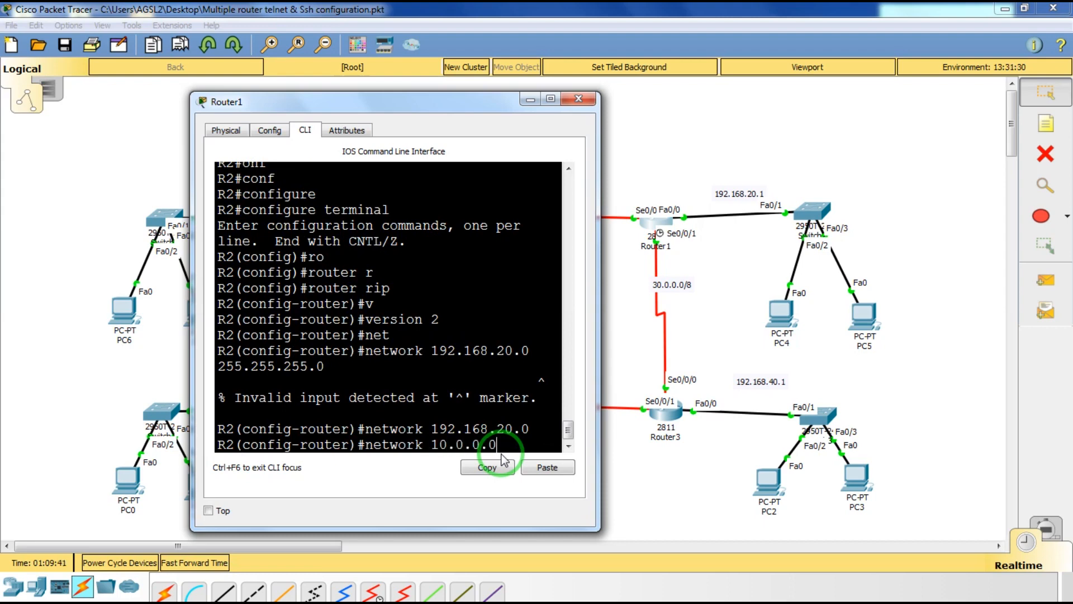
pyautogui.press('Return')
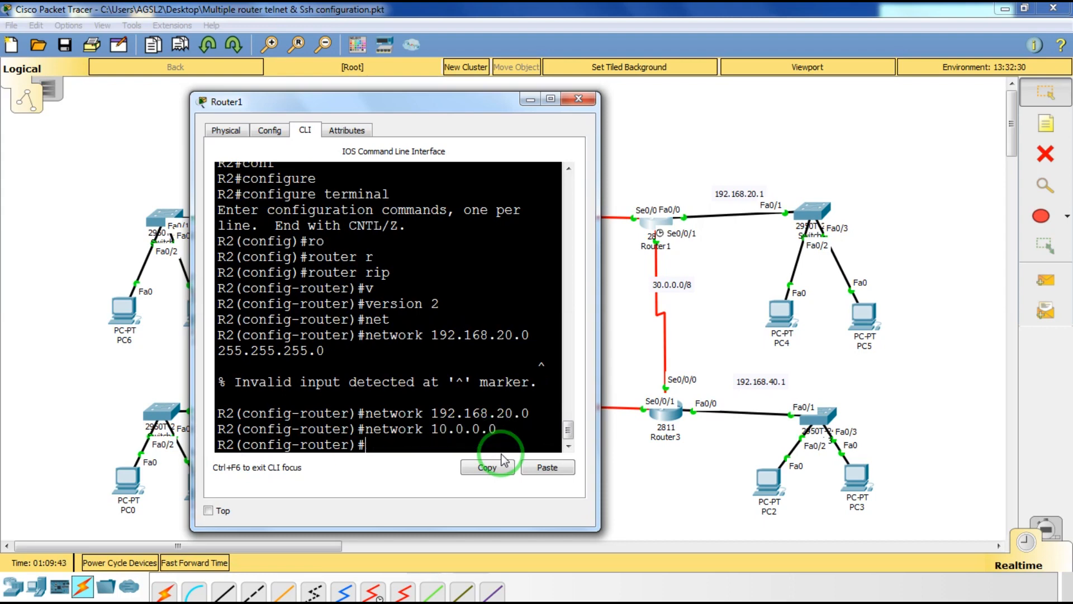
pyautogui.press('Up')
pyautogui.press('Left')
pyautogui.press('Left')
pyautogui.press('Left')
pyautogui.press('Left')
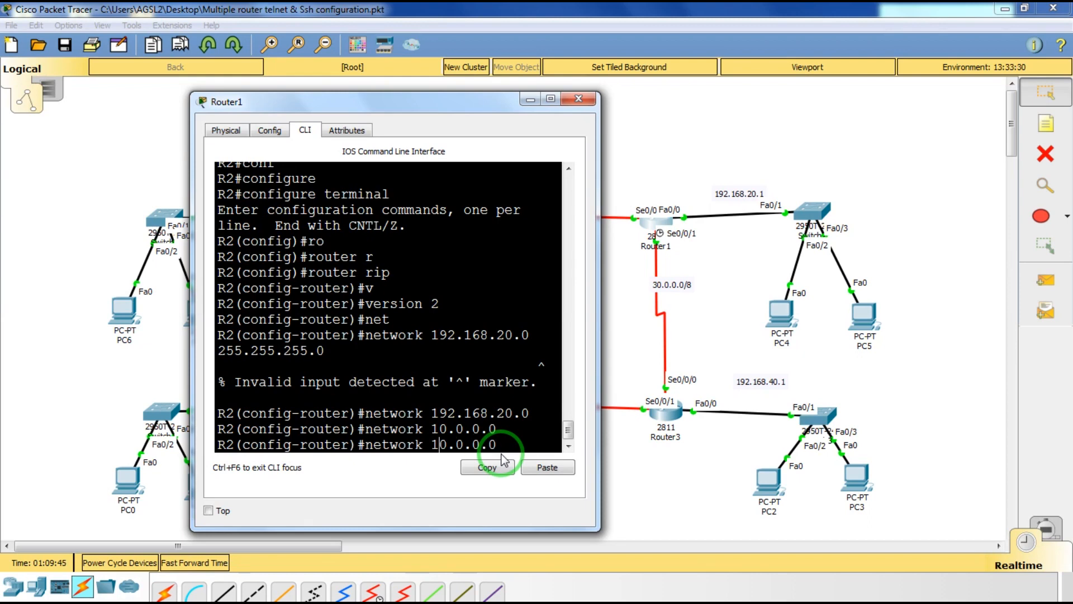
pyautogui.press('BackSpace')
pyautogui.write('3')
pyautogui.press('Return')
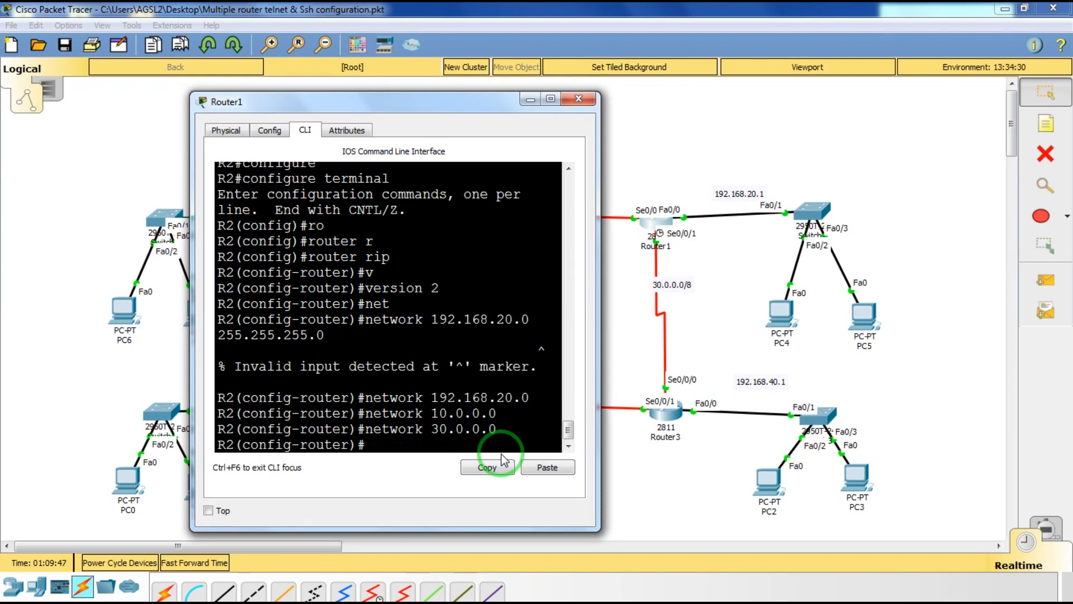
# Turn off auto-summary on R2 and exit router configuration.
pyautogui.write('no au')
pyautogui.press('Tab')
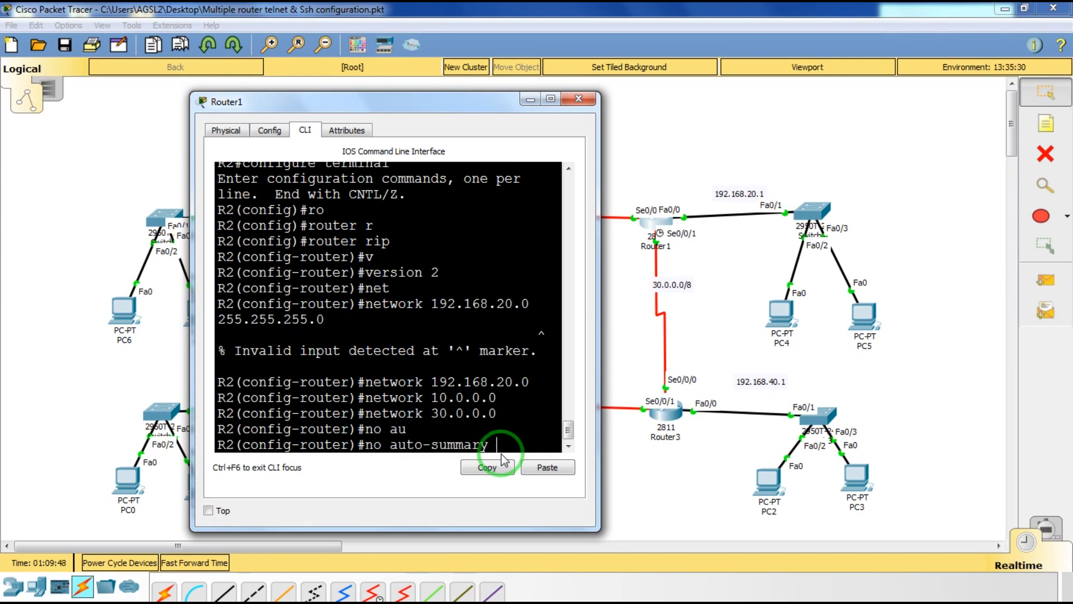
pyautogui.press('Return')
pyautogui.write('exit')
pyautogui.press('Return')
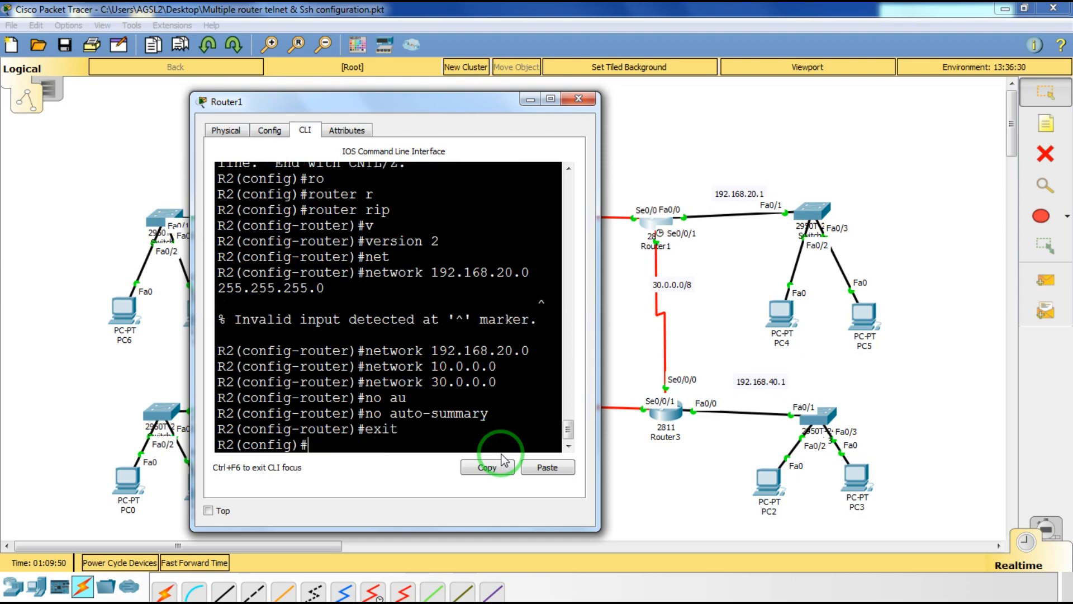
# Switch from Router1 to Router2 (R3)'s console and enter privileged EXEC mode.
pyautogui.click(578, 99)
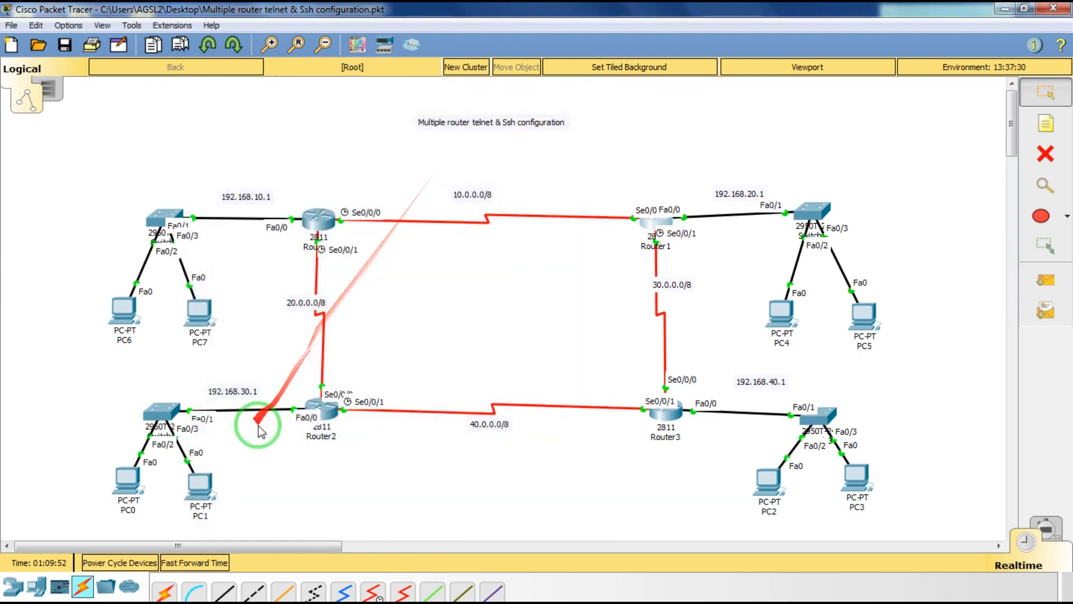
pyautogui.click(320, 412)
pyautogui.moveTo(515, 107); pyautogui.dragTo(725, 115)
pyautogui.press('Return')
pyautogui.press('Return')
pyautogui.write('en')
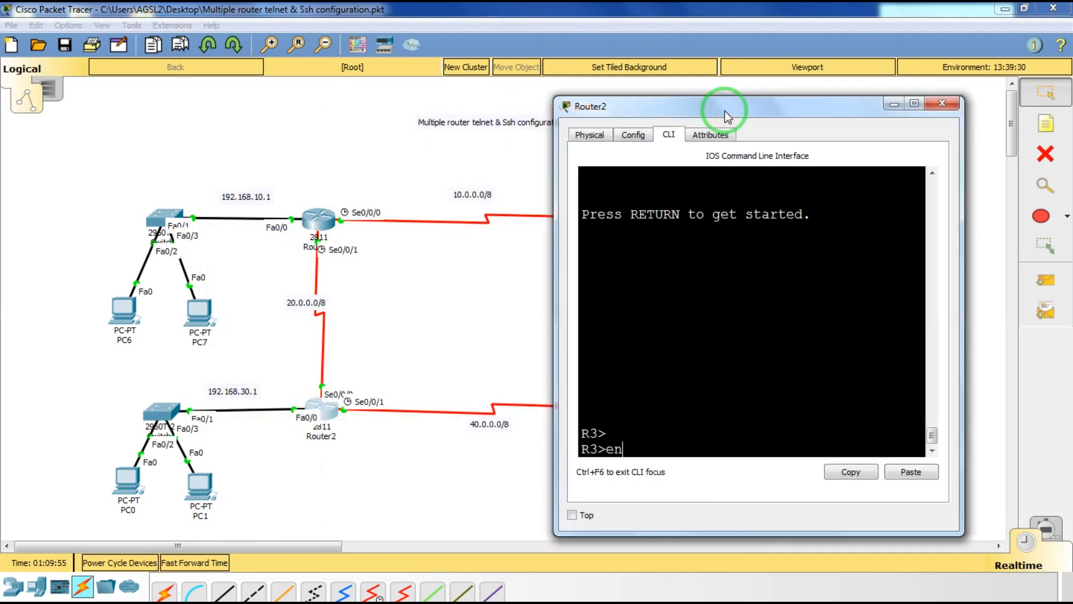
pyautogui.press('Tab')
pyautogui.press('Return')
# List R3's interface addresses with show ip int brief, then enter global configuration mode.
pyautogui.write('c')
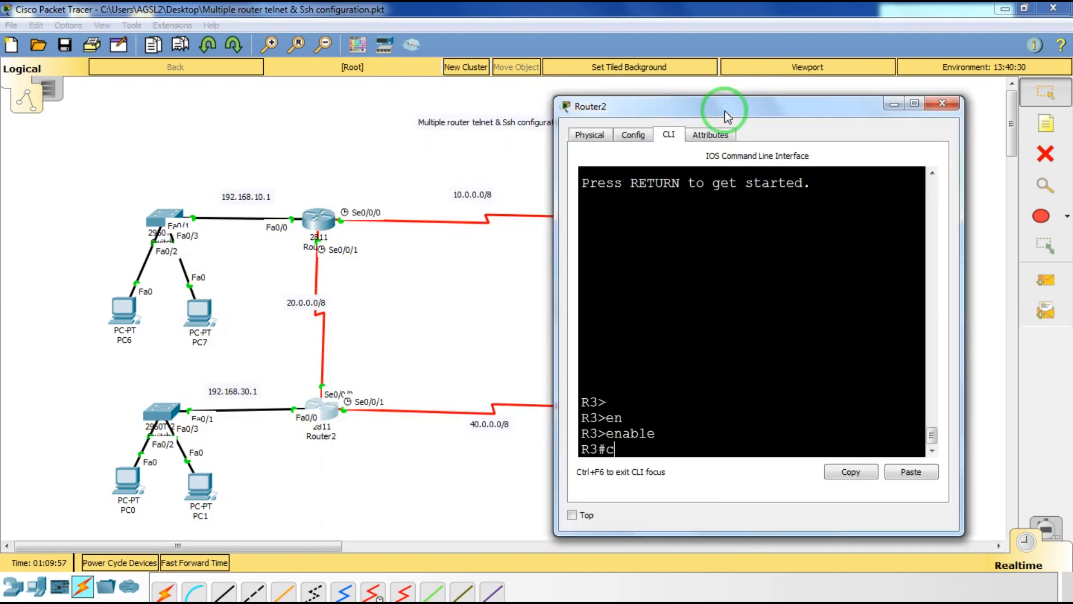
pyautogui.press('BackSpace')
pyautogui.write('sh')
pyautogui.press('Tab')
pyautogui.write('i')
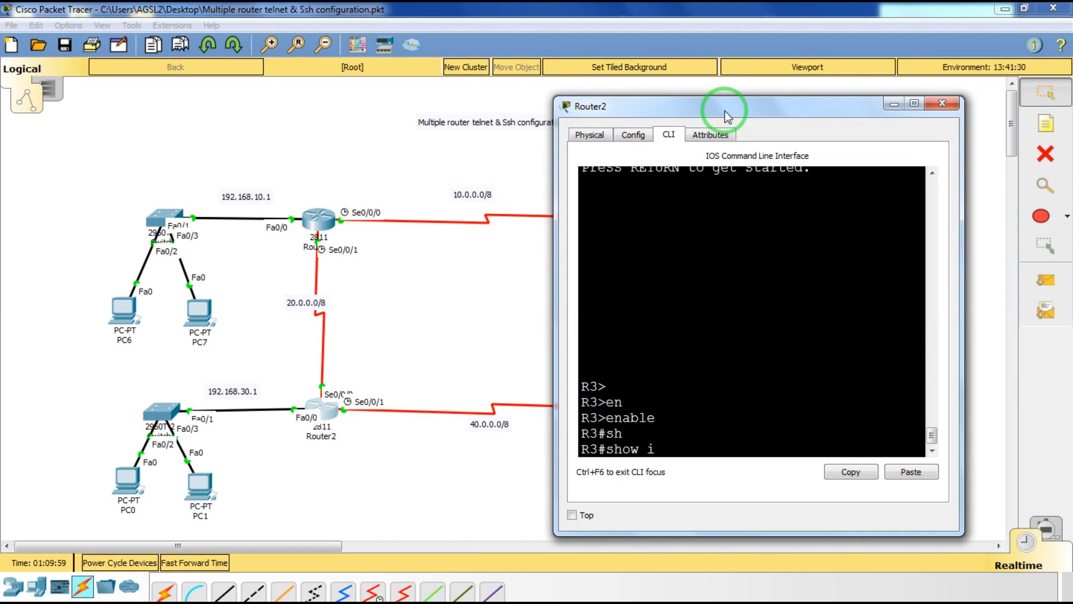
pyautogui.write('p int br')
pyautogui.press('Return')
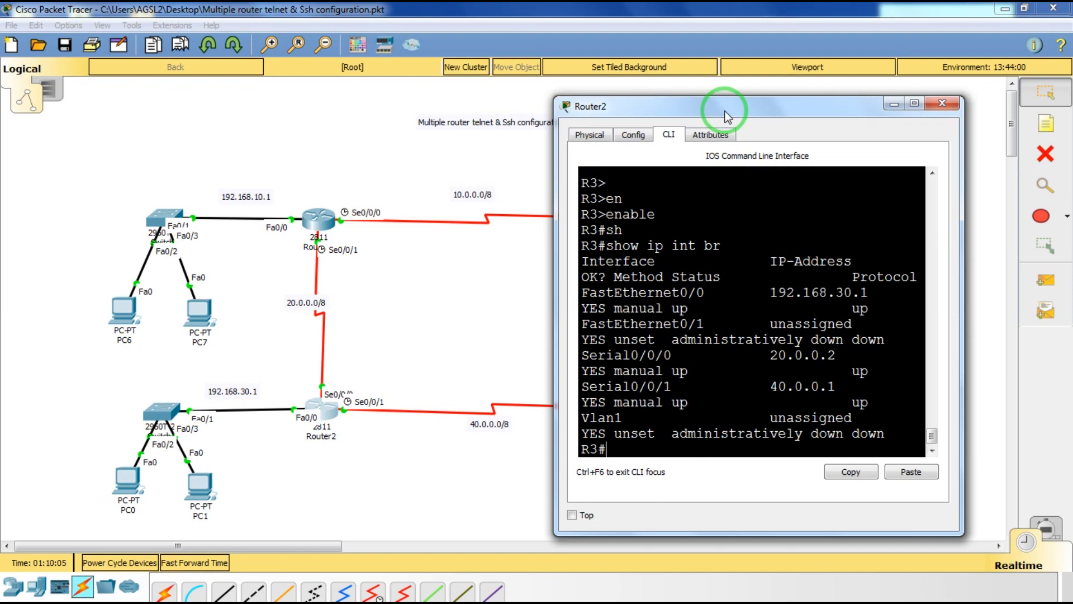
pyautogui.write('rou')
pyautogui.press('Tab')
pyautogui.press('BackSpace')
pyautogui.press('BackSpace')
pyautogui.press('BackSpace')
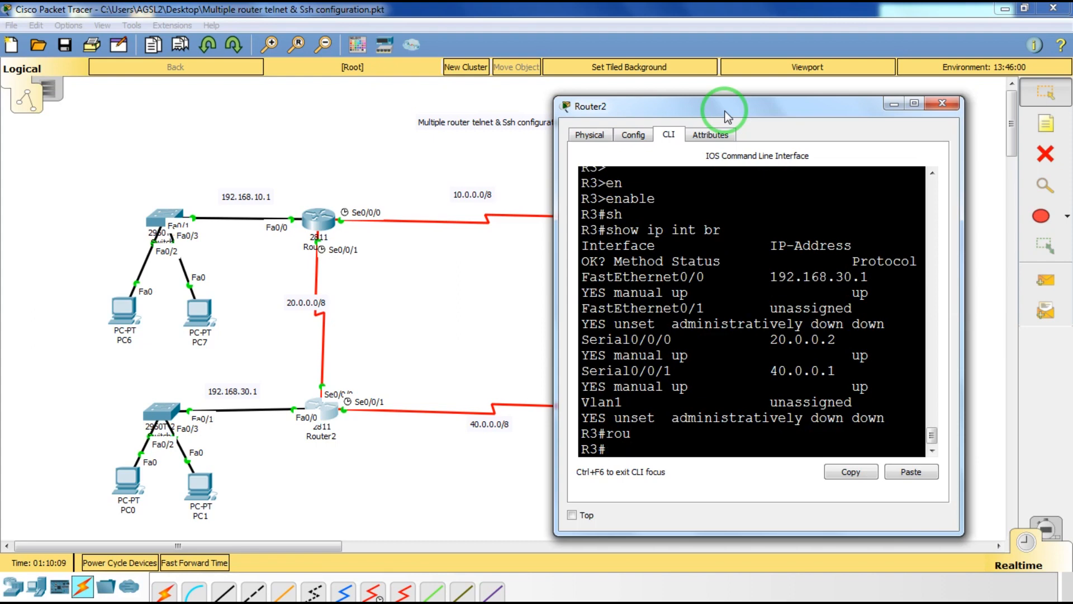
pyautogui.write('conf')
pyautogui.press('Tab')
pyautogui.write('t')
# Start RIP routing on R3 and set it to version 2.
pyautogui.press('Tab')
pyautogui.press('Return')
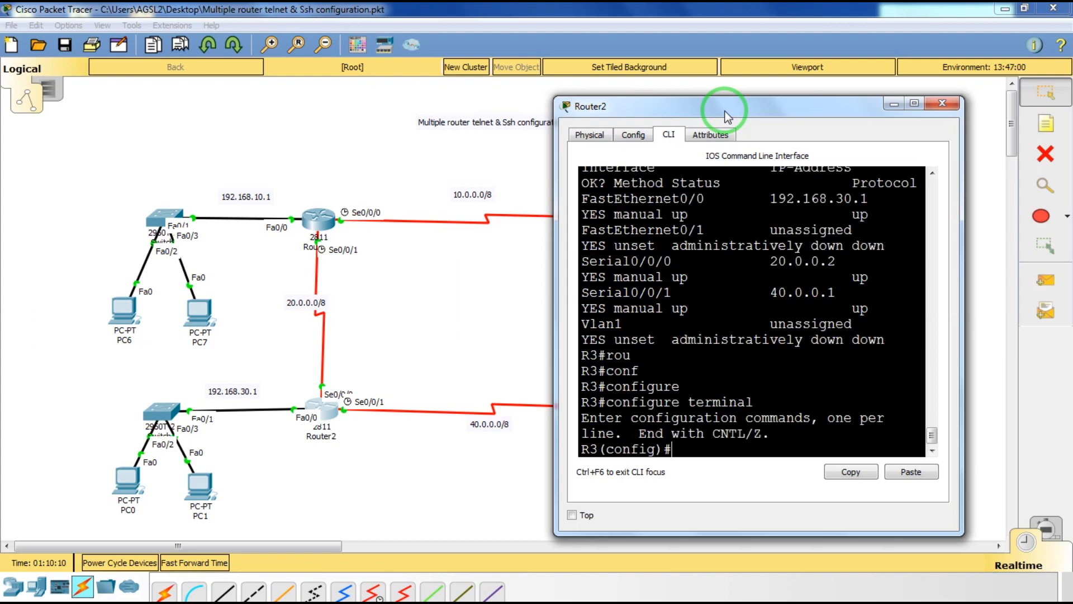
pyautogui.write('ro')
pyautogui.press('Tab')
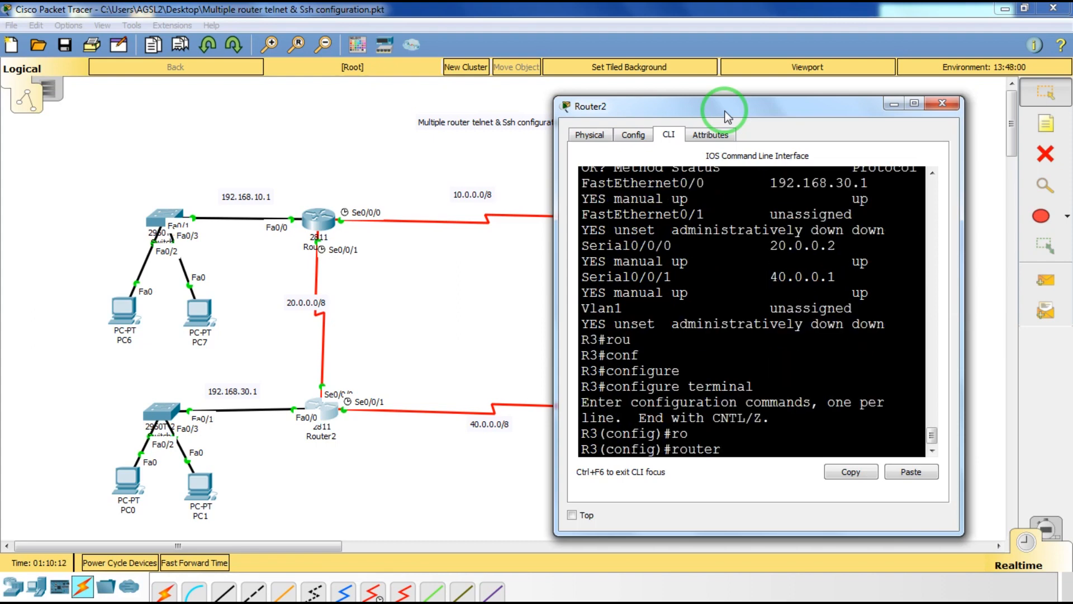
pyautogui.write('r')
pyautogui.press('Tab')
pyautogui.press('Return')
pyautogui.write('v')
# Advertise networks 192.168.30.0, 20.0.0.0 and 40.0.0.0 in R3's RIP.
pyautogui.press('Tab')
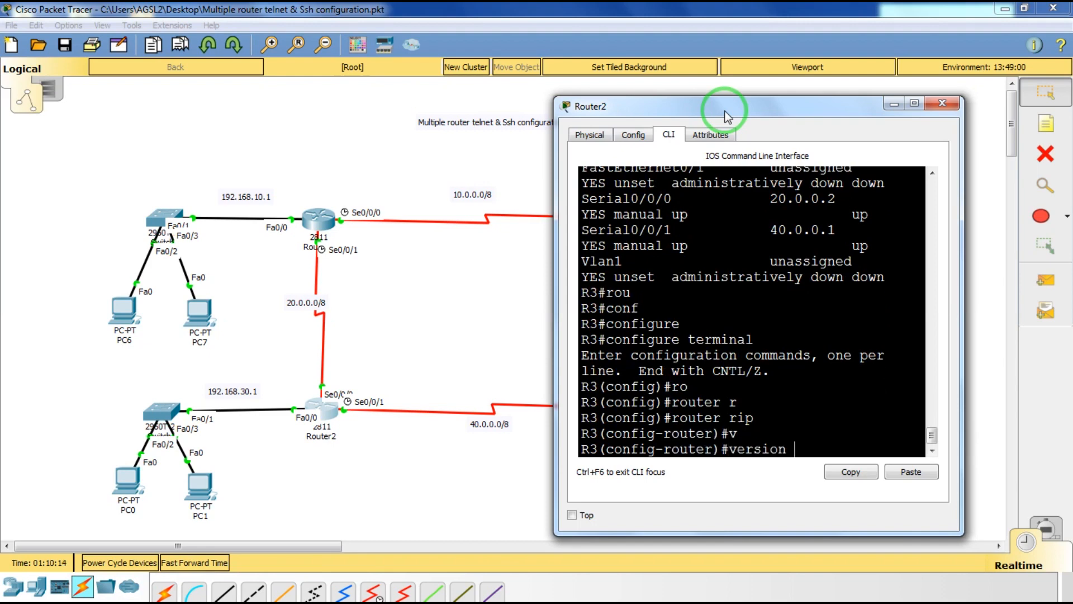
pyautogui.write('2')
pyautogui.press('Return')
pyautogui.write('net')
pyautogui.press('Tab')
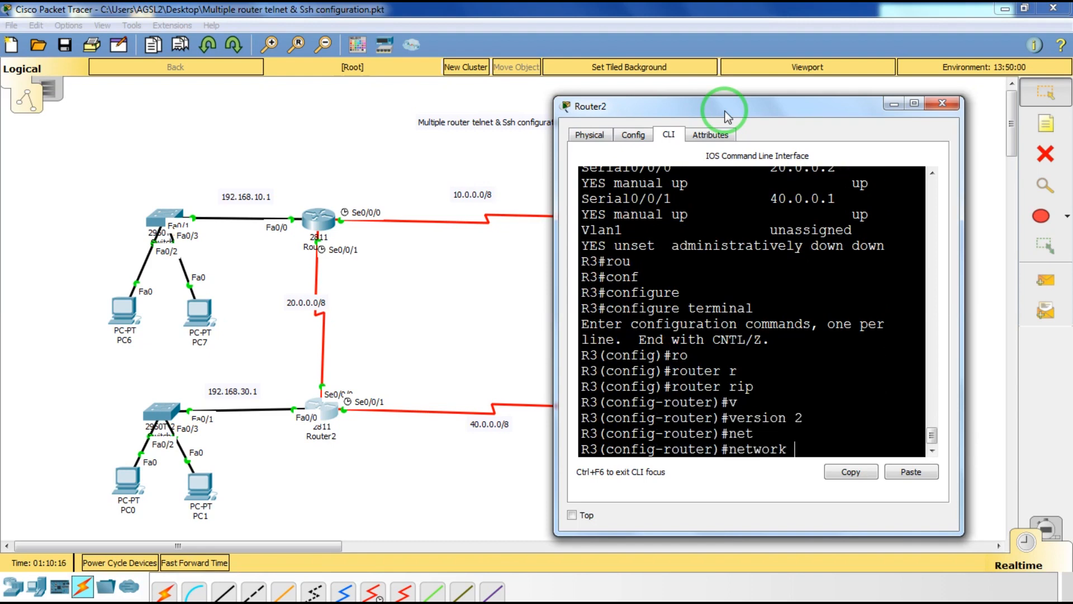
pyautogui.write('192.168.30.0')
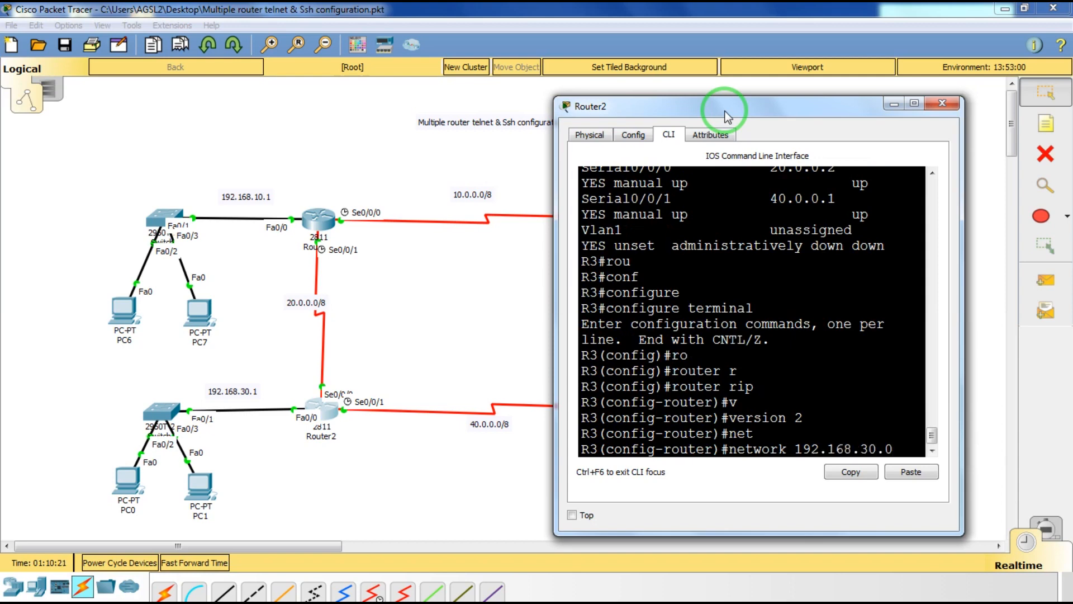
pyautogui.press('Return')
pyautogui.write('net')
pyautogui.press('Tab')
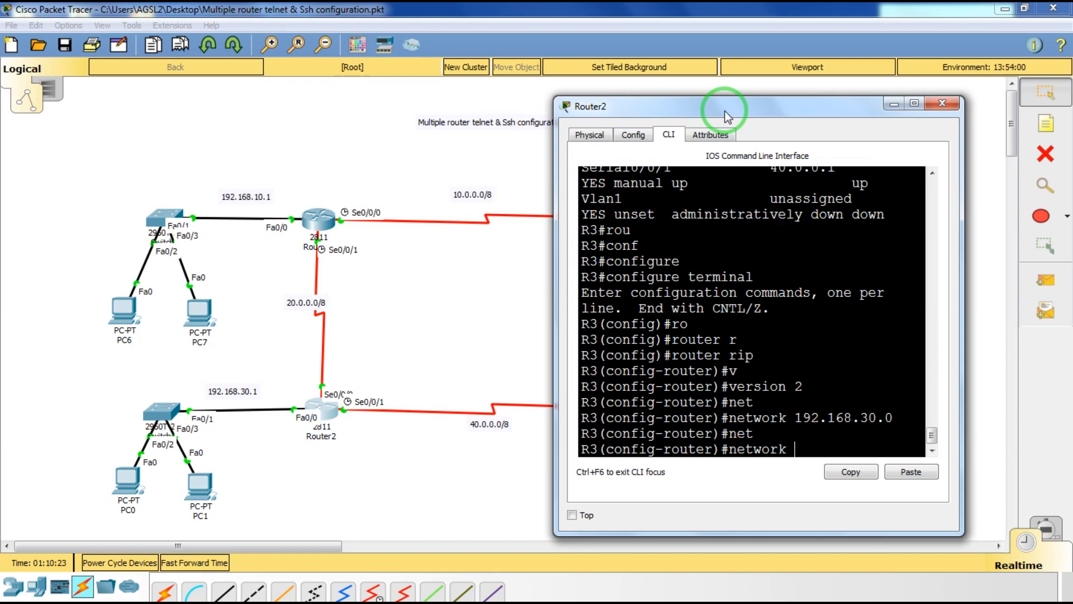
pyautogui.write('20.0.0.0')
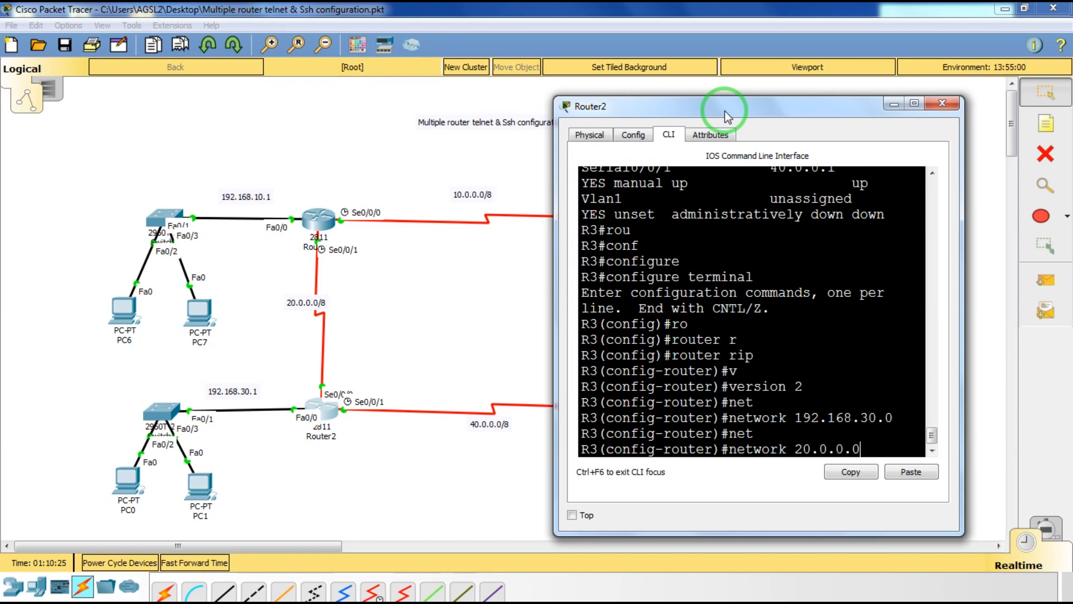
pyautogui.press('Return')
pyautogui.press('Up')
pyautogui.press('Left')
pyautogui.press('Left')
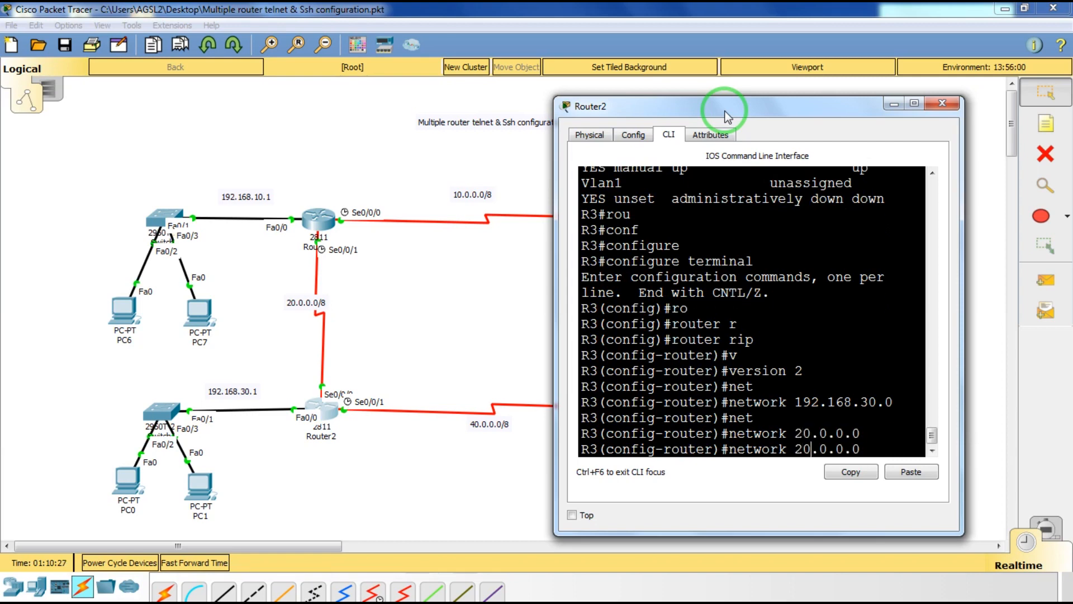
pyautogui.press('Left')
pyautogui.press('BackSpace')
pyautogui.write('4')
pyautogui.press('Return')
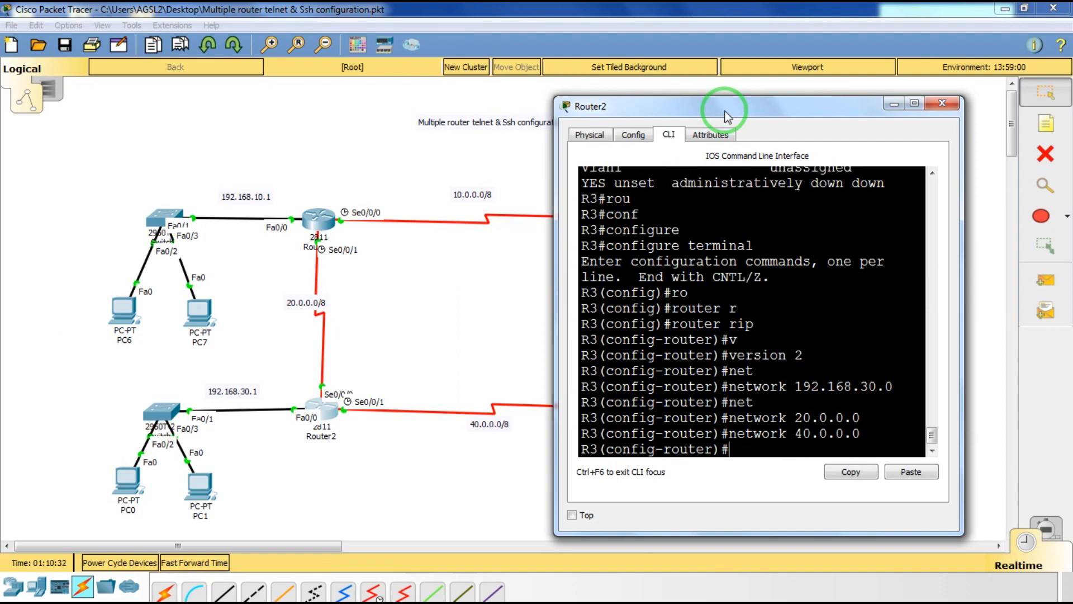
# Disable RIP auto-summary on R3 and close the Router2 window.
pyautogui.write('no au')
pyautogui.press('Tab')
pyautogui.press('Return')
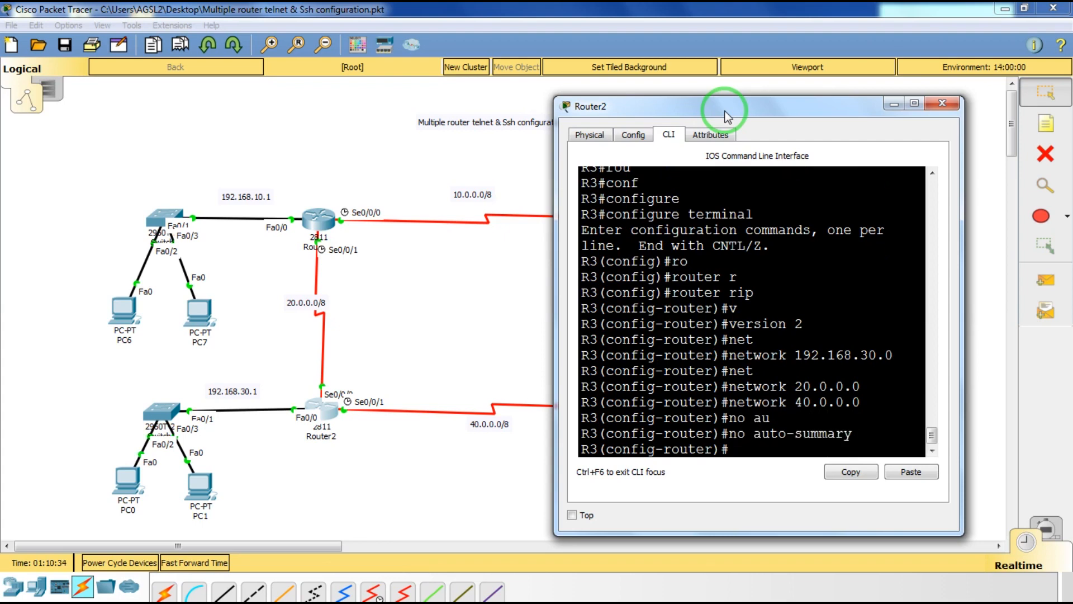
pyautogui.click(942, 103)
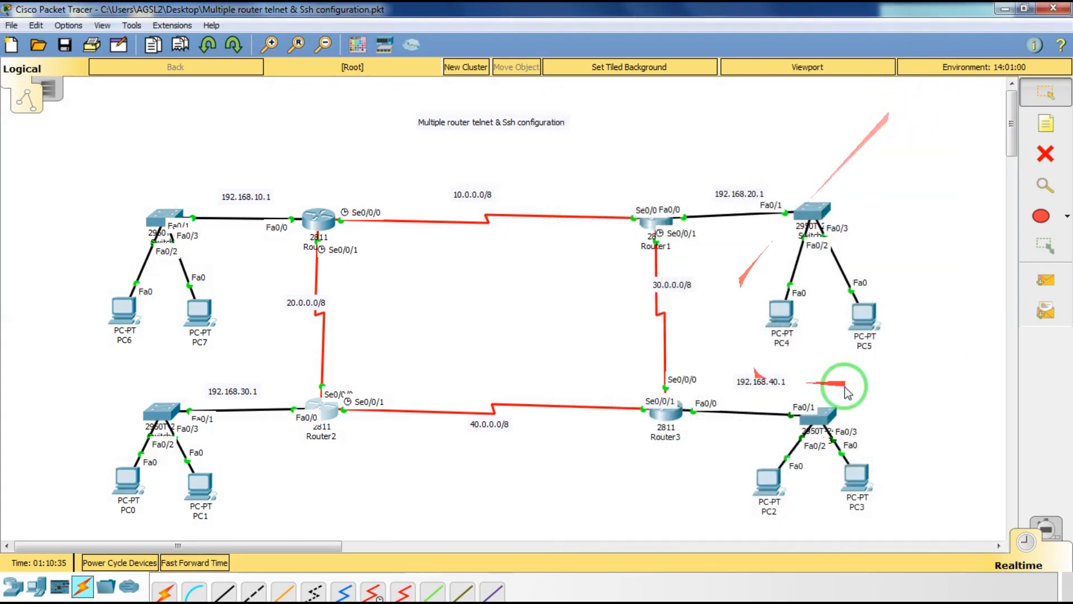
# Open Router3's CLI and enter global configuration mode.
pyautogui.click(667, 412)
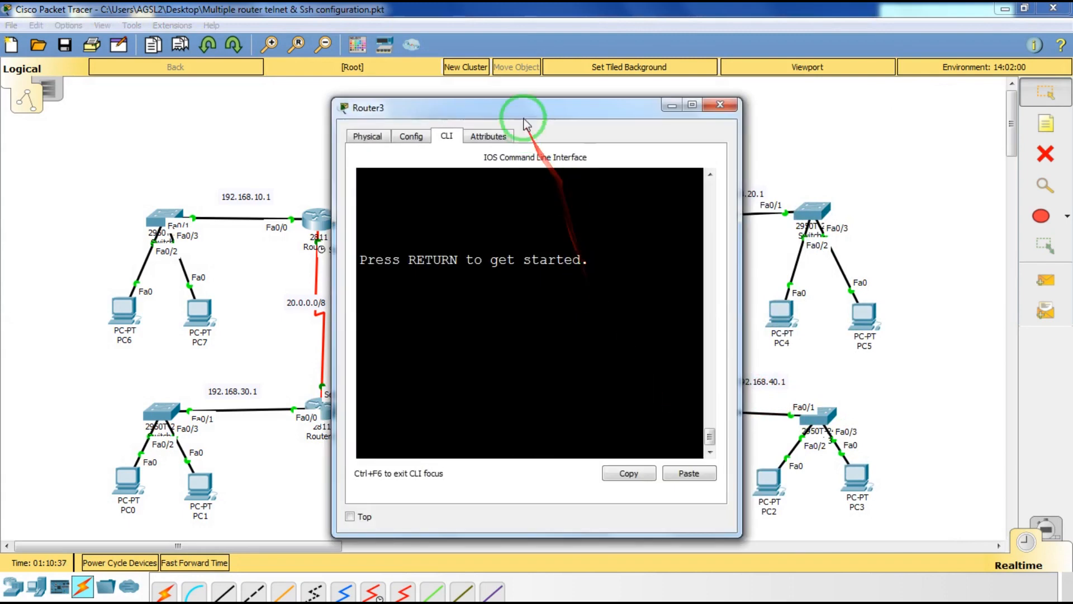
pyautogui.moveTo(524, 123); pyautogui.dragTo(317, 102)
pyautogui.press('Return')
pyautogui.press('Return')
pyautogui.press('Return')
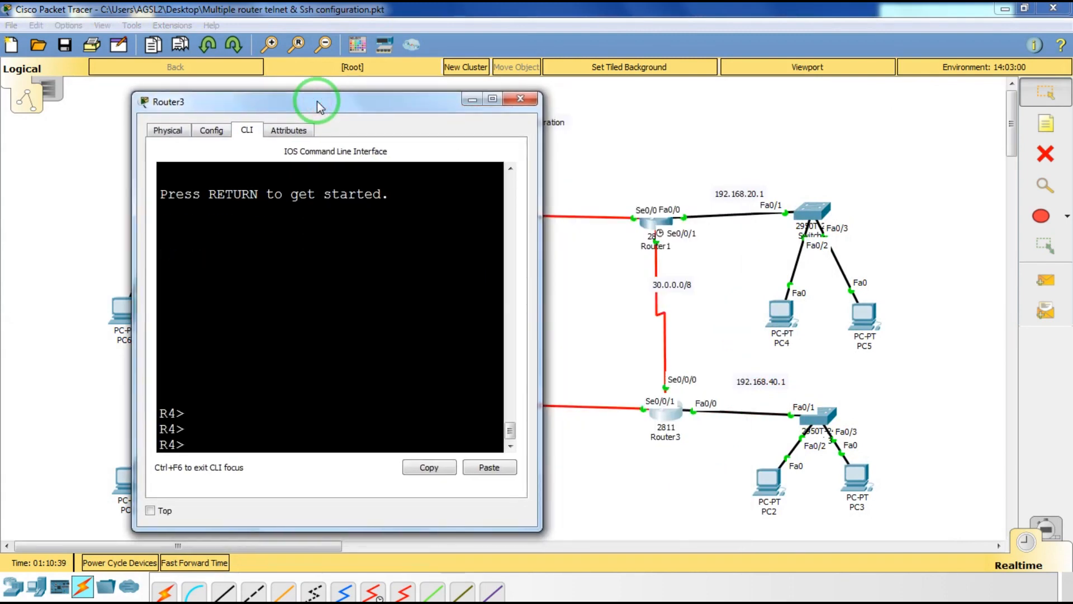
pyautogui.write('en')
pyautogui.press('Tab')
pyautogui.press('Return')
pyautogui.write('conf')
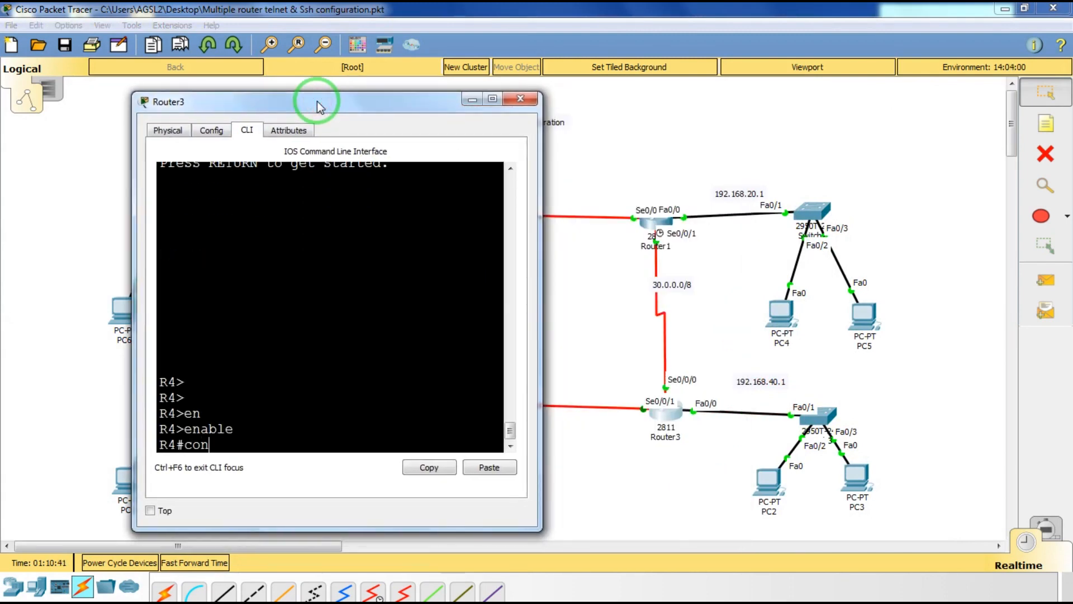
pyautogui.press('Tab')
pyautogui.write('terminal')
pyautogui.press('Return')
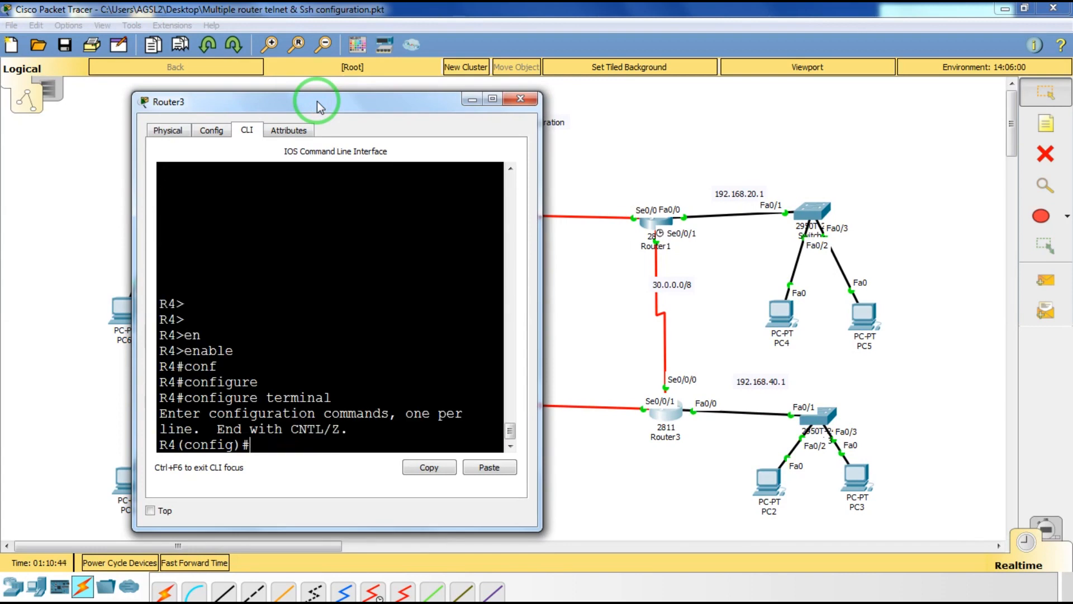
# List Router3's interface addresses and status with do show ip interface brief.
pyautogui.write('do sh')
pyautogui.press('Tab')
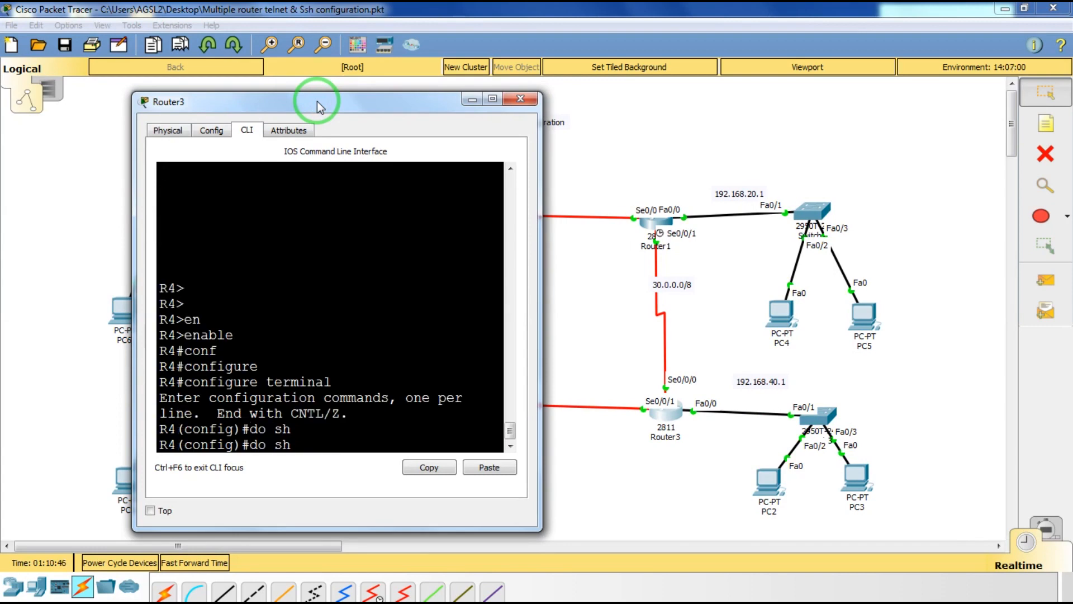
pyautogui.write('ip int br')
pyautogui.press('Return')
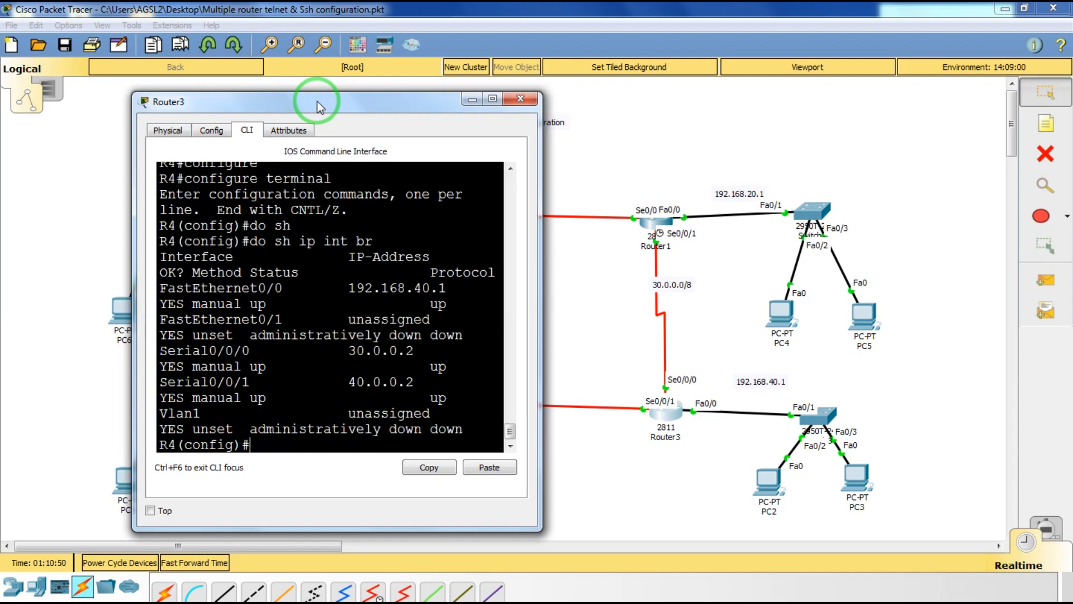
# Start the RIP process on Router3 and set it to version 2.
pyautogui.write('rou')
pyautogui.press('Tab')
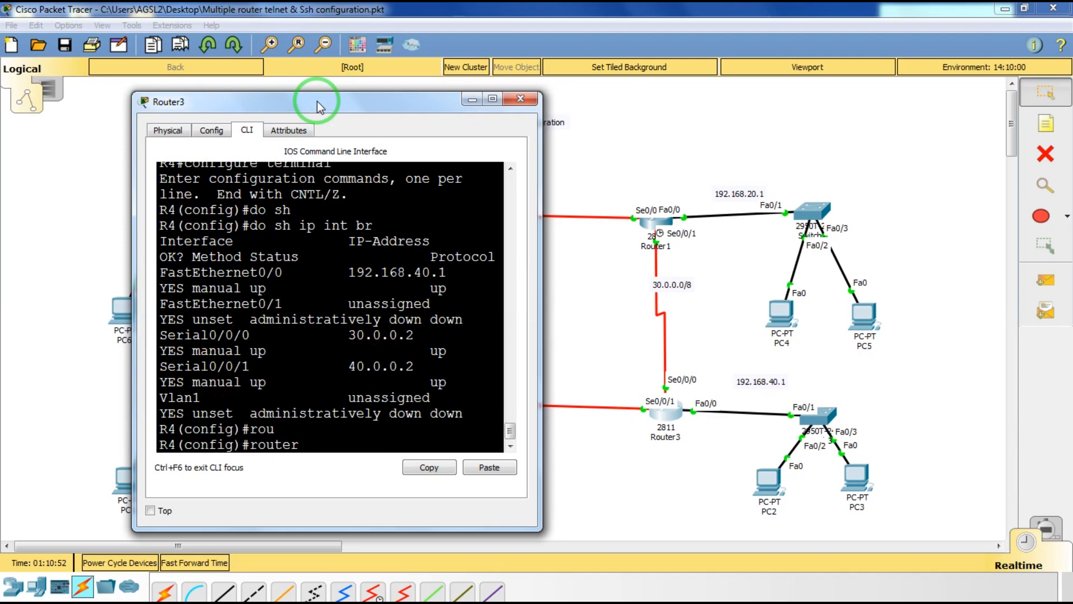
pyautogui.write('r')
pyautogui.press('Tab')
pyautogui.press('Return')
pyautogui.write('v')
pyautogui.press('Tab')
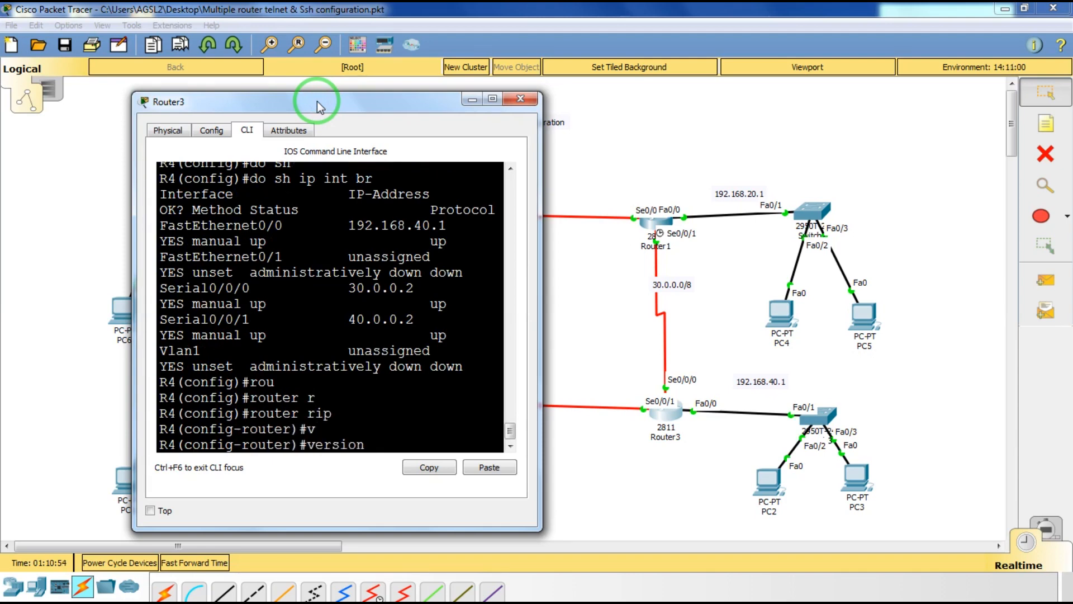
pyautogui.write('2')
pyautogui.press('Return')
# Advertise networks 192.168.40.0, 30.0.0.0 and 40.0.0.0 in Router3's RIP.
pyautogui.write('network')
pyautogui.press('Tab')
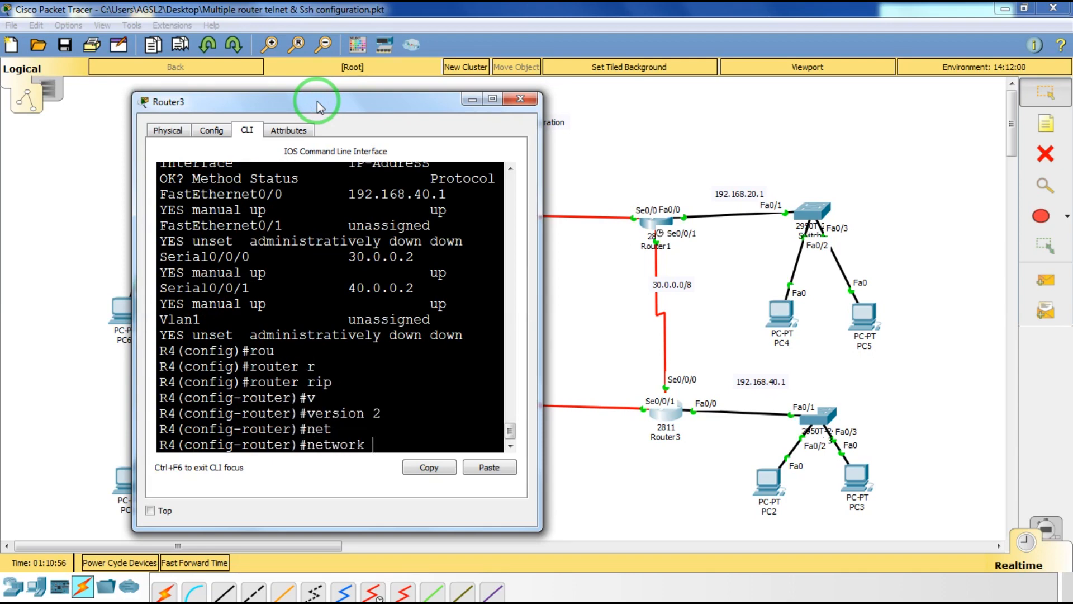
pyautogui.press('Return')
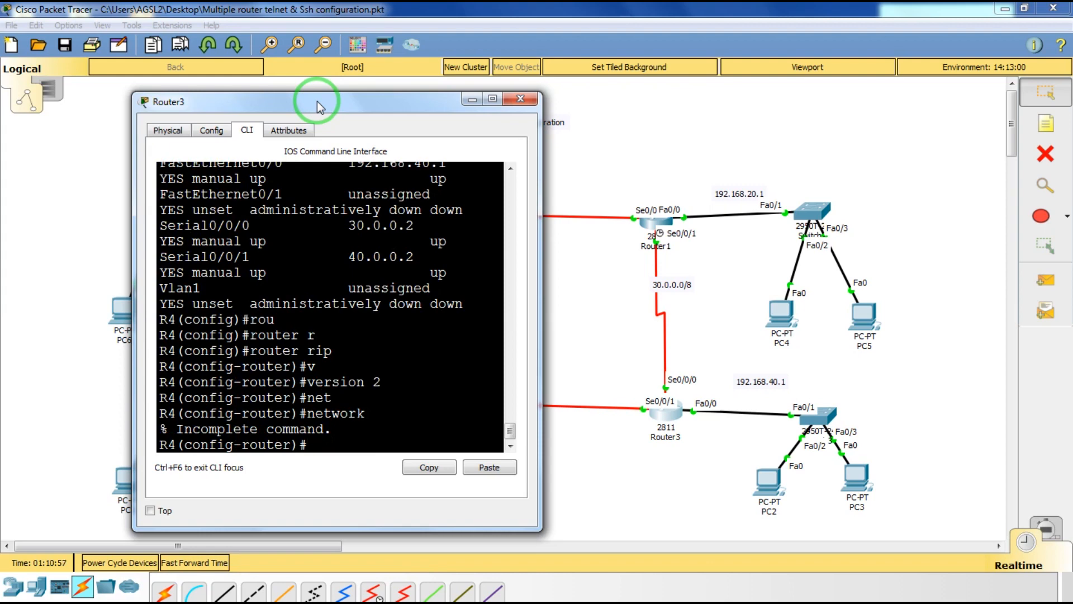
pyautogui.press('Up')
pyautogui.write('192.168.')
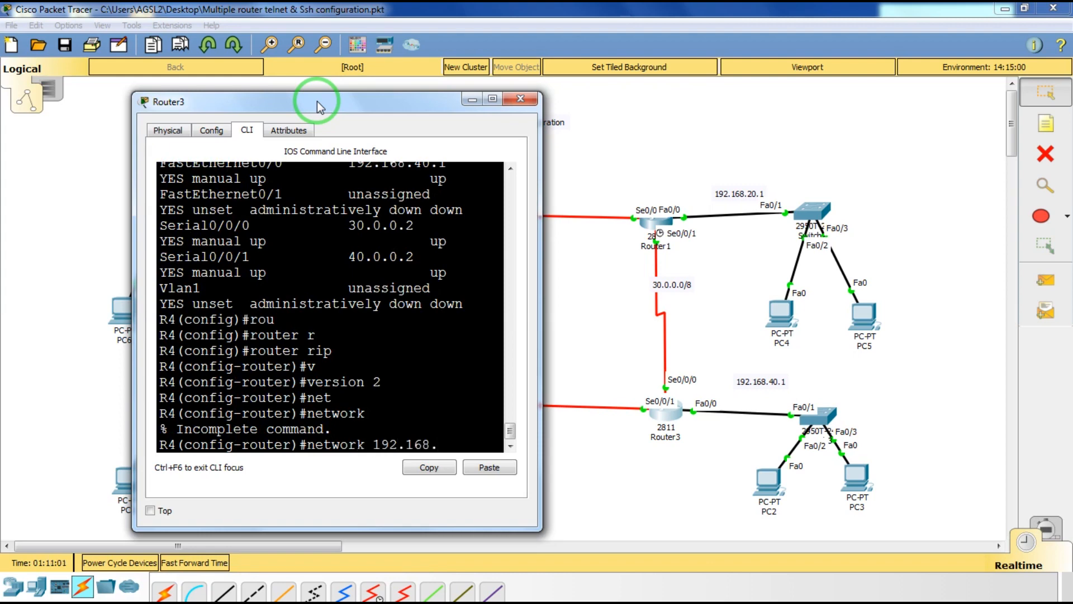
pyautogui.write('40.0')
pyautogui.press('Return')
pyautogui.press('Up')
pyautogui.press('Left')
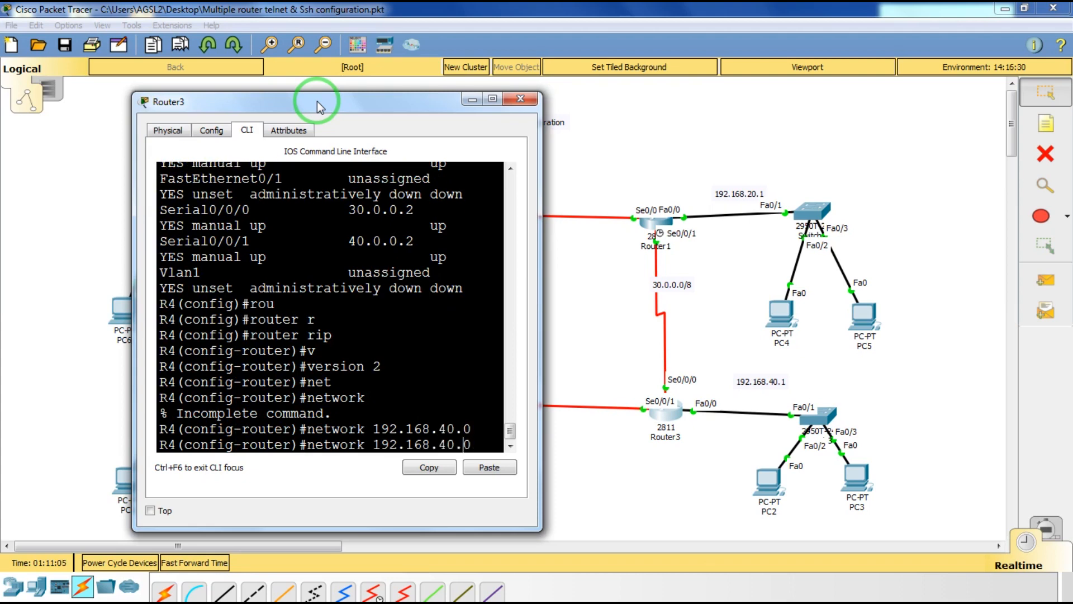
pyautogui.press('BackSpace')
pyautogui.press('BackSpace')
pyautogui.press('BackSpace')
pyautogui.press('BackSpace')
pyautogui.press('BackSpace')
pyautogui.press('BackSpace')
pyautogui.press('BackSpace')
pyautogui.press('BackSpace')
pyautogui.press('BackSpace')
pyautogui.press('BackSpace')
pyautogui.press('BackSpace')
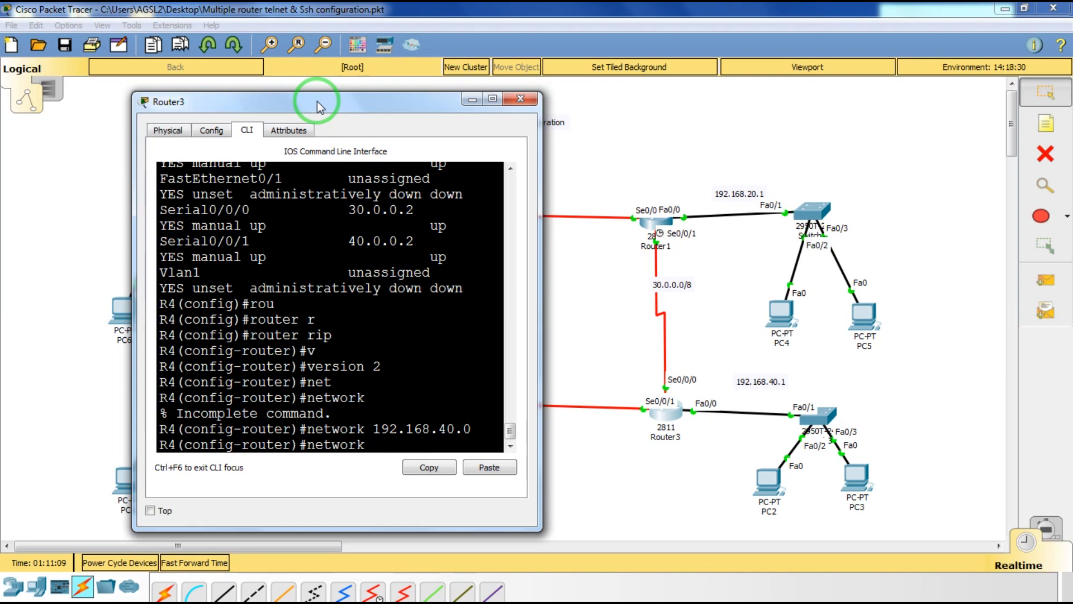
pyautogui.write('30.0.0.0')
pyautogui.press('Return')
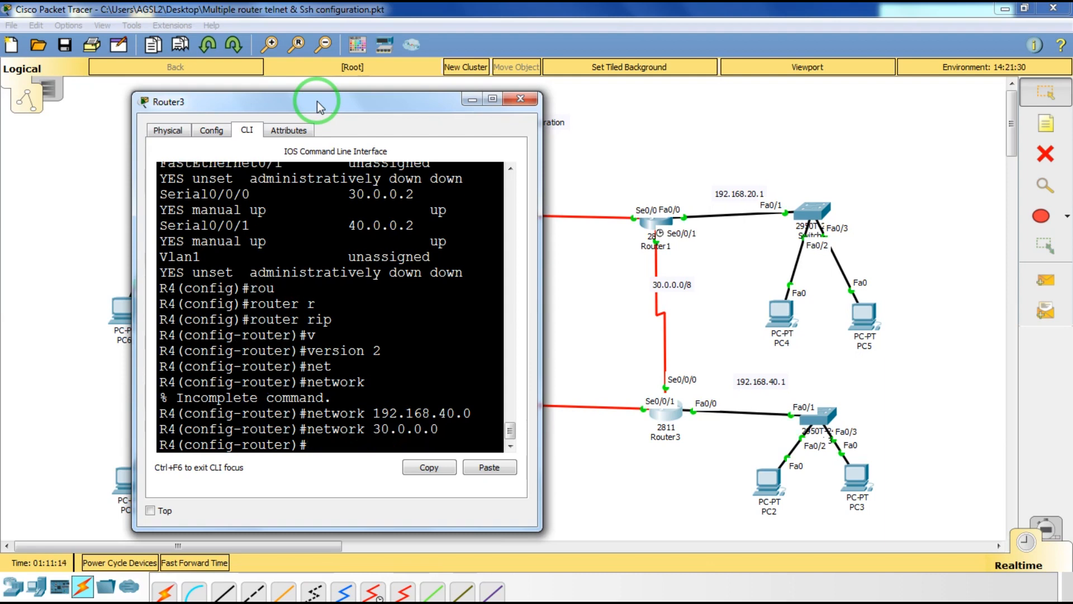
pyautogui.press('Up')
pyautogui.press('Left')
pyautogui.press('Left')
pyautogui.press('Left')
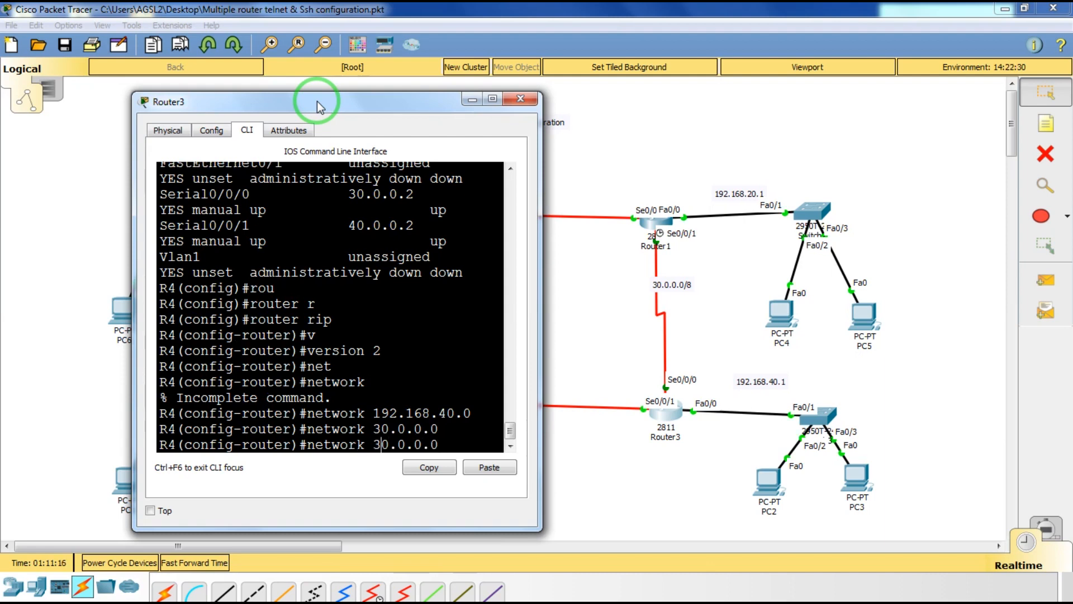
pyautogui.press('BackSpace')
pyautogui.write('4')
pyautogui.press('Return')
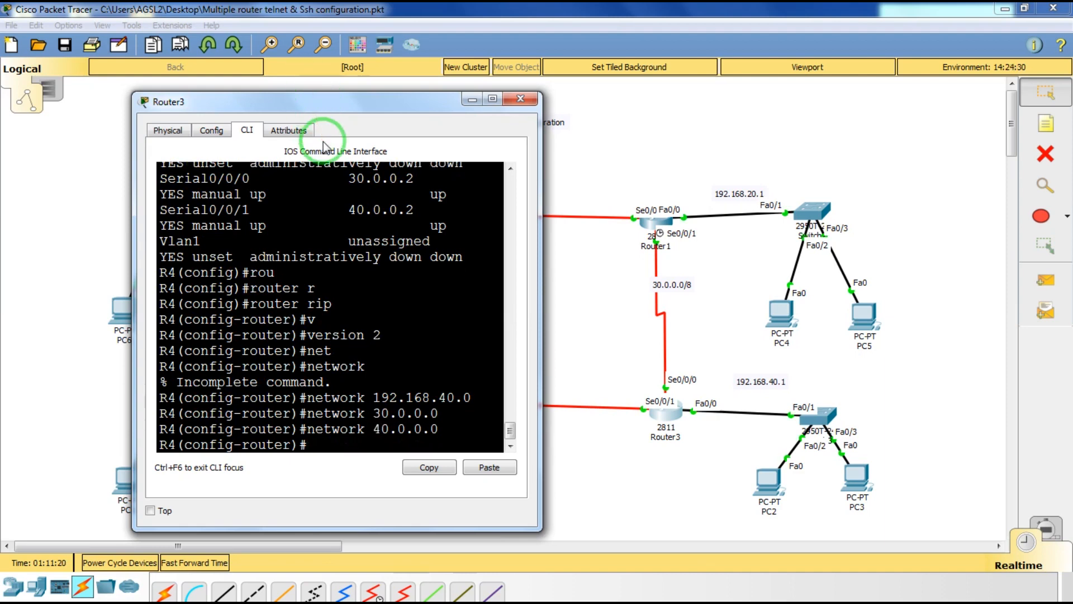
# Disable RIP auto-summary and close Router3's window.
pyautogui.write('no au')
pyautogui.press('Tab')
pyautogui.press('Return')
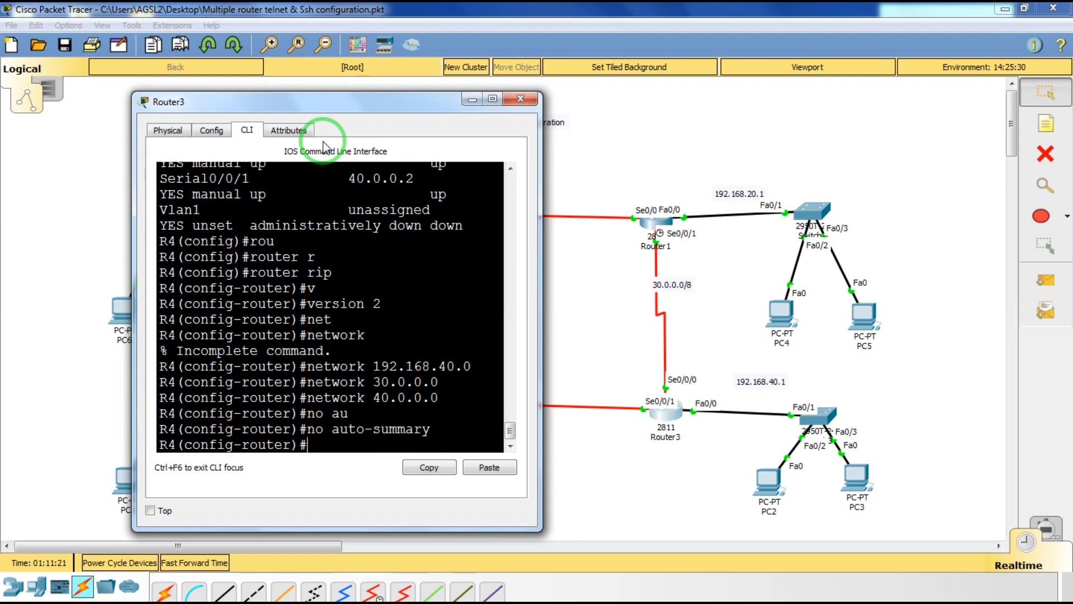
pyautogui.click(521, 99)
# Ping 192.168.20.1 from PC6's command prompt, see it time out, and close PC6.
pyautogui.click(127, 306)
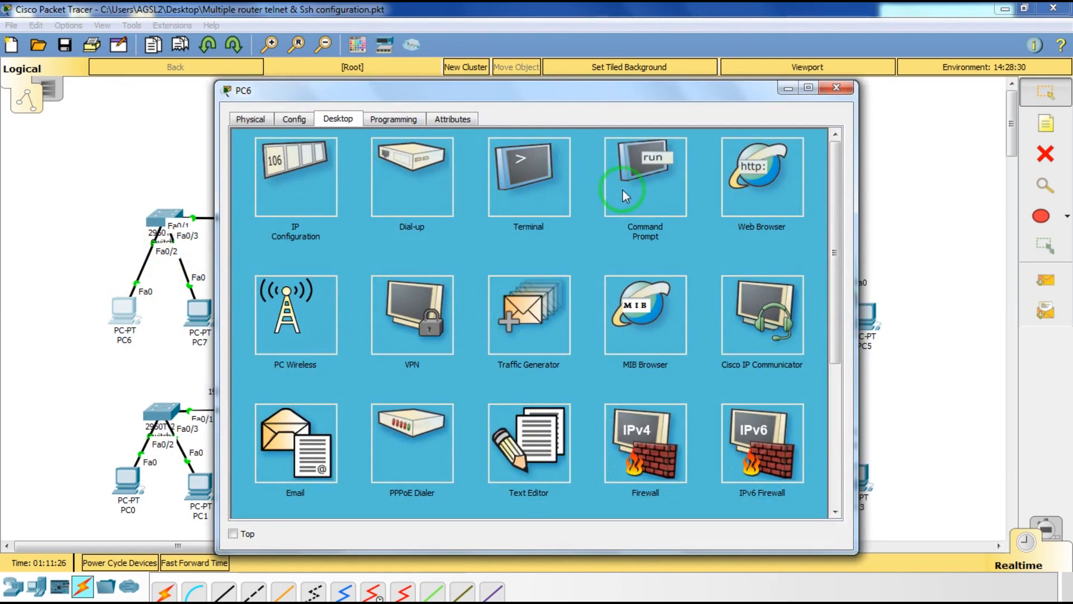
pyautogui.click(622, 190)
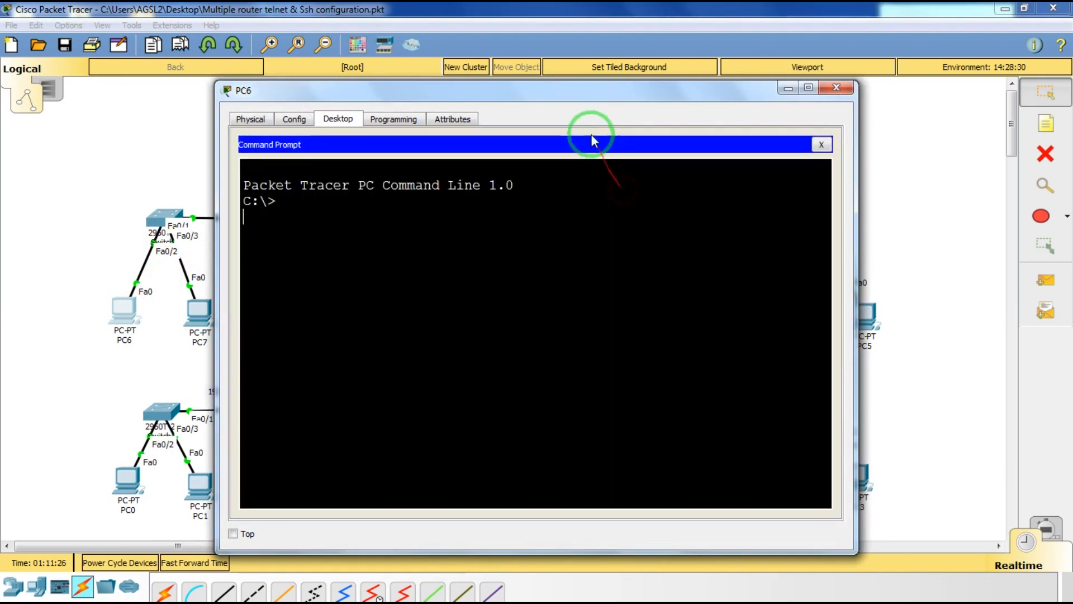
pyautogui.moveTo(570, 96); pyautogui.dragTo(531, 255)
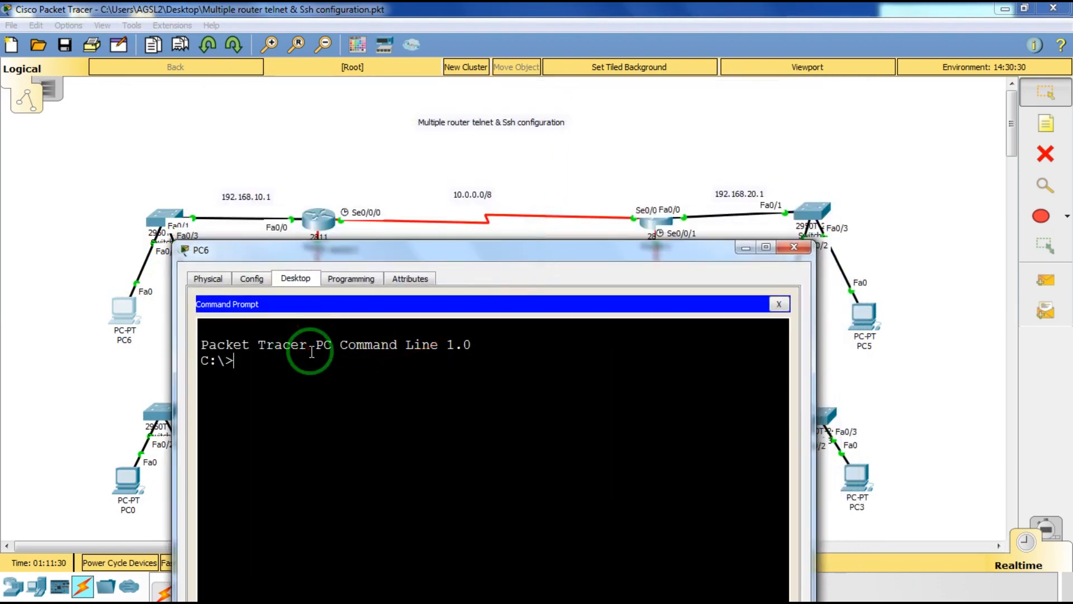
pyautogui.write('ping 192.168.')
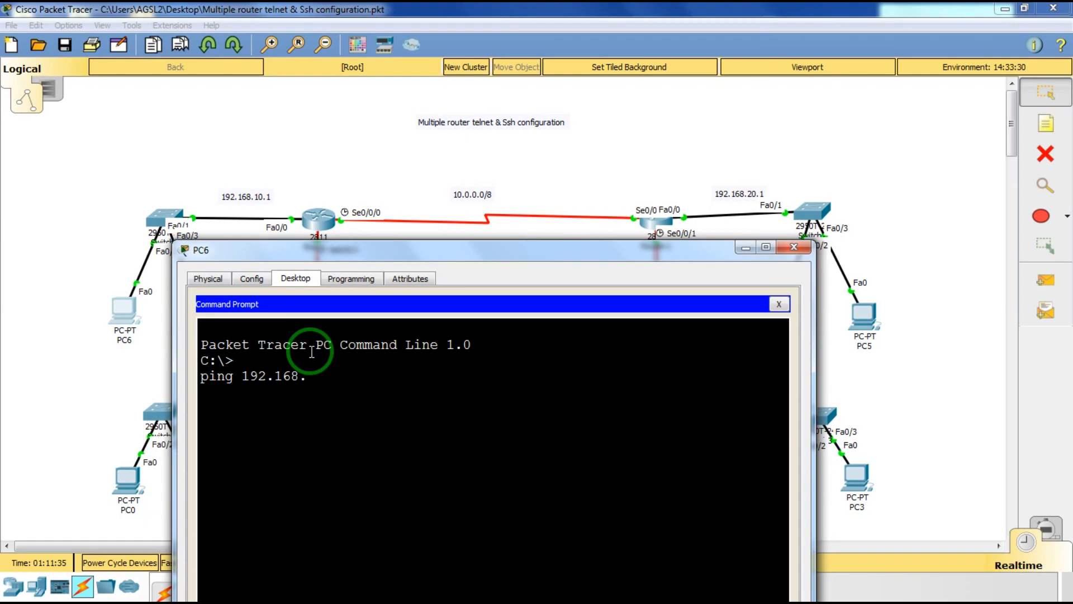
pyautogui.write('20.1')
pyautogui.press('Return')
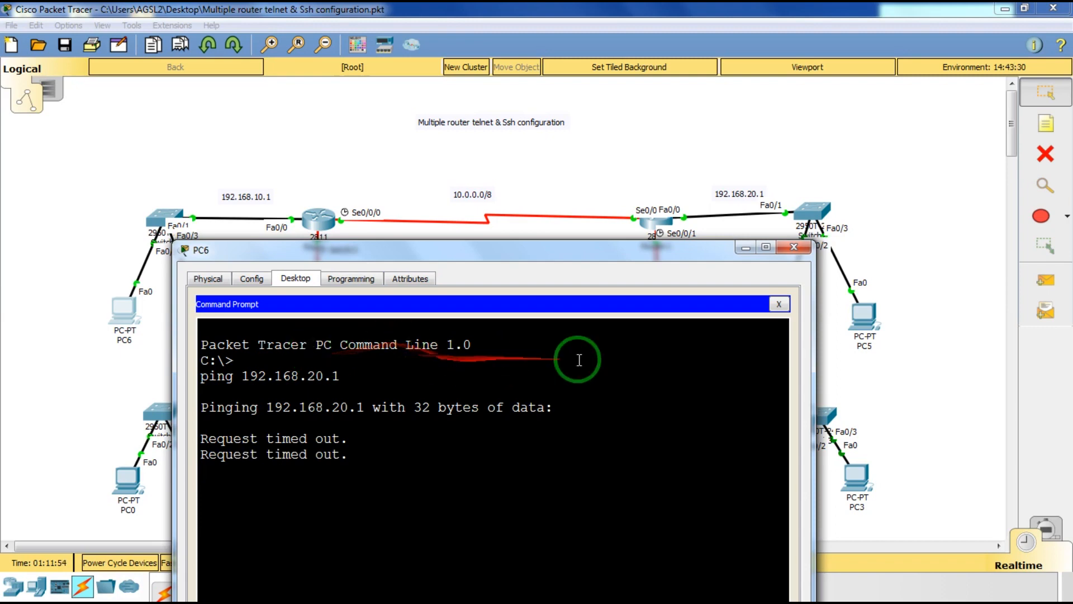
pyautogui.click(807, 249)
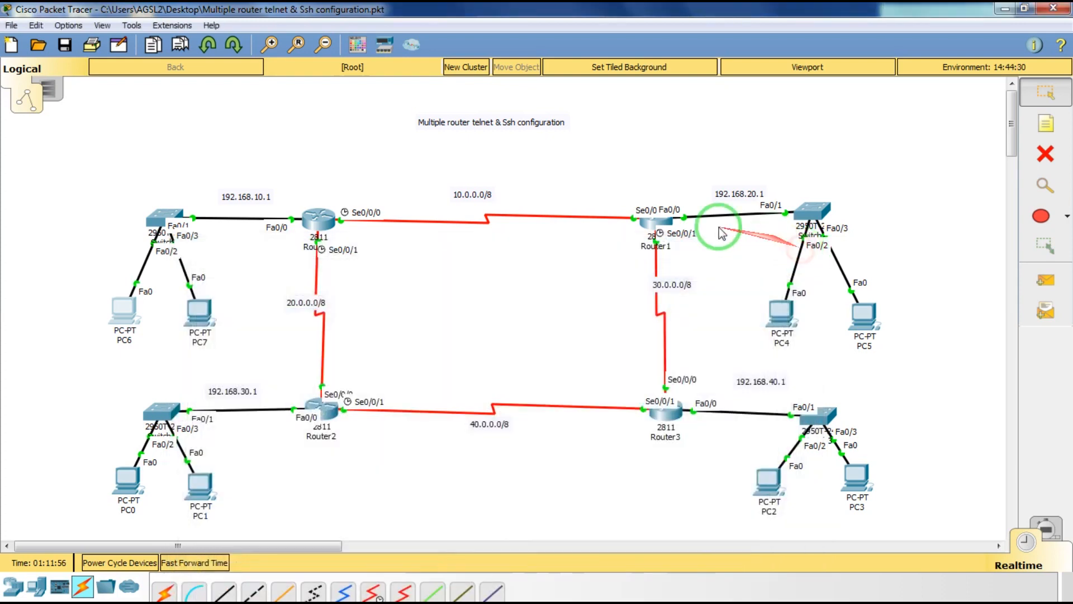
# Review Router1's console, fast-forward the simulation time, and reopen PC6's Desktop.
pyautogui.click(665, 220)
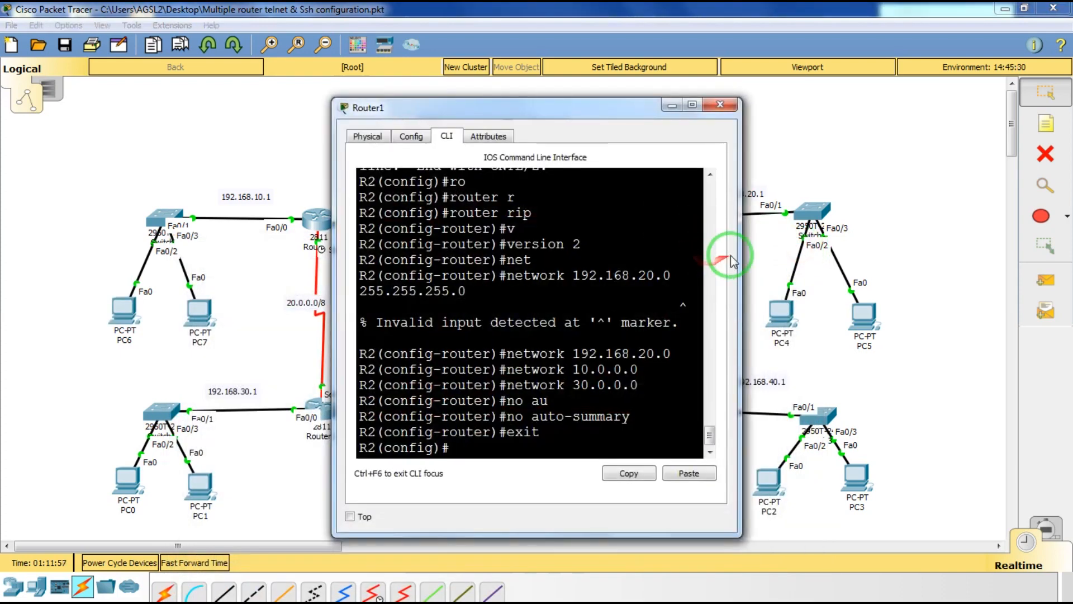
pyautogui.moveTo(736, 254); pyautogui.dragTo(933, 260)
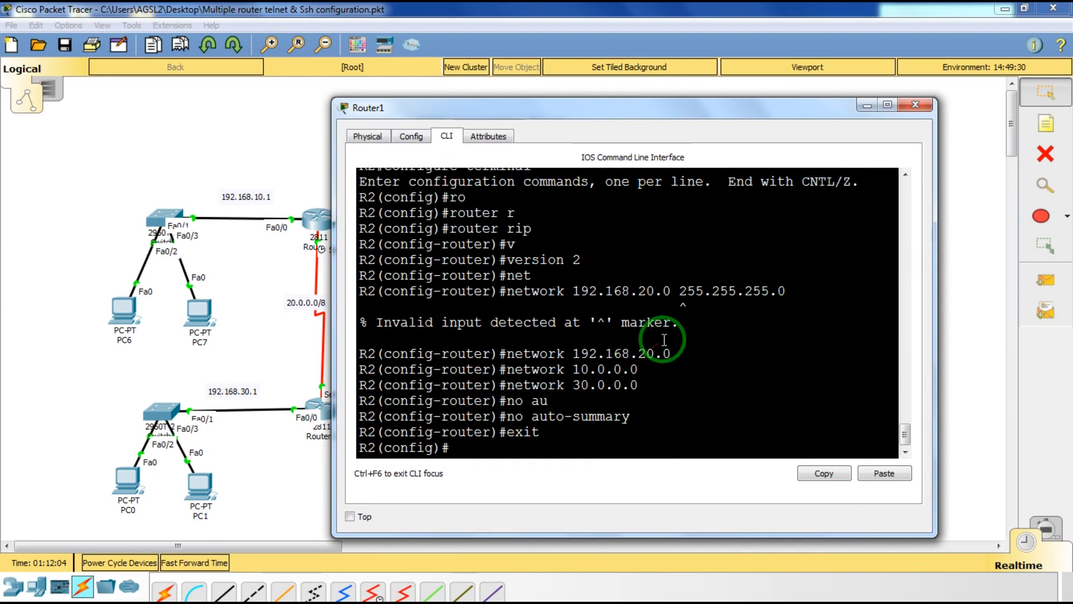
pyautogui.click(919, 106)
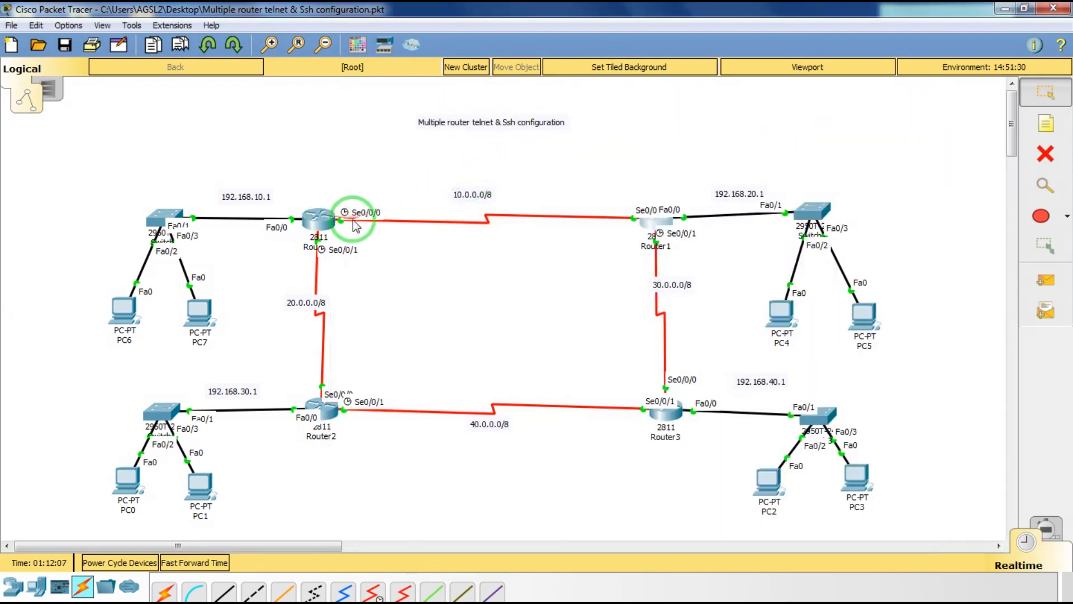
pyautogui.click(196, 565)
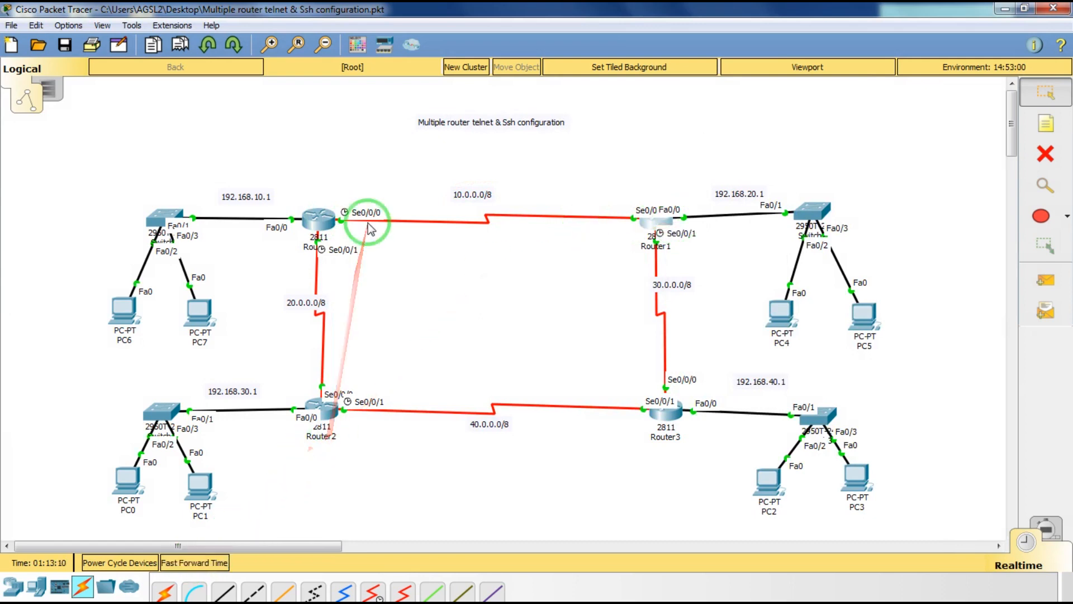
pyautogui.click(123, 320)
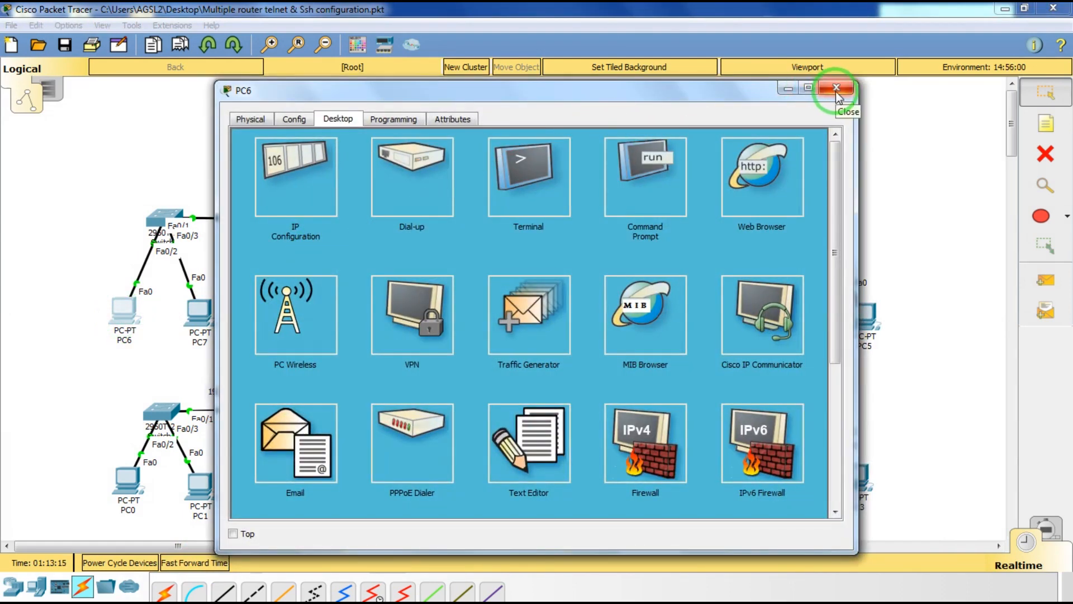
# Rerun ping 192.168.20.1 from PC6, which still times out, and close PC6.
pyautogui.click(648, 182)
pyautogui.press('Up')
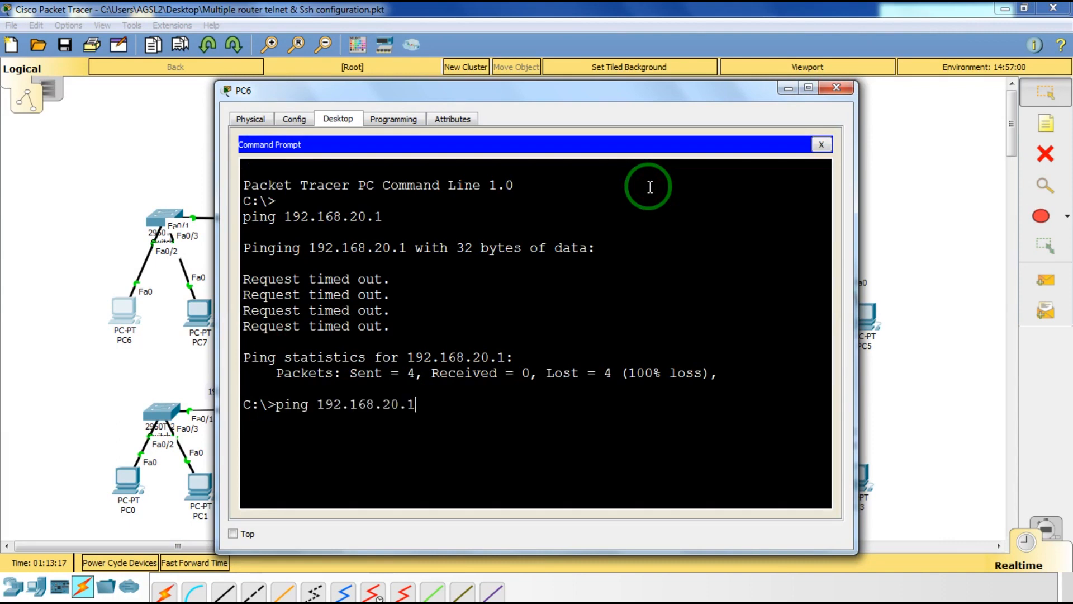
pyautogui.press('Return')
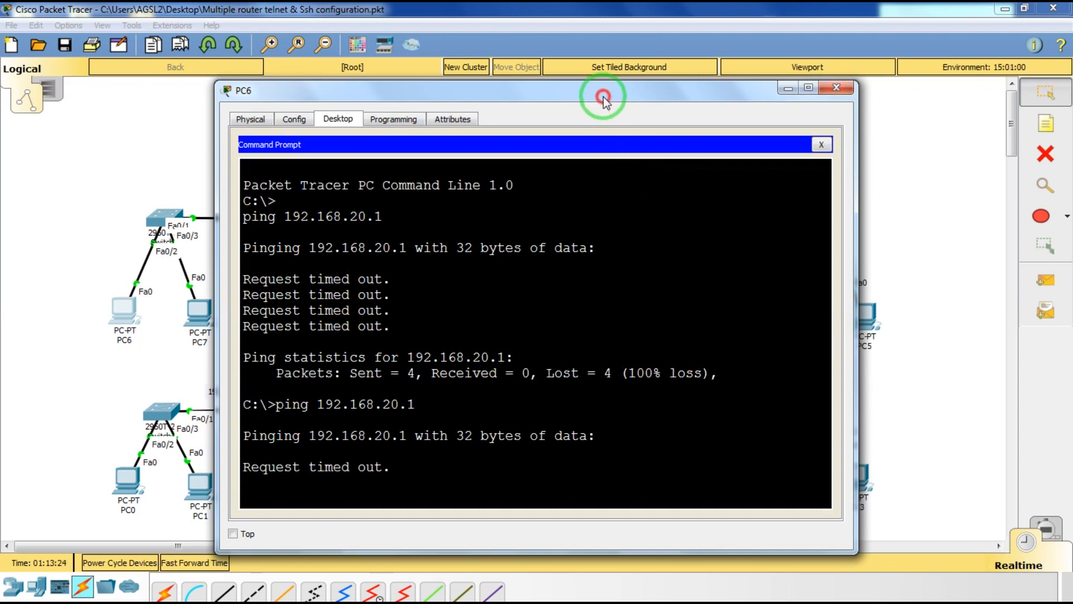
pyautogui.moveTo(609, 95); pyautogui.dragTo(609, 83)
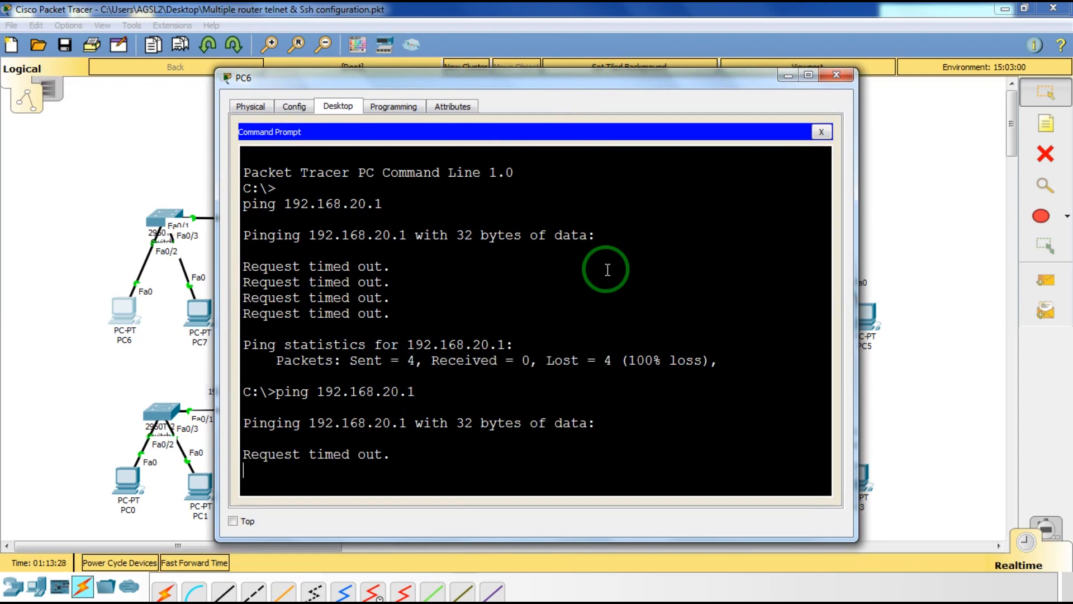
pyautogui.click(837, 75)
# Bring up Router1's CLI ready for input.
pyautogui.click(660, 224)
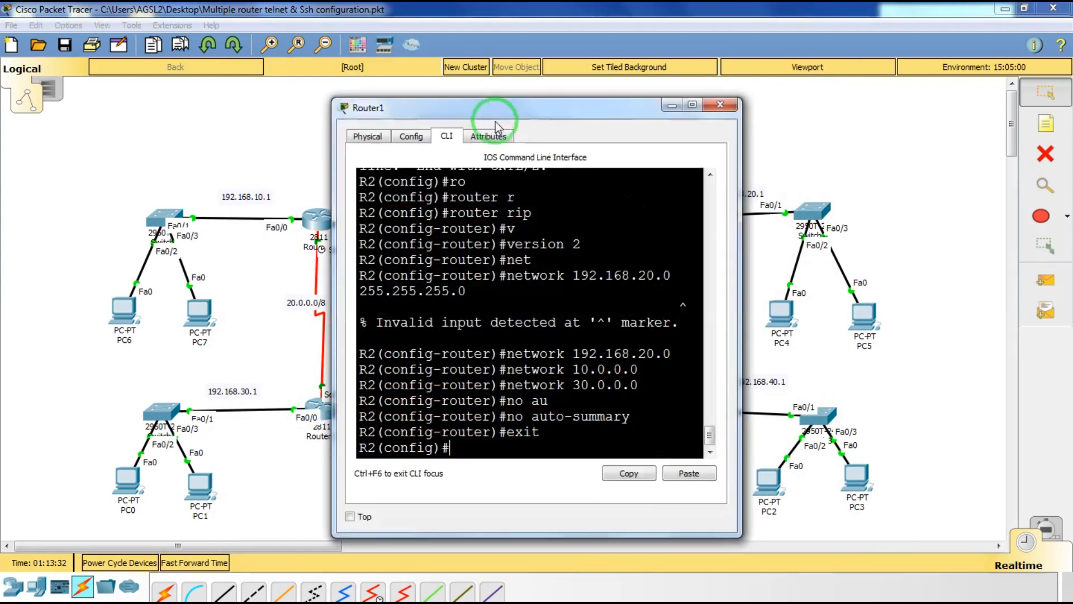
pyautogui.moveTo(492, 119); pyautogui.dragTo(312, 97)
pyautogui.click(360, 252)
# Enter Router1's RIP configuration and set version 2.
pyautogui.write('rou')
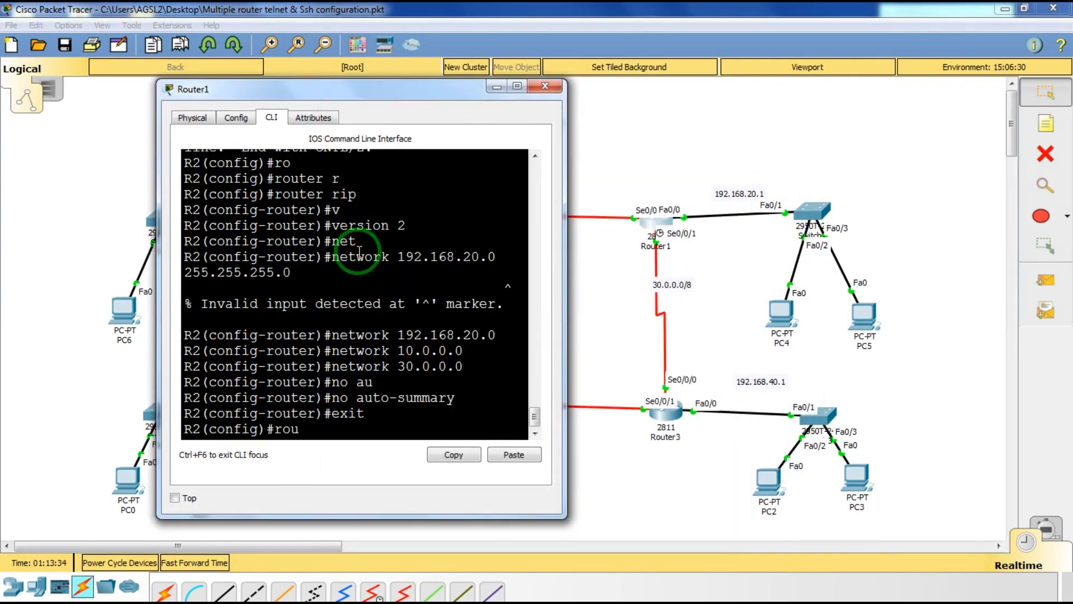
pyautogui.press('Tab')
pyautogui.write('r')
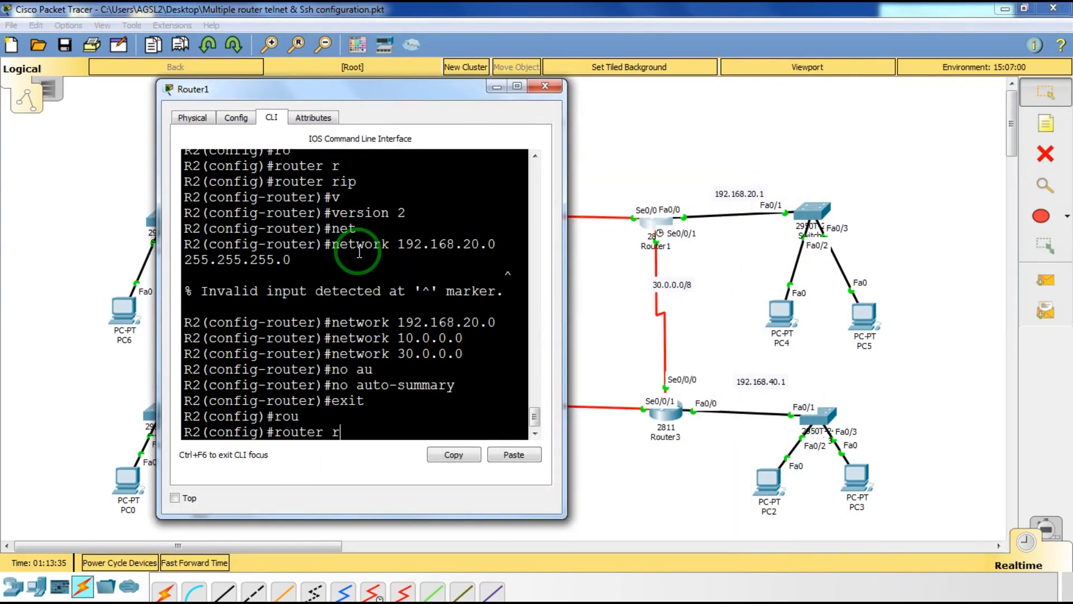
pyautogui.press('Tab')
pyautogui.press('Return')
pyautogui.write('v')
pyautogui.press('Tab')
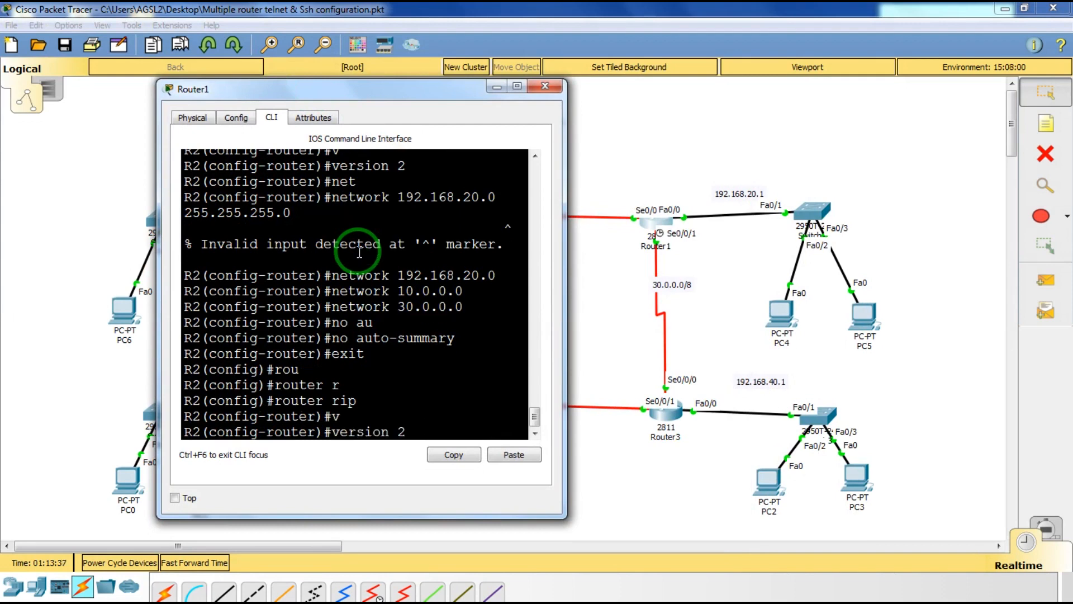
pyautogui.press('Return')
# Advertise networks 10.0.0.0, 30.0.0.0 and 192.168.20.0 in Router1's RIP.
pyautogui.write('net')
pyautogui.press('Tab')
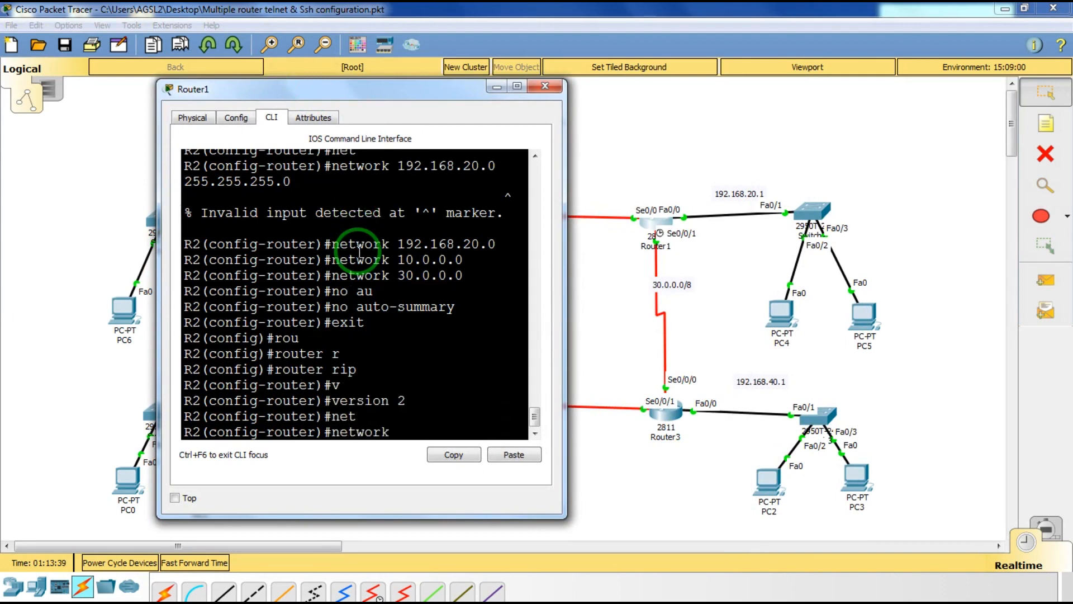
pyautogui.write('10.0.0.0')
pyautogui.press('Return')
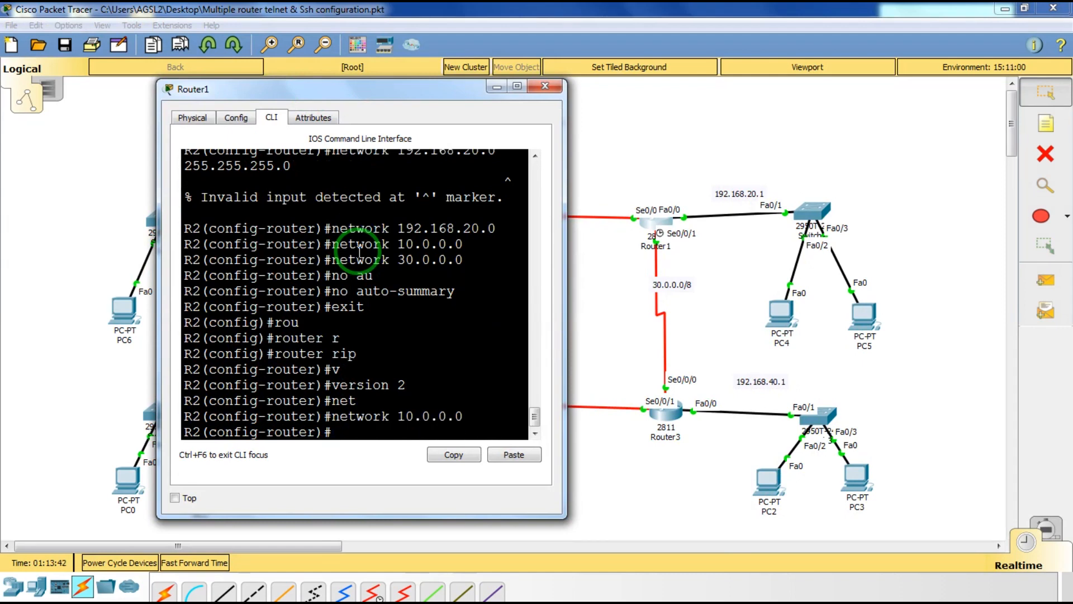
pyautogui.press('Up')
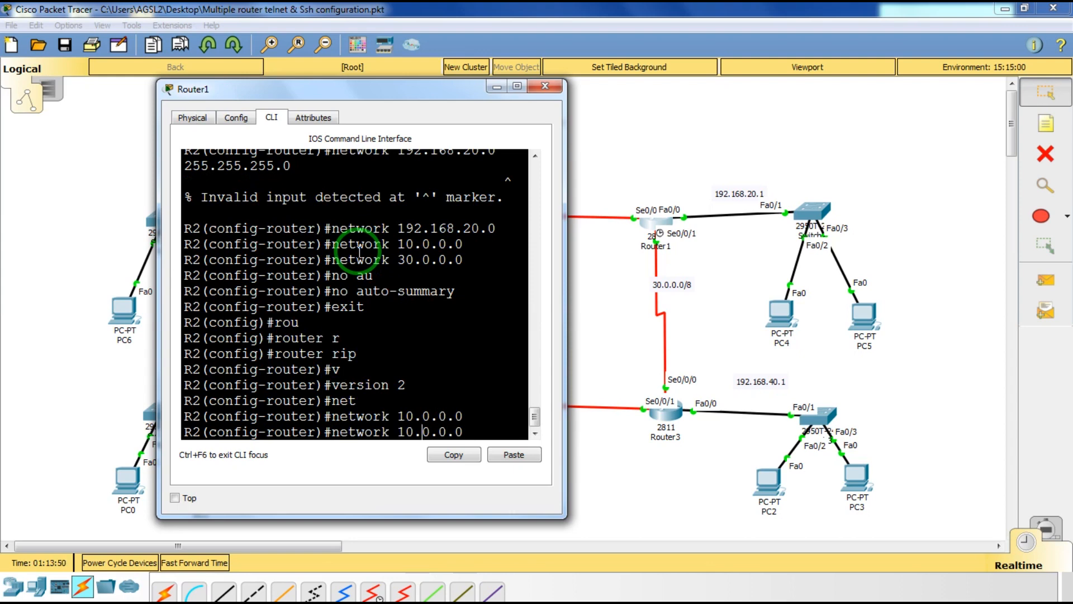
pyautogui.press('Left')
pyautogui.press('Left')
pyautogui.press('Left')
pyautogui.press('Delete')
pyautogui.write('3')
pyautogui.press('Return')
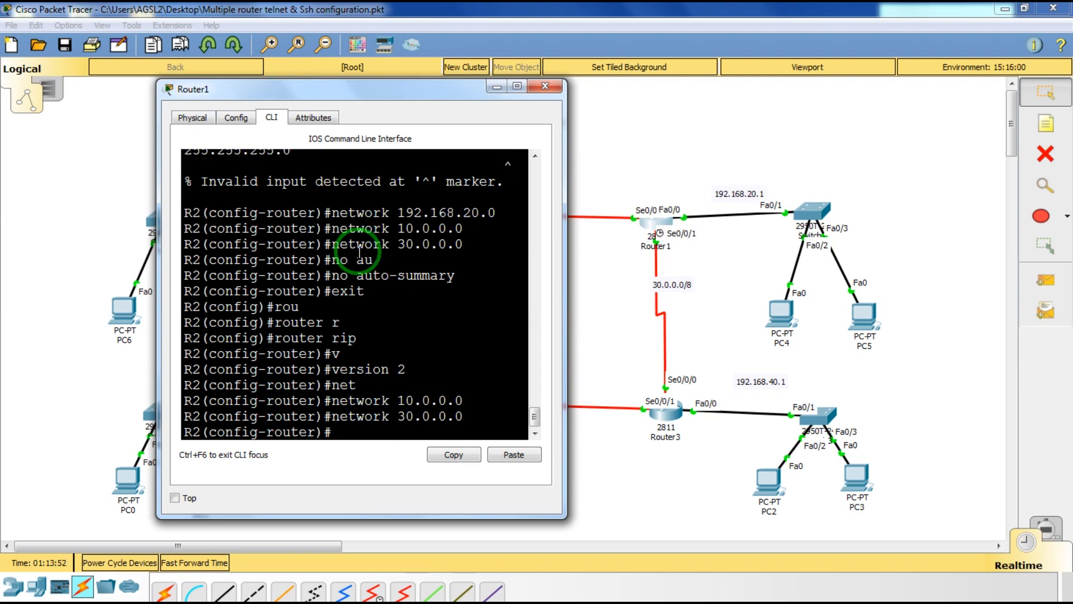
pyautogui.press('Up')
pyautogui.press('BackSpace')
pyautogui.press('BackSpace')
pyautogui.press('BackSpace')
pyautogui.press('BackSpace')
pyautogui.press('BackSpace')
pyautogui.write('192')
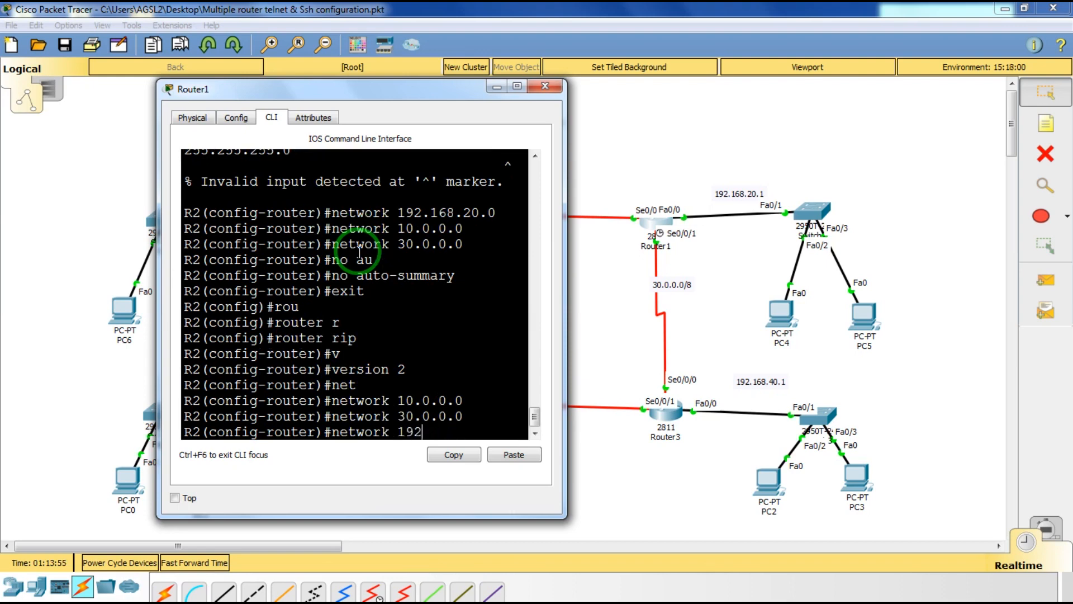
pyautogui.write('.168.20.0')
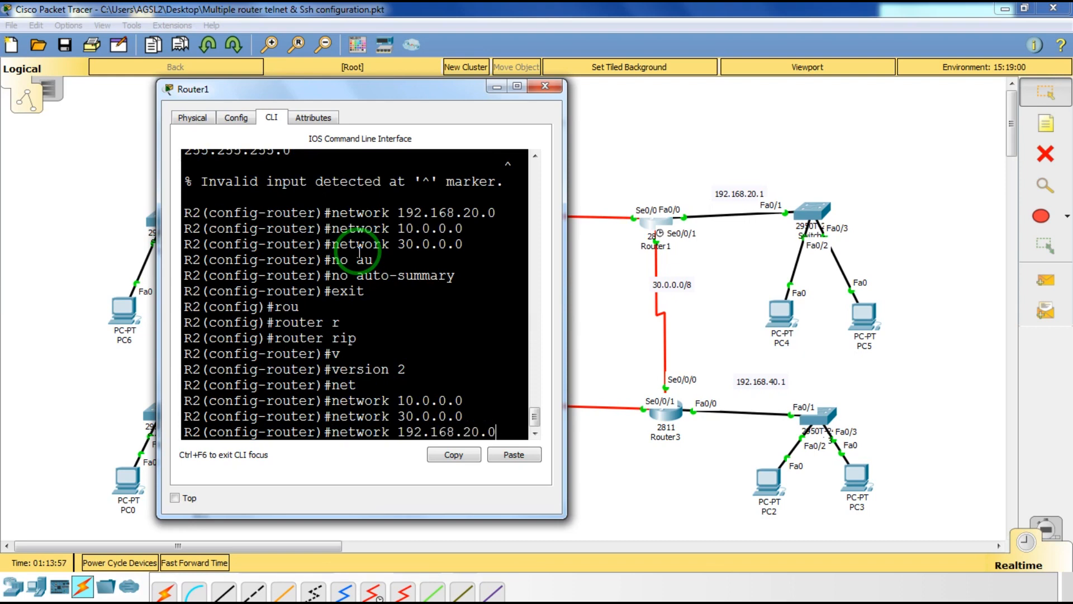
pyautogui.press('Return')
# Disable auto-summary and exit RIP configuration mode.
pyautogui.write('no')
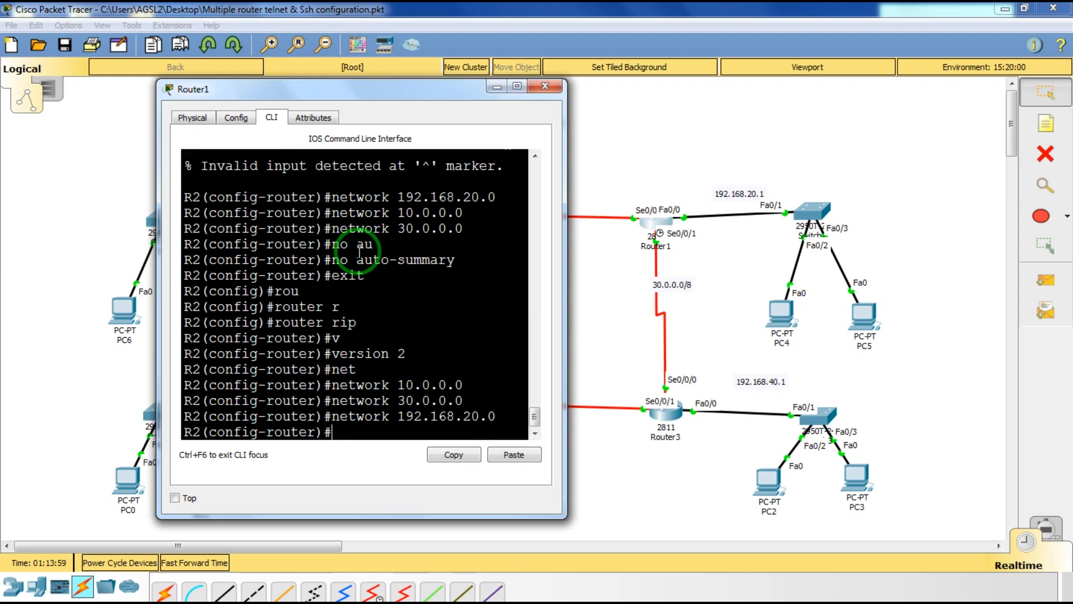
pyautogui.write(' au')
pyautogui.press('Tab')
pyautogui.press('Return')
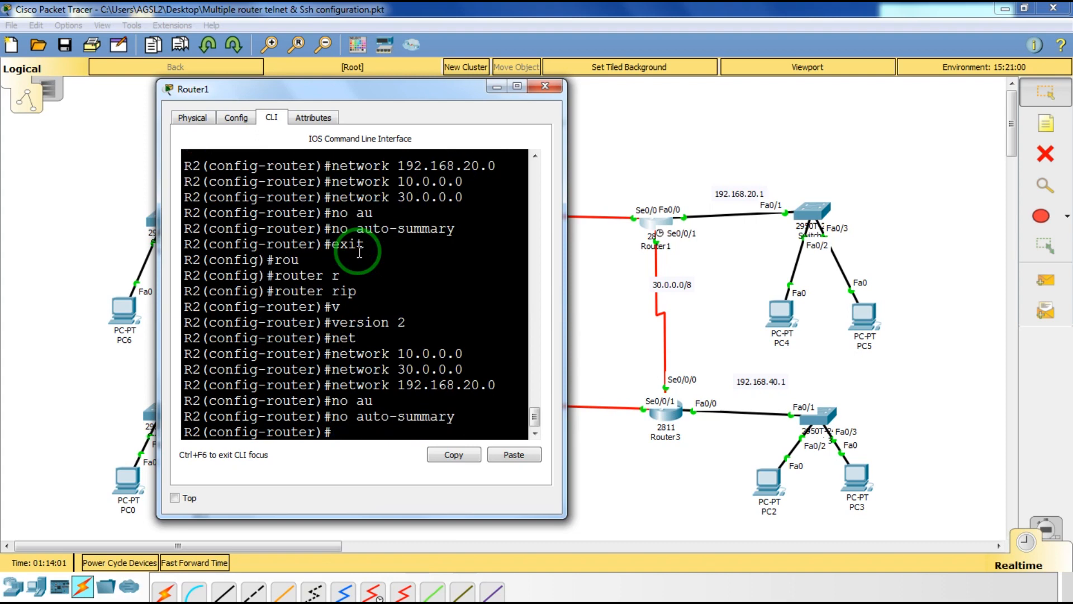
pyautogui.write('exi')
pyautogui.write('t')
pyautogui.press('Return')
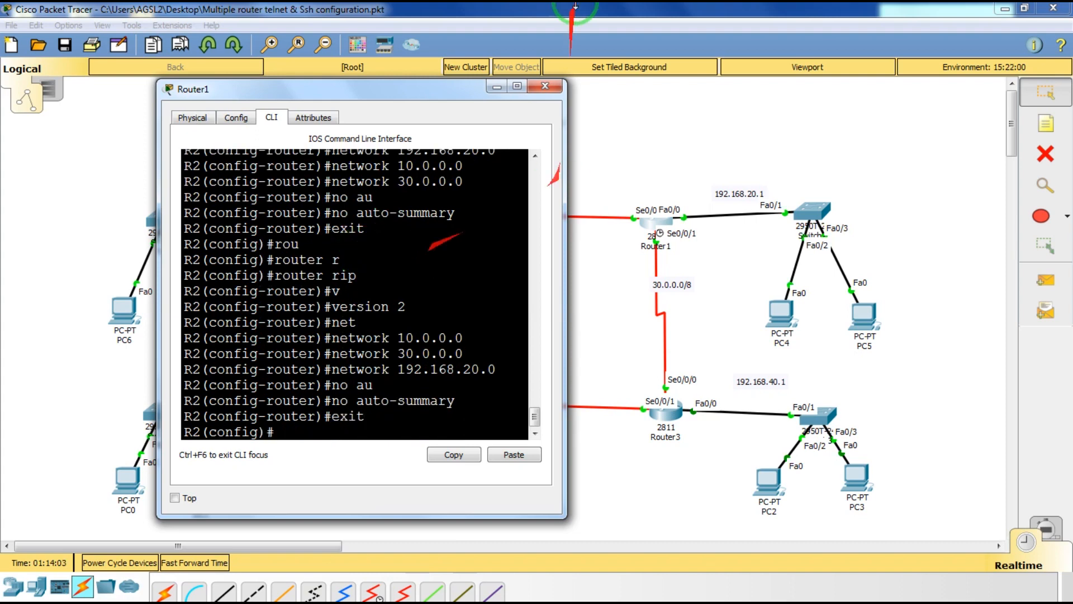
# Close Router1 and rerun ping 192.168.20.1 from PC6, which still times out.
pyautogui.click(545, 85)
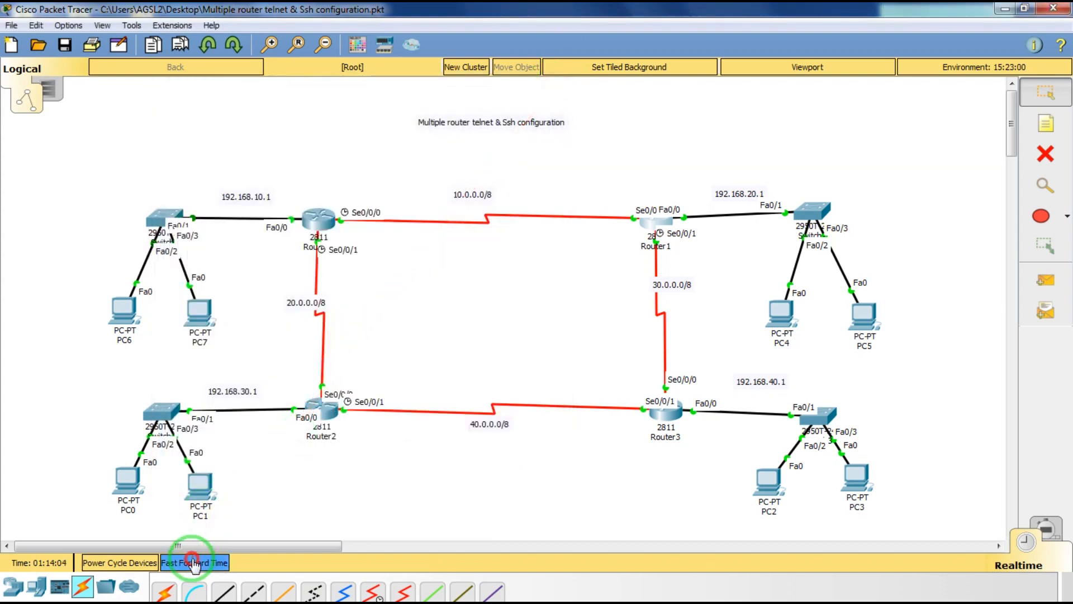
pyautogui.click(126, 306)
pyautogui.click(619, 235)
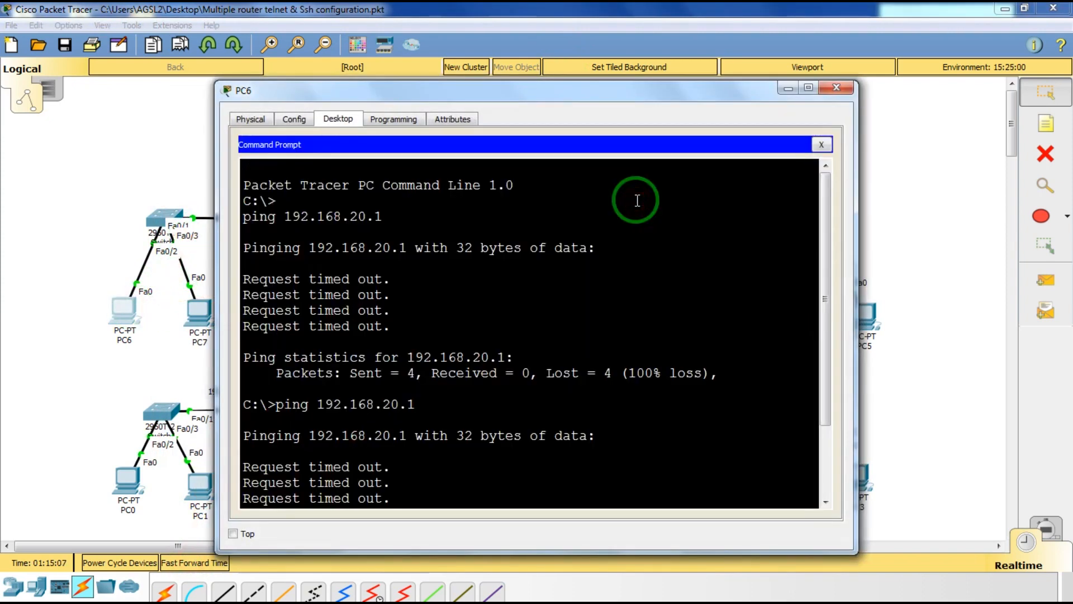
pyautogui.press('Return')
pyautogui.press('Up')
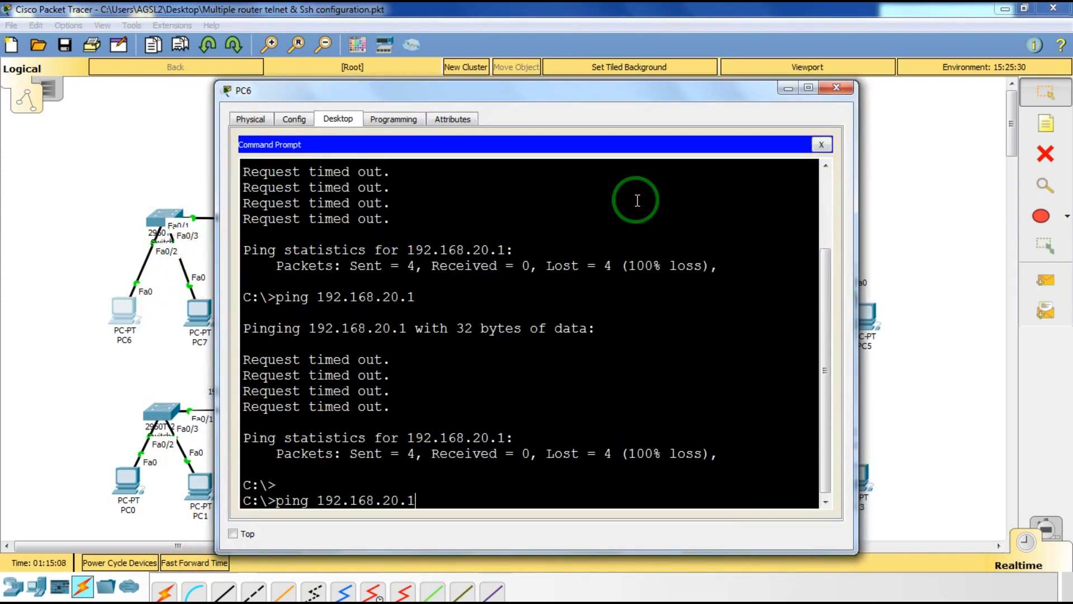
pyautogui.press('Return')
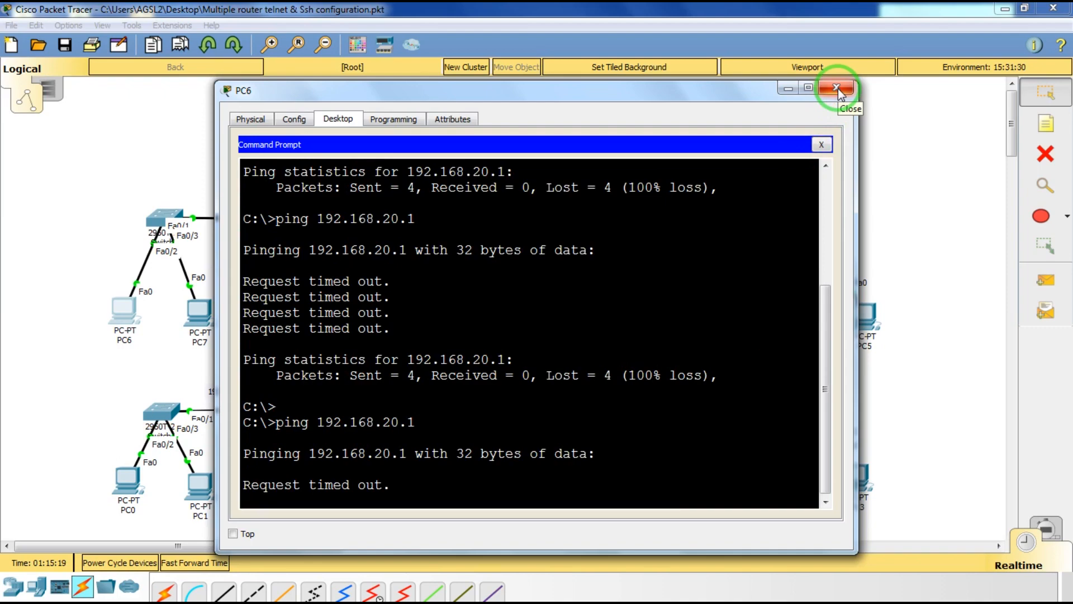
pyautogui.click(838, 88)
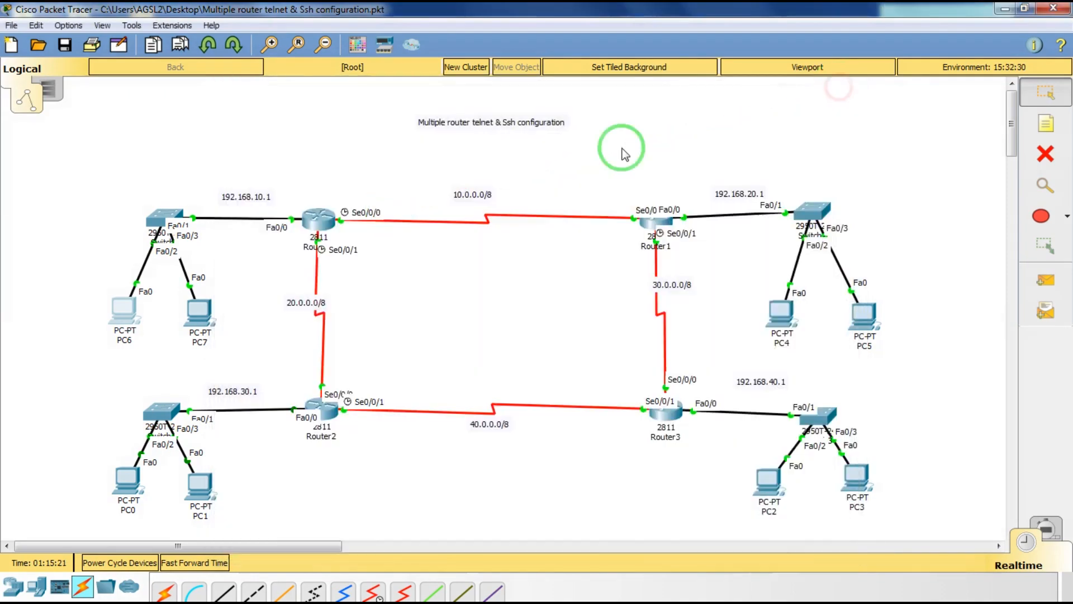
# Open Router0's CLI and enter router rip configuration.
pyautogui.click(318, 238)
pyautogui.moveTo(448, 107); pyautogui.dragTo(612, 107)
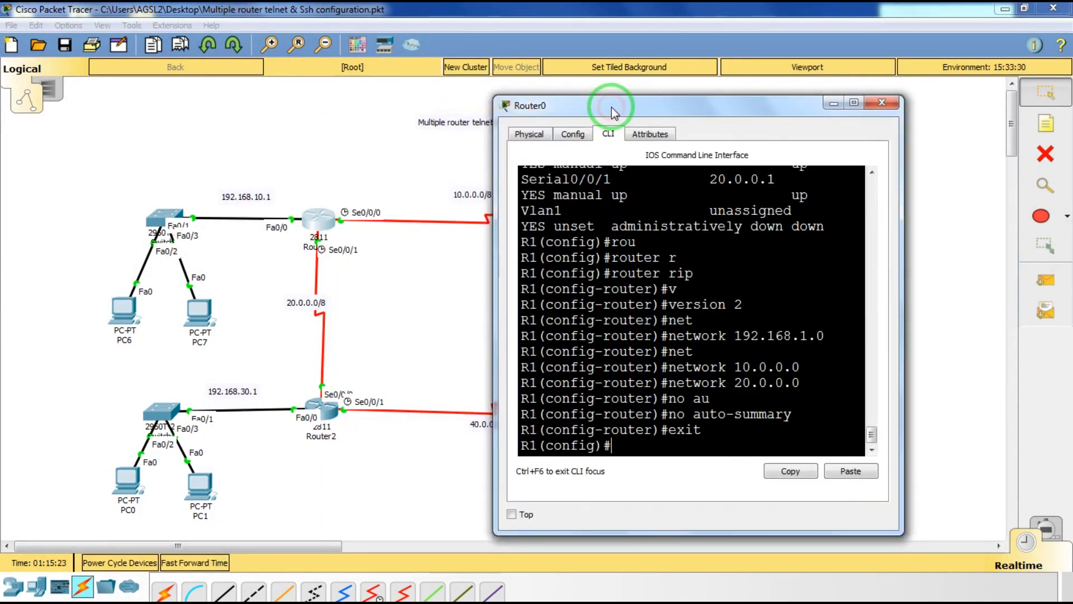
pyautogui.write('r')
pyautogui.press('Up')
pyautogui.press('BackSpace')
pyautogui.press('BackSpace')
pyautogui.press('BackSpace')
pyautogui.write('rou')
pyautogui.press('Tab')
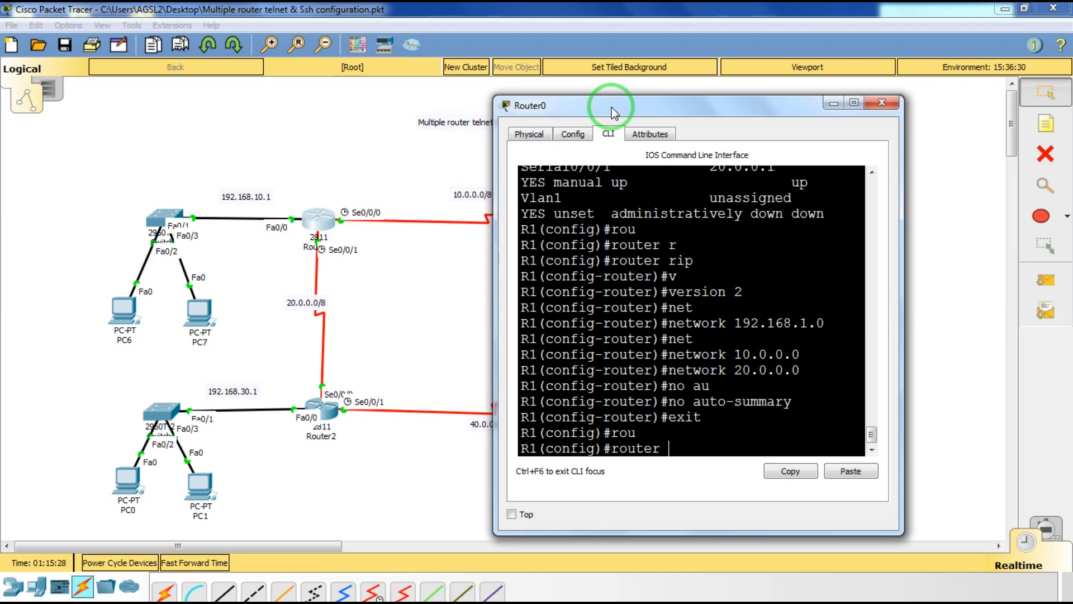
pyautogui.write('r')
pyautogui.press('Tab')
pyautogui.press('Return')
# Set Router0's RIP process to version 2.
pyautogui.write('r)#r')
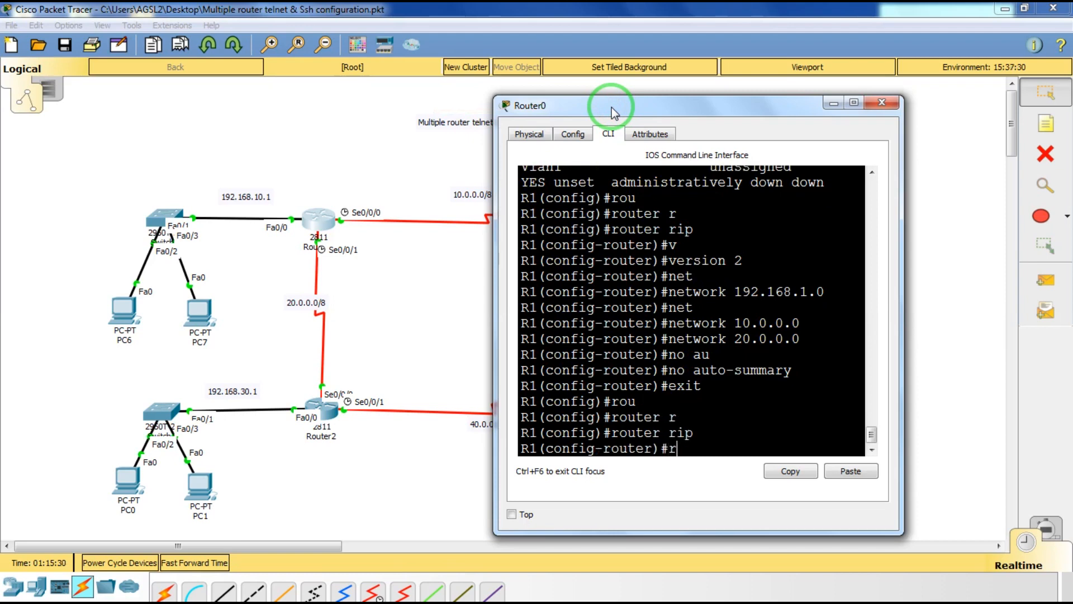
pyautogui.press('Tab')
pyautogui.press('BackSpace')
pyautogui.press('BackSpace')
pyautogui.press('BackSpace')
pyautogui.press('BackSpace')
pyautogui.press('BackSpace')
pyautogui.press('BackSpace')
pyautogui.press('BackSpace')
pyautogui.press('BackSpace')
pyautogui.press('BackSpace')
pyautogui.press('BackSpace')
pyautogui.press('BackSpace')
pyautogui.press('BackSpace')
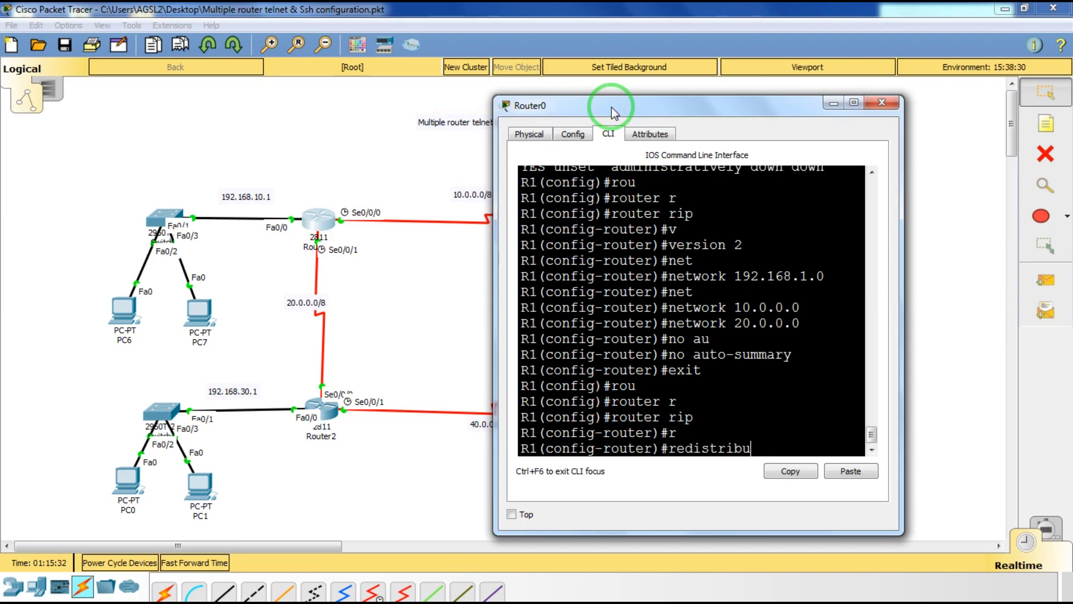
pyautogui.write('ver')
pyautogui.press('Tab')
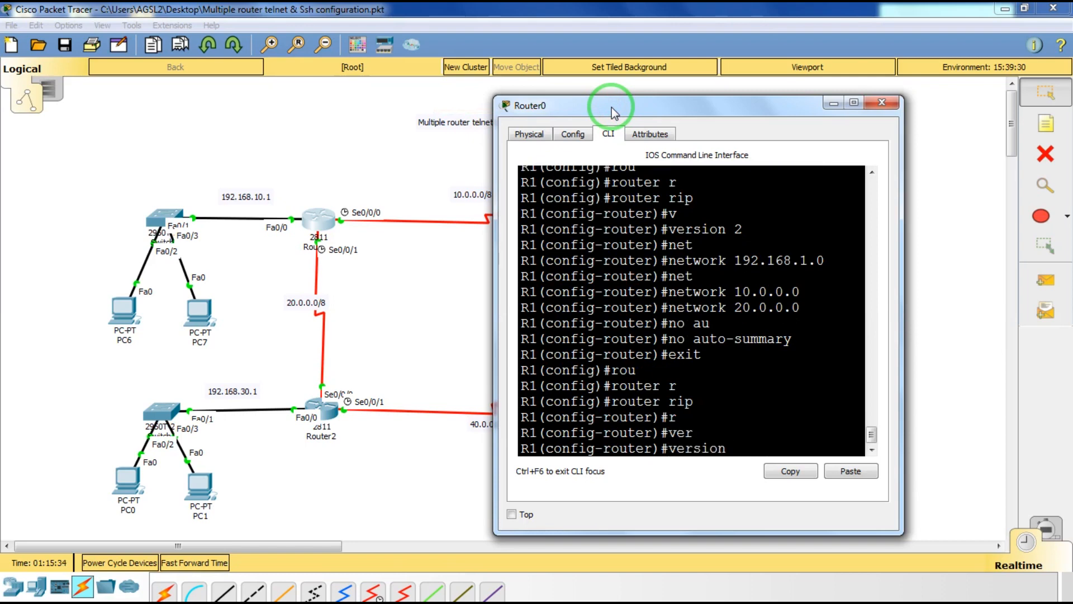
pyautogui.write('2')
pyautogui.press('Return')
# Advertise networks 192.168.10.0, 10.0.0.0 and 30.0.0.0 in Router0's RIP.
pyautogui.write('net')
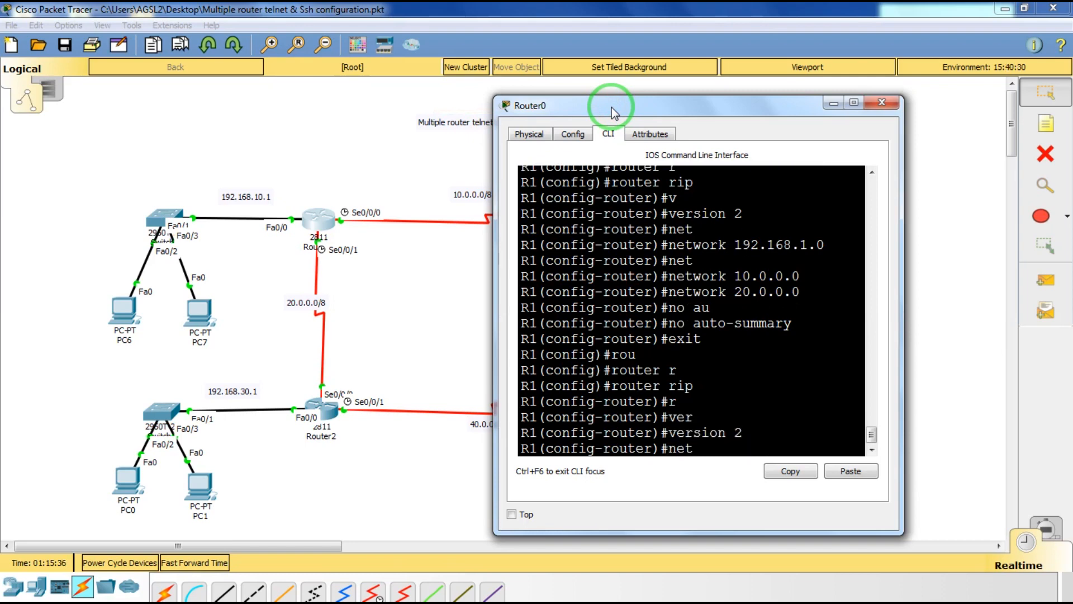
pyautogui.press('Tab')
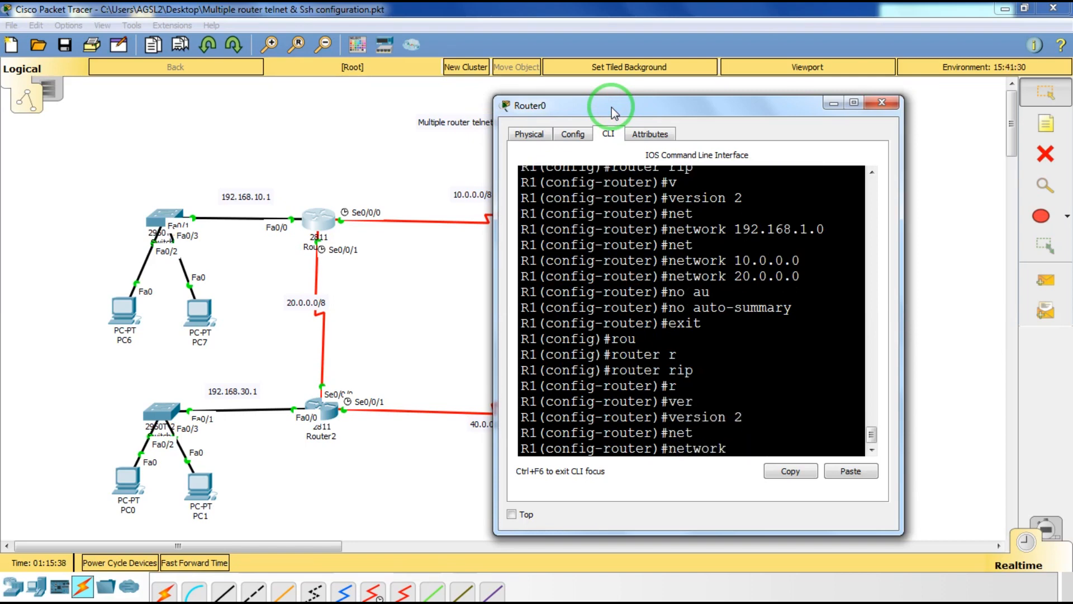
pyautogui.write('192.168.10.0')
pyautogui.press('Return')
pyautogui.press('Up')
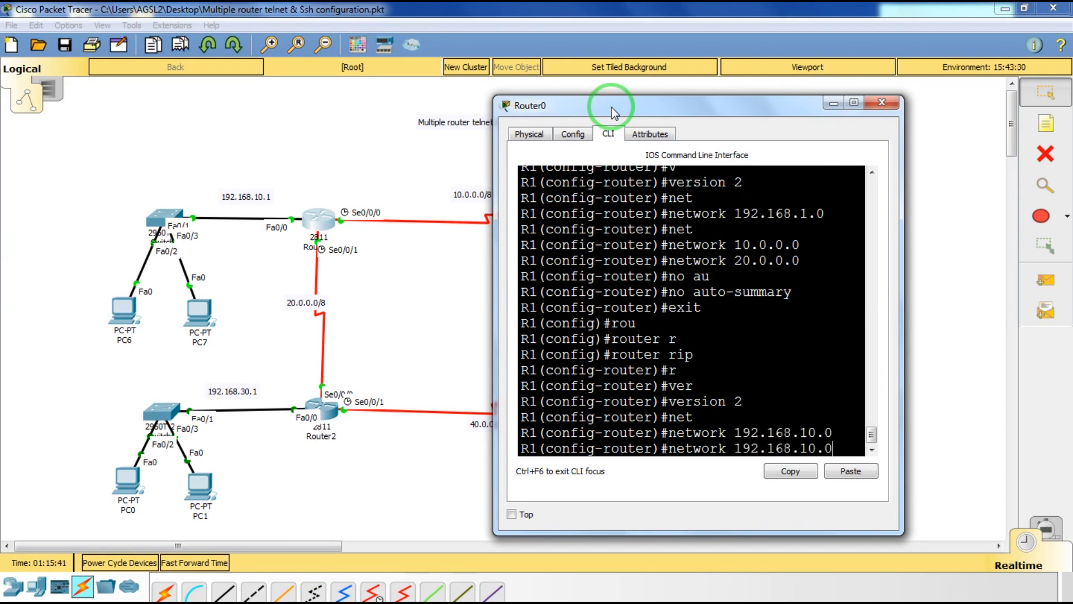
pyautogui.press('BackSpace')
pyautogui.press('BackSpace')
pyautogui.press('BackSpace')
pyautogui.press('BackSpace')
pyautogui.press('BackSpace')
pyautogui.press('BackSpace')
pyautogui.press('BackSpace')
pyautogui.press('BackSpace')
pyautogui.press('BackSpace')
pyautogui.press('BackSpace')
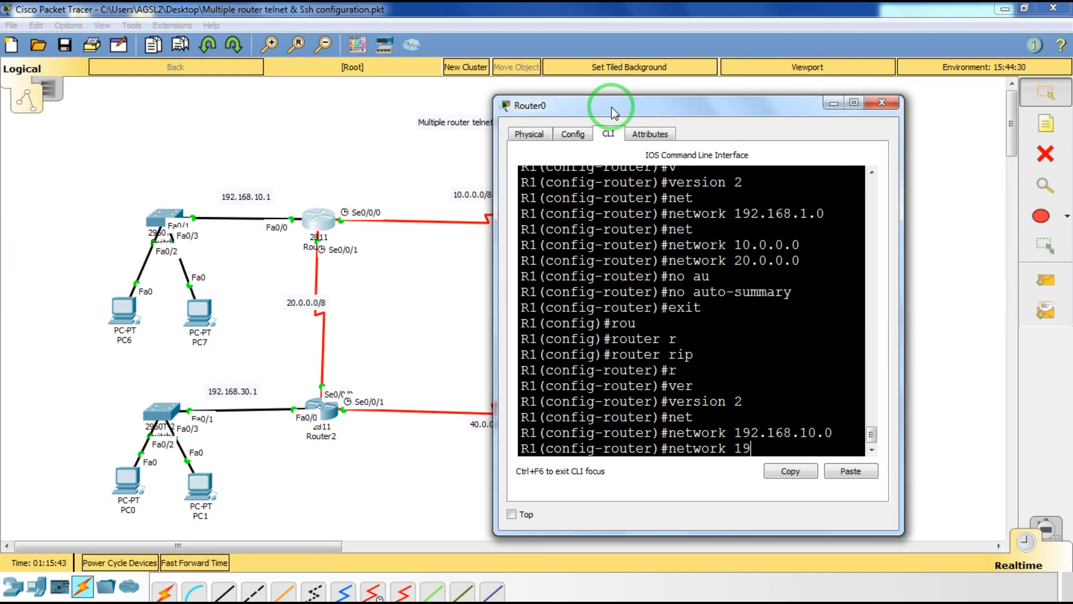
pyautogui.press('BackSpace')
pyautogui.write('0.0.0.0')
pyautogui.press('Return')
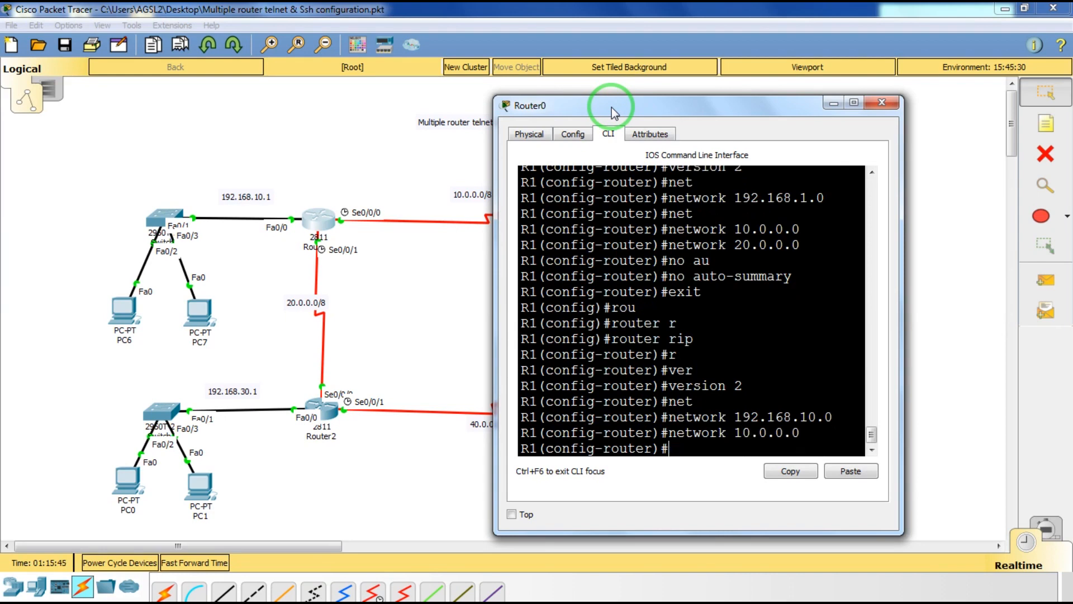
pyautogui.press('Up')
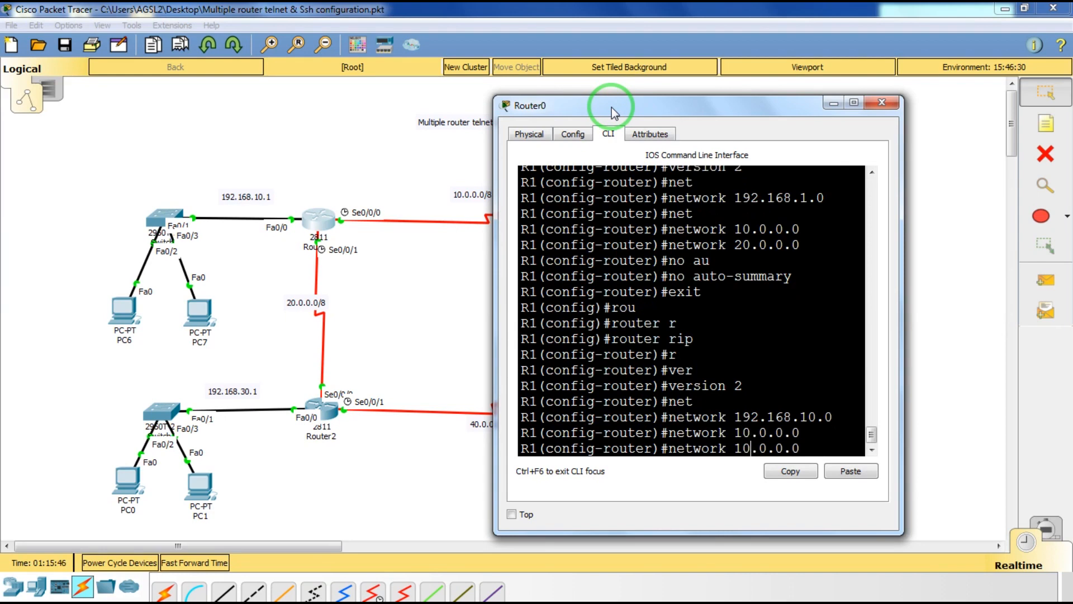
pyautogui.press('Left')
pyautogui.press('BackSpace')
pyautogui.write('3')
pyautogui.press('Return')
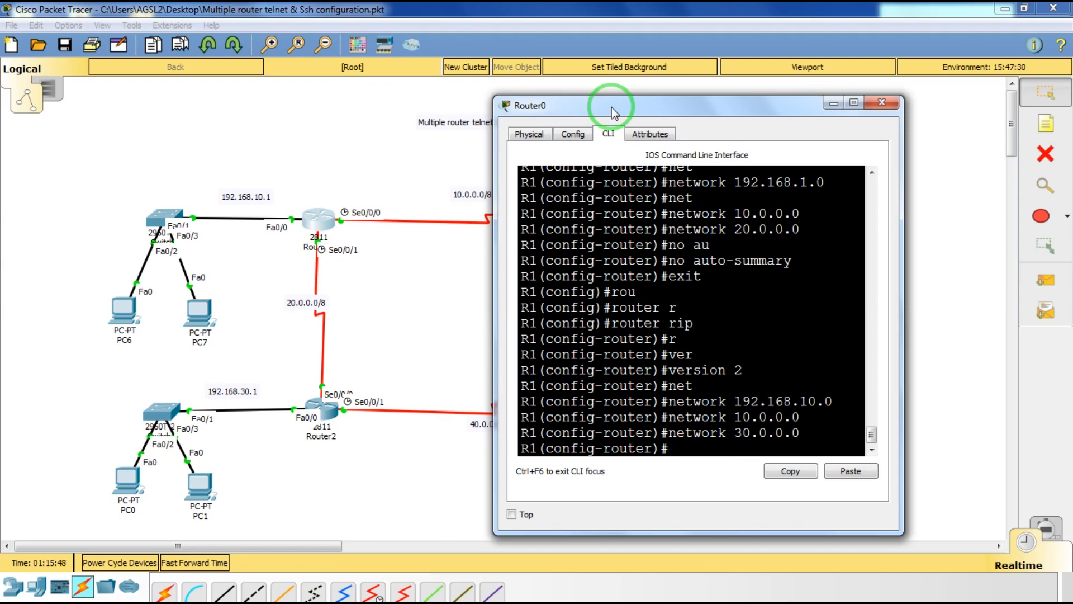
# Disable auto-summary, exit RIP mode, and close Router0's window.
pyautogui.write('no ay')
pyautogui.write('u')
pyautogui.press('Tab')
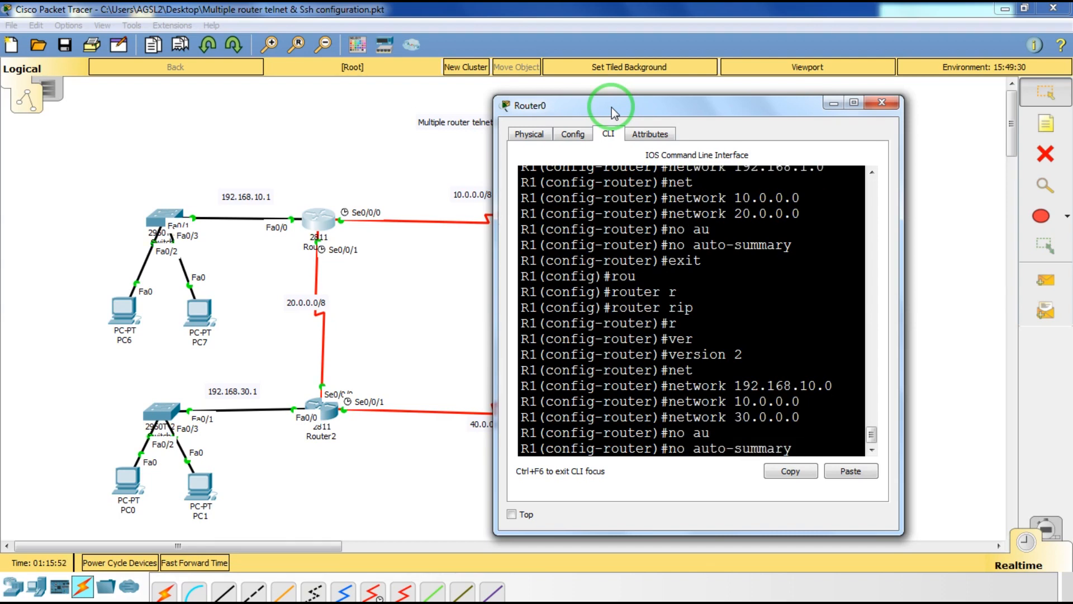
pyautogui.press('Return')
pyautogui.write('exit')
pyautogui.press('Return')
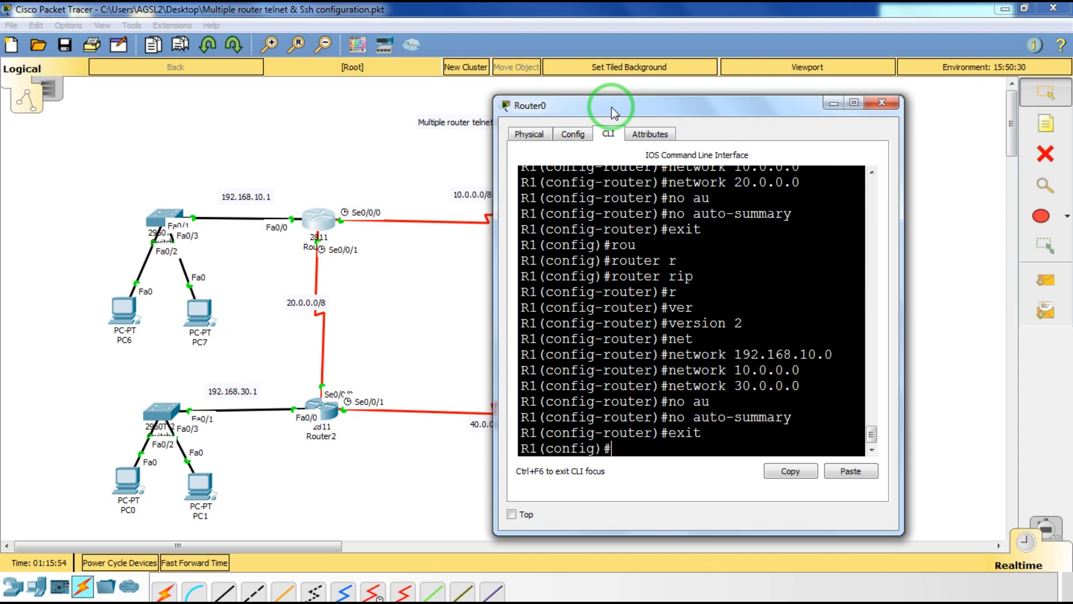
pyautogui.click(882, 102)
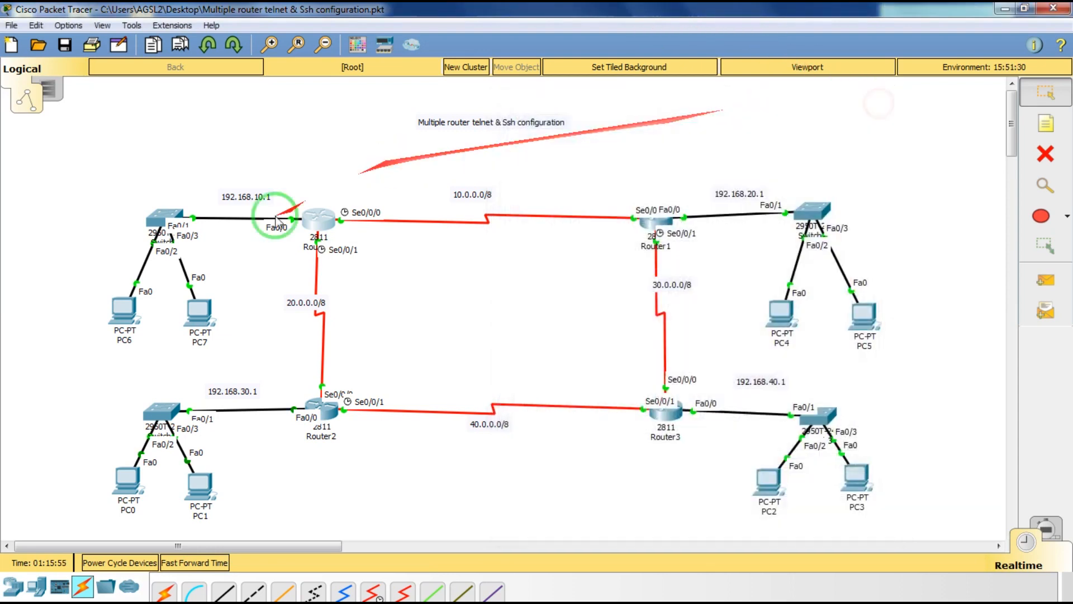
# Advance simulation time and re-run PC6's ping to 192.168.20.1 from its Command Prompt.
pyautogui.click(177, 565)
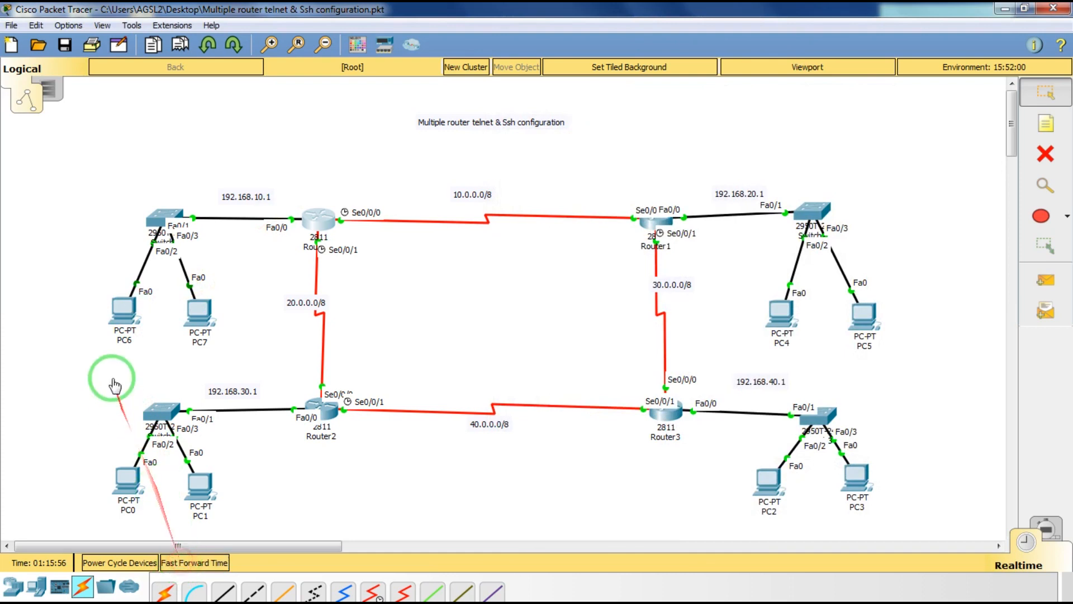
pyautogui.click(125, 316)
pyautogui.click(635, 168)
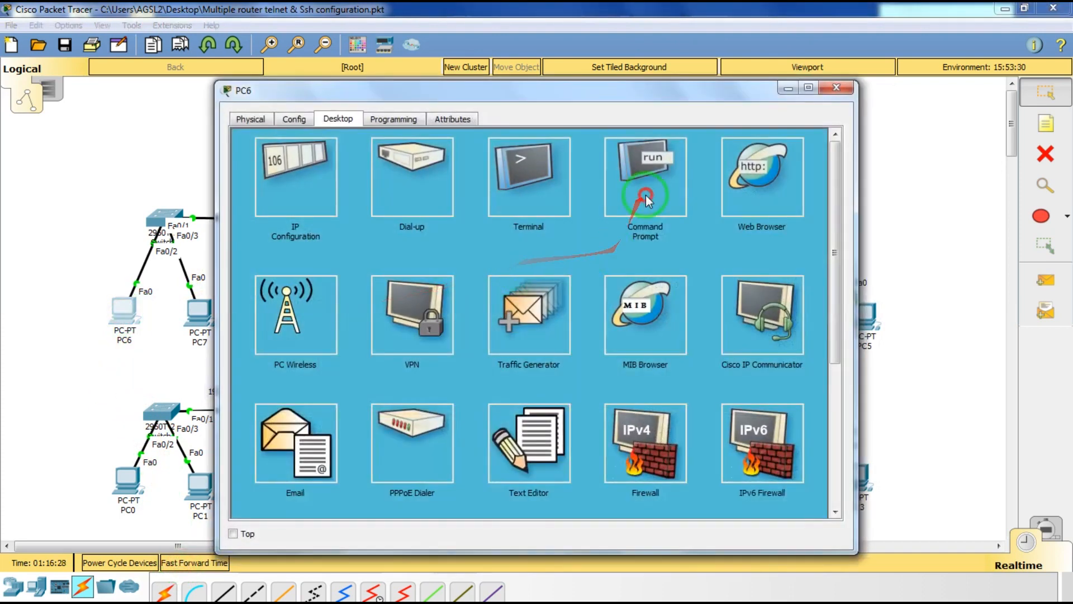
pyautogui.press('Up')
pyautogui.press('Return')
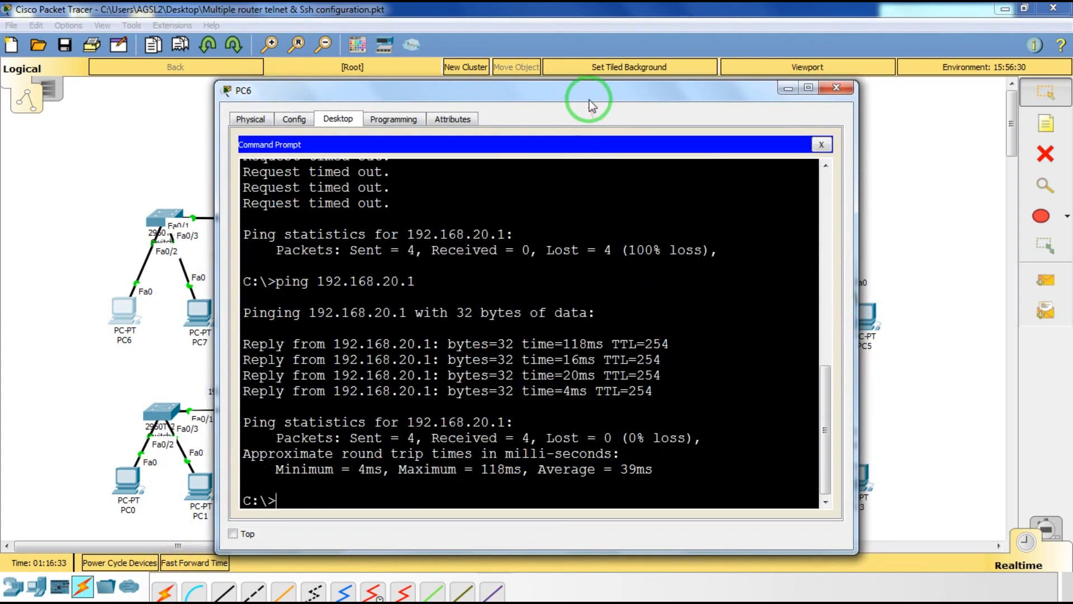
# Ping 192.168.30.1 and 192.168.40.1 from PC6 using recalled commands, then close PC6.
pyautogui.moveTo(589, 101); pyautogui.dragTo(565, 100)
pyautogui.press('Up')
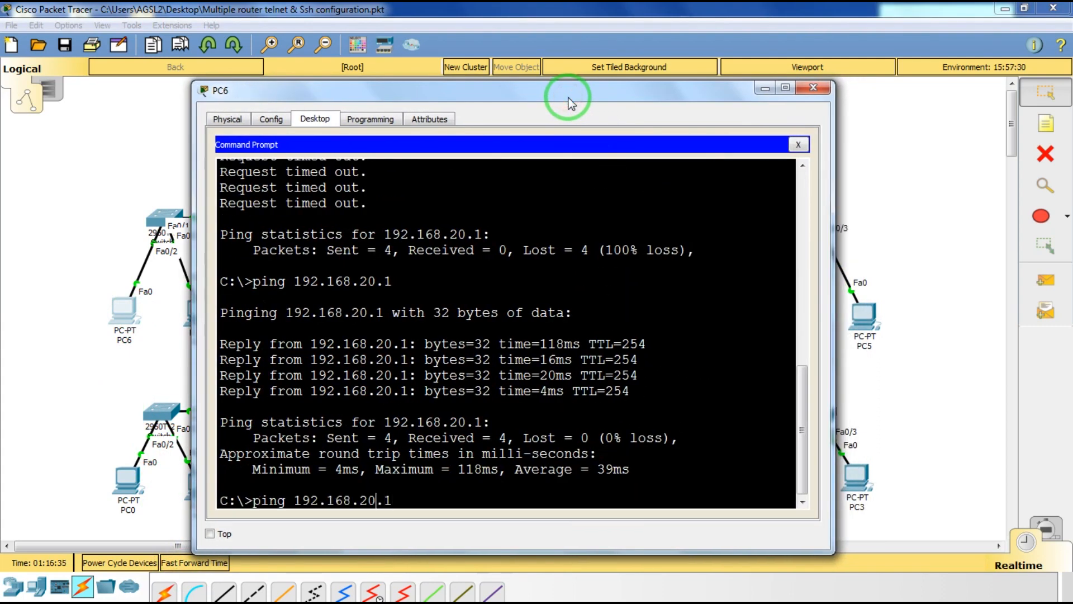
pyautogui.press('BackSpace')
pyautogui.press('BackSpace')
pyautogui.write('0')
pyautogui.write('3')
pyautogui.press('Return')
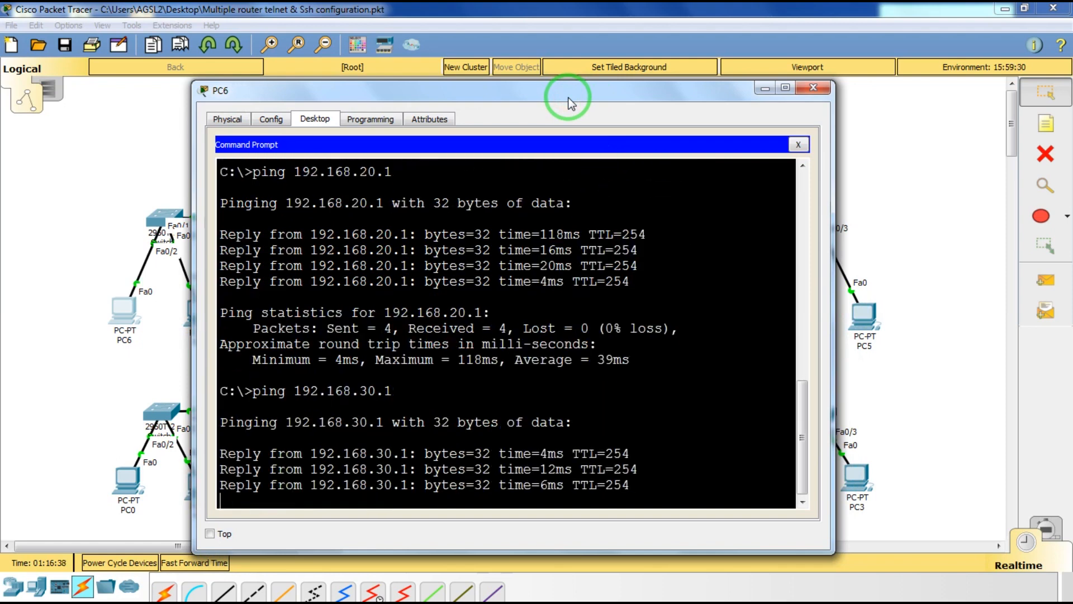
pyautogui.press('Up')
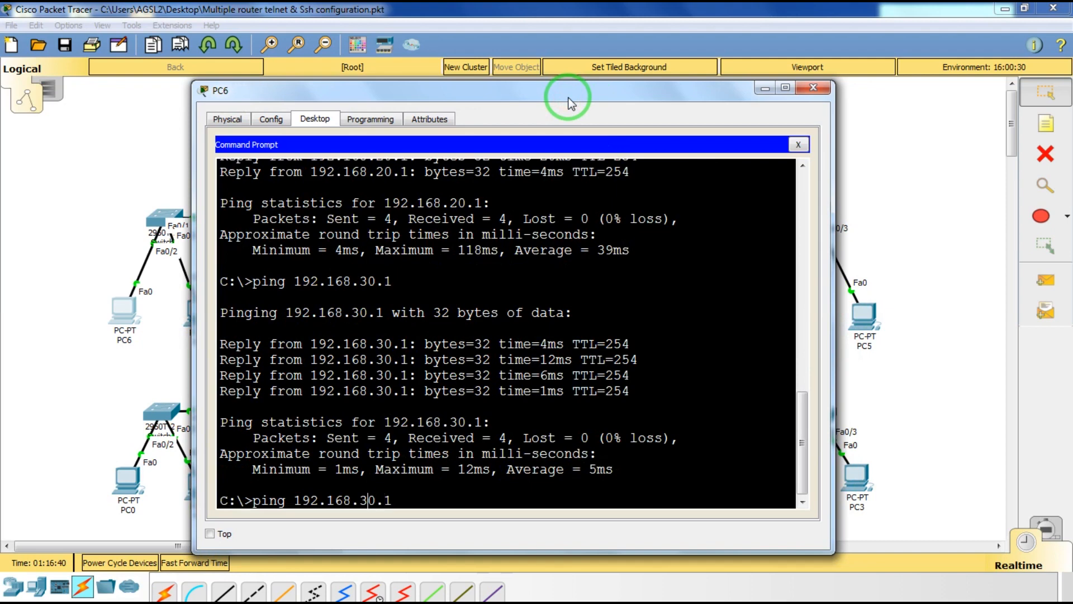
pyautogui.press('BackSpace')
pyautogui.write('4')
pyautogui.press('Return')
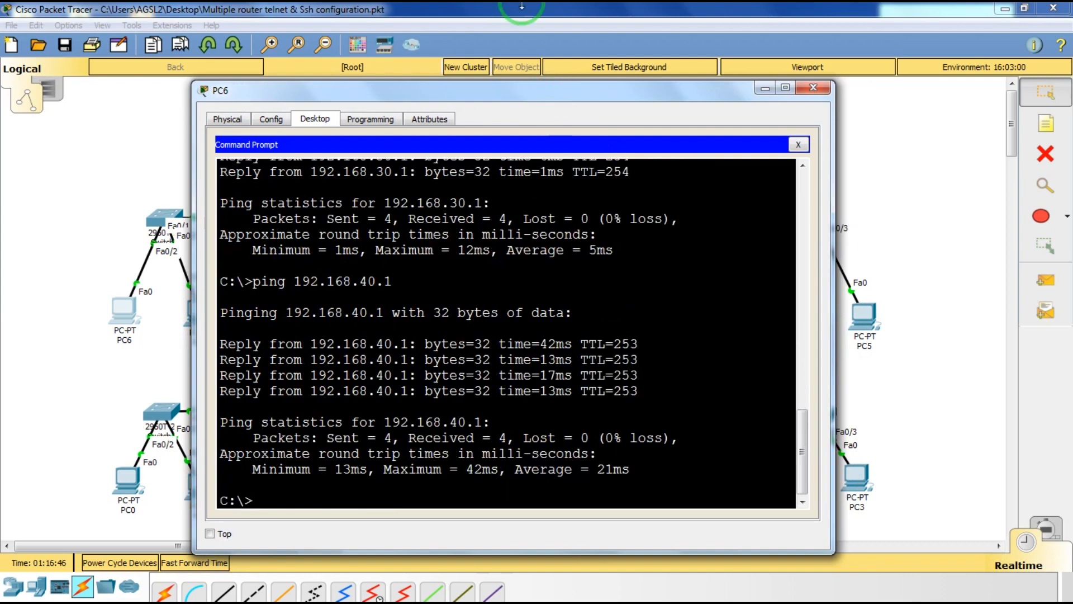
pyautogui.click(813, 88)
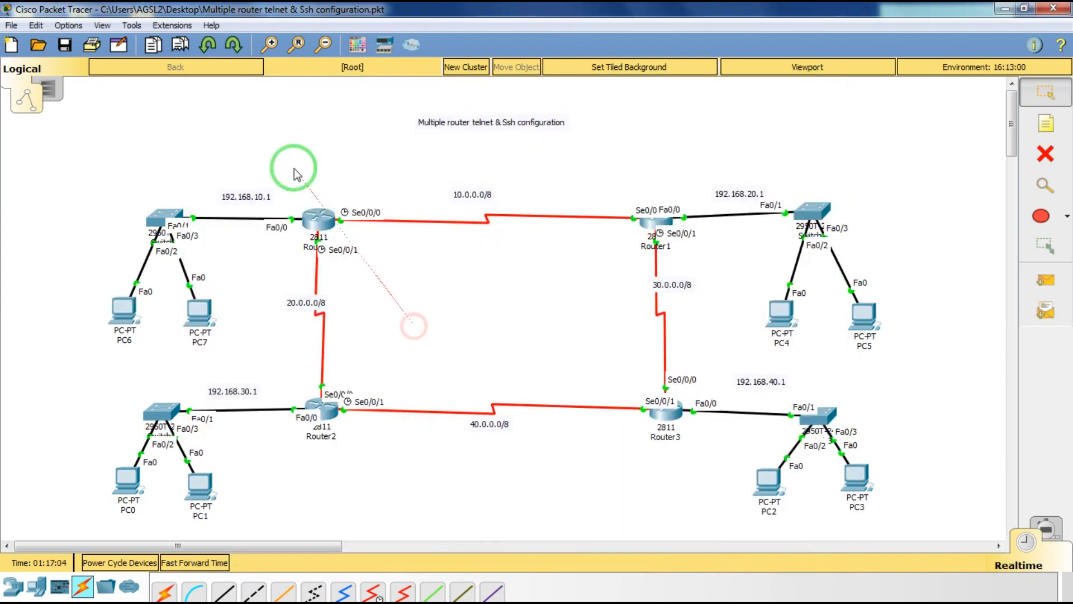
# In Router0's CLI, enter configuration for vty lines 0 4.
pyautogui.click(314, 212)
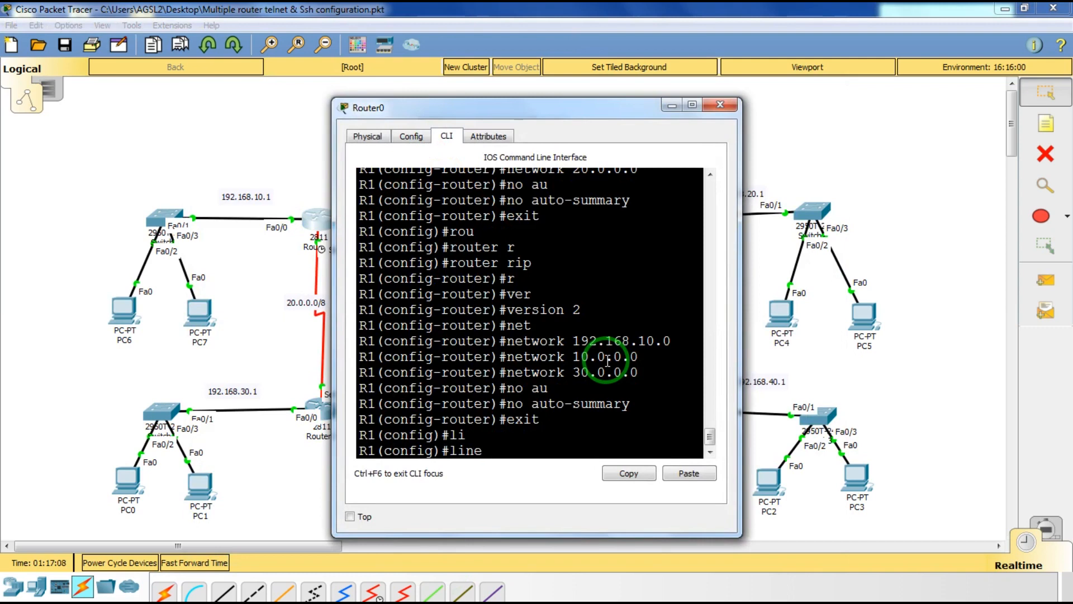
pyautogui.write('v')
pyautogui.press('Tab')
pyautogui.write('0 4')
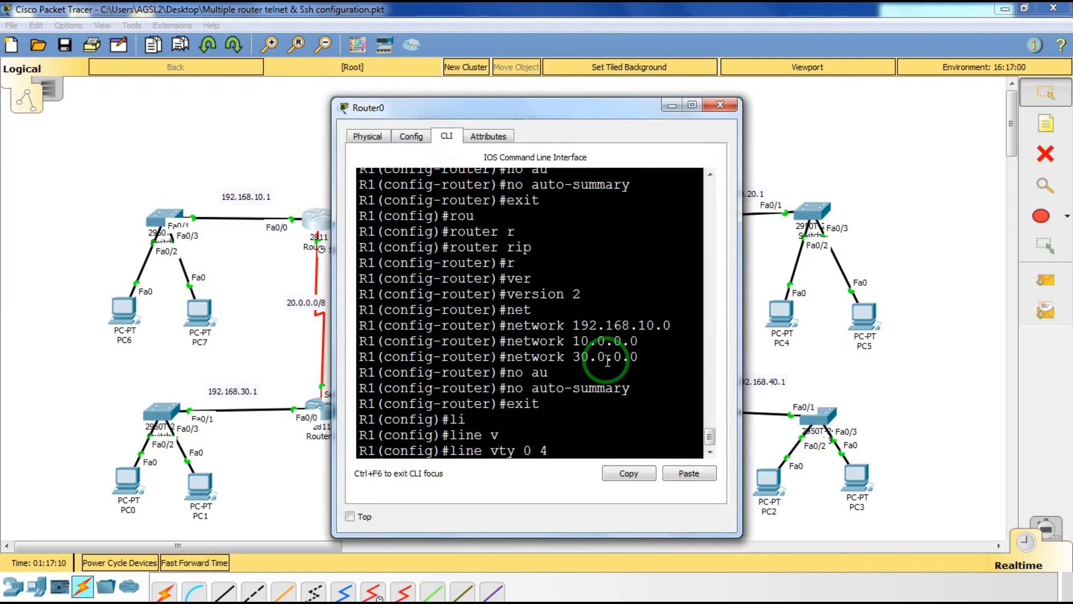
pyautogui.press('Return')
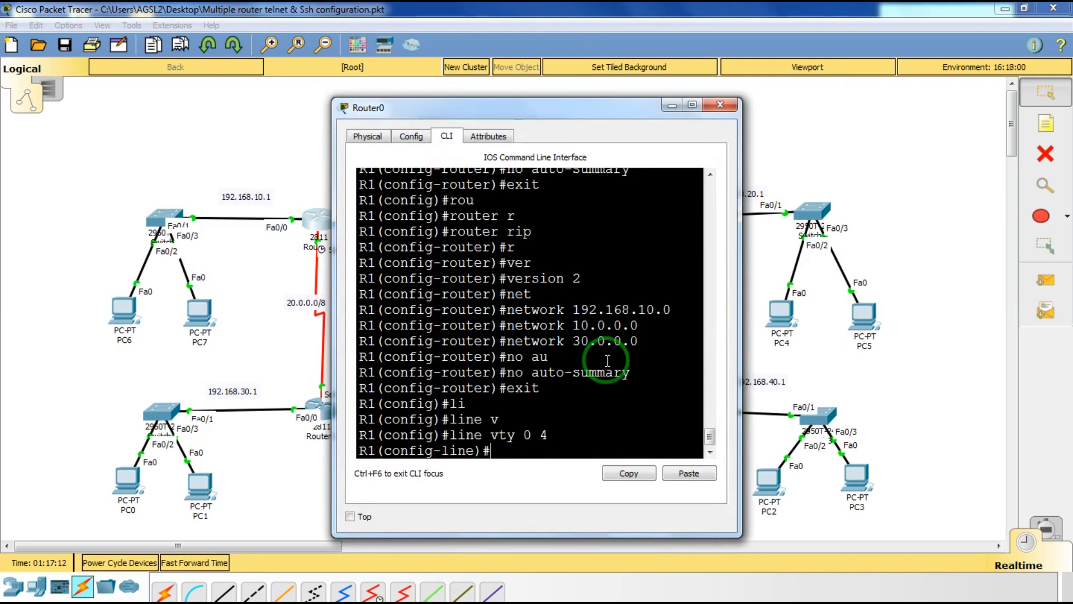
# Set a vty password, require login, exit line mode and close Router0.
pyautogui.write('pas')
pyautogui.press('Tab')
pyautogui.write('12')
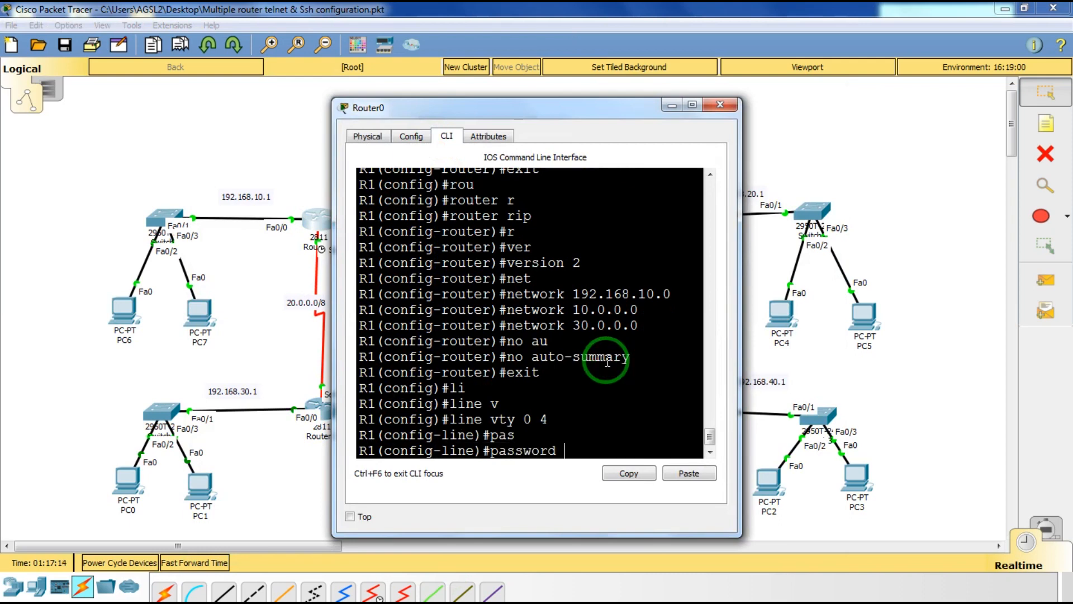
pyautogui.write('3')
pyautogui.press('Return')
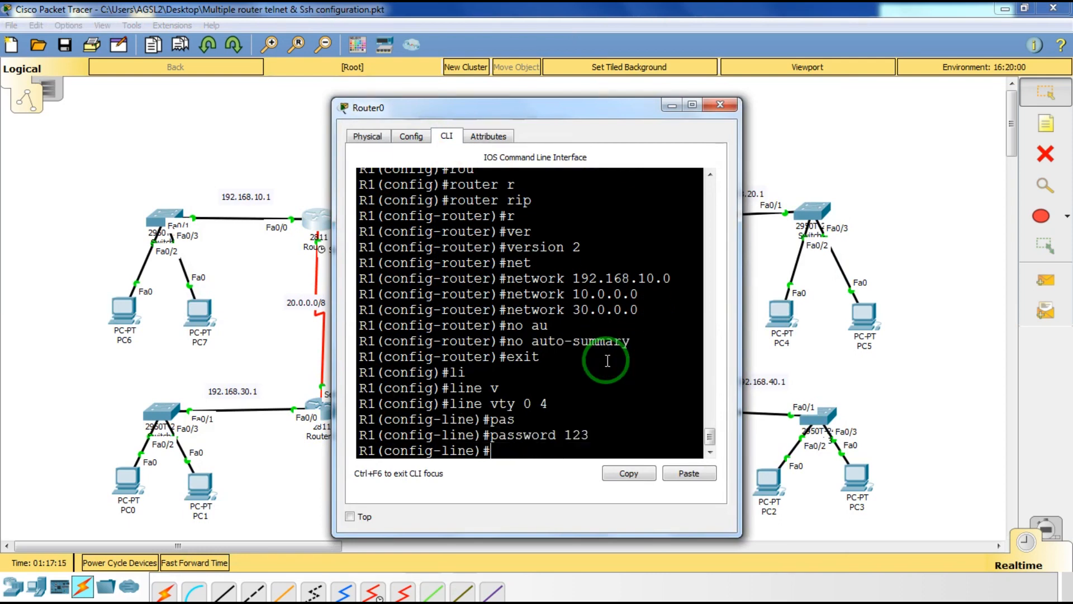
pyautogui.write('login')
pyautogui.press('Return')
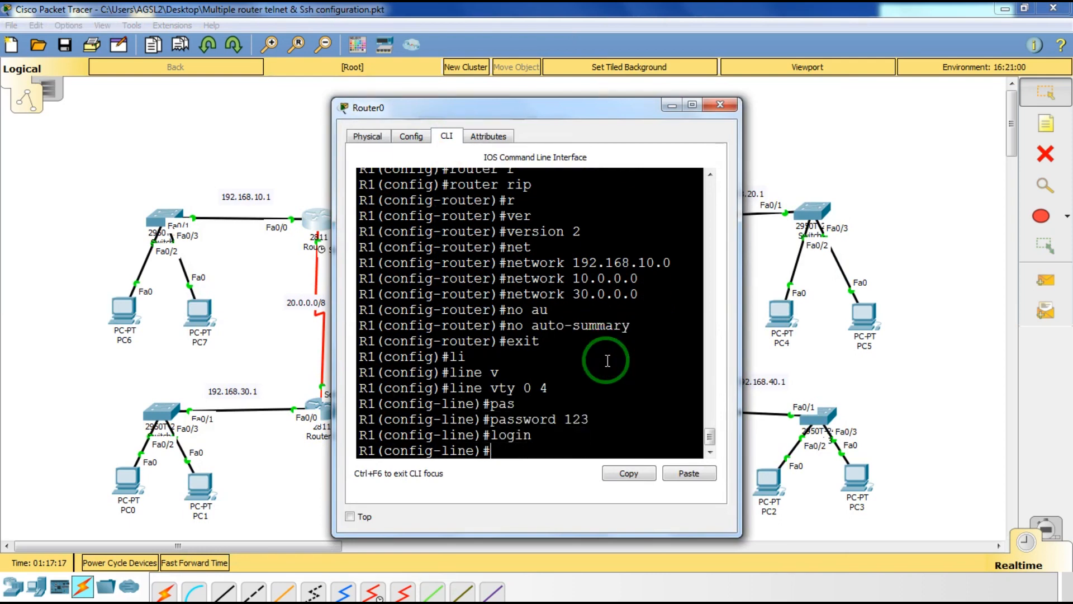
pyautogui.write('exit')
pyautogui.press('Return')
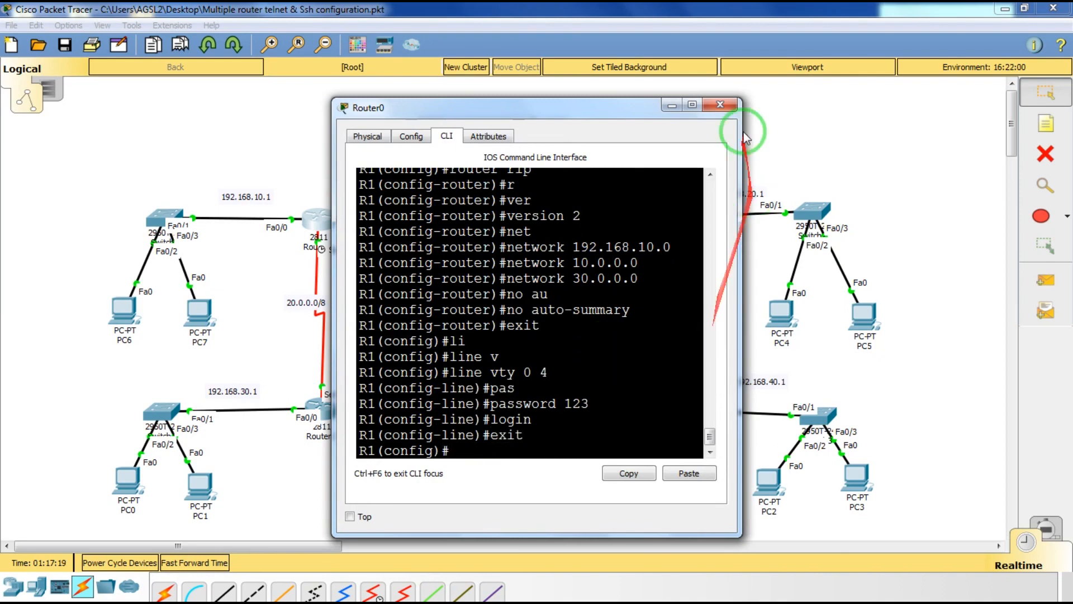
pyautogui.click(720, 105)
# On Router2, leave router configuration mode and enter line vty 0 4.
pyautogui.click(317, 412)
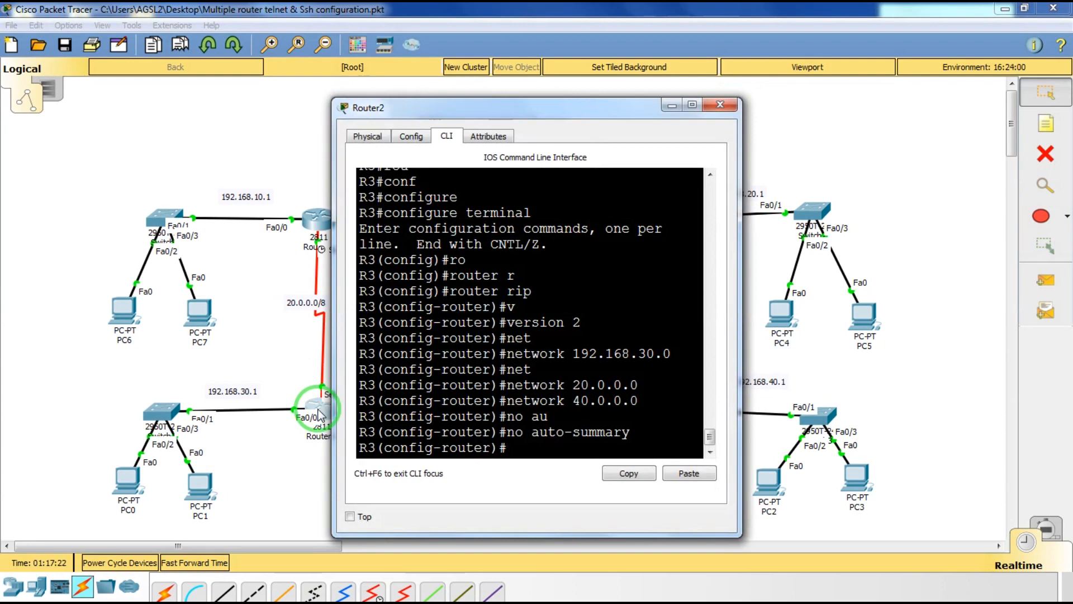
pyautogui.write('exit')
pyautogui.press('BackSpace')
pyautogui.press('Return')
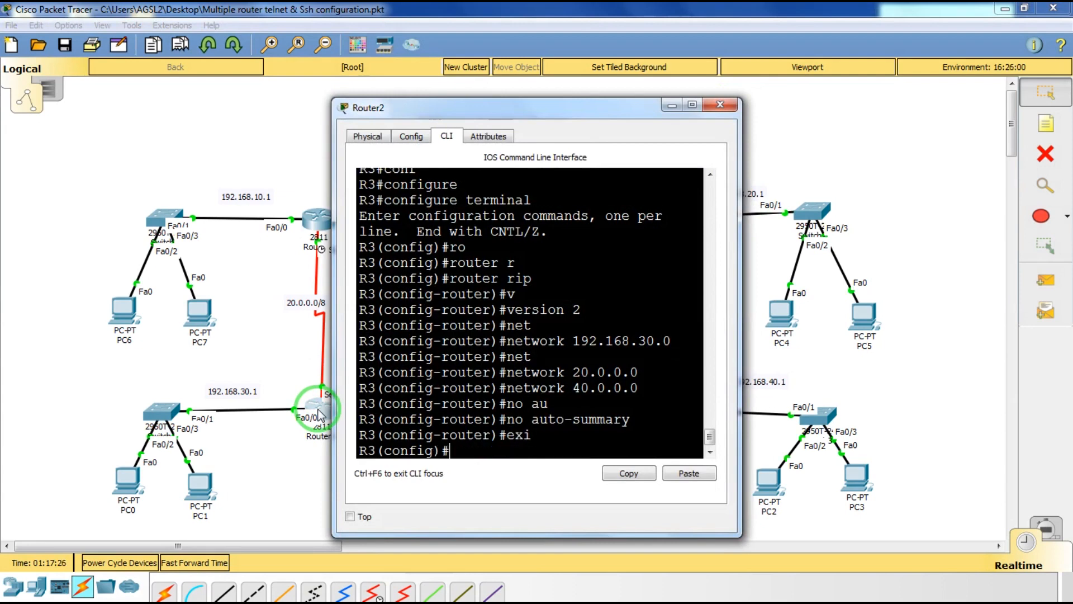
pyautogui.write('li')
pyautogui.press('Tab')
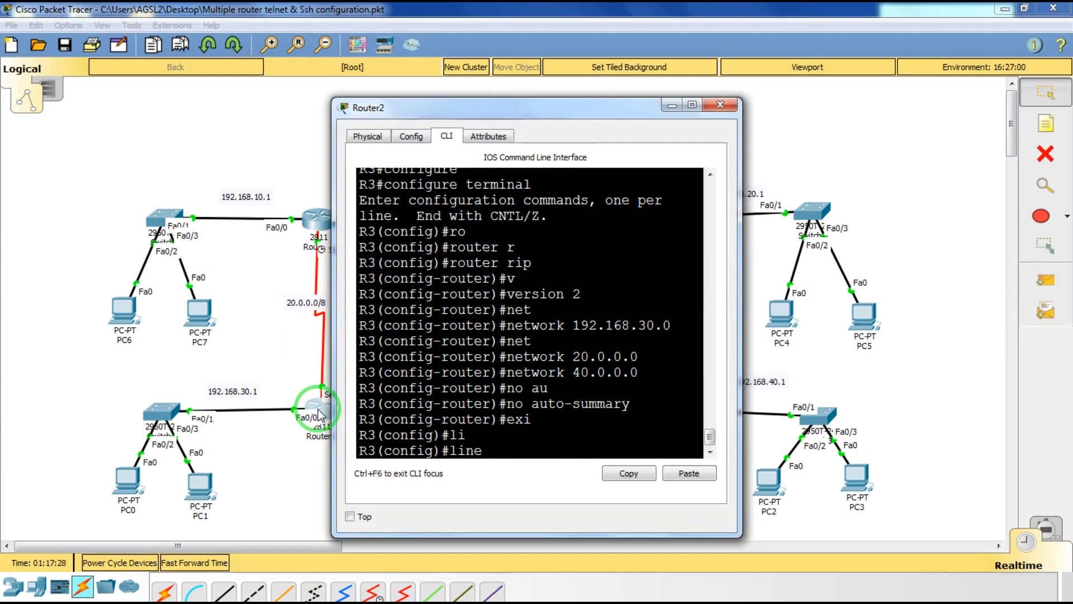
pyautogui.write('v')
pyautogui.press('Tab')
pyautogui.write('04')
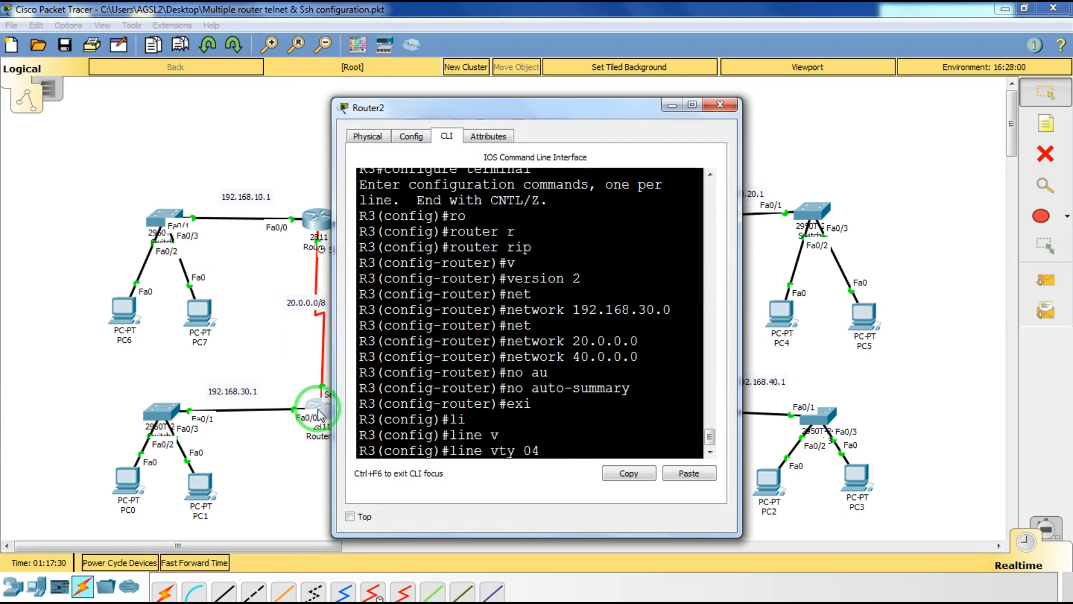
pyautogui.press('BackSpace')
pyautogui.write('4')
pyautogui.press('Return')
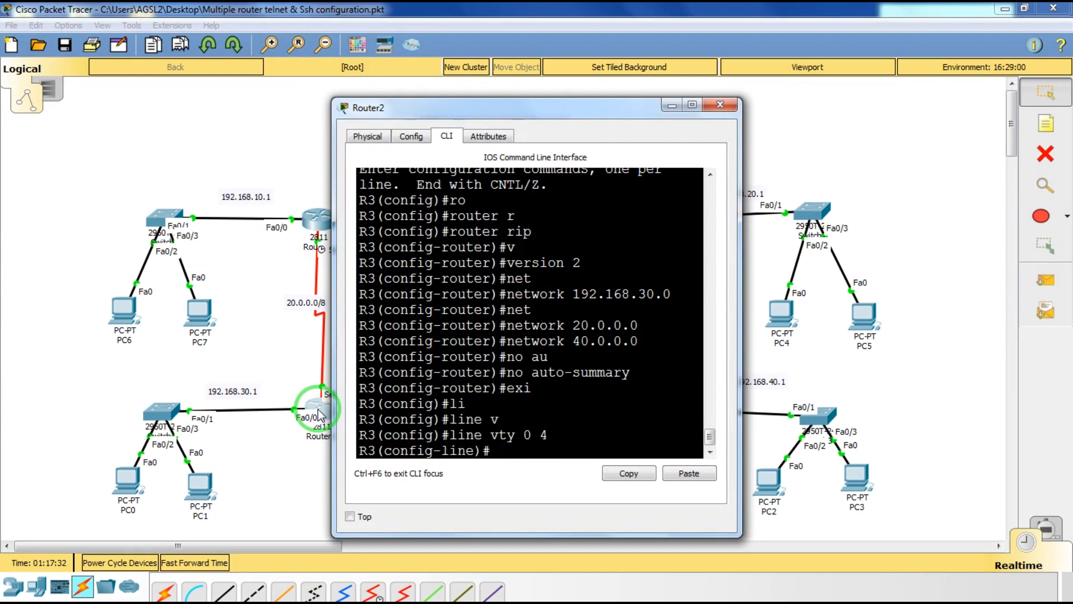
# Set a vty password with login required on Router2, exit line mode and close it.
pyautogui.write('pas')
pyautogui.press('Tab')
pyautogui.write('123')
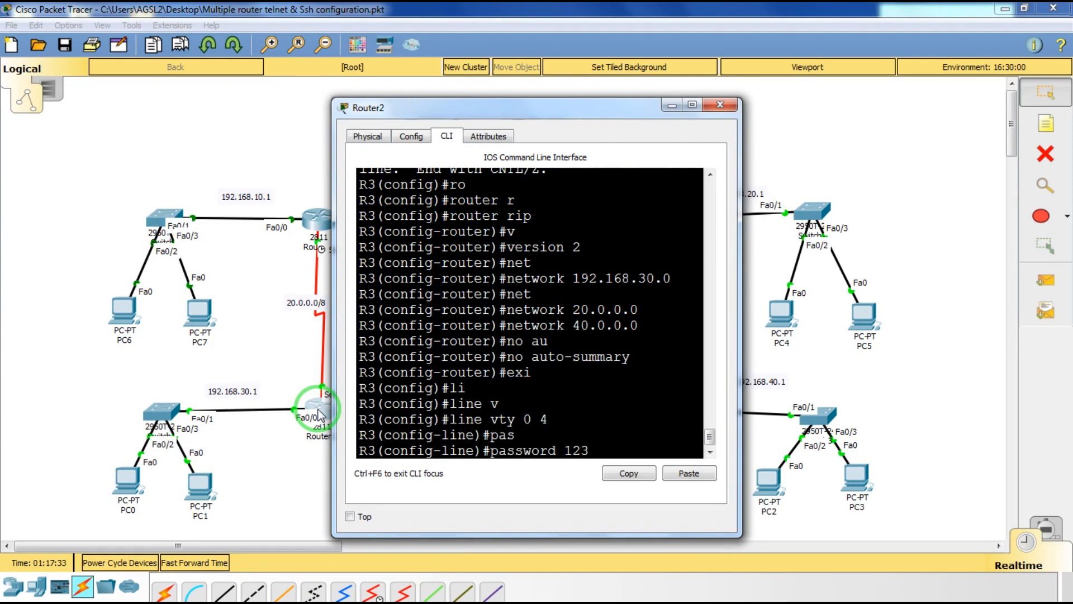
pyautogui.press('Return')
pyautogui.write('login')
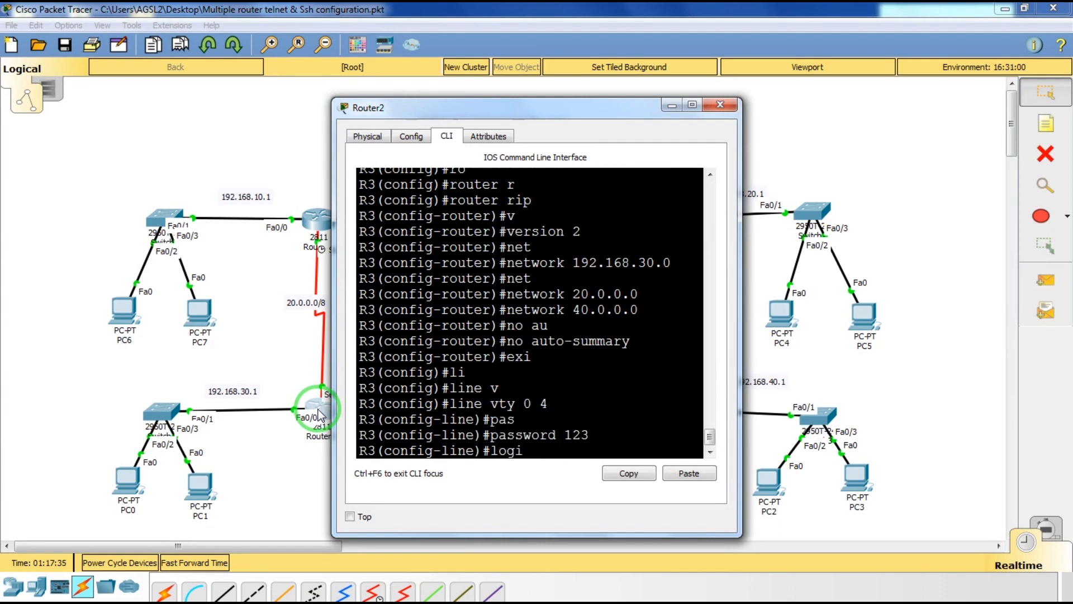
pyautogui.press('Return')
pyautogui.write('exit')
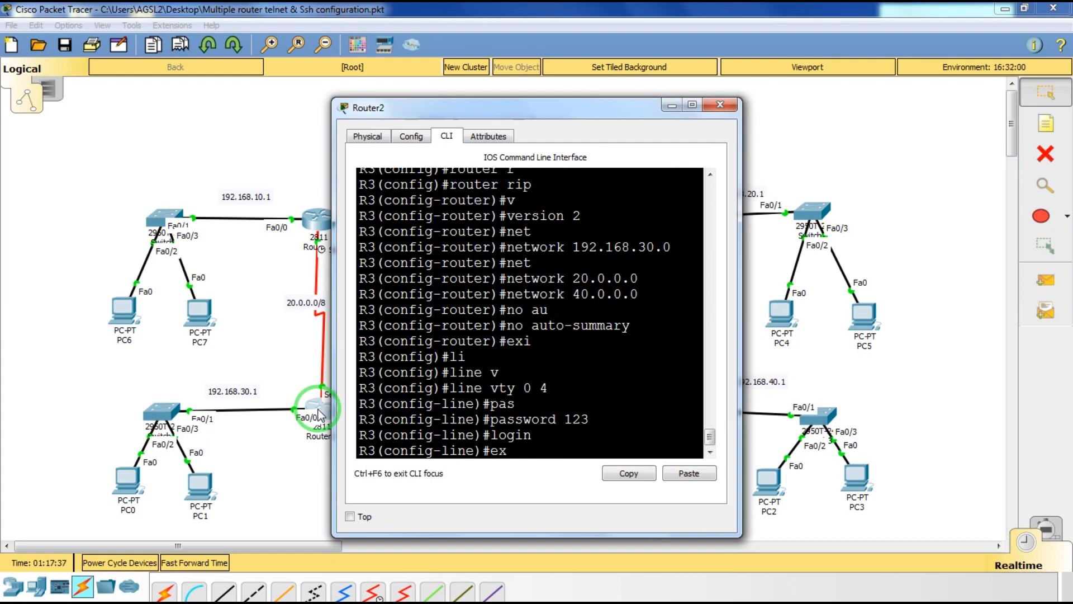
pyautogui.press('Return')
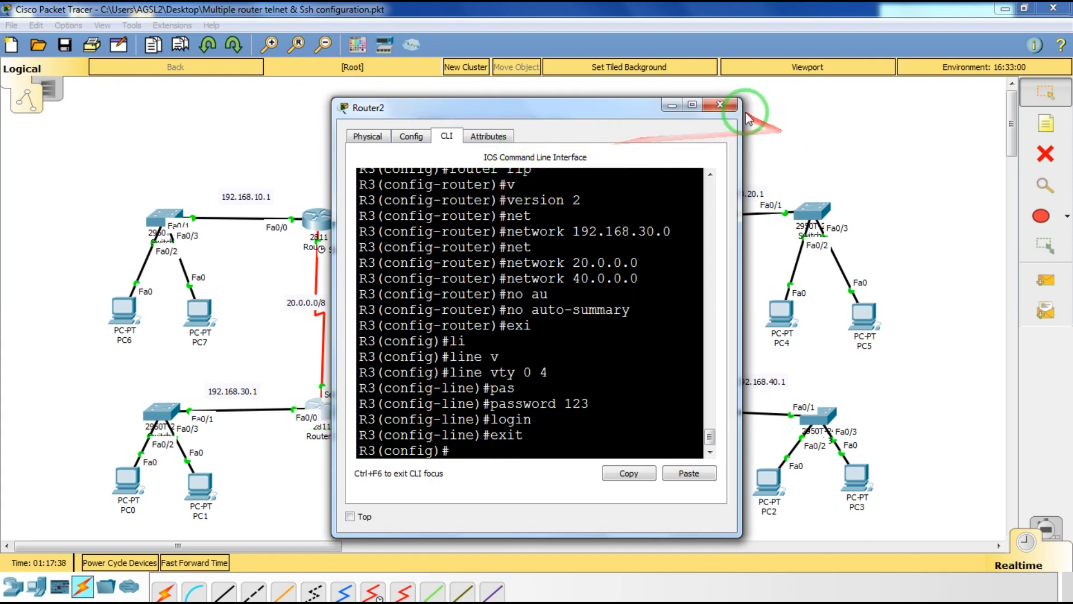
pyautogui.click(721, 104)
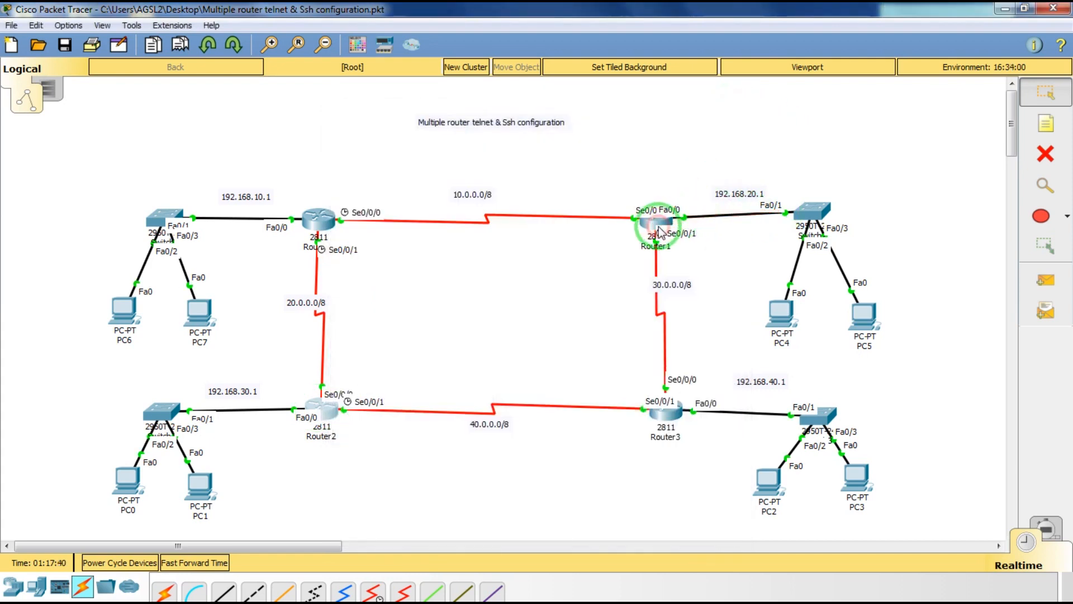
# In Router1's CLI, enter configuration for vty lines 0 4.
pyautogui.click(649, 221)
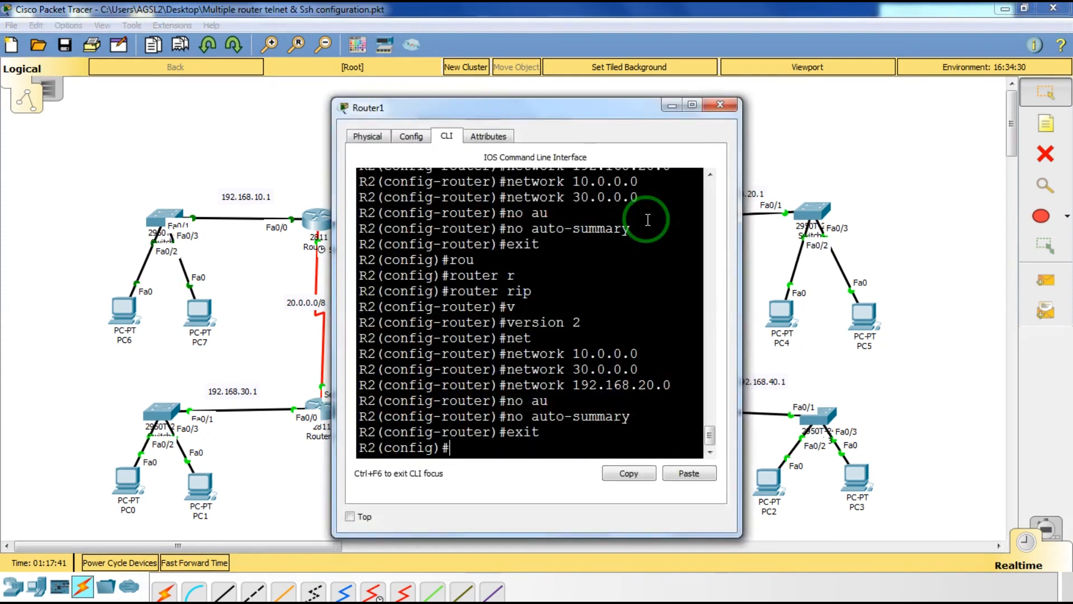
pyautogui.write('lin')
pyautogui.press('Tab')
pyautogui.write('v')
pyautogui.press('Tab')
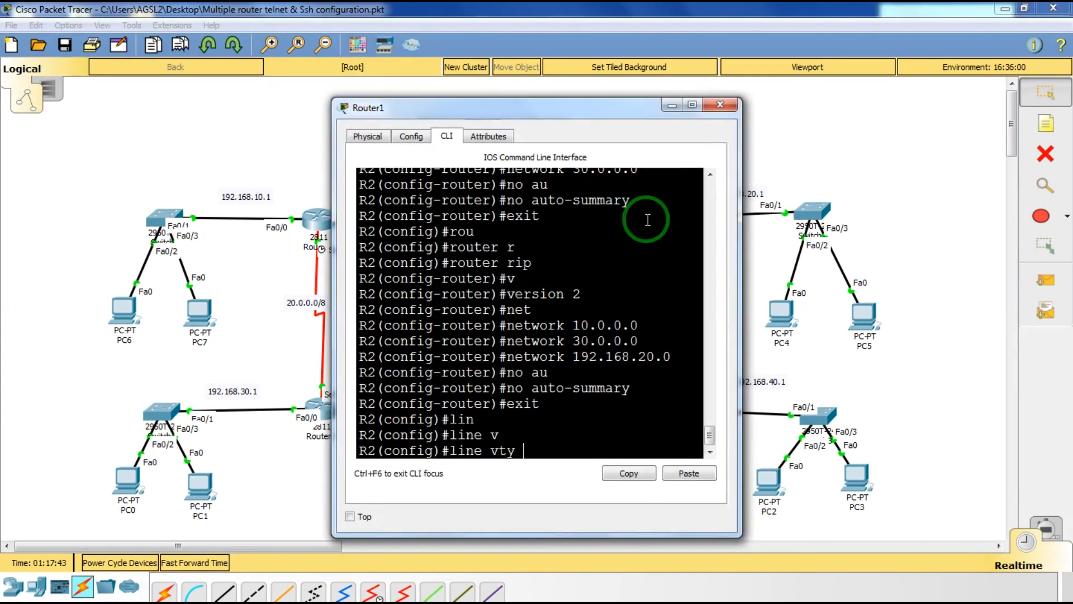
pyautogui.write('0 4')
pyautogui.press('Return')
# Set a vty password with login on Router1, exit to privileged mode and close its window.
pyautogui.write('p')
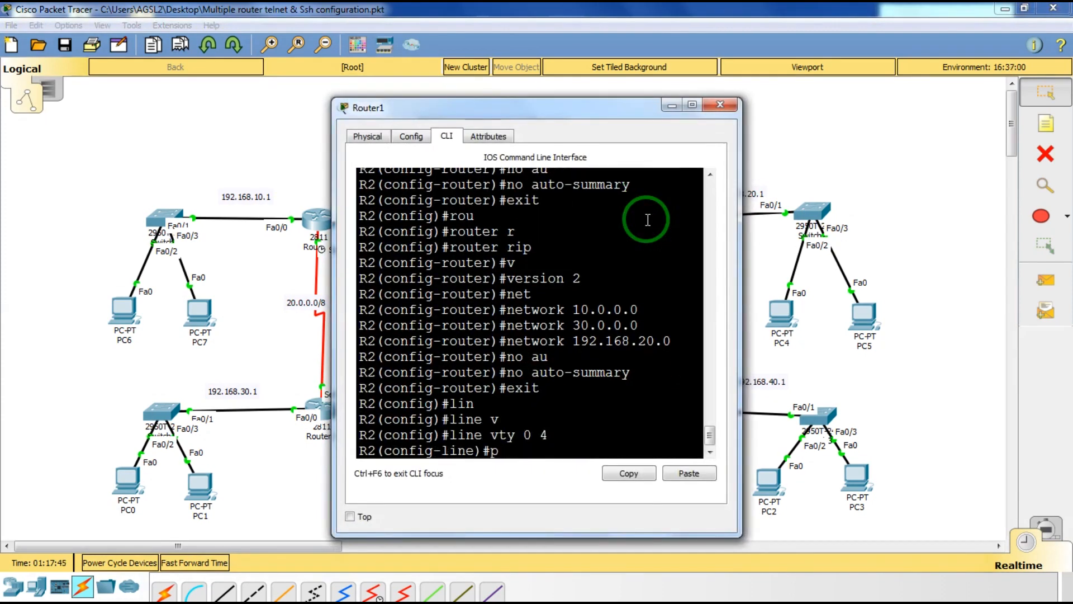
pyautogui.write('as')
pyautogui.press('Tab')
pyautogui.write('123')
pyautogui.press('Return')
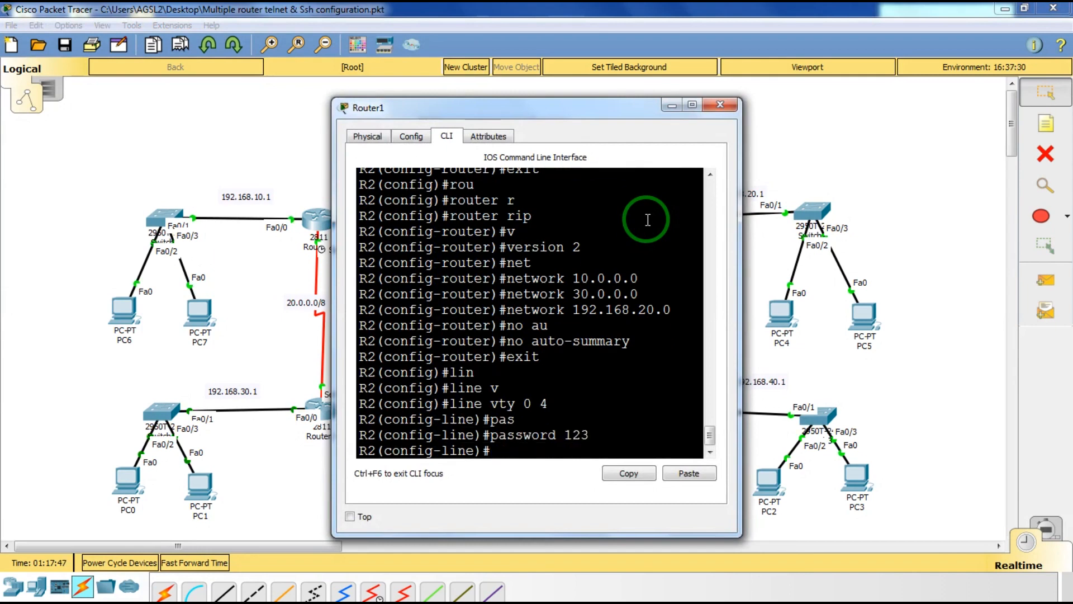
pyautogui.write('login')
pyautogui.press('Return')
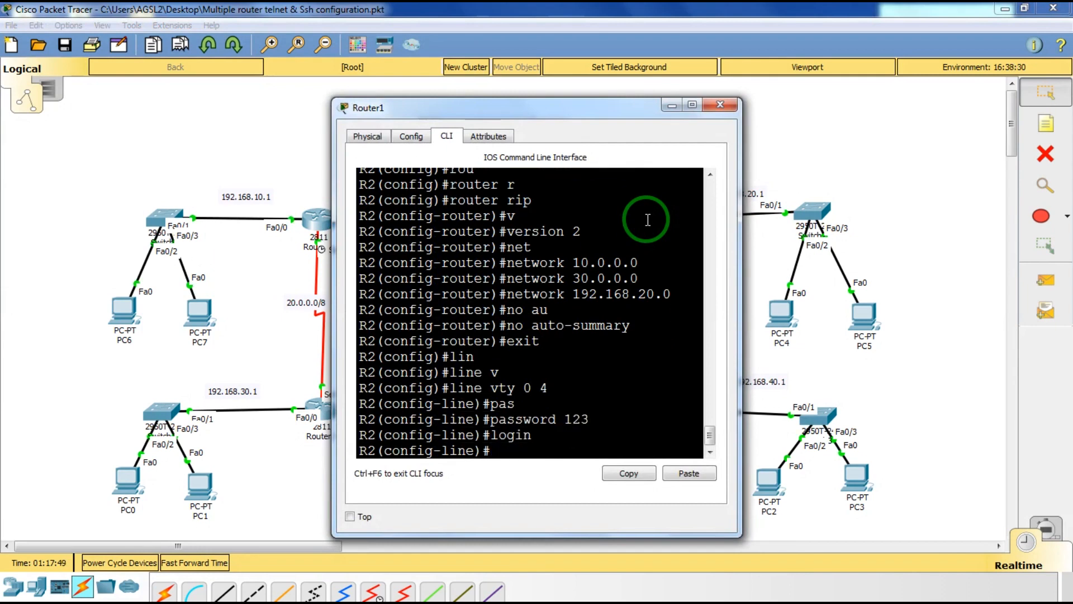
pyautogui.write('exit')
pyautogui.press('Return')
pyautogui.write('exit')
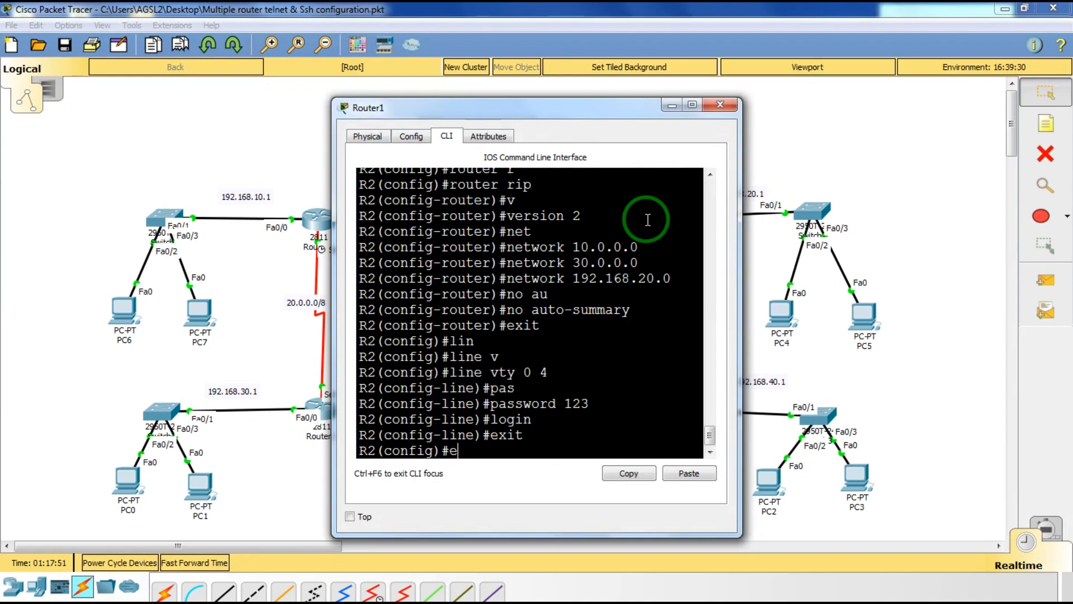
pyautogui.press('Return')
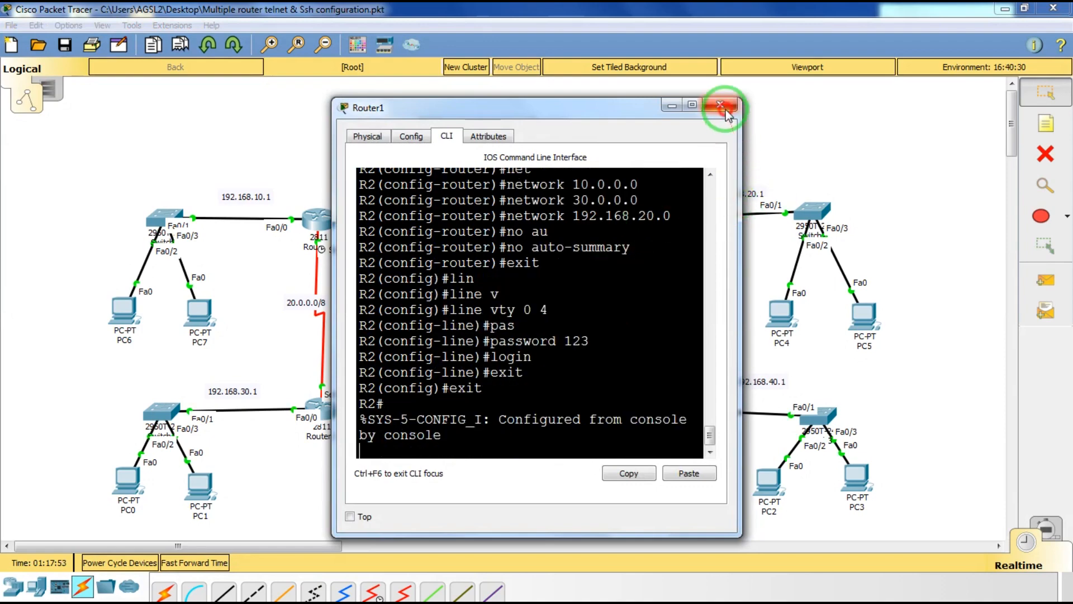
pyautogui.click(721, 104)
pyautogui.click(334, 414)
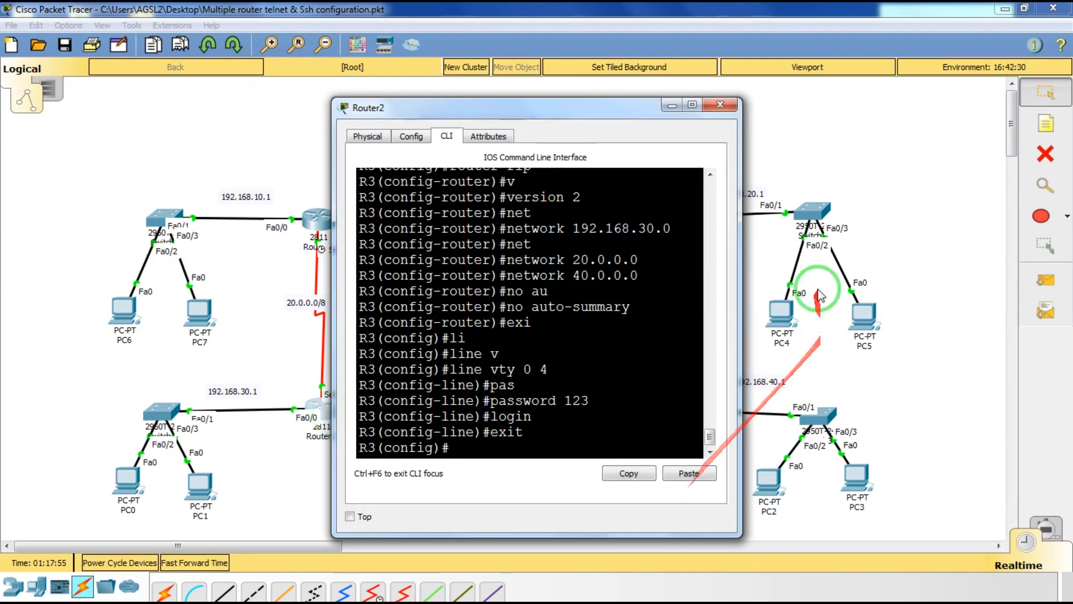
pyautogui.click(720, 105)
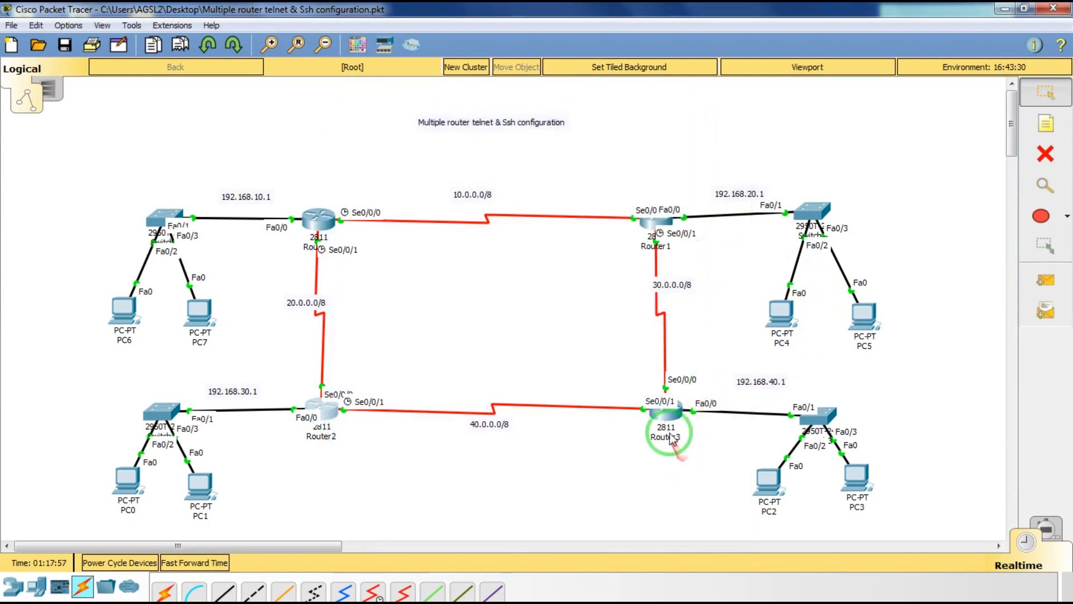
# On Router3, leave router rip mode and enter configuration for vty lines 0 4.
pyautogui.click(663, 415)
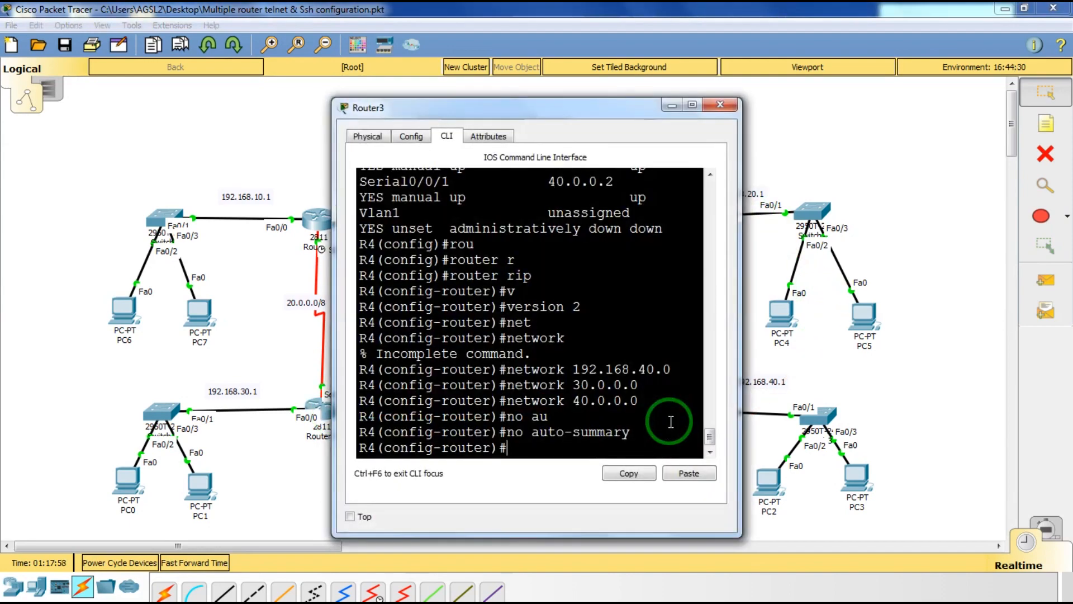
pyautogui.write('exit')
pyautogui.press('Return')
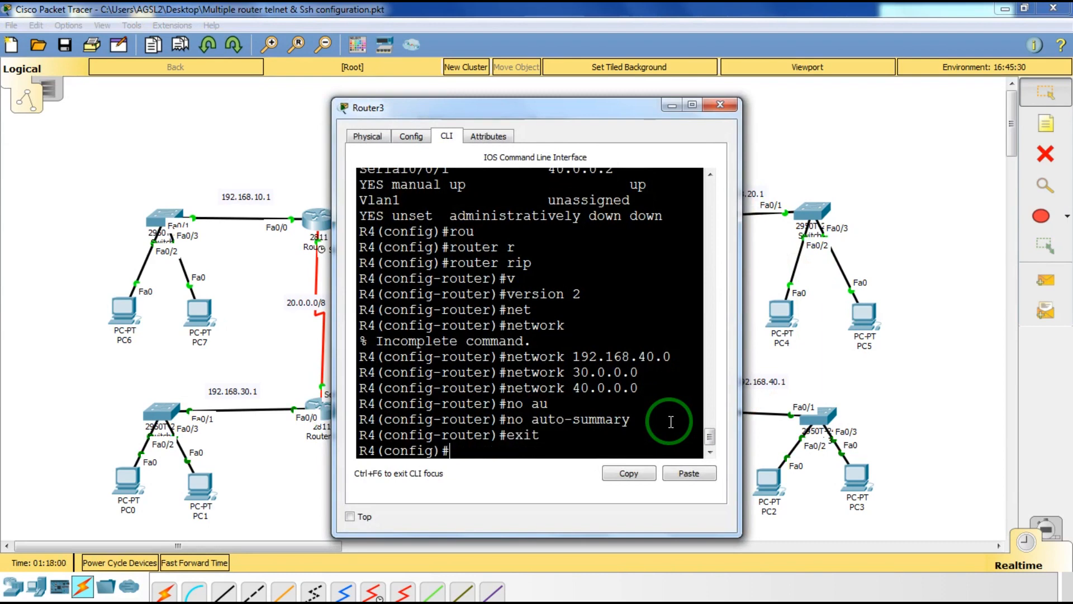
pyautogui.write('lin')
pyautogui.press('Tab')
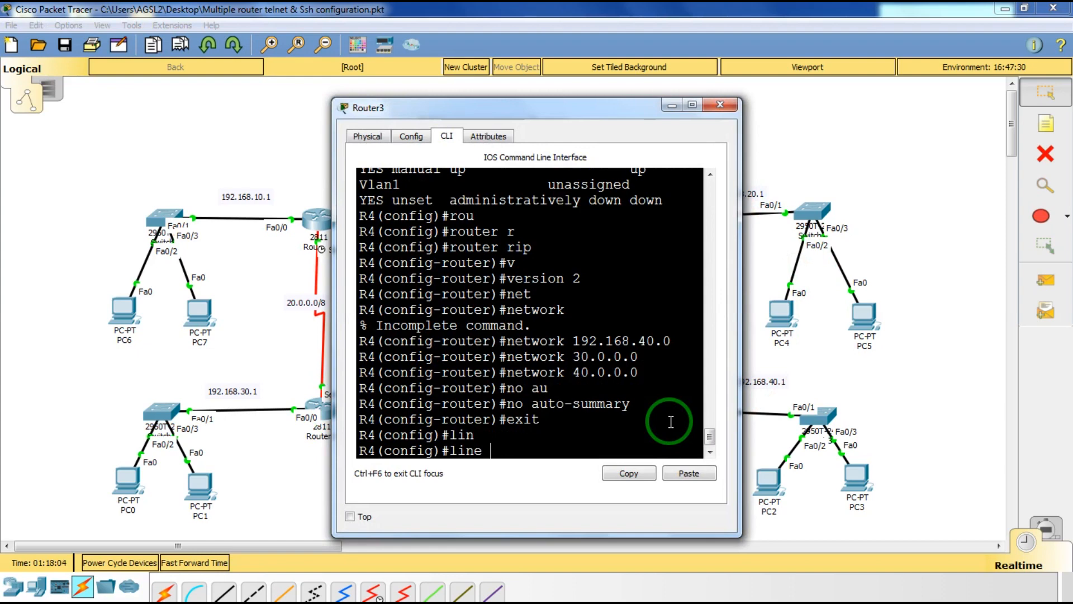
pyautogui.write('v')
pyautogui.press('Tab')
pyautogui.write('0 4')
pyautogui.press('Return')
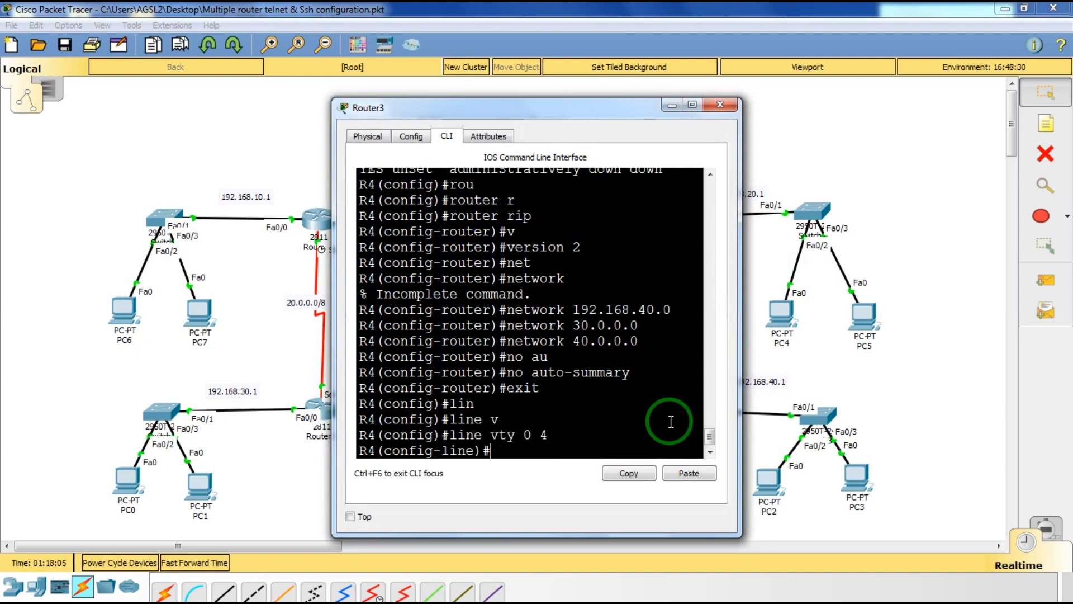
# Set a telnet password with login required on Router3's vty lines, type end, and close it.
pyautogui.write('pas')
pyautogui.press('Tab')
pyautogui.write('123')
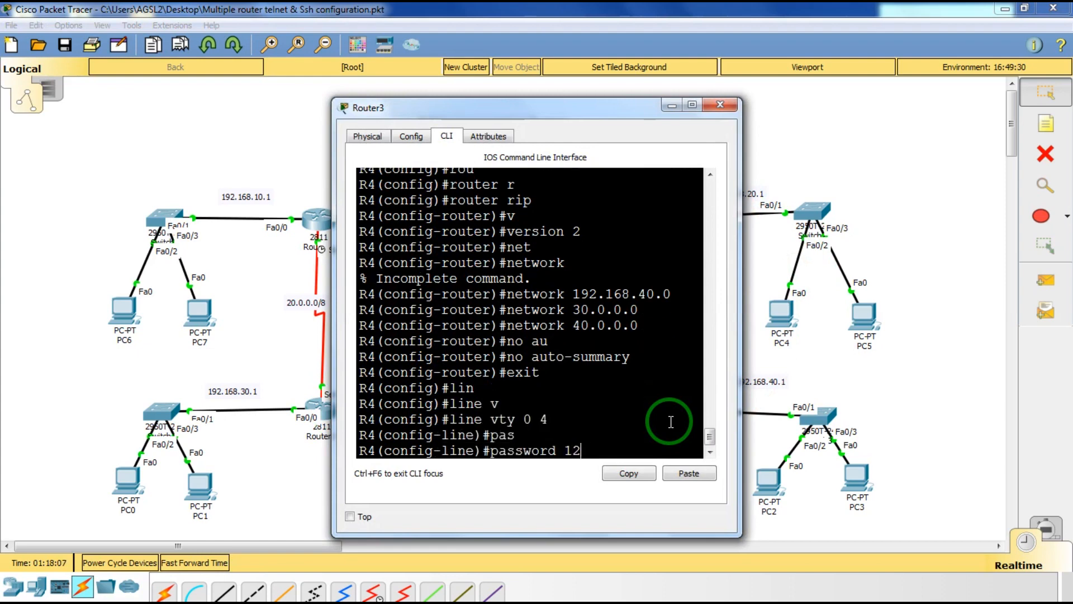
pyautogui.press('Return')
pyautogui.write('login')
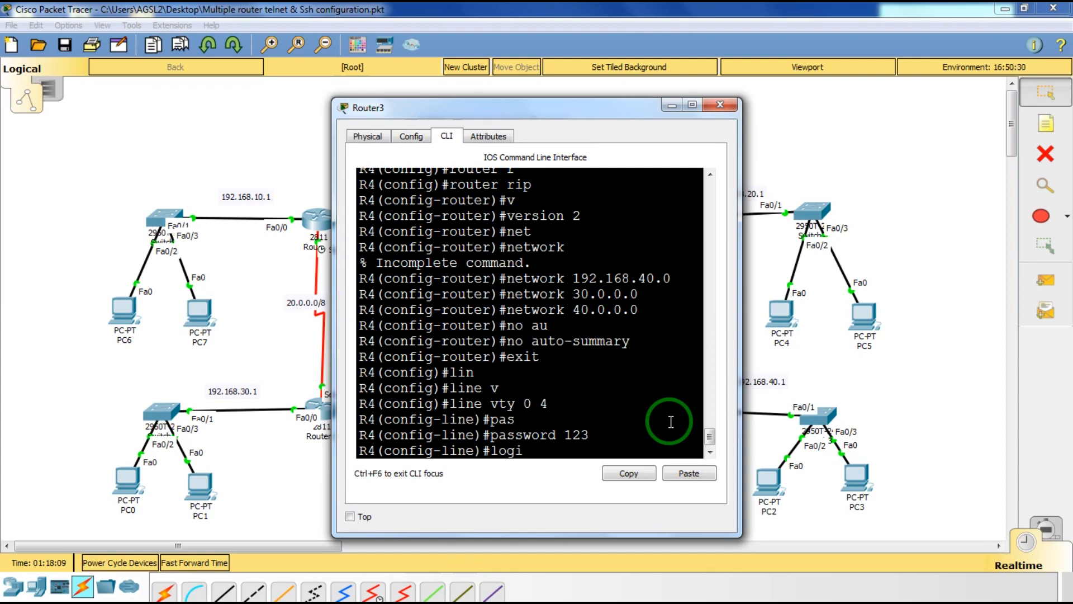
pyautogui.press('Return')
pyautogui.write('exit')
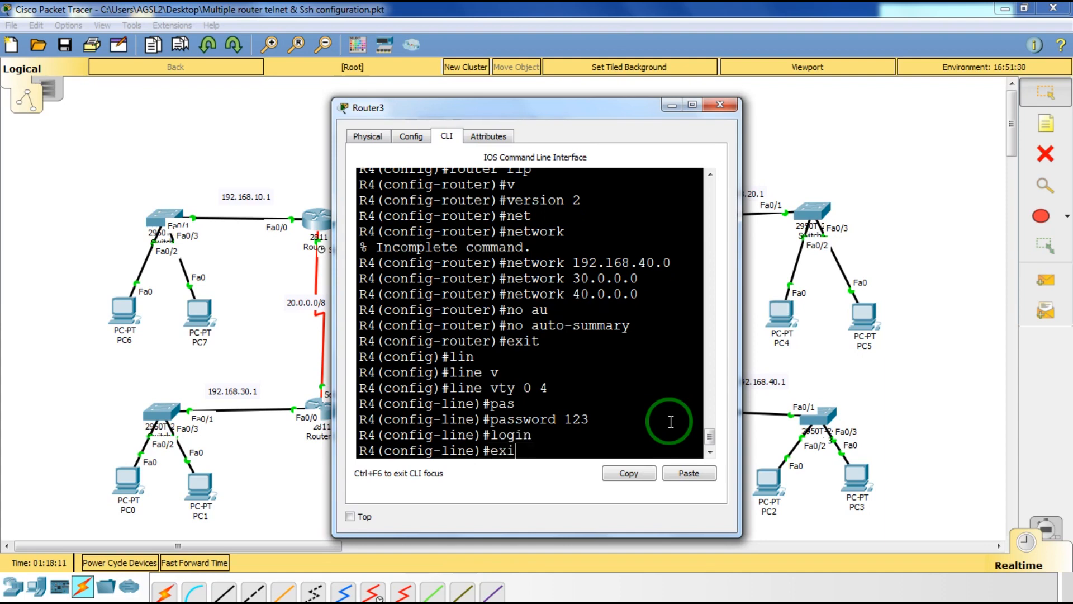
pyautogui.press('Return')
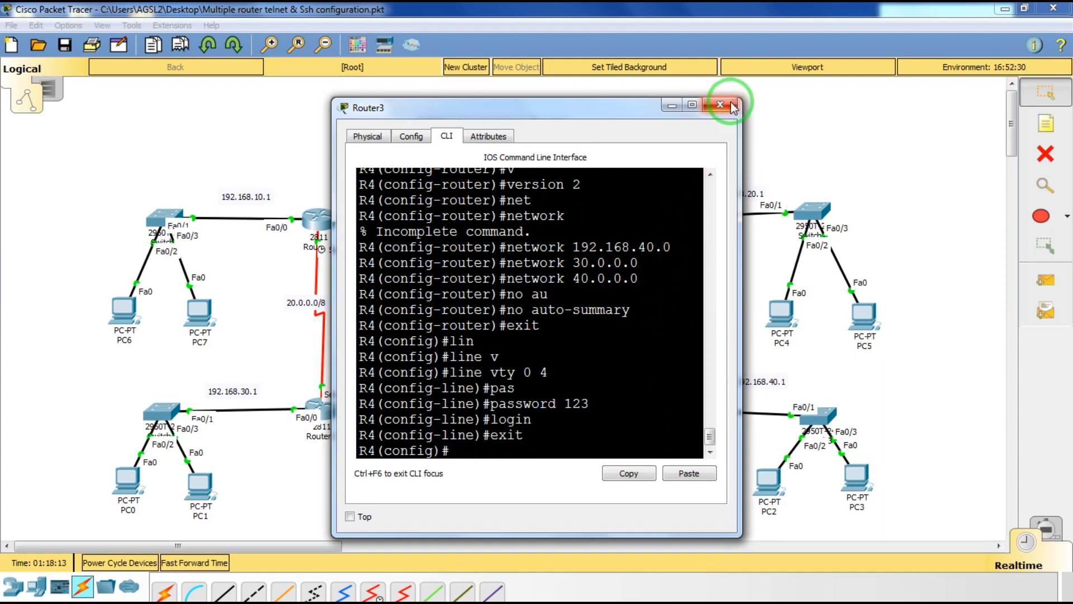
pyautogui.click(732, 105)
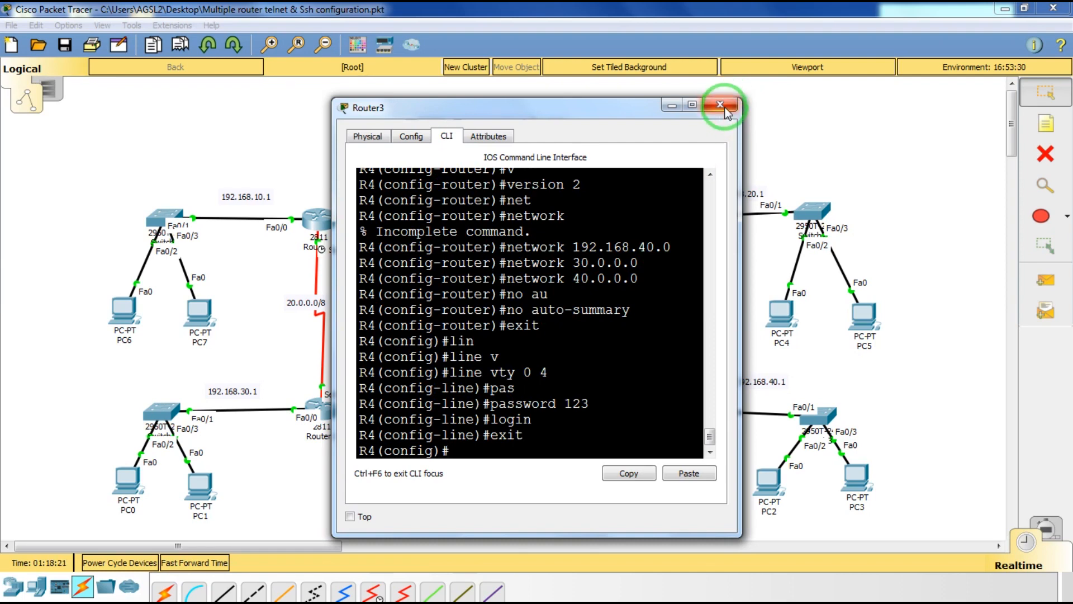
pyautogui.write('end')
pyautogui.click(726, 107)
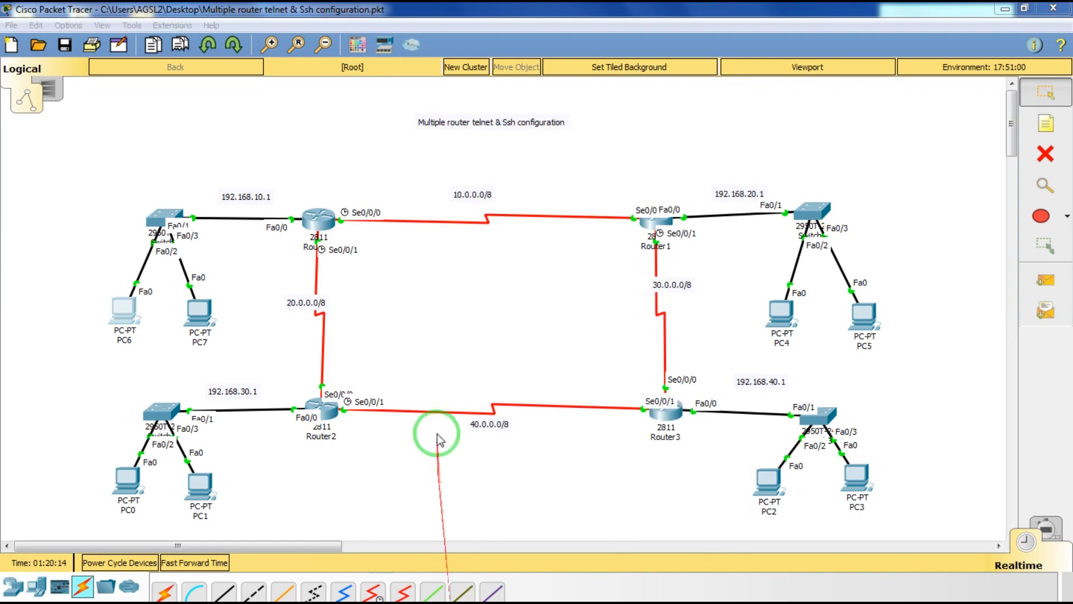
# Open PC7's Command Prompt.
pyautogui.click(434, 346)
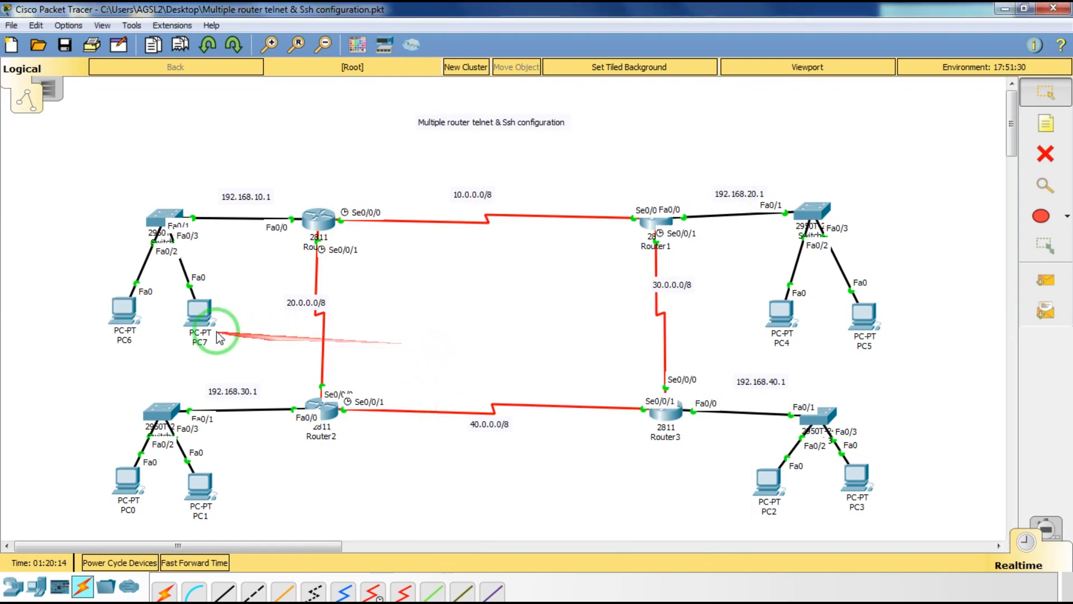
pyautogui.click(206, 319)
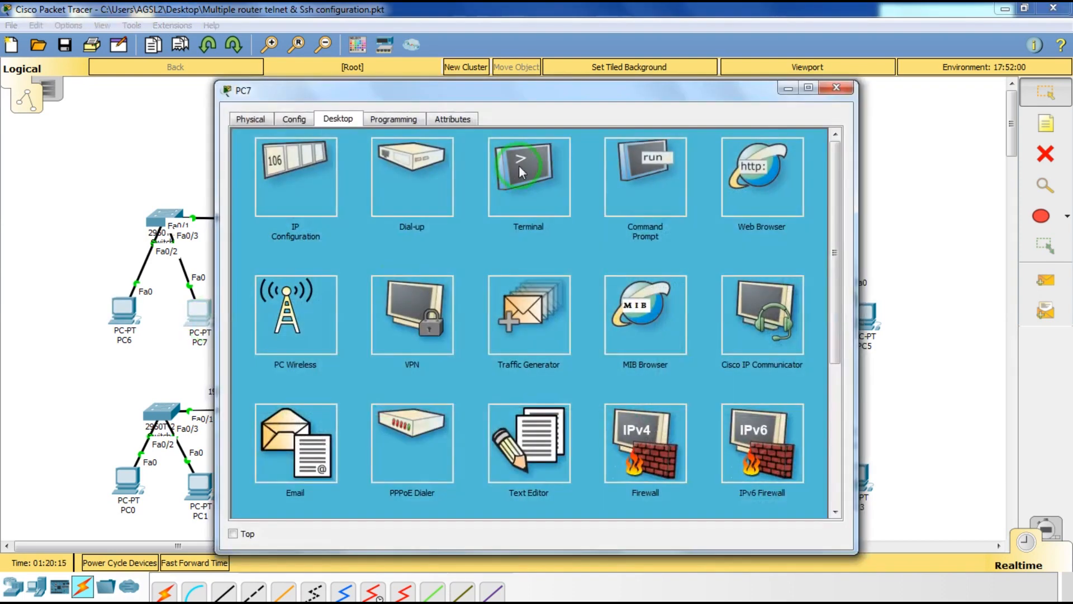
pyautogui.click(629, 172)
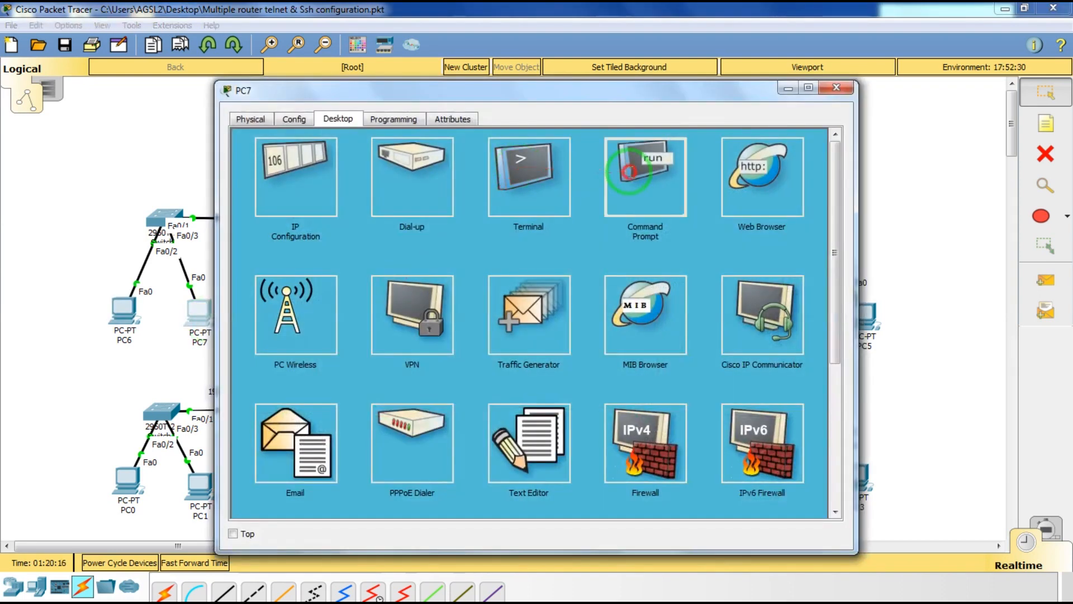
pyautogui.moveTo(576, 100); pyautogui.dragTo(498, 120)
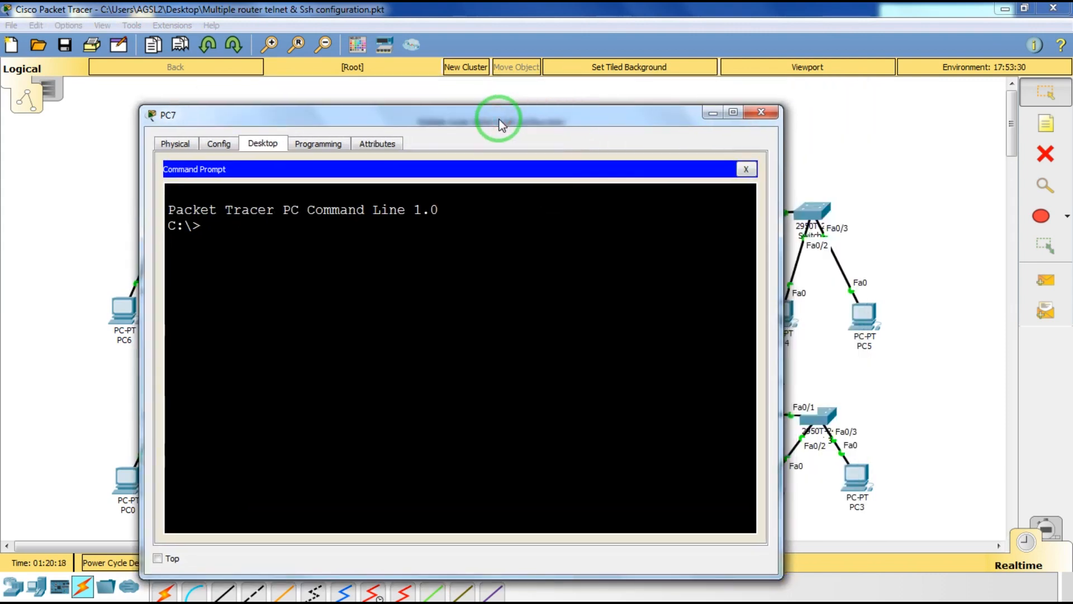
# Telnet from PC7 to 10.0.0.2, log in to R2, then exit.
pyautogui.press('Return')
pyautogui.write('telnet ')
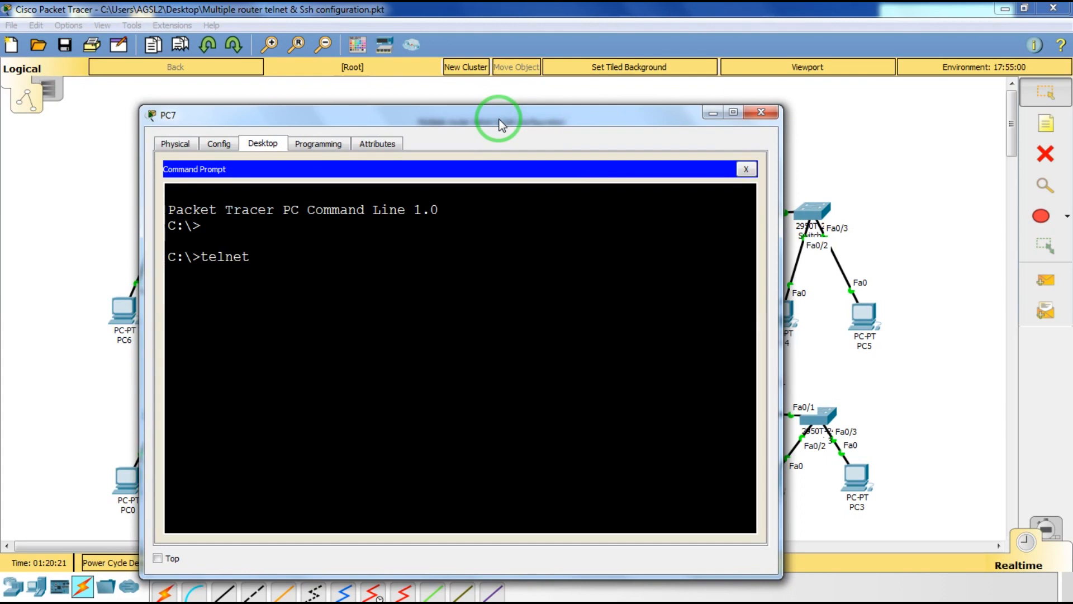
pyautogui.write('10.0.0.2')
pyautogui.press('Return')
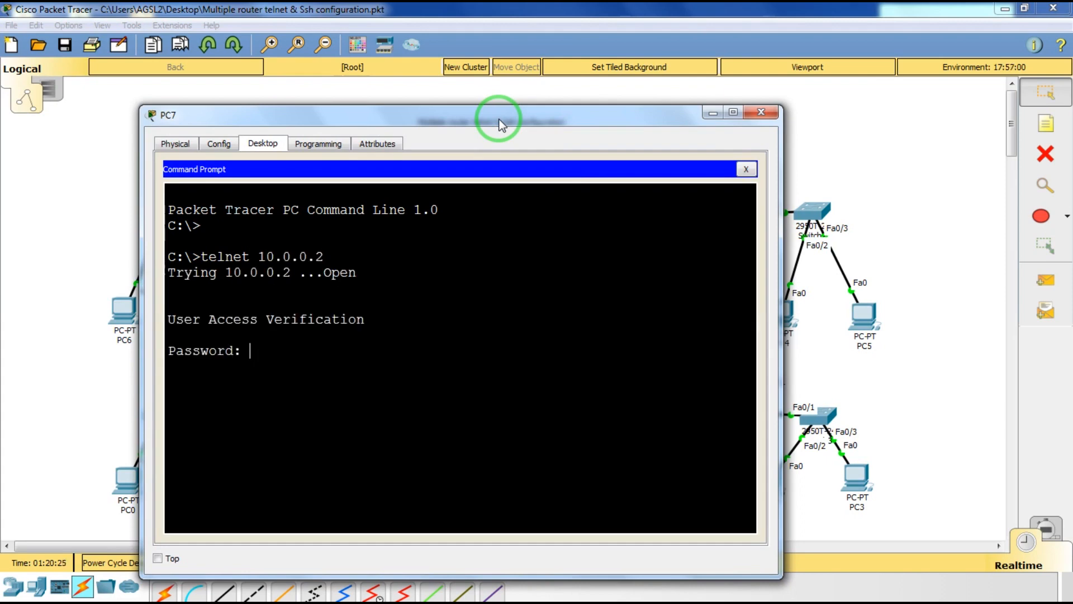
pyautogui.press('Return')
pyautogui.click(180, 366)
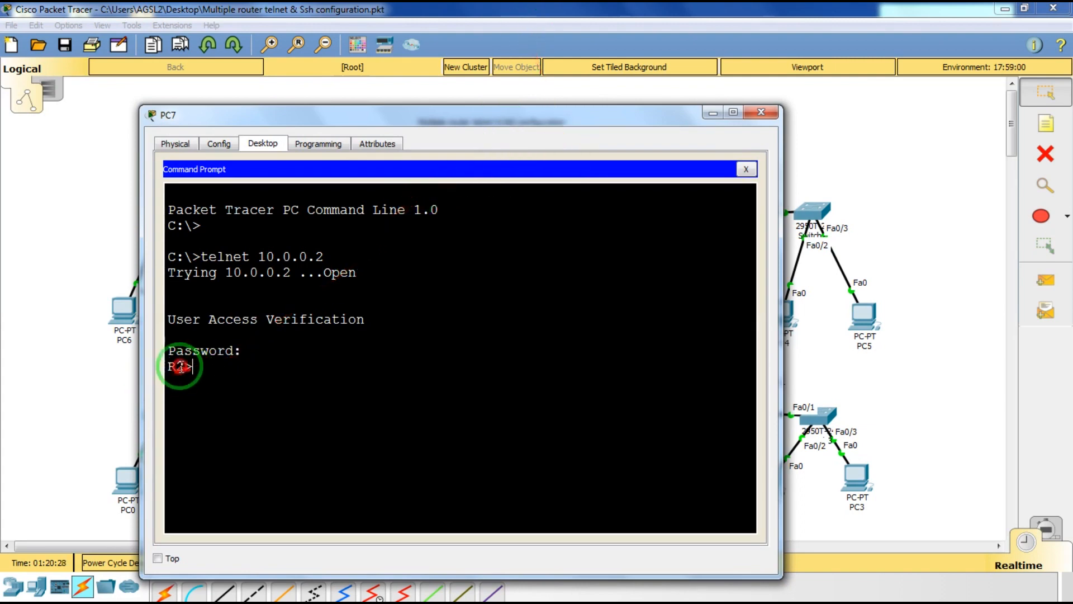
pyautogui.moveTo(180, 366); pyautogui.dragTo(139, 366)
pyautogui.click(241, 380)
pyautogui.write('ex')
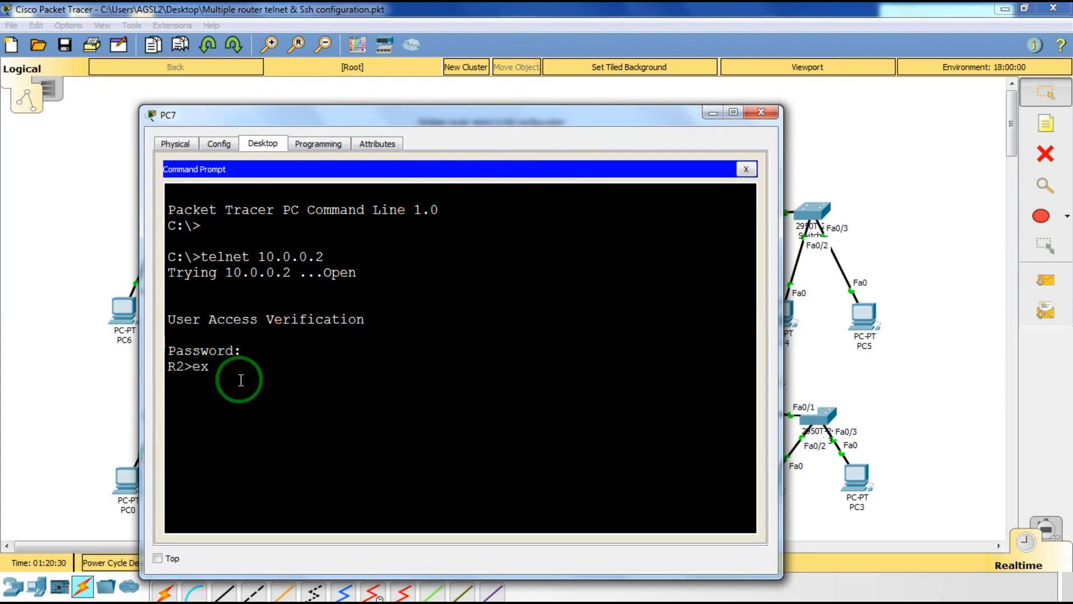
pyautogui.write('it')
pyautogui.press('Return')
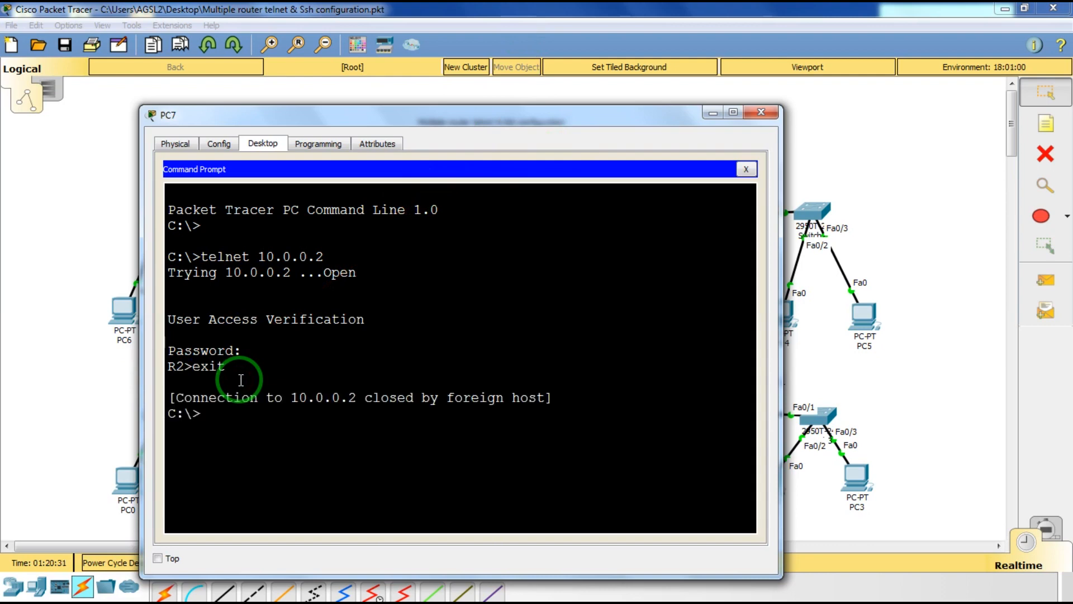
# Telnet to 20.0.0.2, log in to R3, then exit.
pyautogui.press('Up')
pyautogui.press('Left')
pyautogui.press('Left')
pyautogui.press('Left')
pyautogui.press('Left')
pyautogui.press('Left')
pyautogui.press('Left')
pyautogui.press('Left')
pyautogui.press('BackSpace')
pyautogui.write('2')
pyautogui.press('Return')
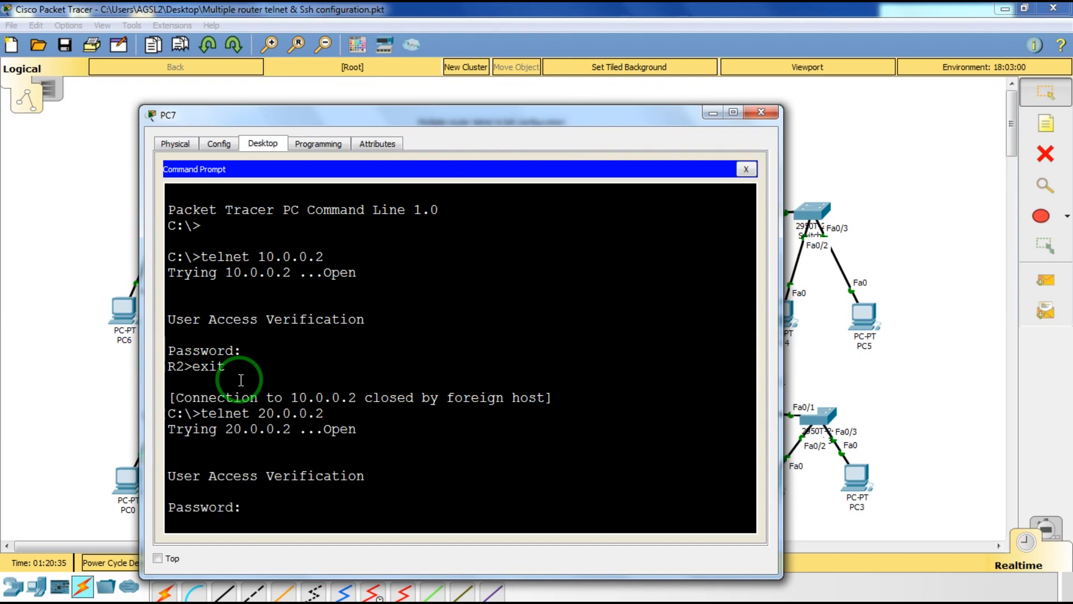
pyautogui.press('Return')
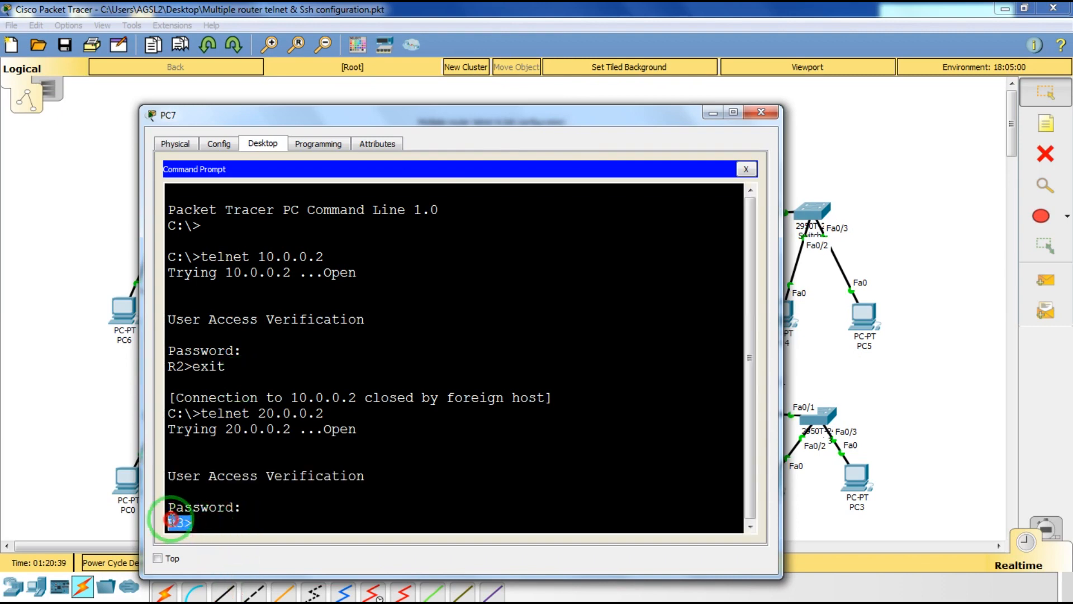
pyautogui.click(249, 508)
pyautogui.press('Return')
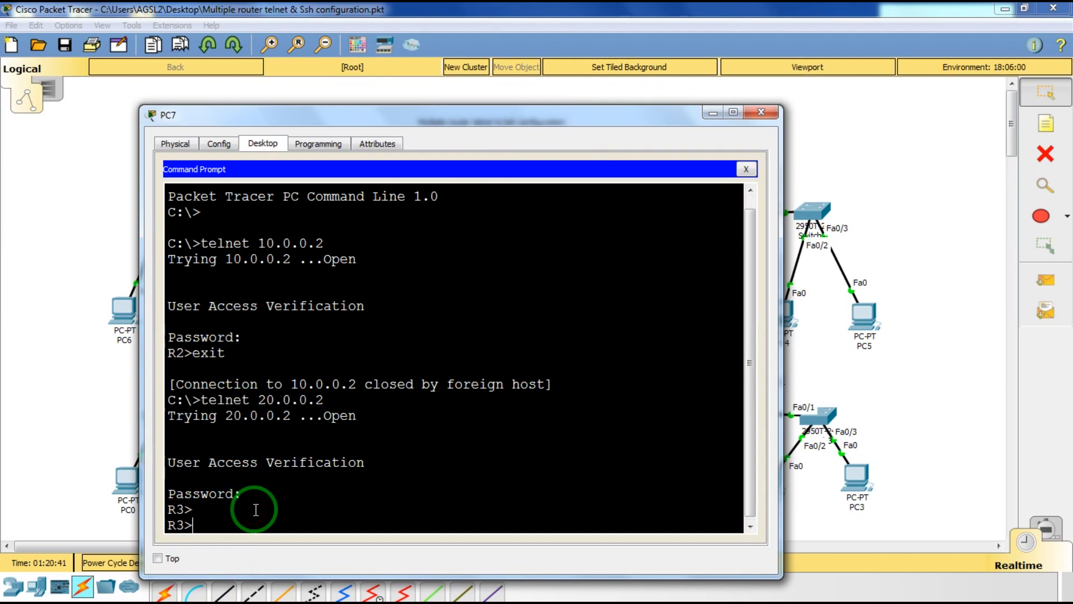
pyautogui.write('exit')
pyautogui.press('Return')
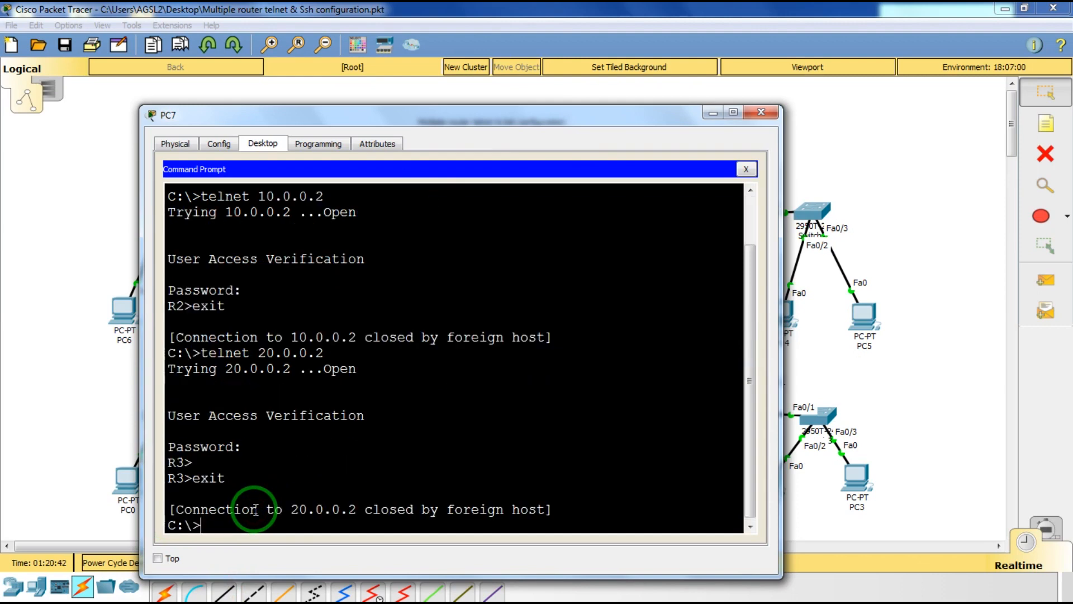
# Telnet to 20.0.0.1, log in to R1, then exit.
pyautogui.press('Up')
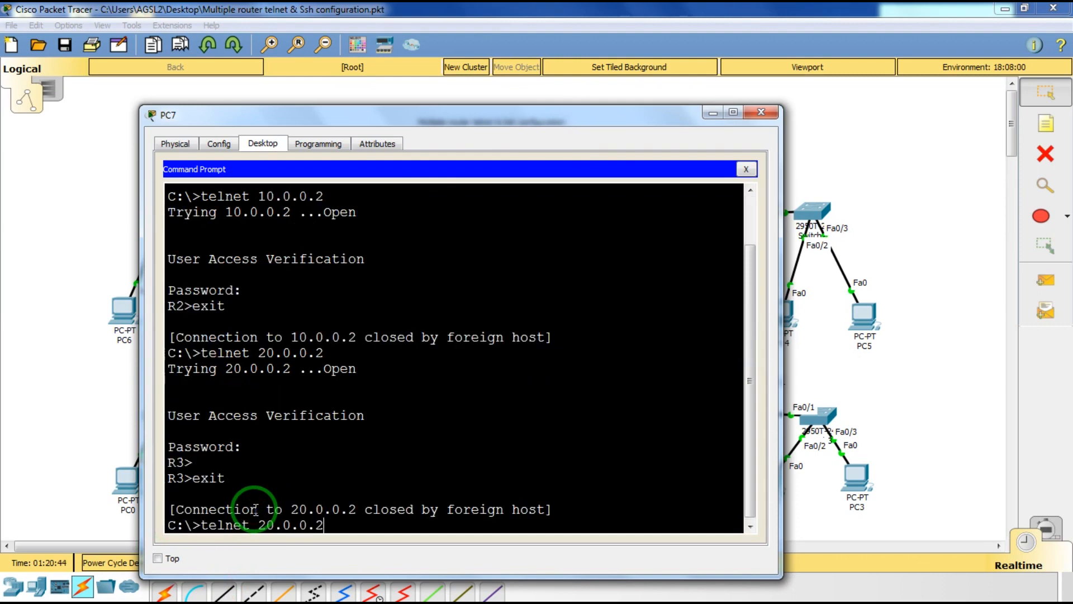
pyautogui.press('BackSpace')
pyautogui.press('Return')
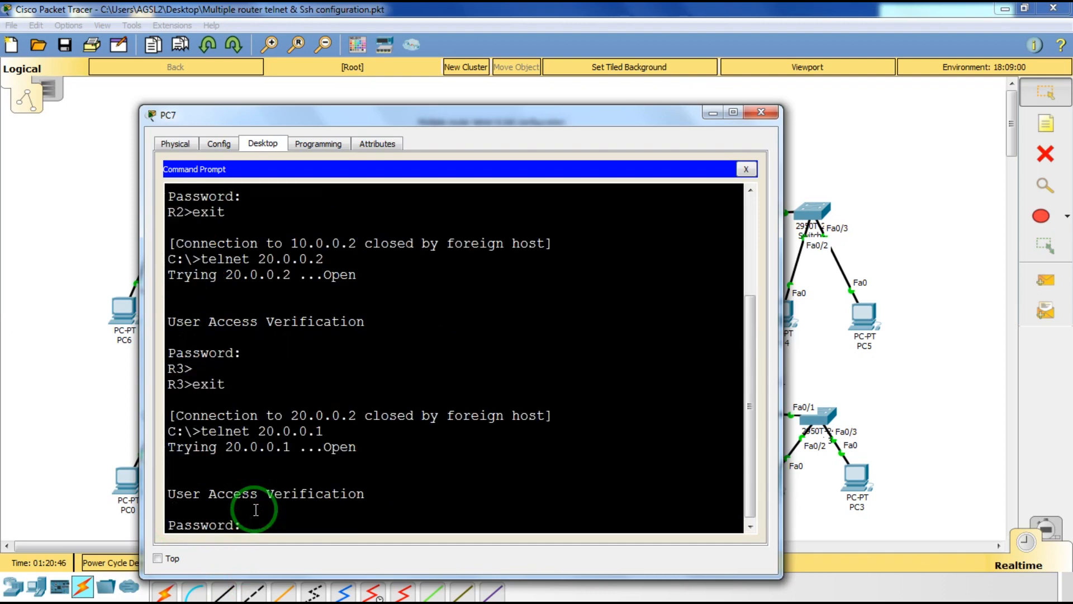
pyautogui.press('Return')
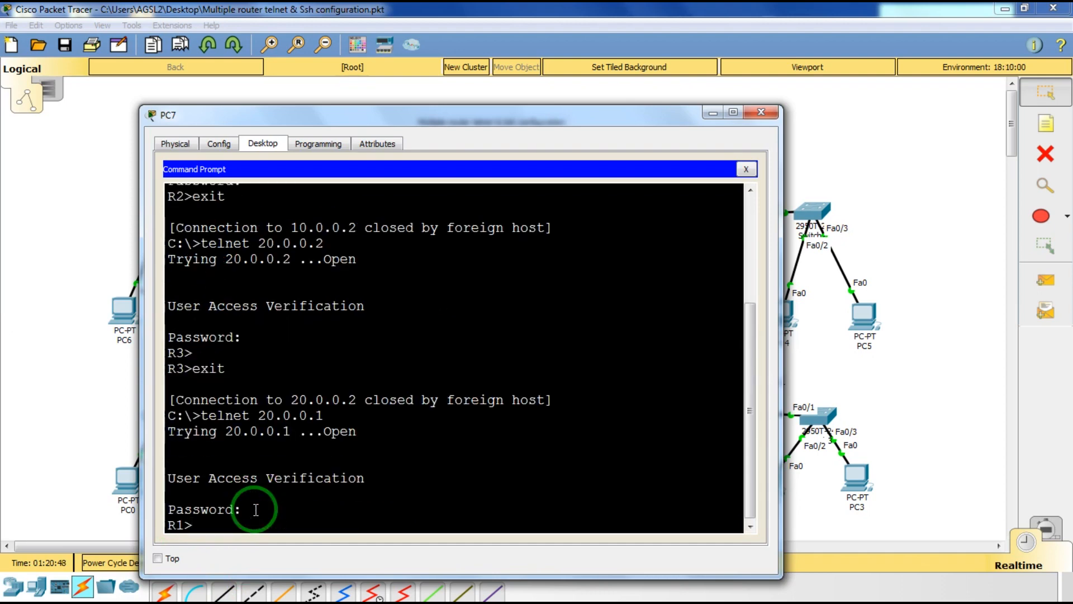
pyautogui.moveTo(230, 524); pyautogui.dragTo(170, 524)
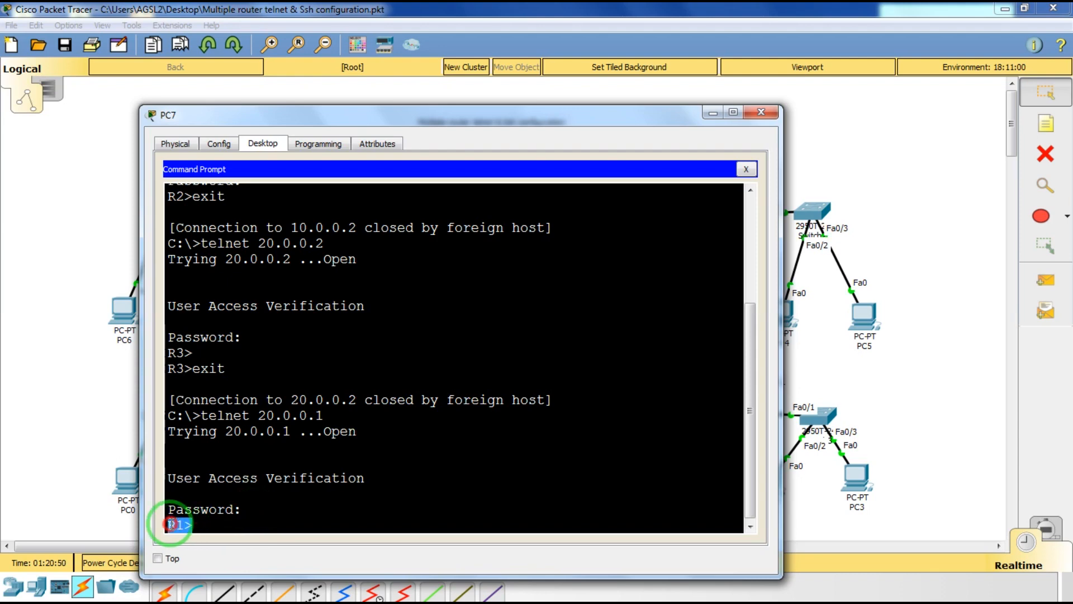
pyautogui.click(211, 525)
pyautogui.write('exit')
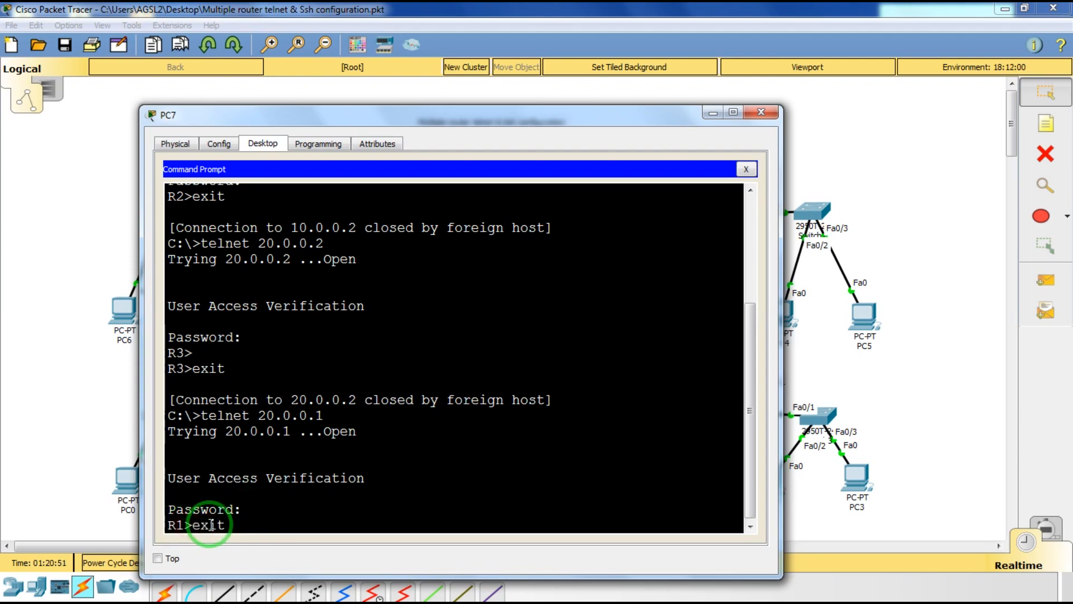
pyautogui.press('Return')
# Telnet to 30.0.0.1, log in to R2, then exit.
pyautogui.press('Up')
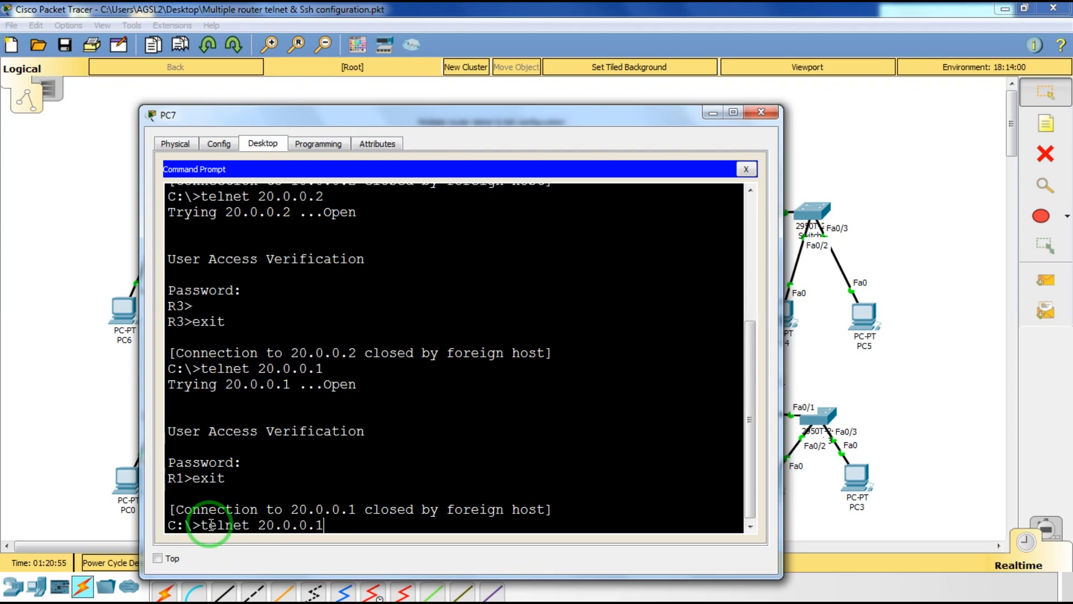
pyautogui.press('BackSpace')
pyautogui.press('BackSpace')
pyautogui.press('BackSpace')
pyautogui.press('BackSpace')
pyautogui.press('BackSpace')
pyautogui.press('BackSpace')
pyautogui.press('BackSpace')
pyautogui.press('BackSpace')
pyautogui.write('30.0.0.1')
pyautogui.press('Return')
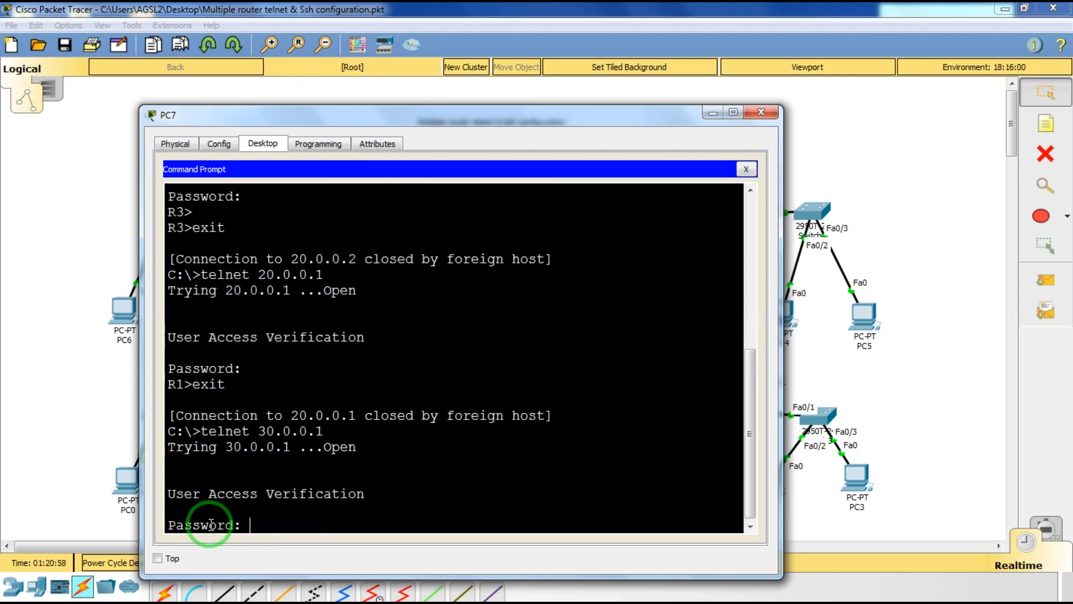
pyautogui.press('Return')
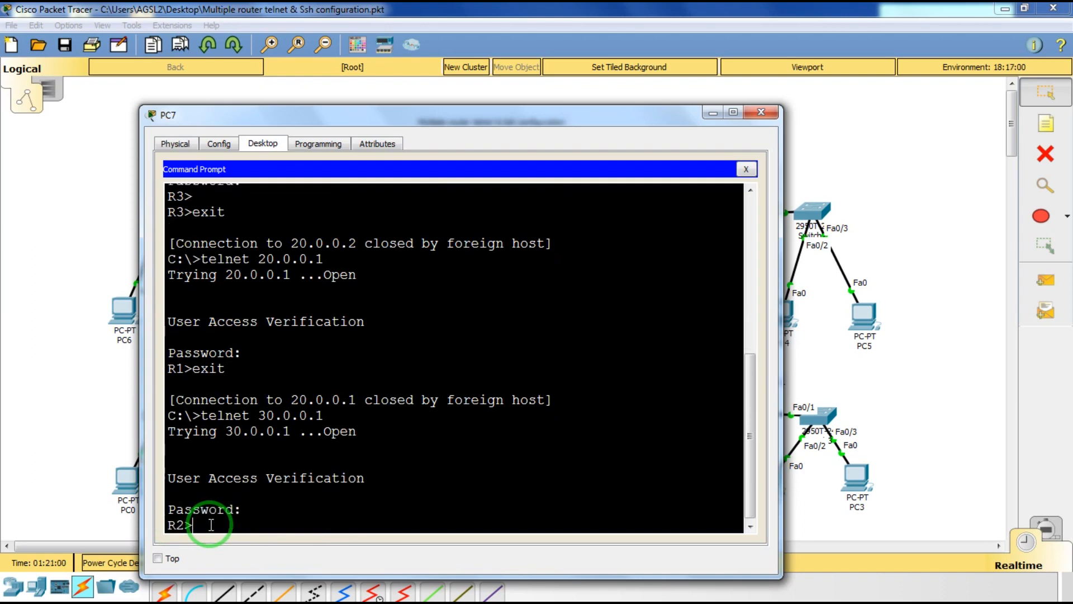
pyautogui.moveTo(211, 525); pyautogui.dragTo(154, 521)
pyautogui.click(305, 528)
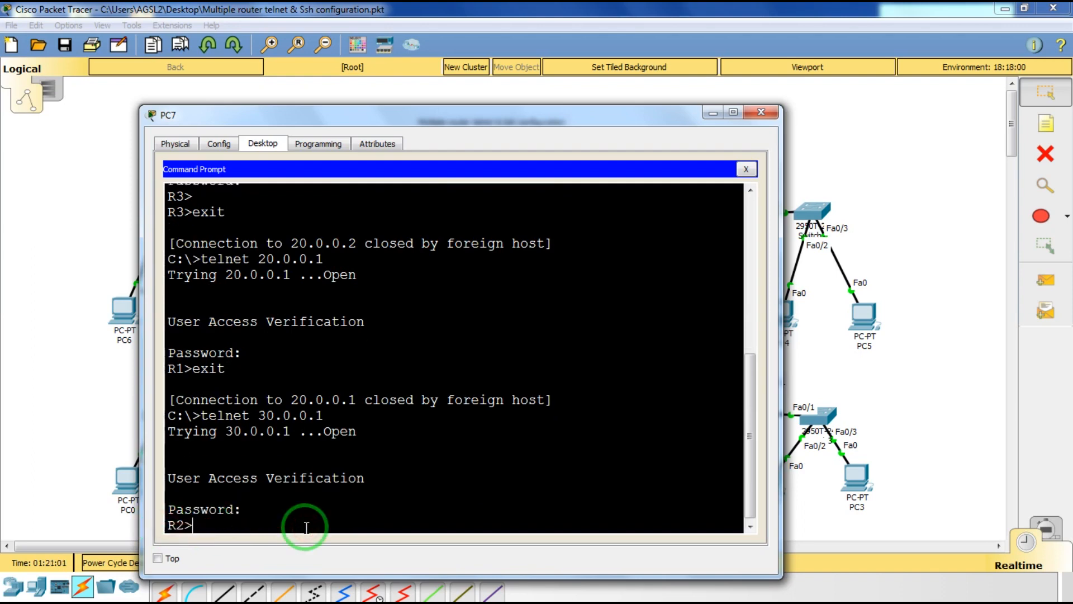
pyautogui.write('exit')
pyautogui.press('Return')
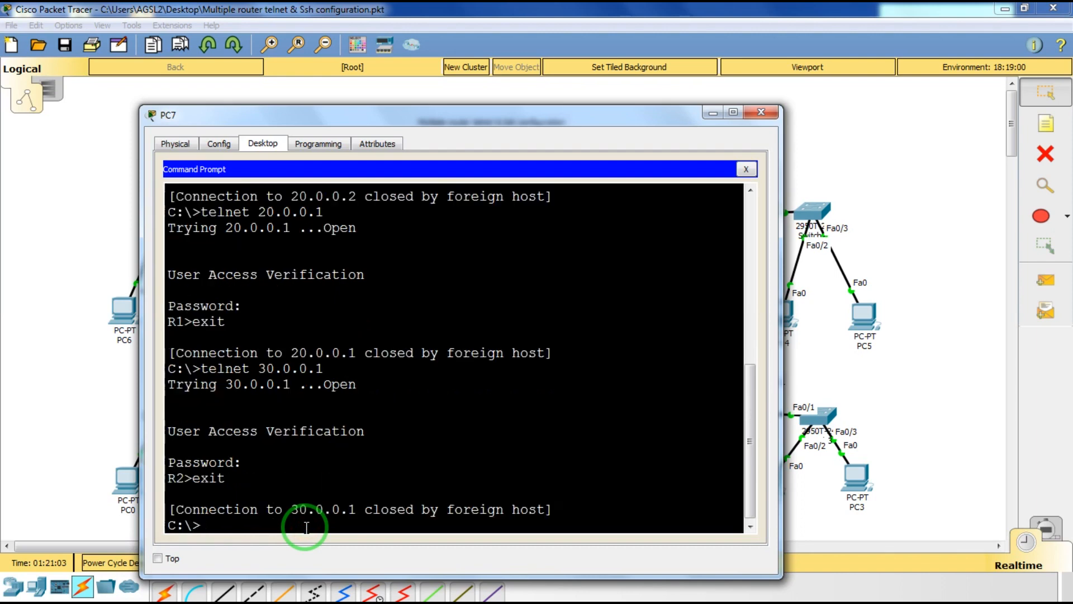
# Telnet to 30.0.0.2, log in to R4, then exit.
pyautogui.press('Up')
pyautogui.press('Up')
pyautogui.press('Down')
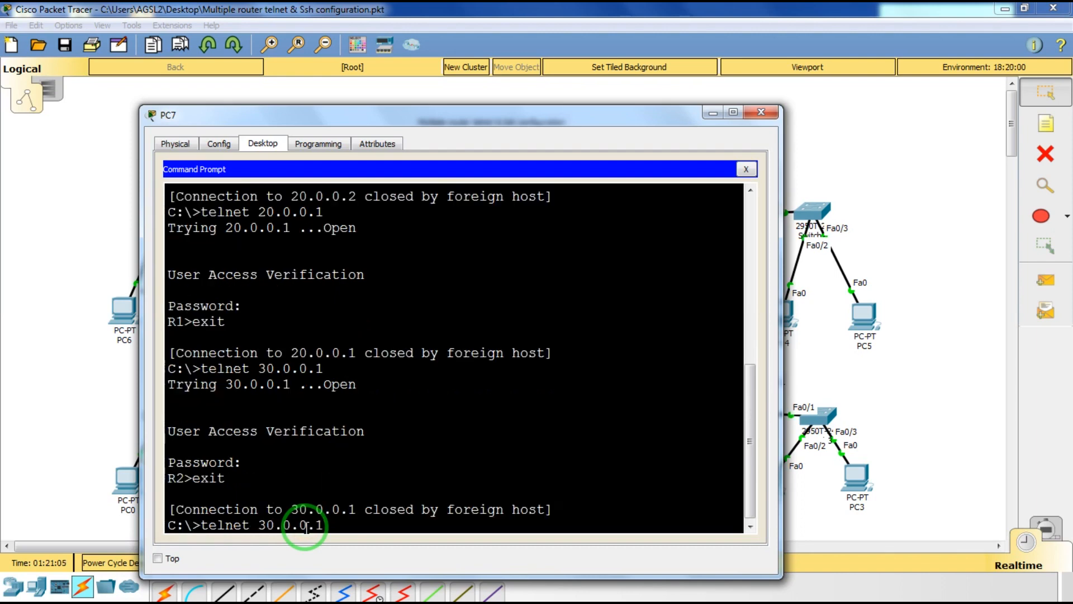
pyautogui.press('BackSpace')
pyautogui.press('Return')
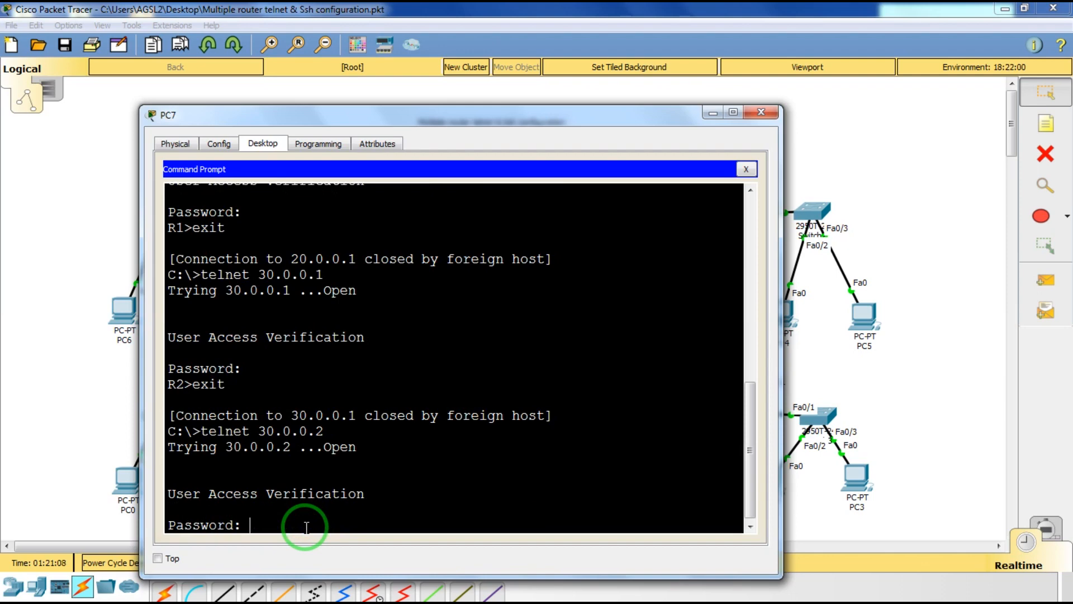
pyautogui.press('Return')
pyautogui.write('exi')
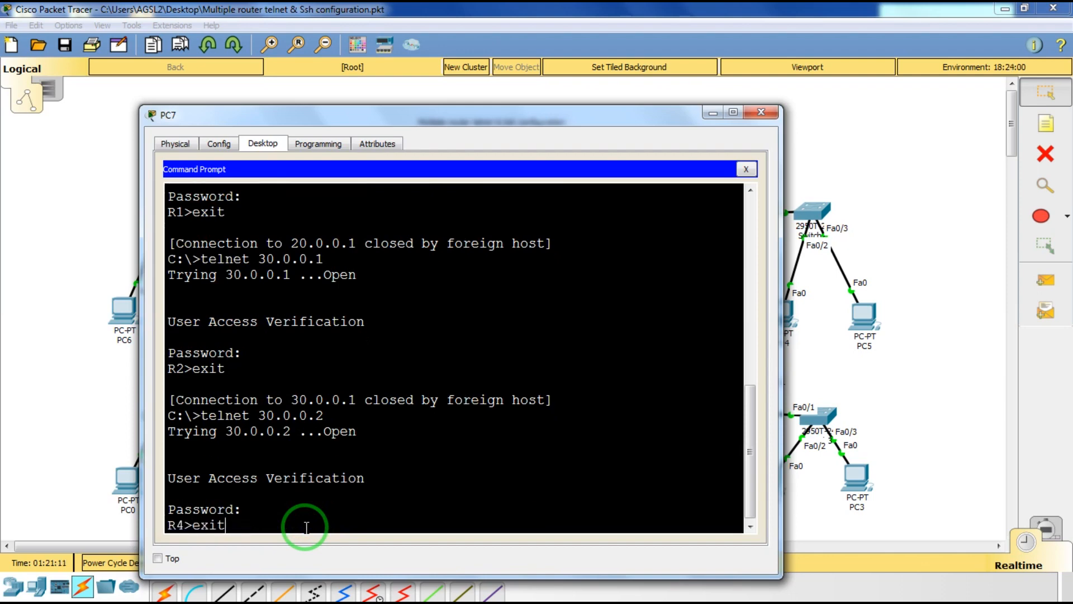
pyautogui.write('t')
pyautogui.press('BackSpace')
pyautogui.press('BackSpace')
pyautogui.press('BackSpace')
pyautogui.press('BackSpace')
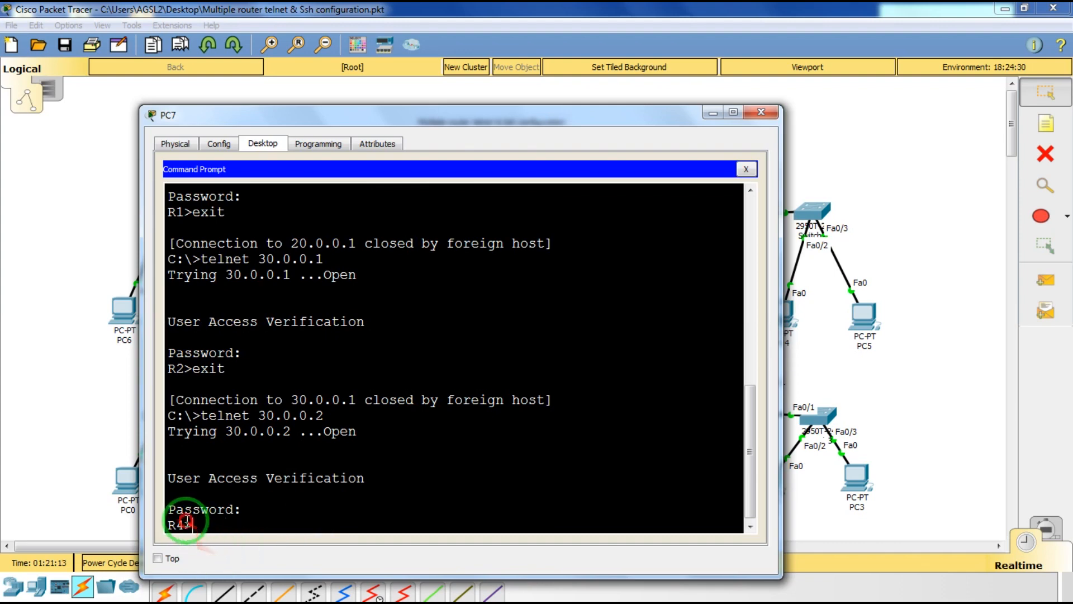
pyautogui.write('e')
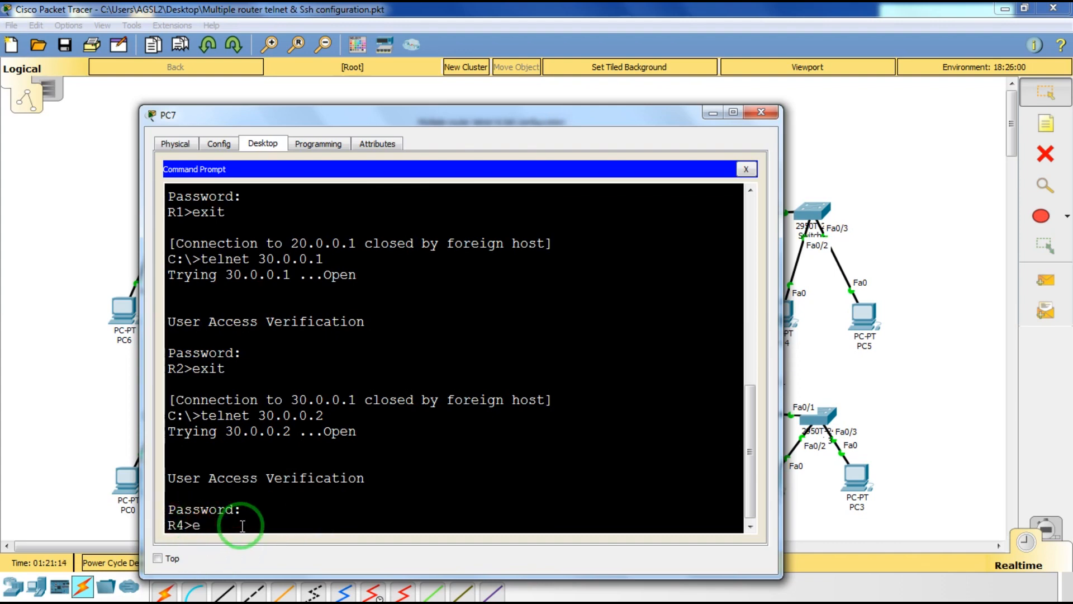
pyautogui.write('xi')
pyautogui.press('Return')
# Telnet to 40.0.0.1, log in to R3, then exit.
pyautogui.press('Up')
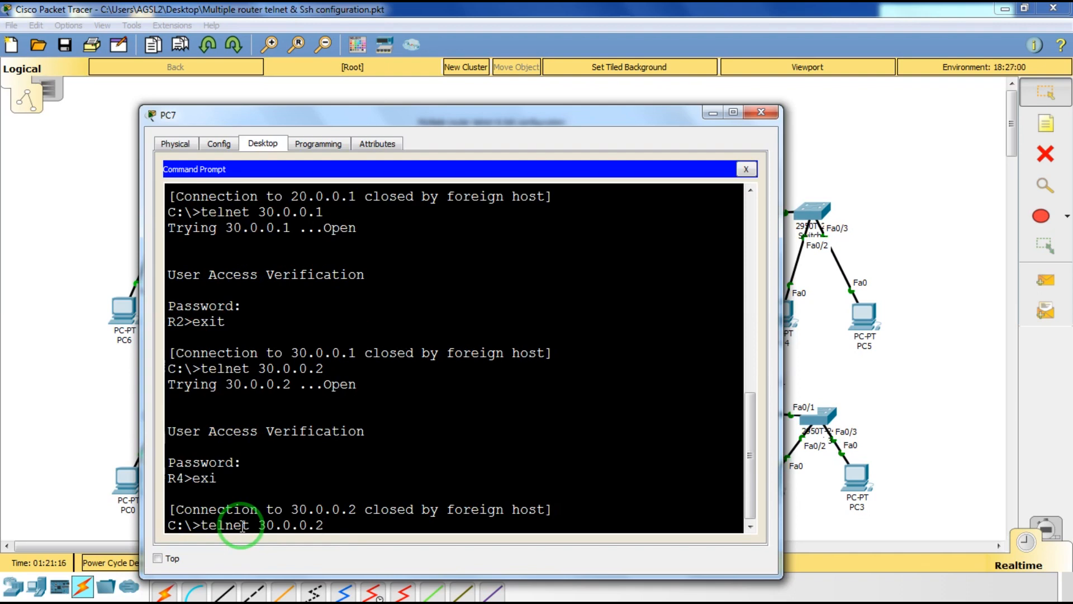
pyautogui.write('1')
pyautogui.press('BackSpace')
pyautogui.press('BackSpace')
pyautogui.press('BackSpace')
pyautogui.press('BackSpace')
pyautogui.press('BackSpace')
pyautogui.press('BackSpace')
pyautogui.press('BackSpace')
pyautogui.press('BackSpace')
pyautogui.press('BackSpace')
pyautogui.write('40.0.0.1')
pyautogui.press('Return')
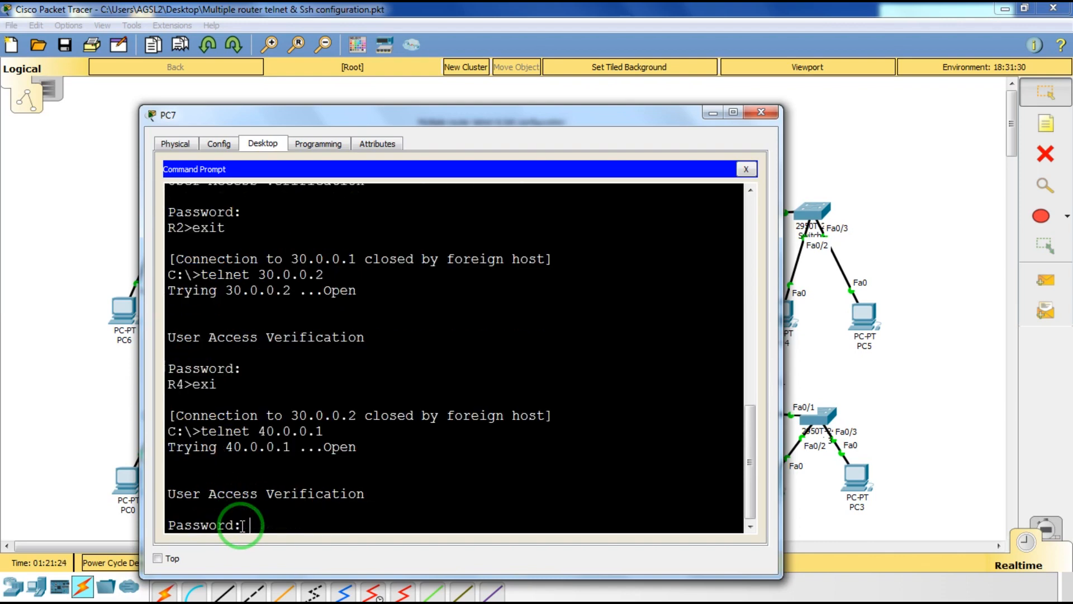
pyautogui.press('Return')
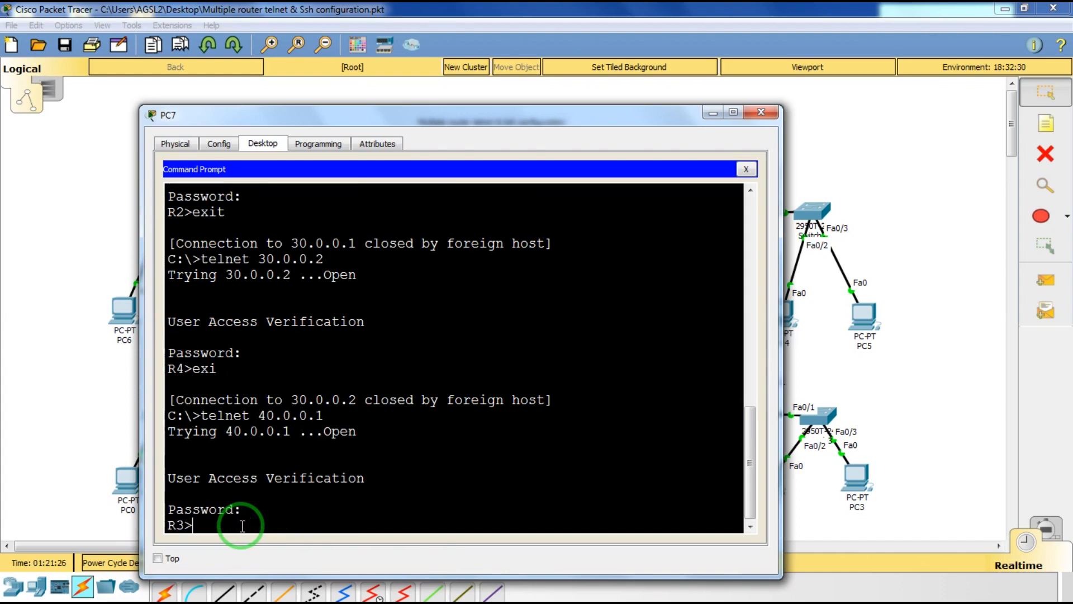
pyautogui.write('exit')
pyautogui.press('Return')
# Telnet to 40.0.0.2, log in to R4, then close PC7's window.
pyautogui.press('Up')
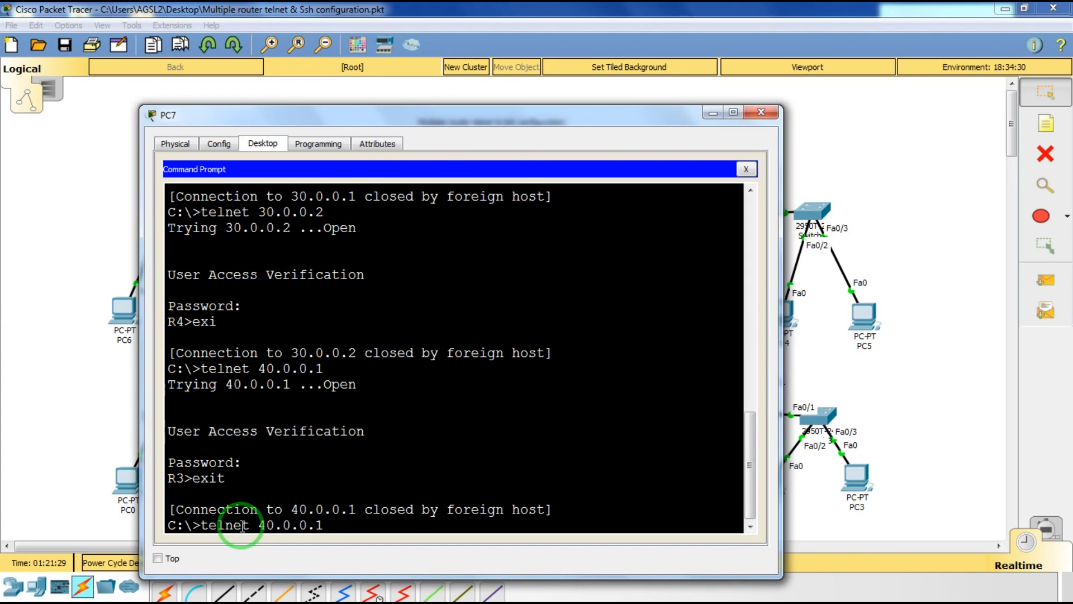
pyautogui.press('BackSpace')
pyautogui.write('2')
pyautogui.press('Return')
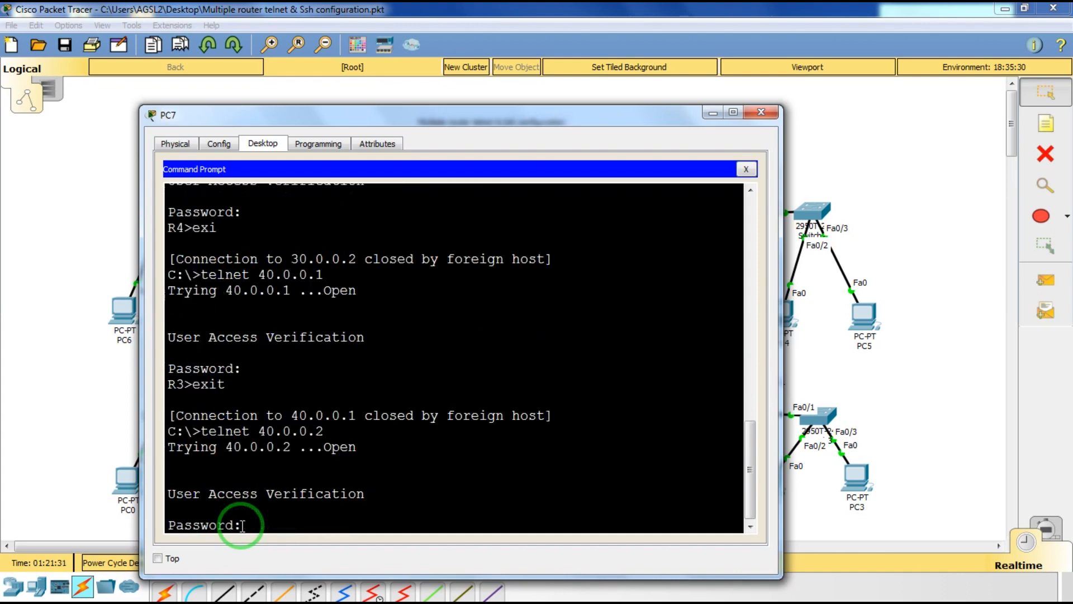
pyautogui.press('Return')
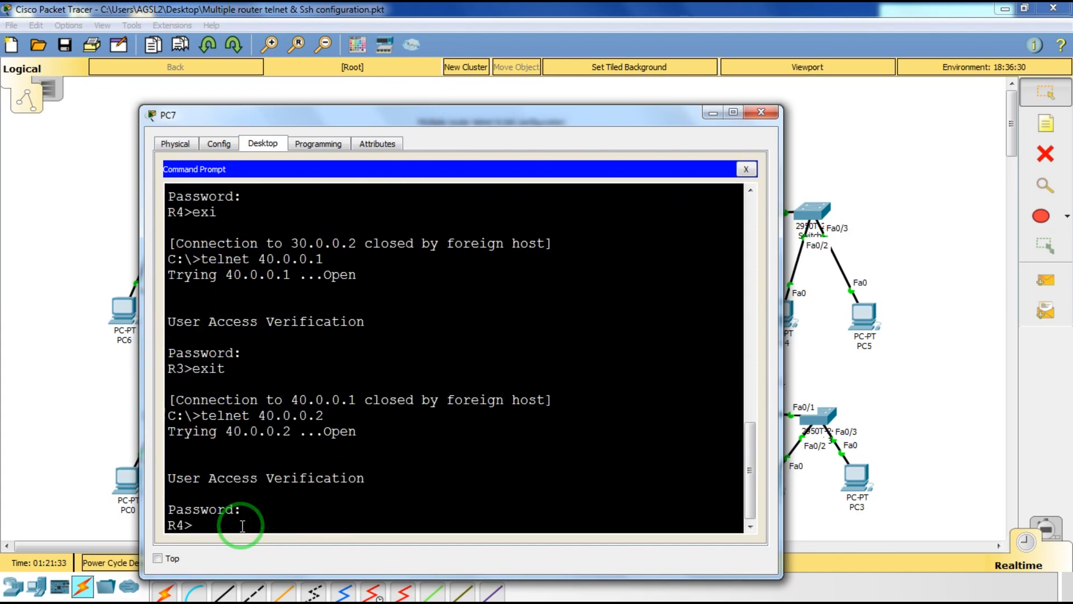
pyautogui.click(761, 113)
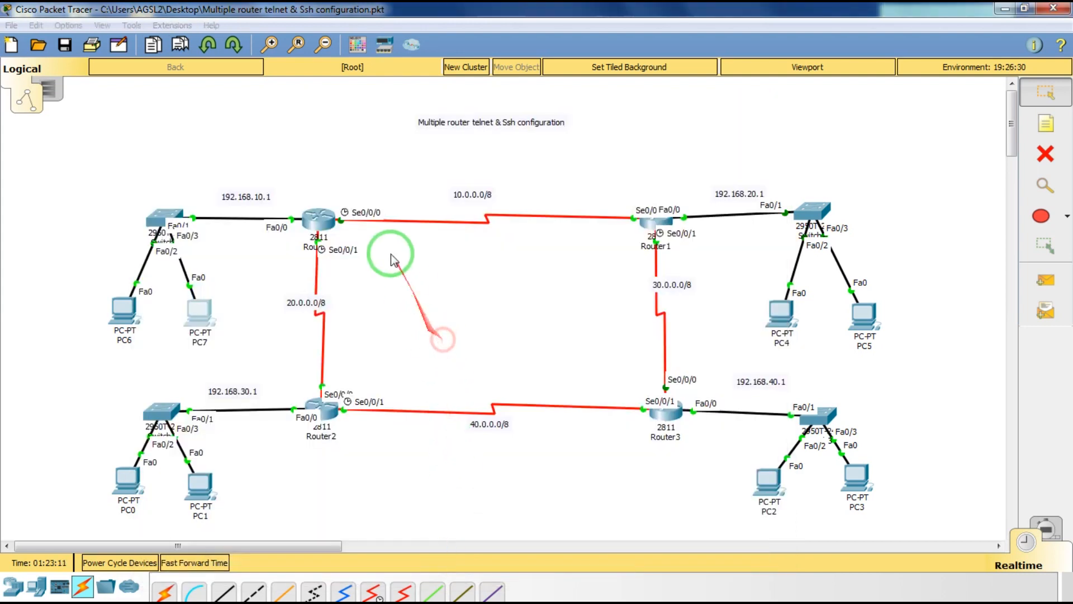
# On Router0's CLI, enter line vty 0 4 and set transport input ssh.
pyautogui.click(330, 222)
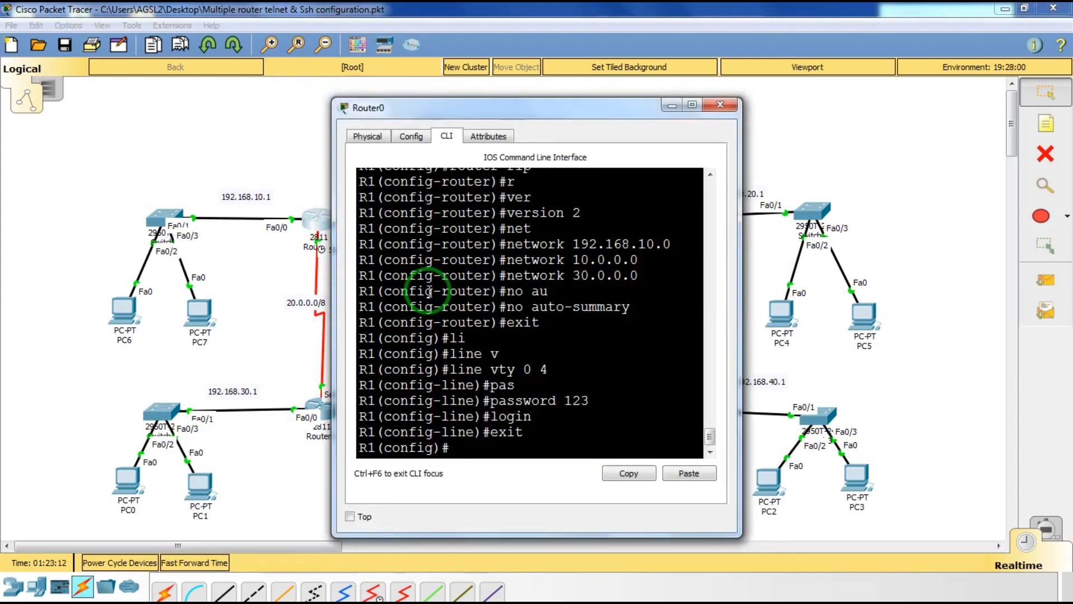
pyautogui.press('Return')
pyautogui.press('Return')
pyautogui.press('Return')
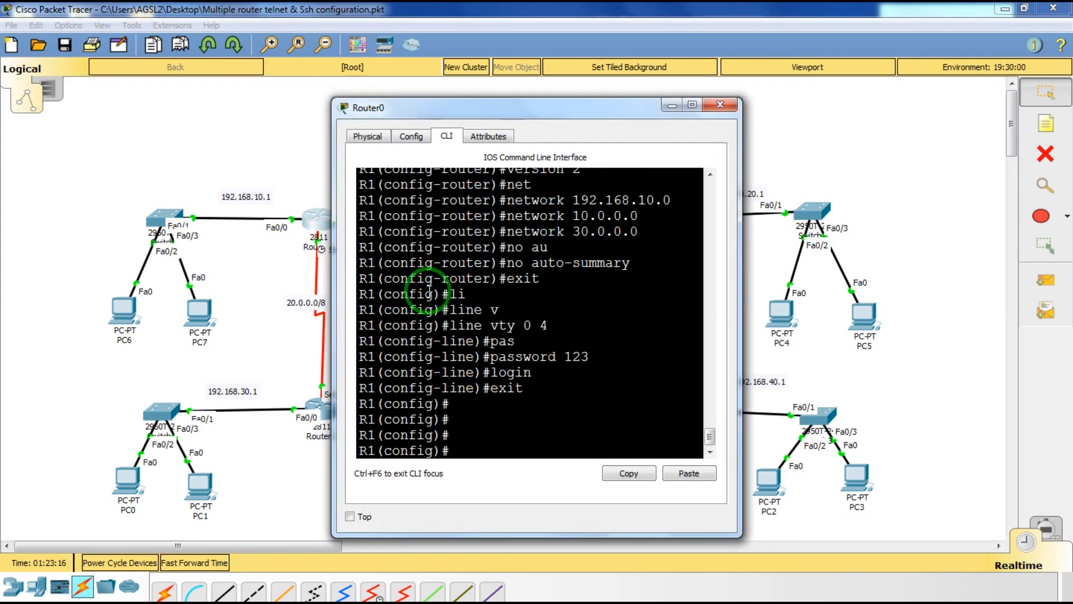
pyautogui.write('li')
pyautogui.press('Tab')
pyautogui.write('v')
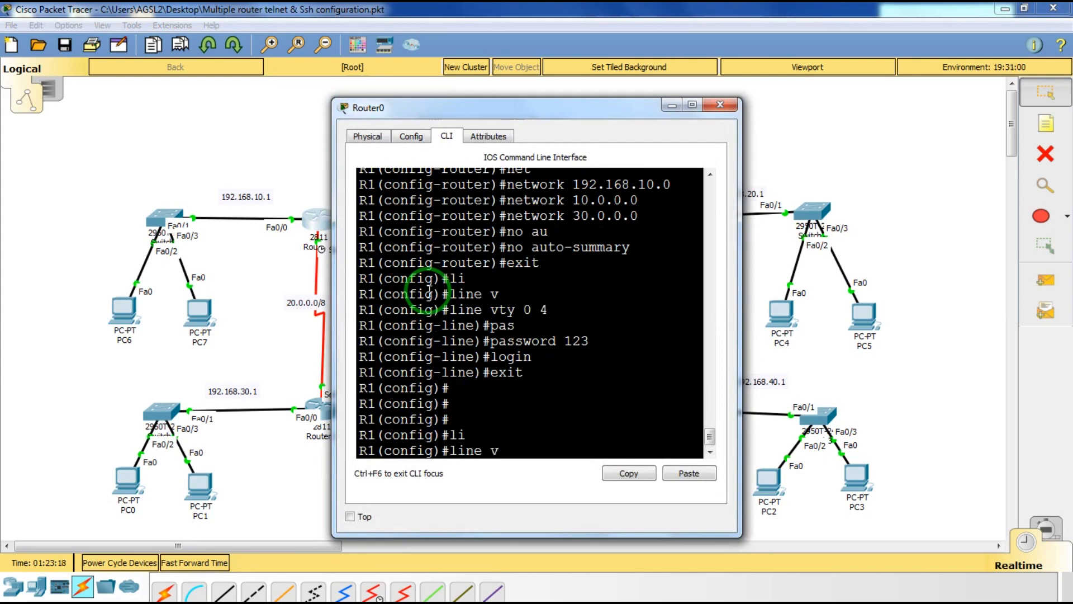
pyautogui.press('Tab')
pyautogui.write('0 4')
pyautogui.press('Return')
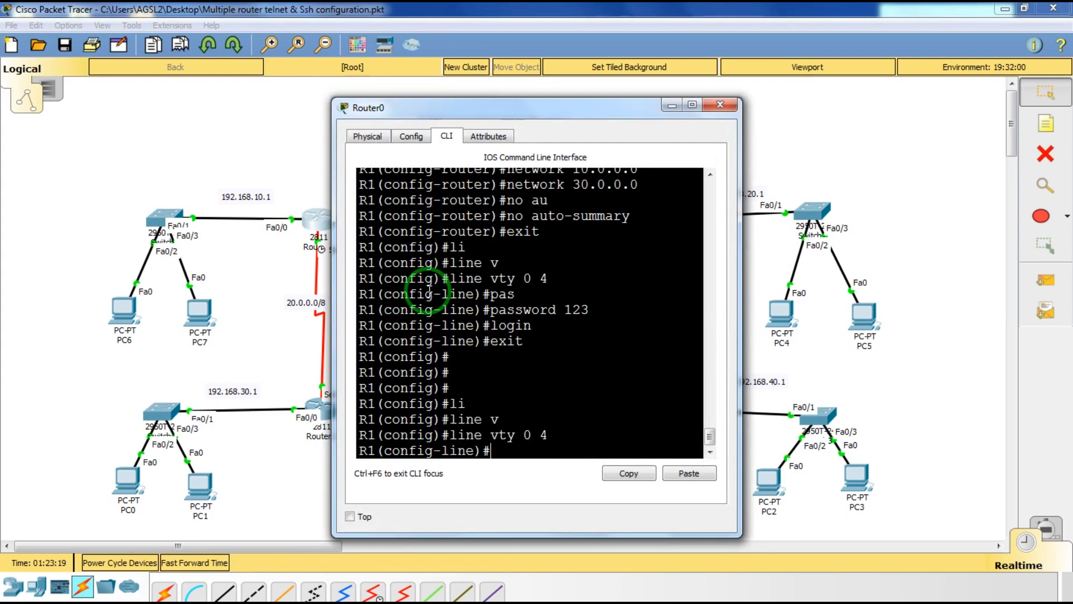
pyautogui.write('transport')
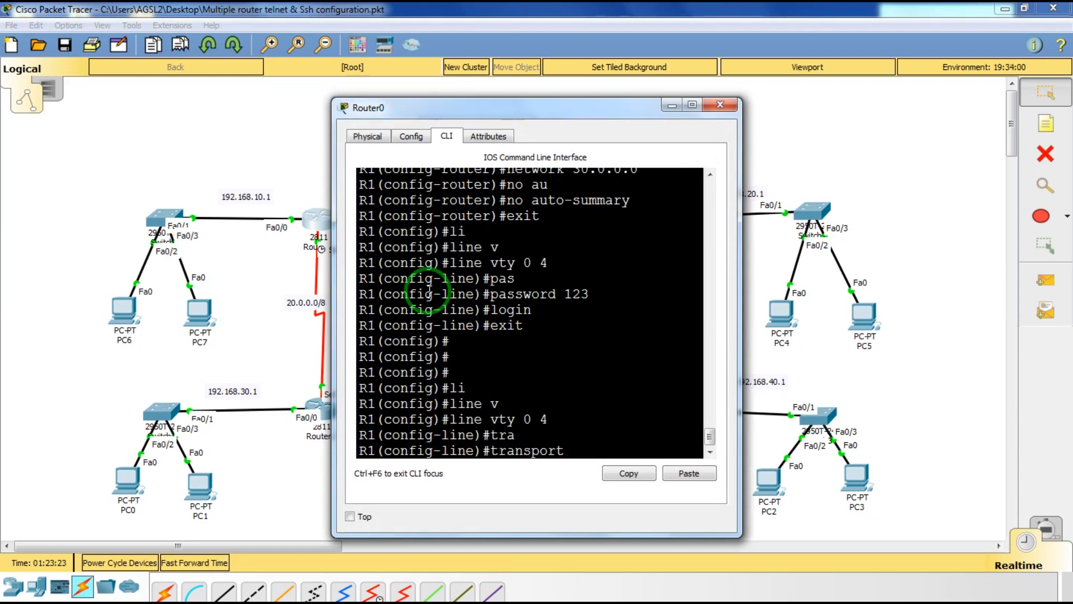
pyautogui.write('in')
pyautogui.press('Tab')
pyautogui.write('s')
pyautogui.press('Tab')
pyautogui.press('Return')
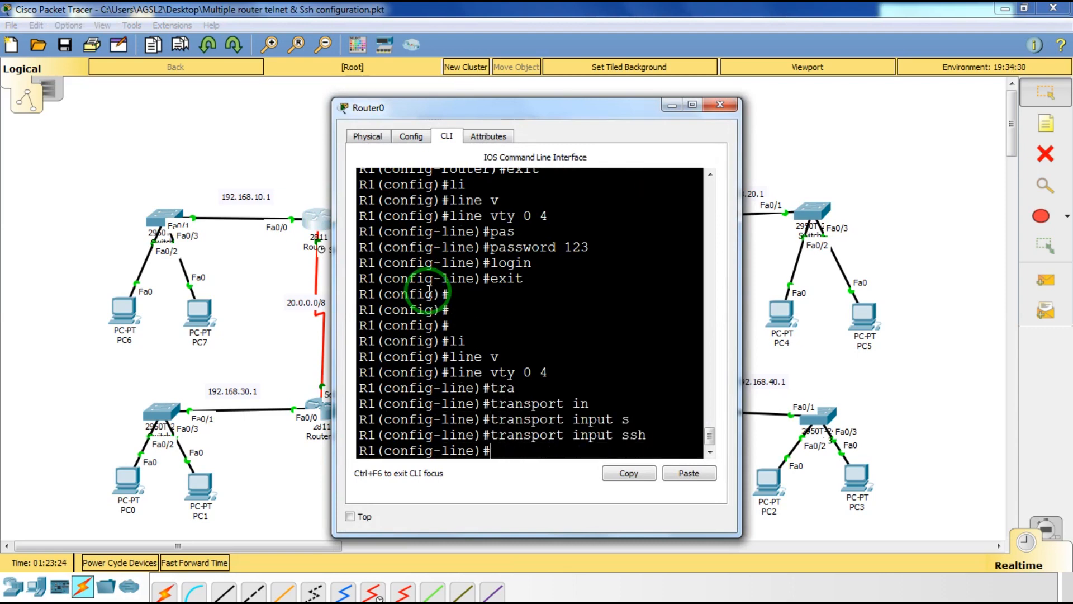
# Give the vty lines a new password, require login, and exit line configuration.
pyautogui.write('pas')
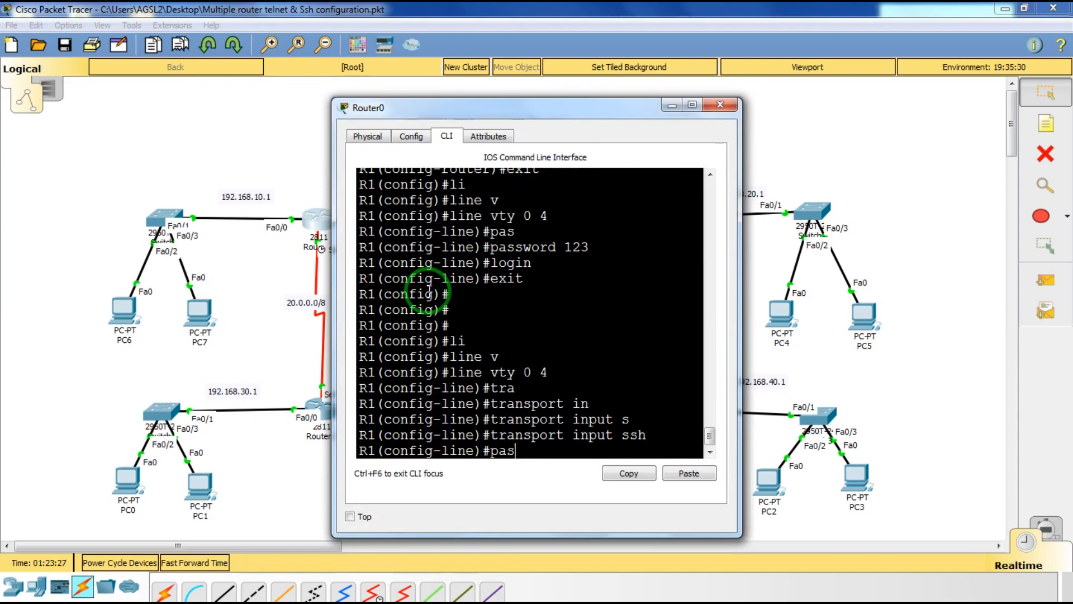
pyautogui.press('Tab')
pyautogui.write('shi')
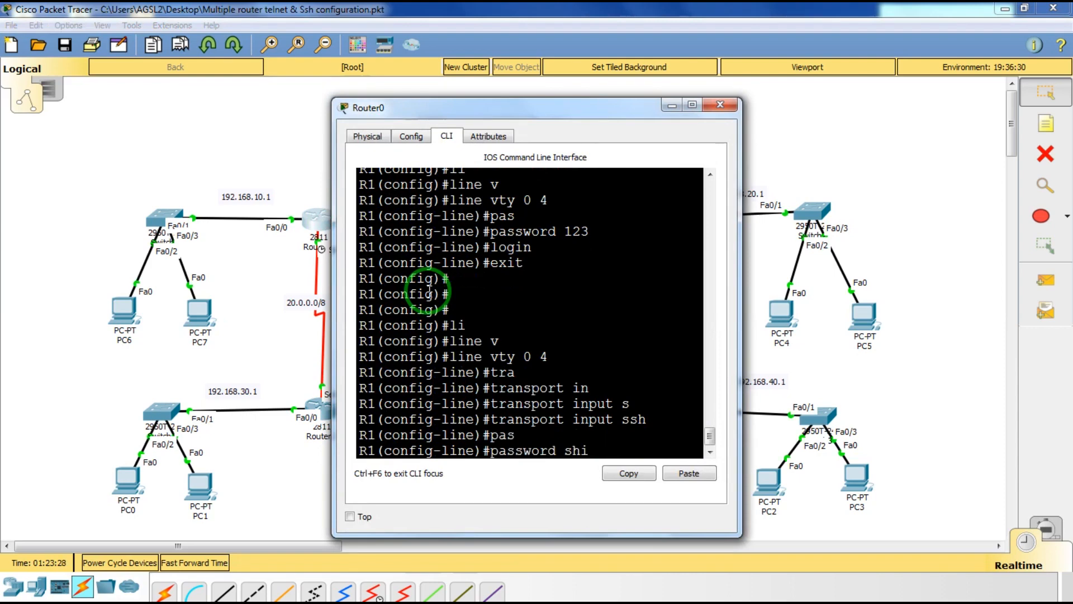
pyautogui.write('rdi')
pyautogui.press('Return')
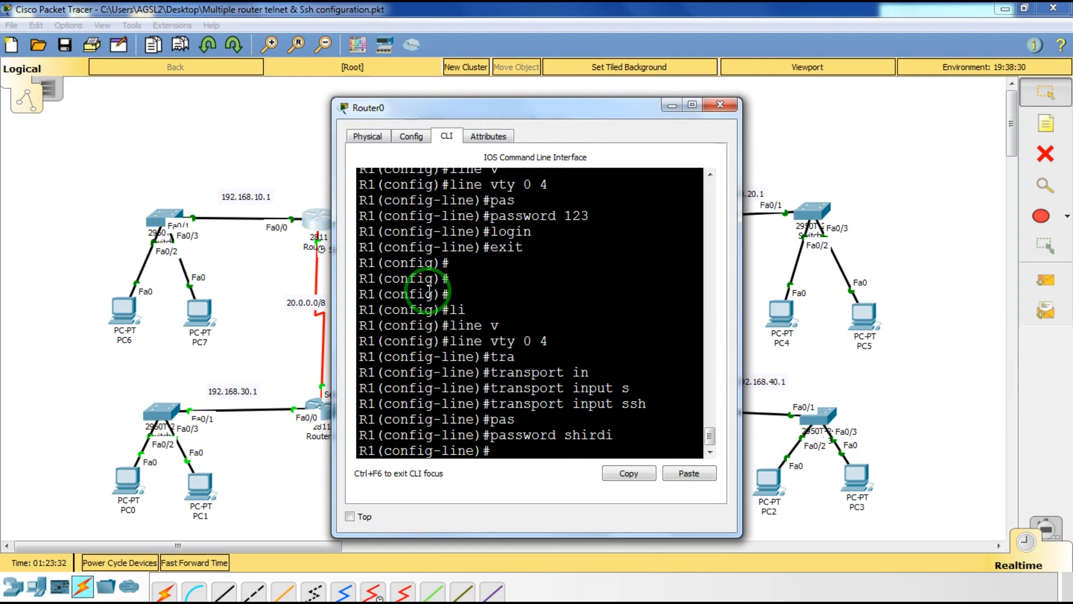
pyautogui.write('logi')
pyautogui.press('Tab')
pyautogui.press('Return')
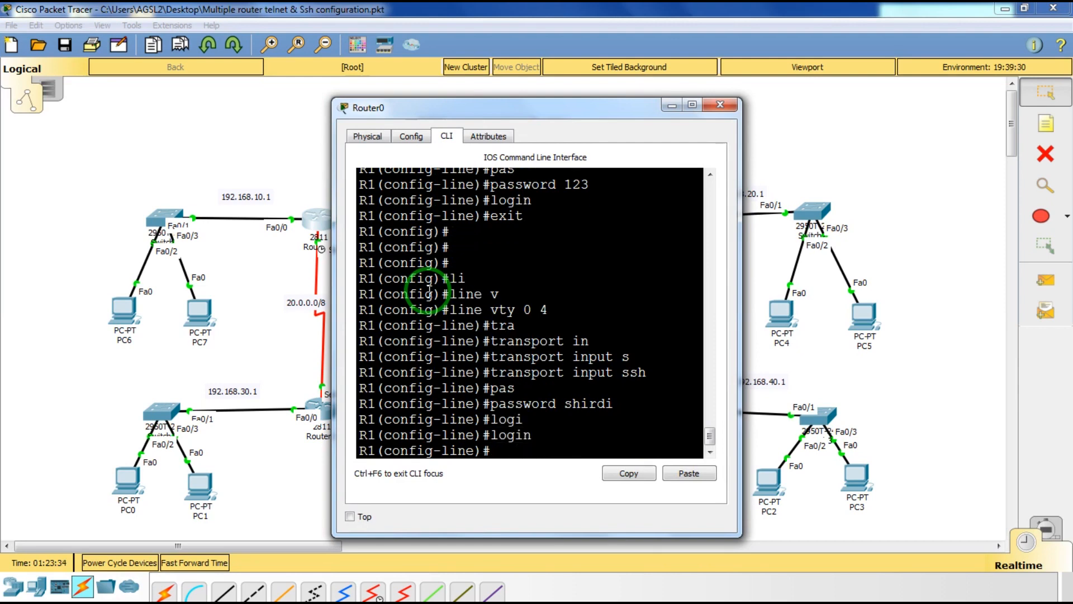
pyautogui.write('ext')
pyautogui.press('BackSpace')
pyautogui.press('Tab')
pyautogui.write('i')
pyautogui.press('Tab')
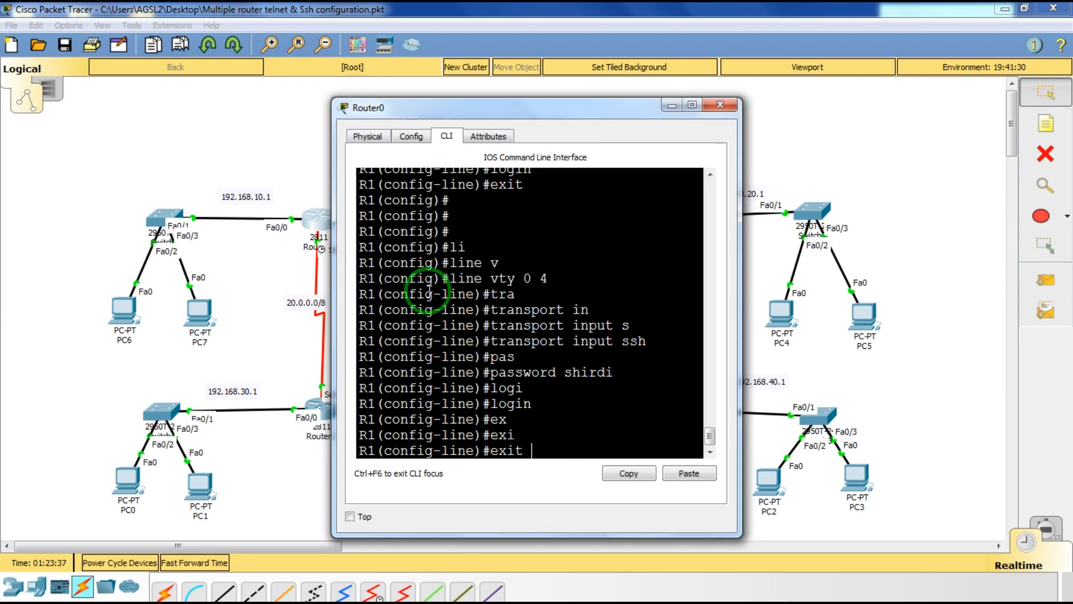
pyautogui.press('Return')
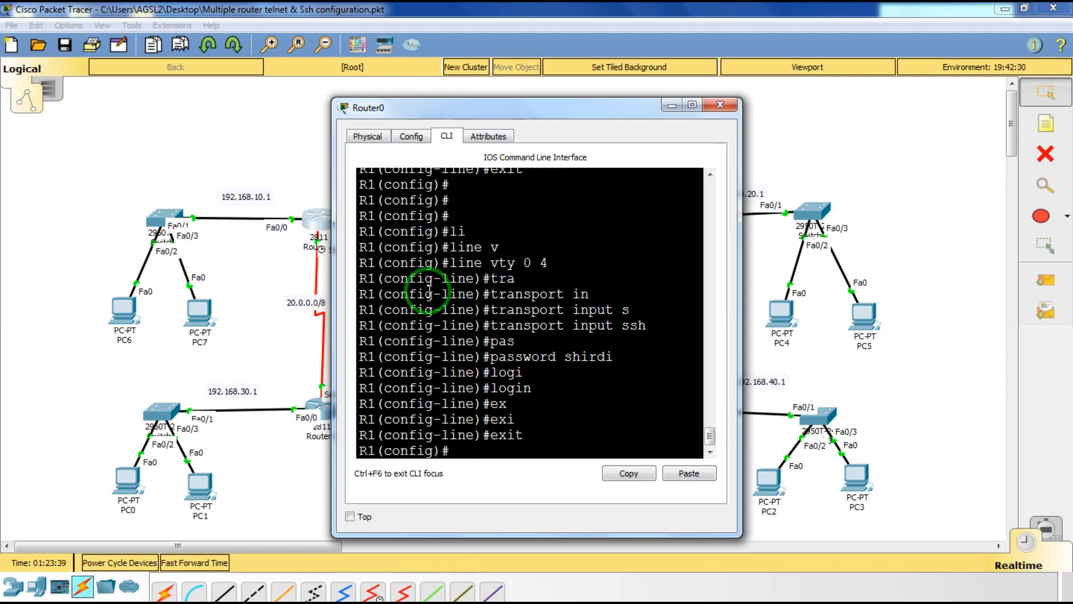
# Run crypto key generate rsa on R1, which asks for a domain name.
pyautogui.write('cry')
pyautogui.press('Tab')
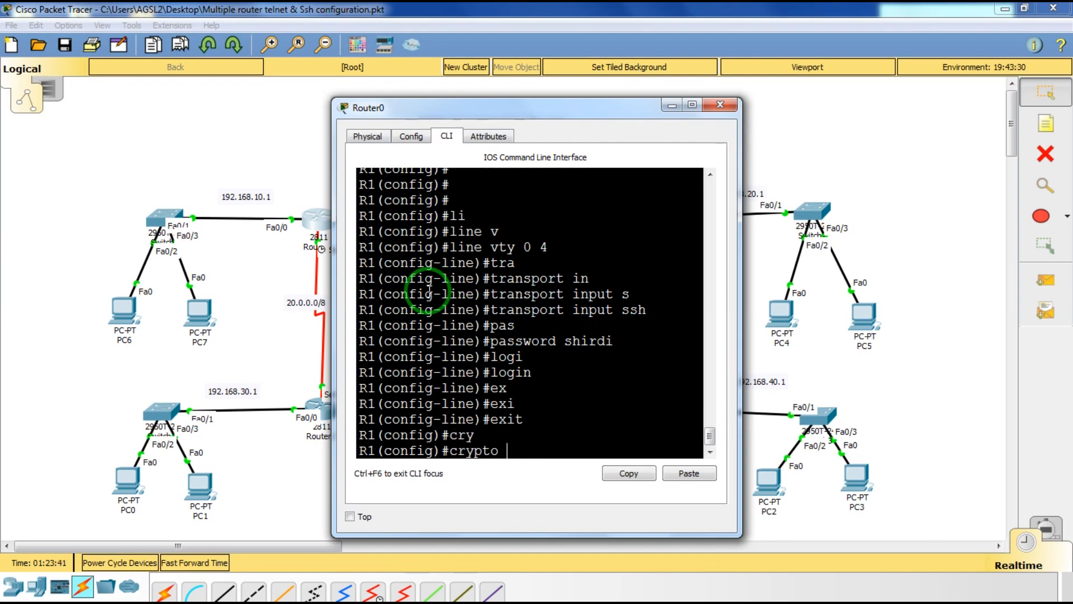
pyautogui.write('ke')
pyautogui.press('Tab')
pyautogui.write('g')
pyautogui.press('Tab')
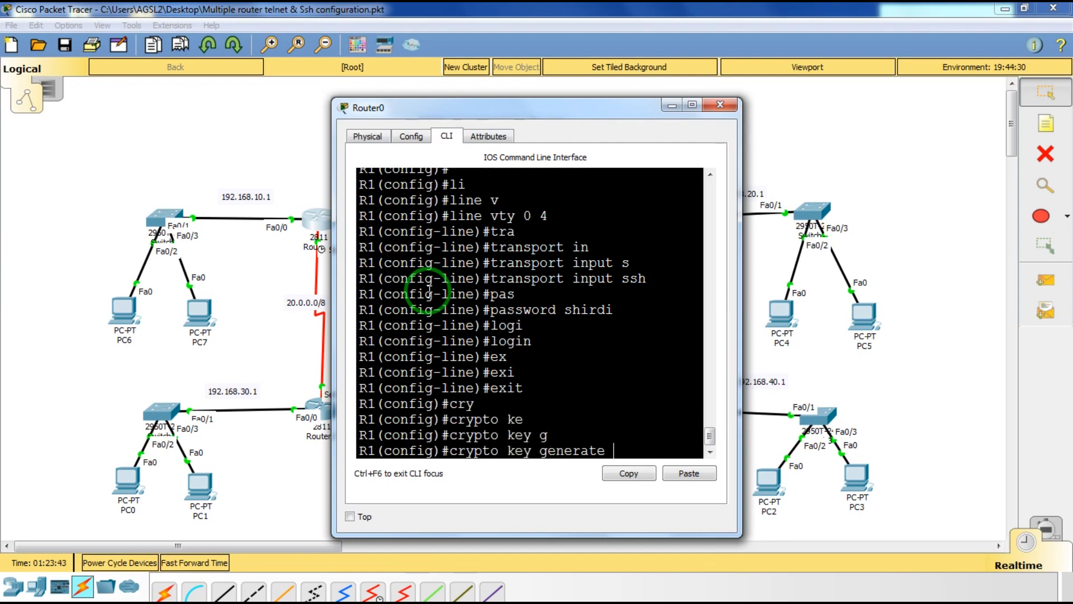
pyautogui.write('r')
pyautogui.press('Tab')
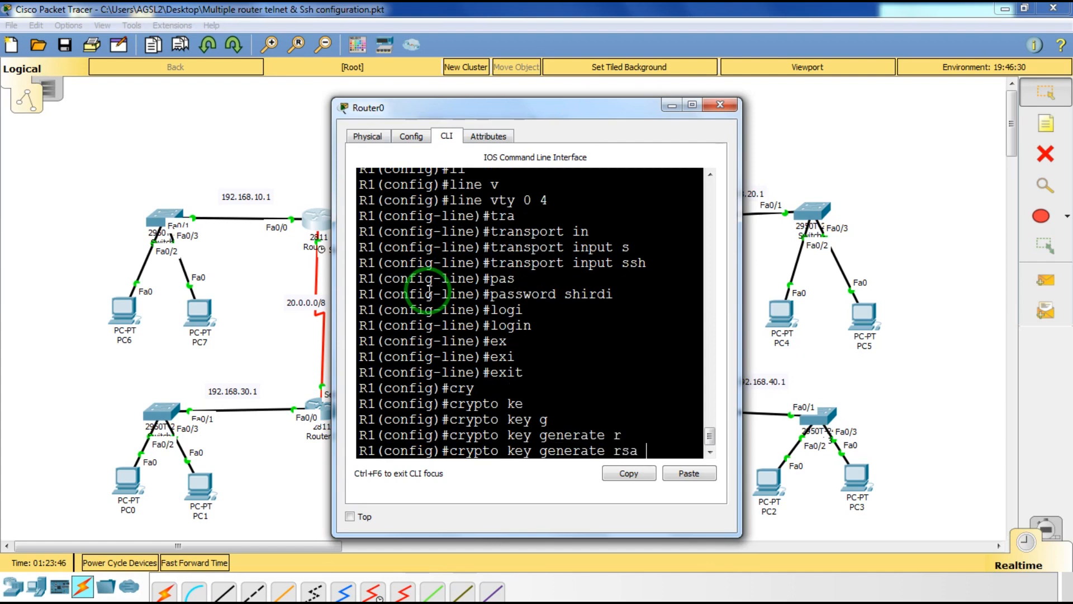
pyautogui.press('Return')
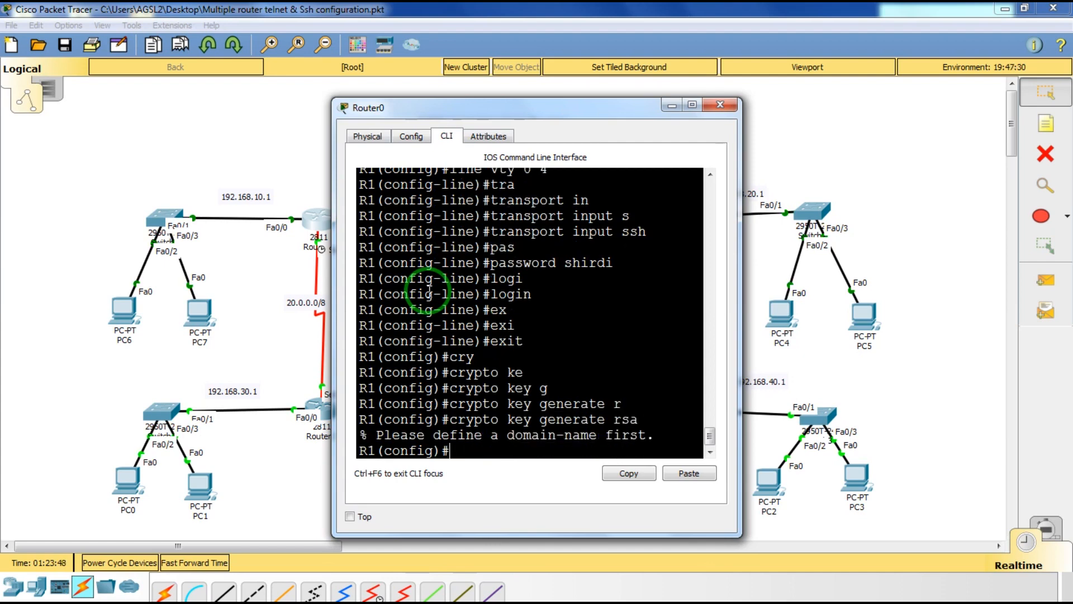
# Check the RSA command's options with ? and rerun it, getting the same domain-name error.
pyautogui.press('Up')
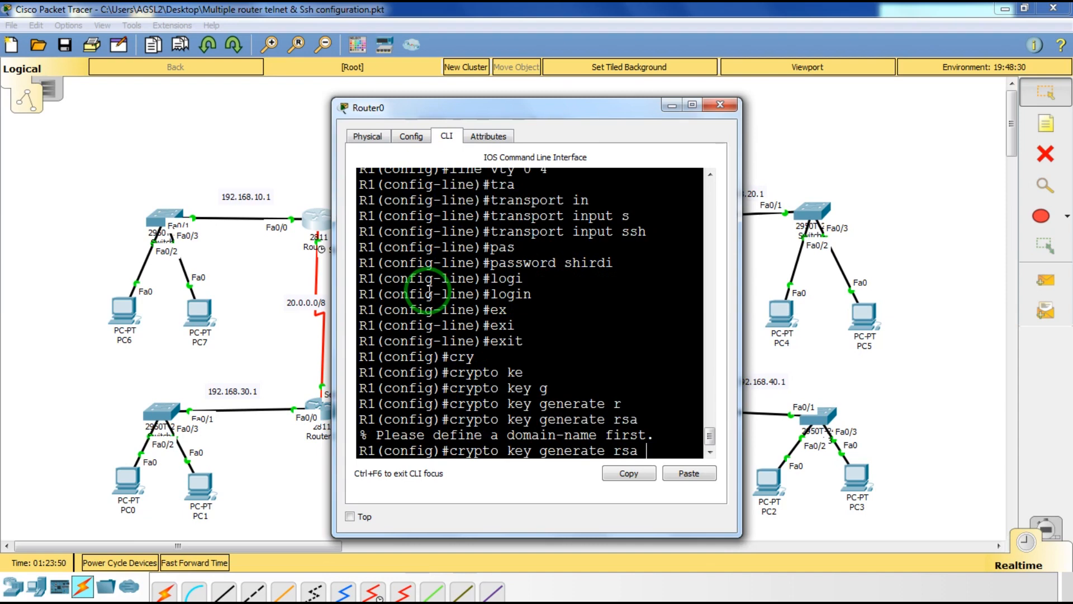
pyautogui.write('ss')
pyautogui.press('BackSpace')
pyautogui.press('BackSpace')
pyautogui.write('?')
pyautogui.press('Return')
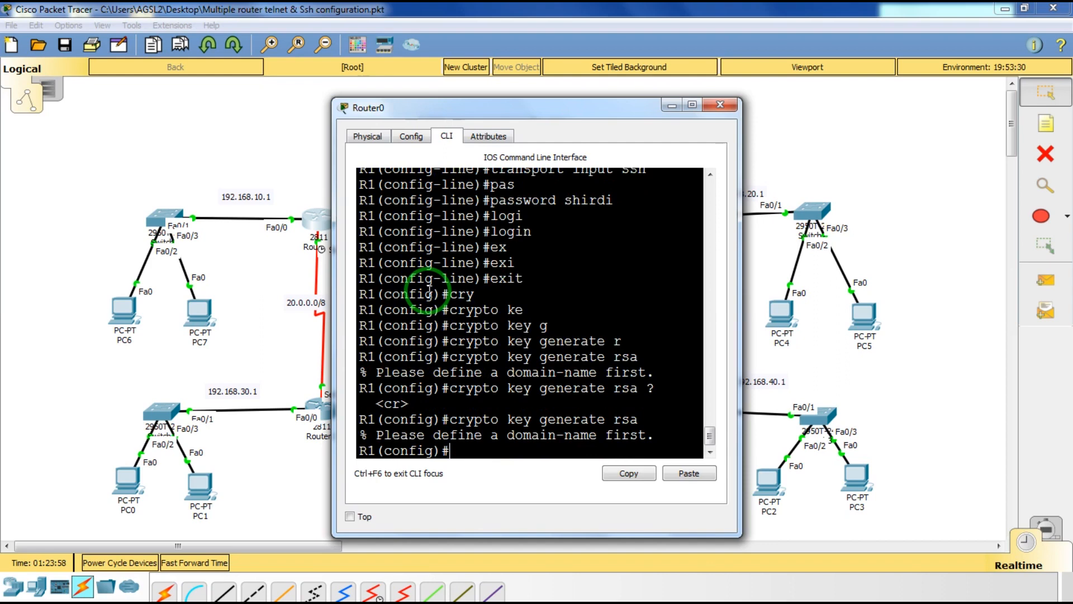
# Set R1's IP domain name to saileela.com.
pyautogui.write('domain')
pyautogui.press('BackSpace')
pyautogui.press('BackSpace')
pyautogui.press('BackSpace')
pyautogui.press('BackSpace')
pyautogui.press('BackSpace')
pyautogui.press('BackSpace')
pyautogui.write('ip do')
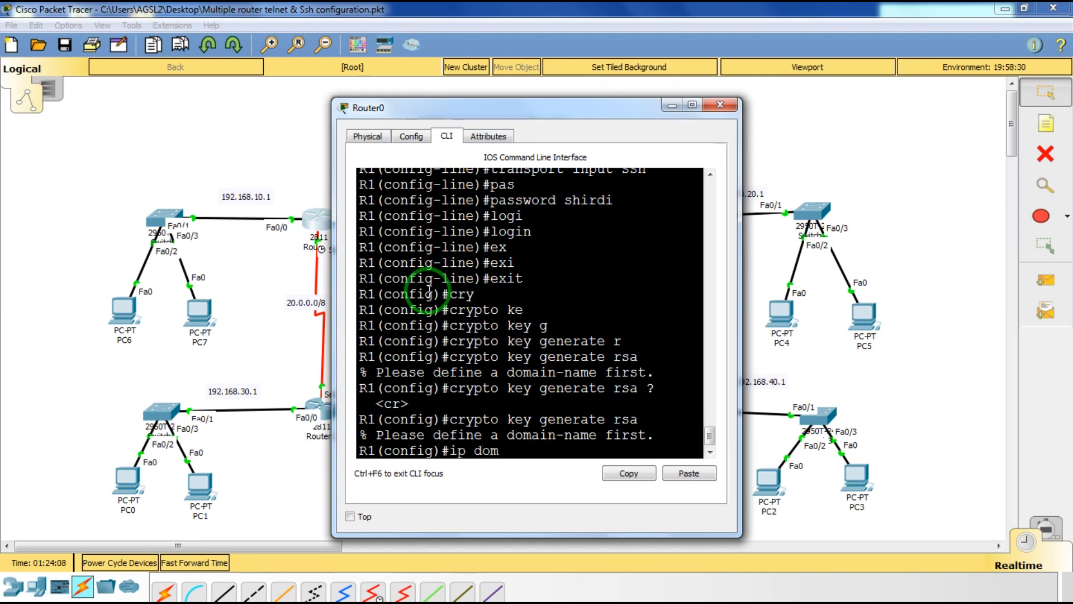
pyautogui.press('Tab')
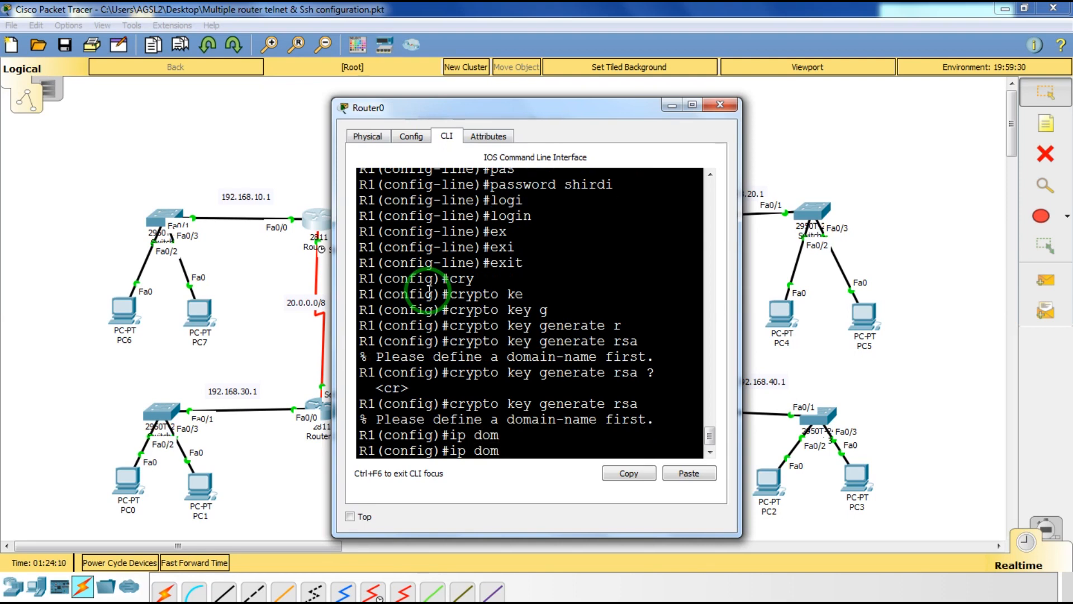
pyautogui.write('ai')
pyautogui.press('Tab')
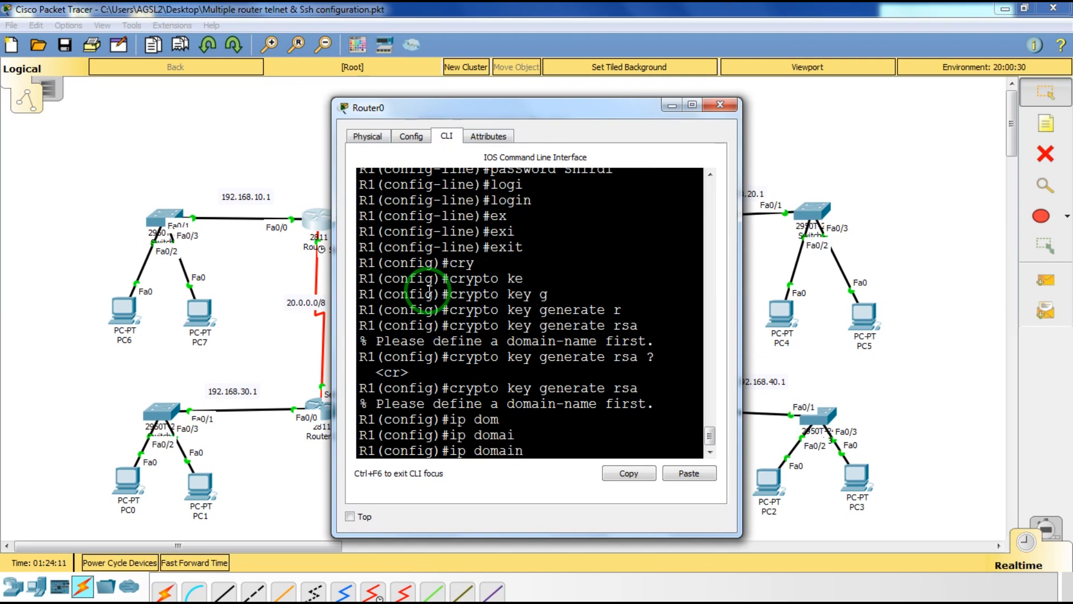
pyautogui.write('na')
pyautogui.press('Tab')
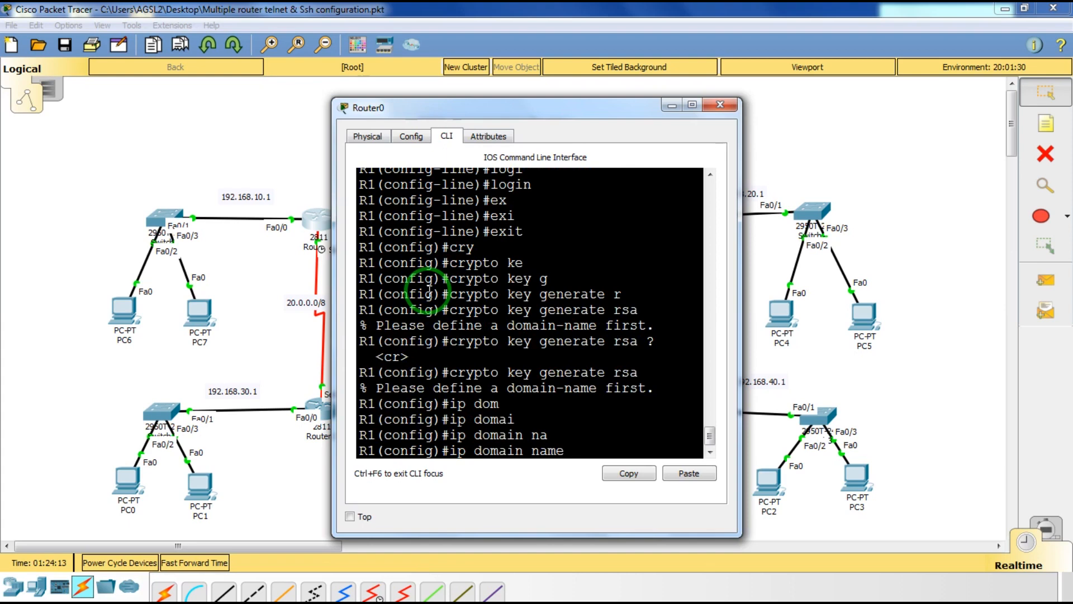
pyautogui.write('saileela.com')
pyautogui.press('Return')
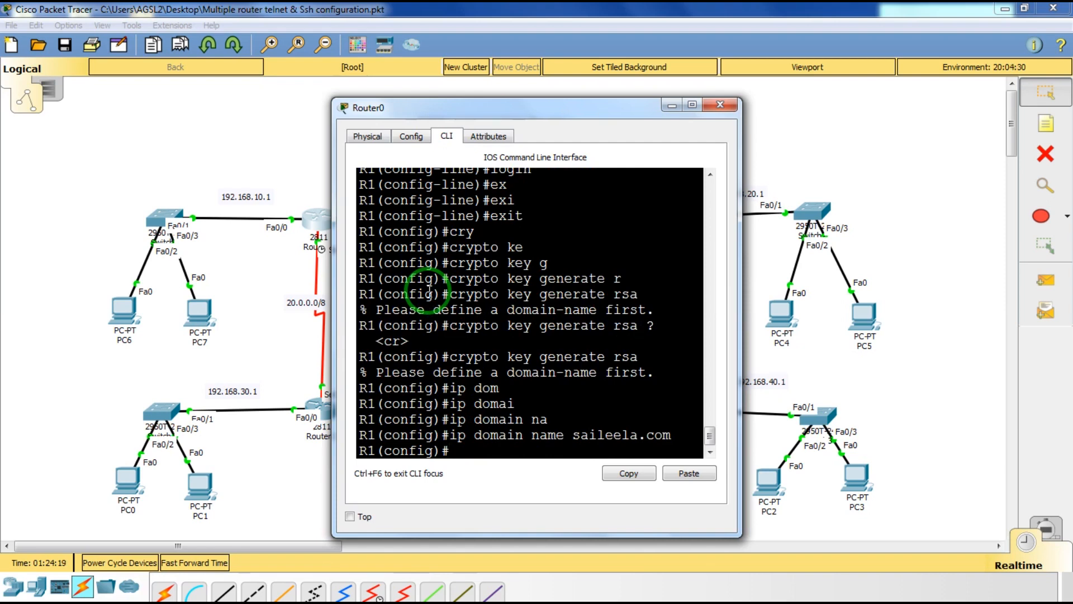
# Generate 1024-bit RSA keys on R1 with crypto key generate rsa.
pyautogui.write('cry')
pyautogui.press('Tab')
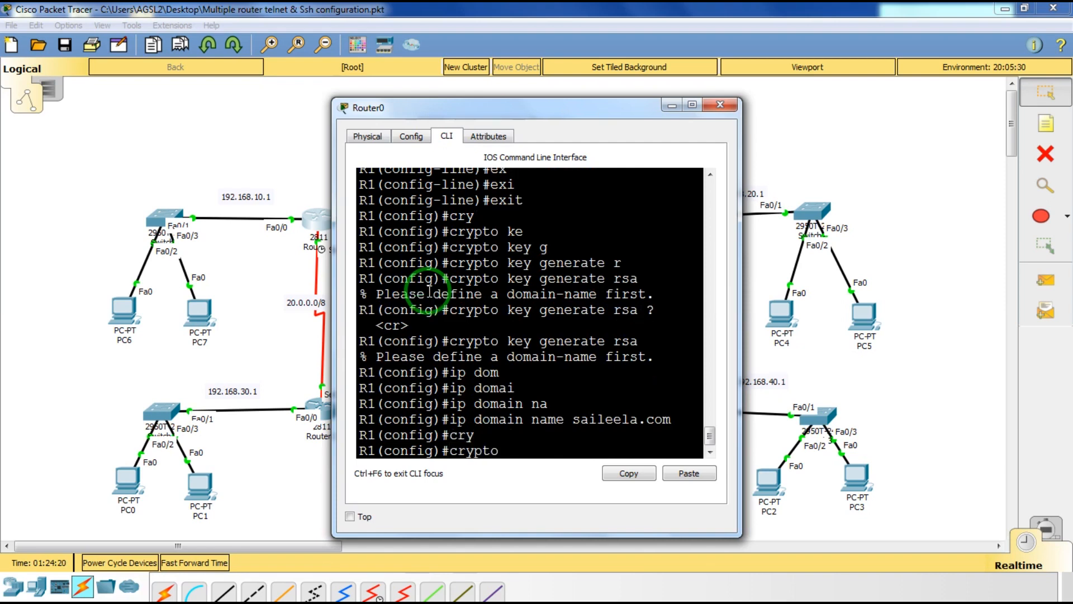
pyautogui.write('k')
pyautogui.press('Tab')
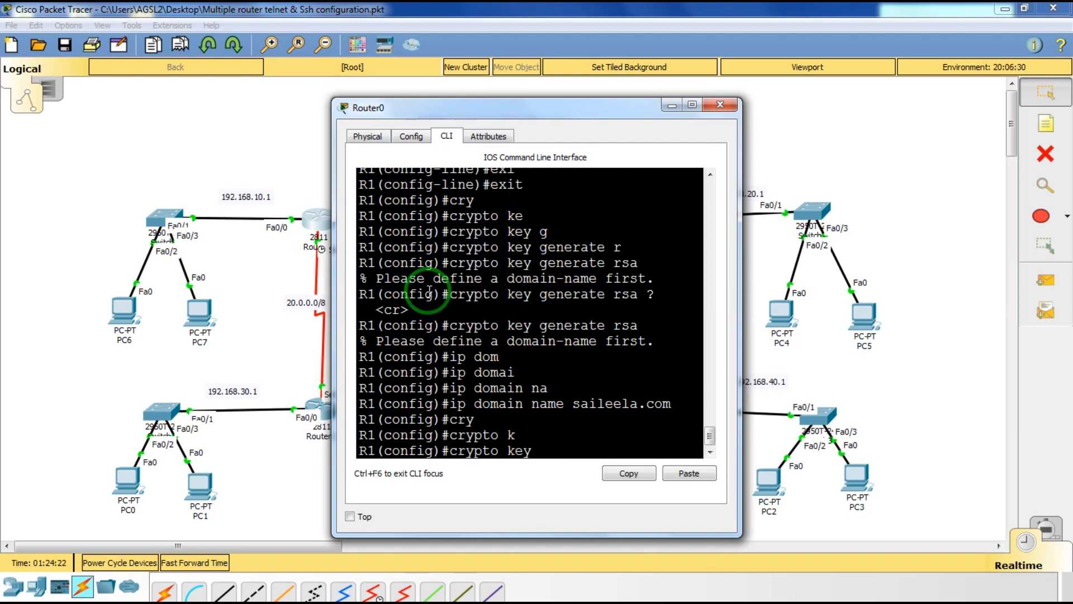
pyautogui.write('g')
pyautogui.press('Tab')
pyautogui.write('r')
pyautogui.press('Tab')
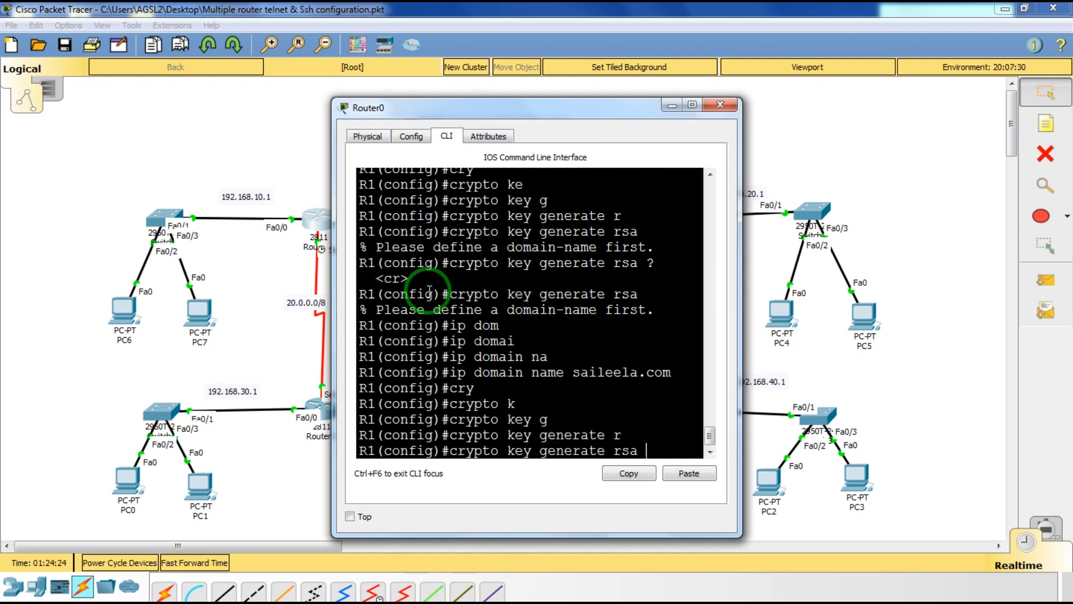
pyautogui.press('Return')
pyautogui.write('1')
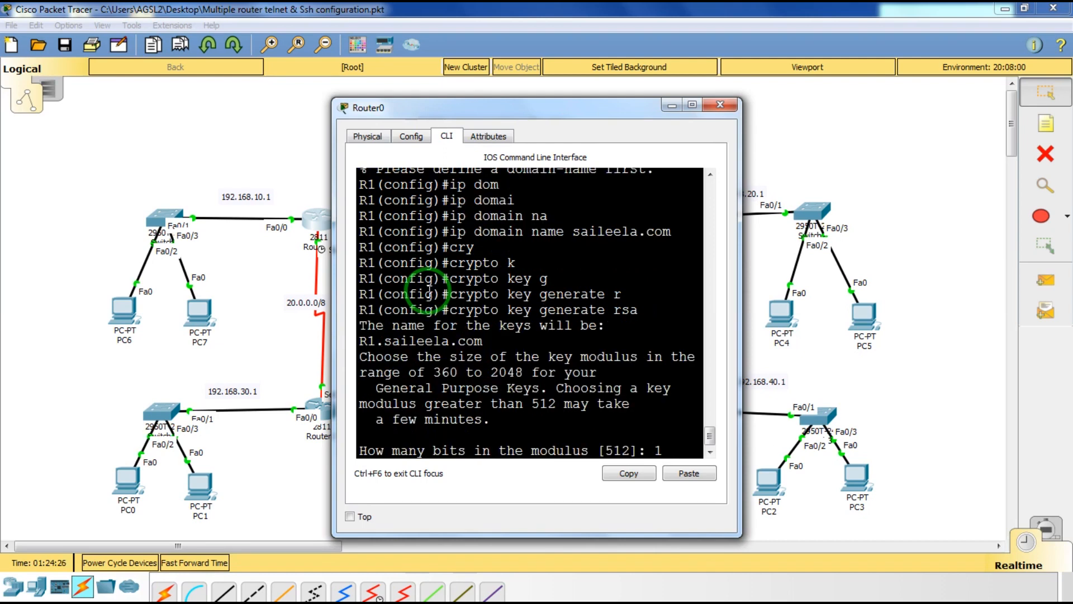
pyautogui.write('024')
pyautogui.press('Return')
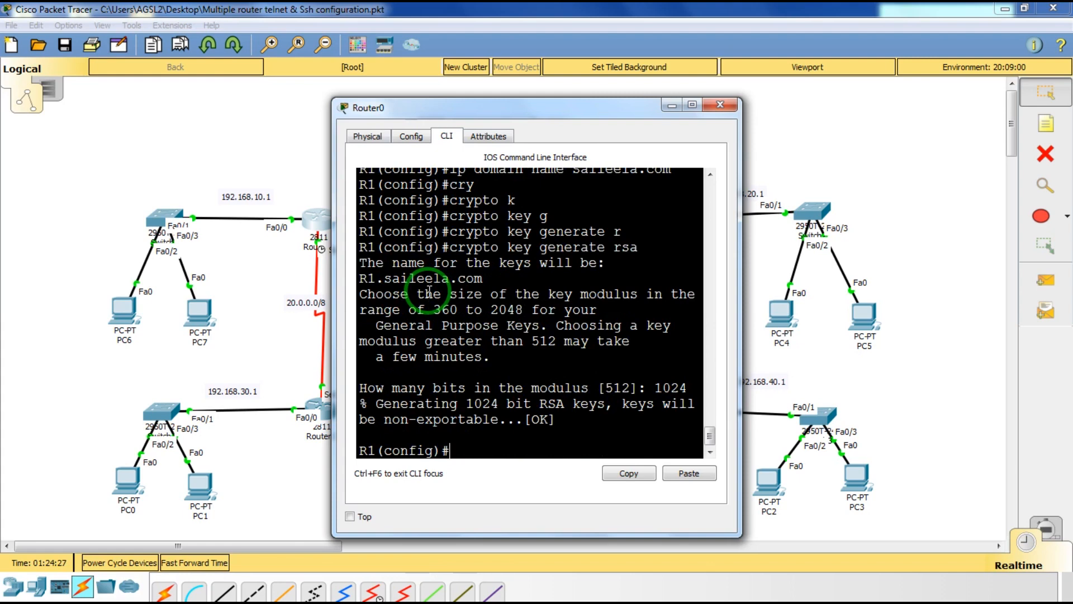
# Exit configuration mode on R1 and close the Router0 window.
pyautogui.write('exit')
pyautogui.press('Return')
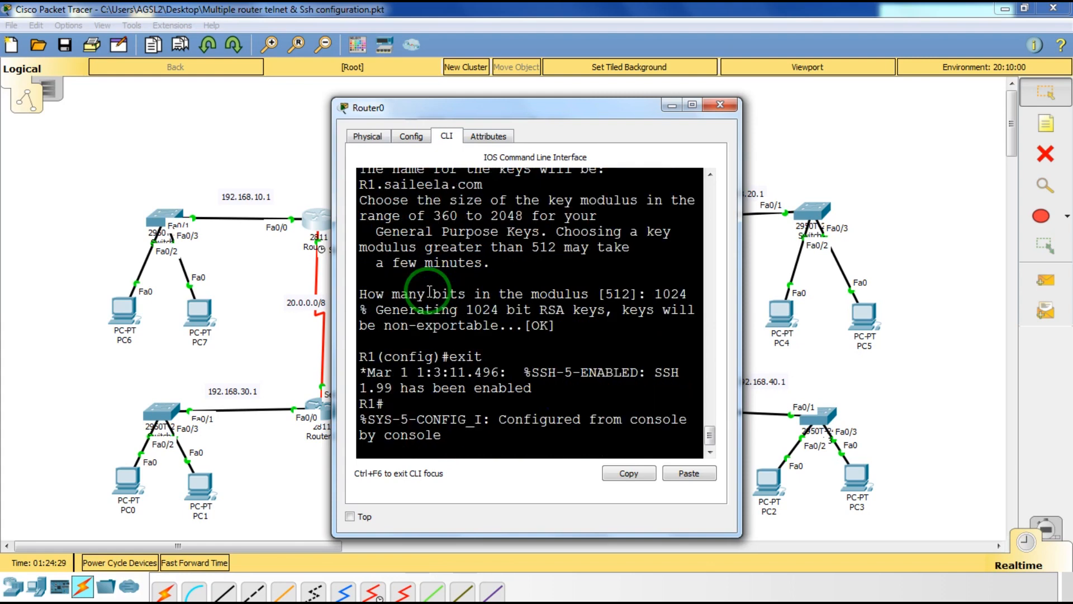
pyautogui.press('Return')
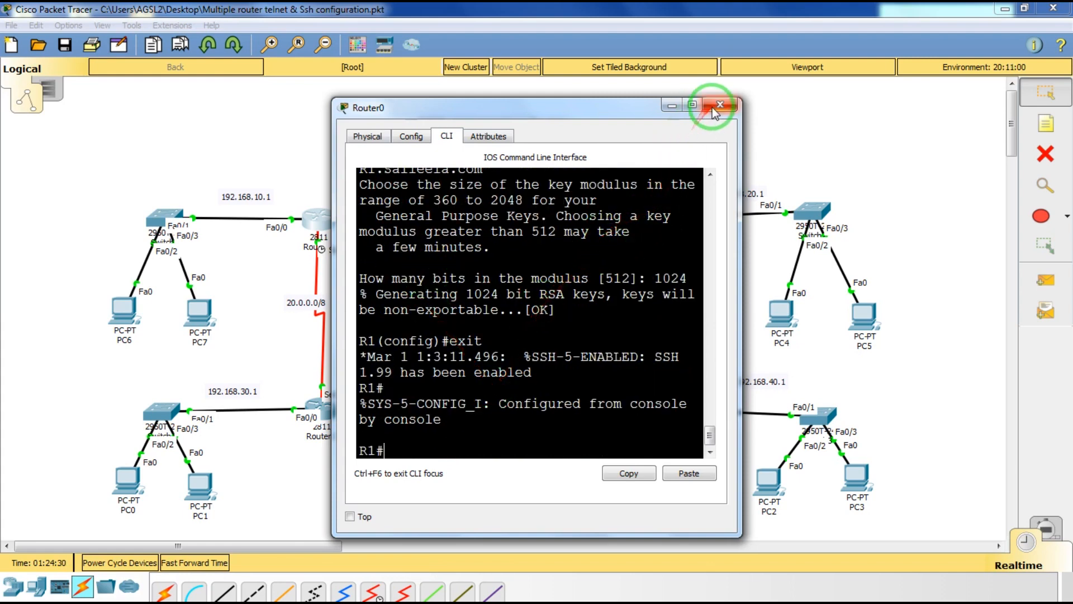
pyautogui.click(717, 105)
# Open router R2's CLI and enter privileged, then global configuration mode.
pyautogui.click(657, 222)
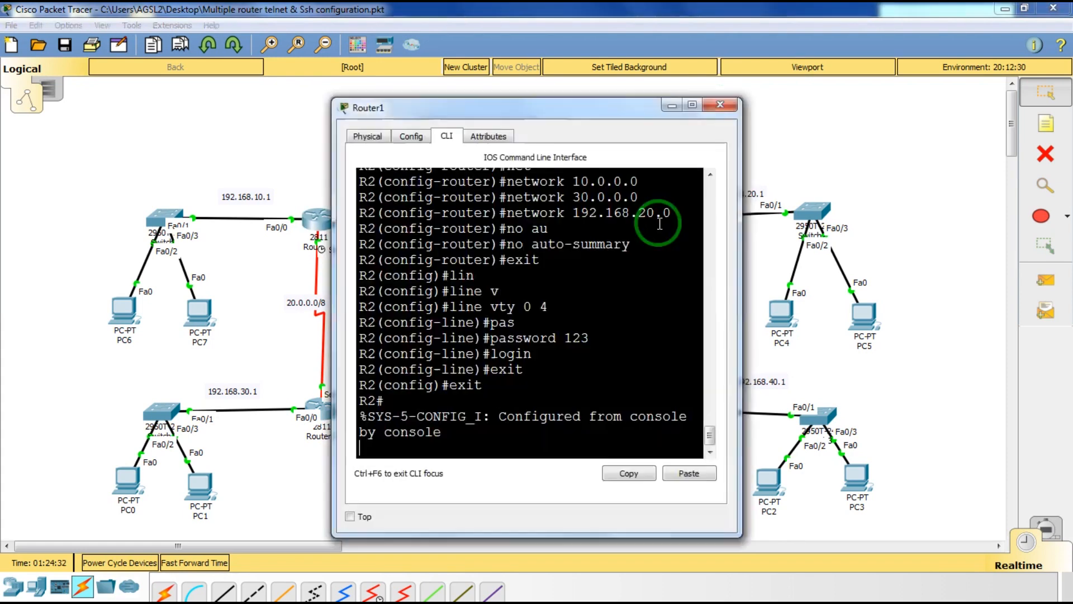
pyautogui.press('Return')
pyautogui.press('Return')
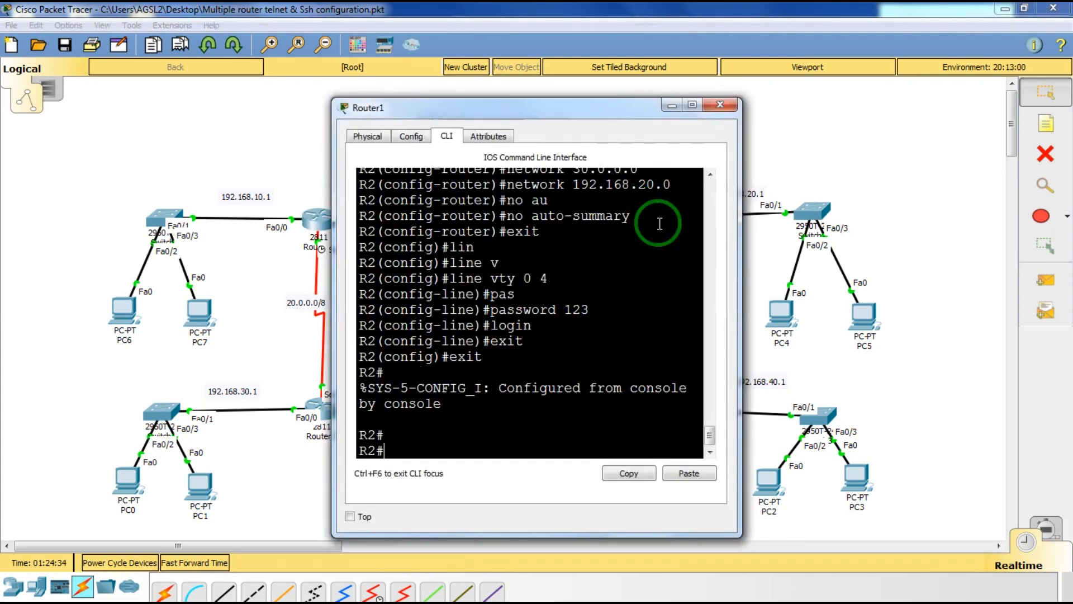
pyautogui.write('en')
pyautogui.press('Tab')
pyautogui.press('Return')
pyautogui.write('co')
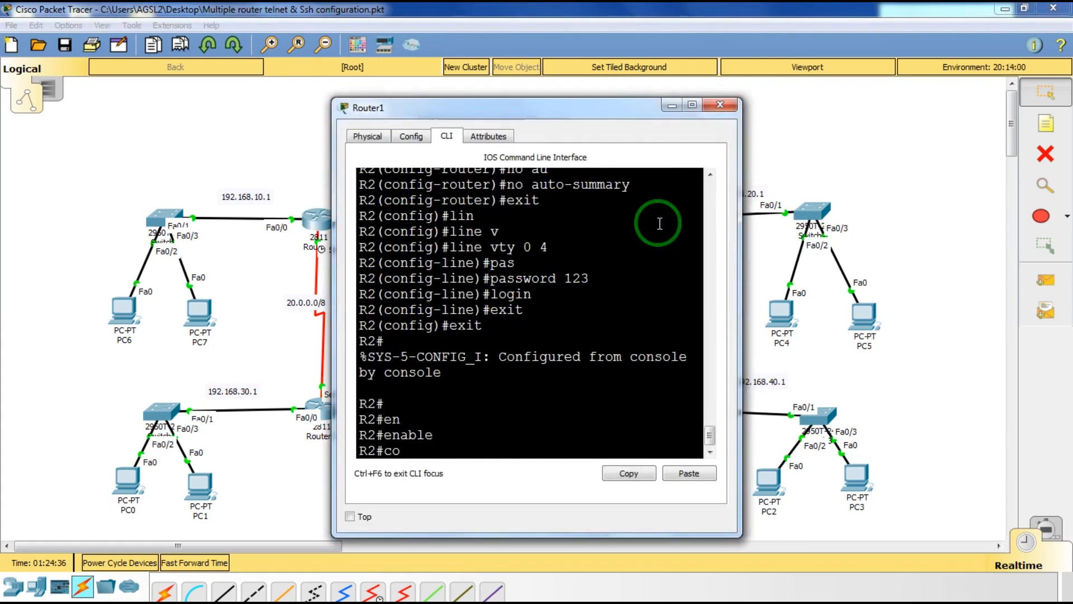
pyautogui.write('nf')
pyautogui.press('Tab')
pyautogui.write('t')
pyautogui.press('Tab')
pyautogui.press('Return')
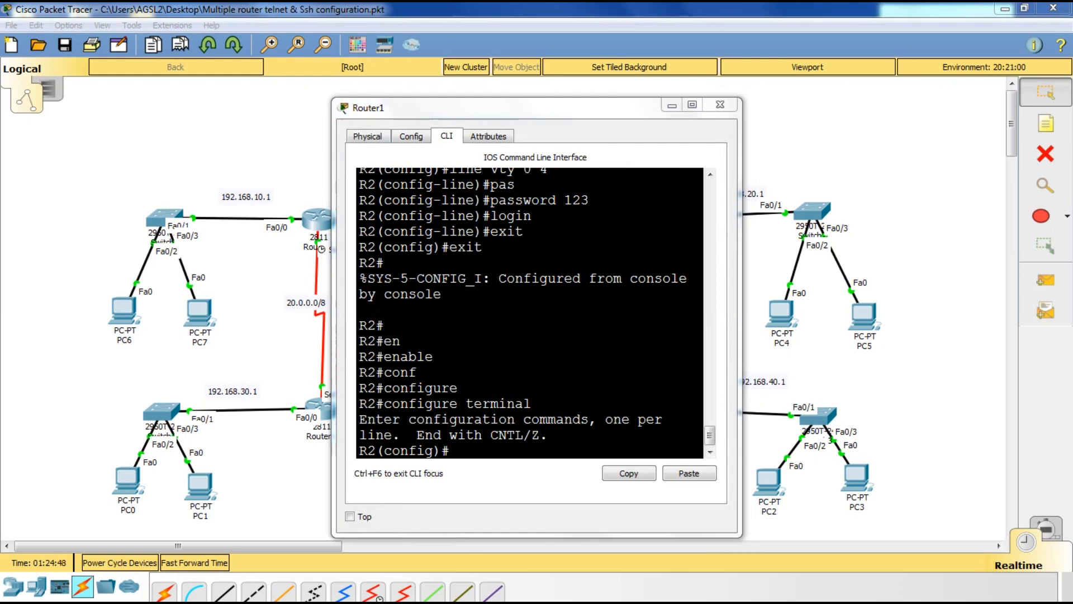
# Run 'ip domain name saileela.com' on R2.
pyautogui.click(464, 458)
pyautogui.write('ip')
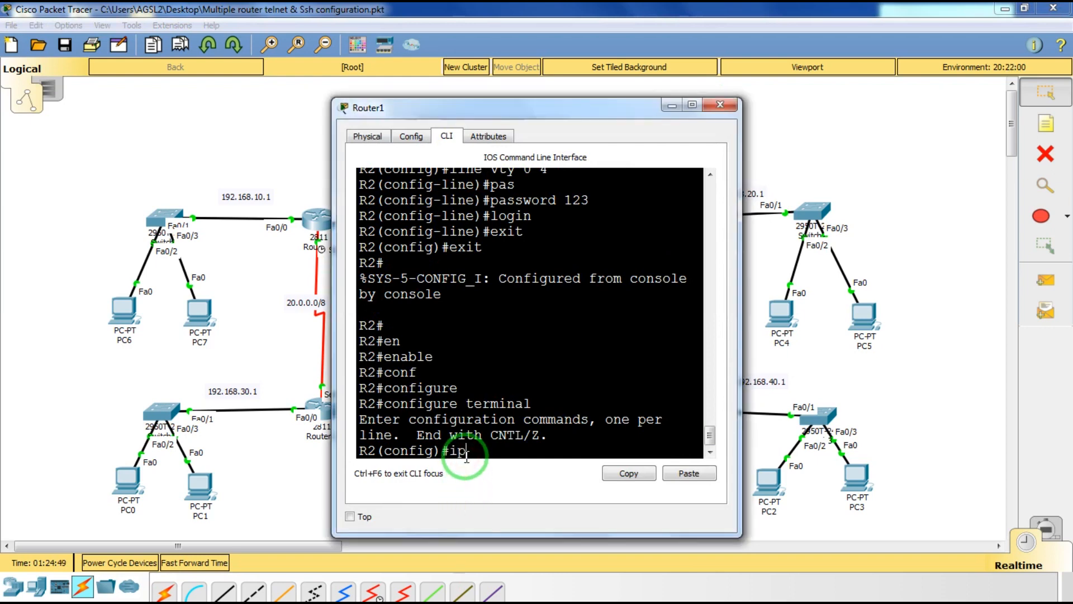
pyautogui.write(' domian')
pyautogui.press('Tab')
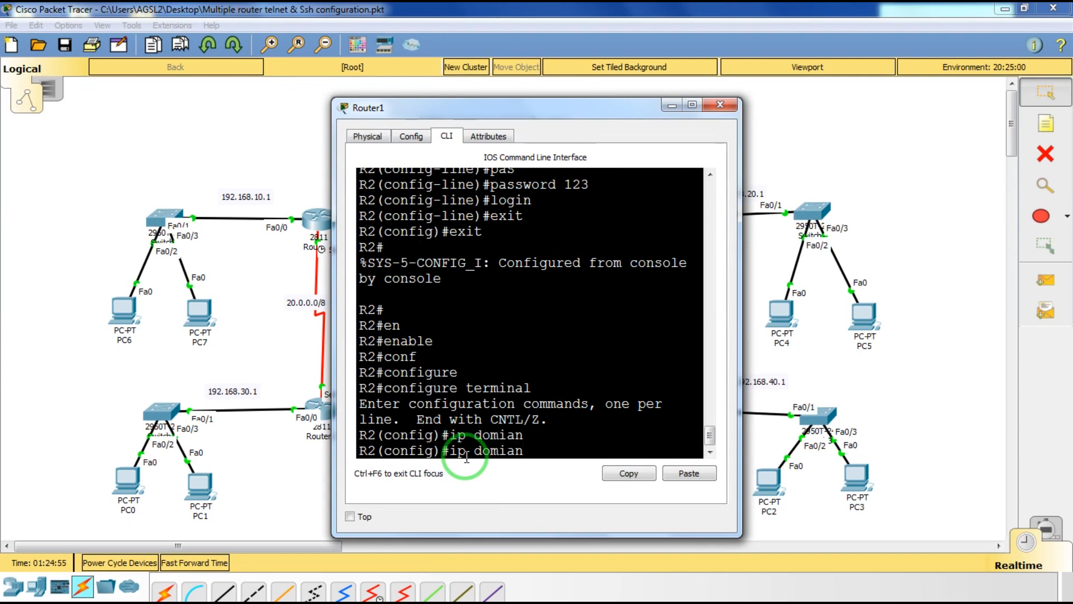
pyautogui.press('BackSpace')
pyautogui.press('BackSpace')
pyautogui.press('BackSpace')
pyautogui.press('BackSpace')
pyautogui.write('main')
pyautogui.press('Tab')
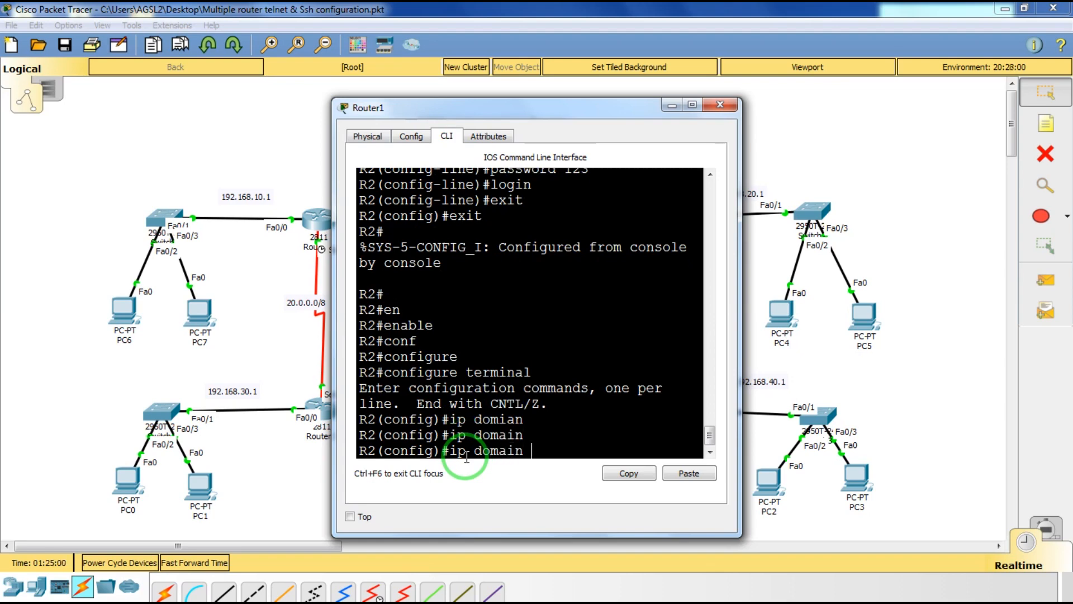
pyautogui.write('nam')
pyautogui.press('Tab')
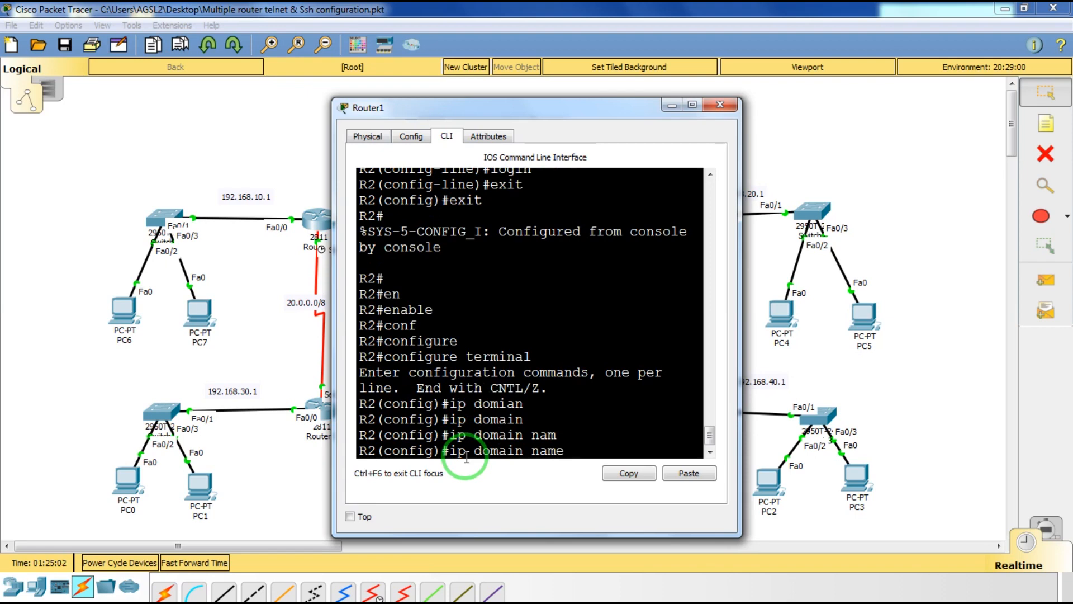
pyautogui.write('saileela.com')
pyautogui.press('Return')
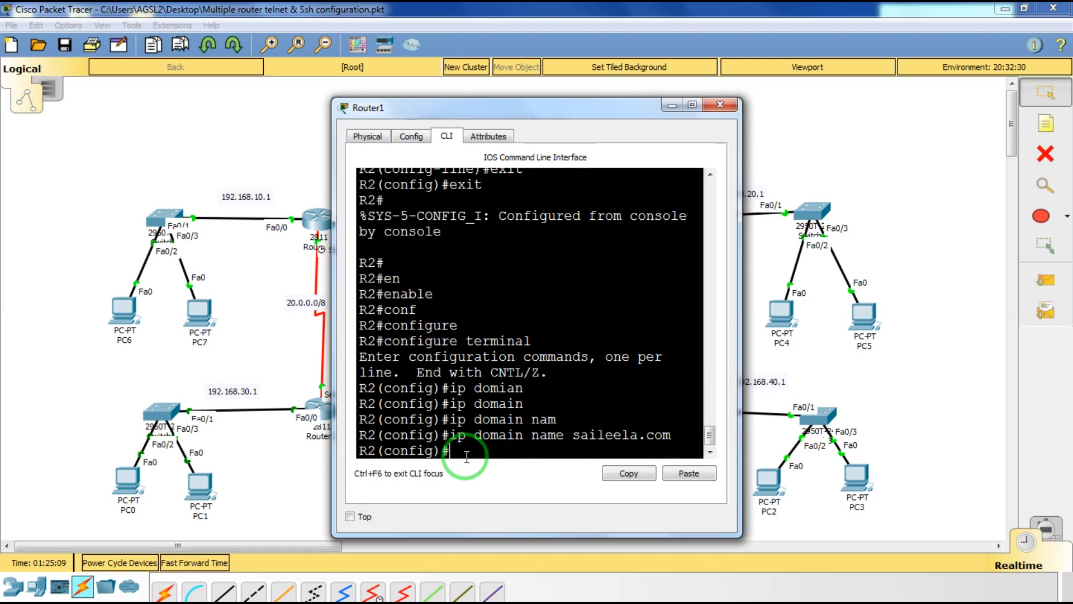
# Enter line vty 0 4 and set transport input to SSH only.
pyautogui.write('lin')
pyautogui.press('Tab')
pyautogui.write('v')
pyautogui.press('Tab')
pyautogui.write('0 4')
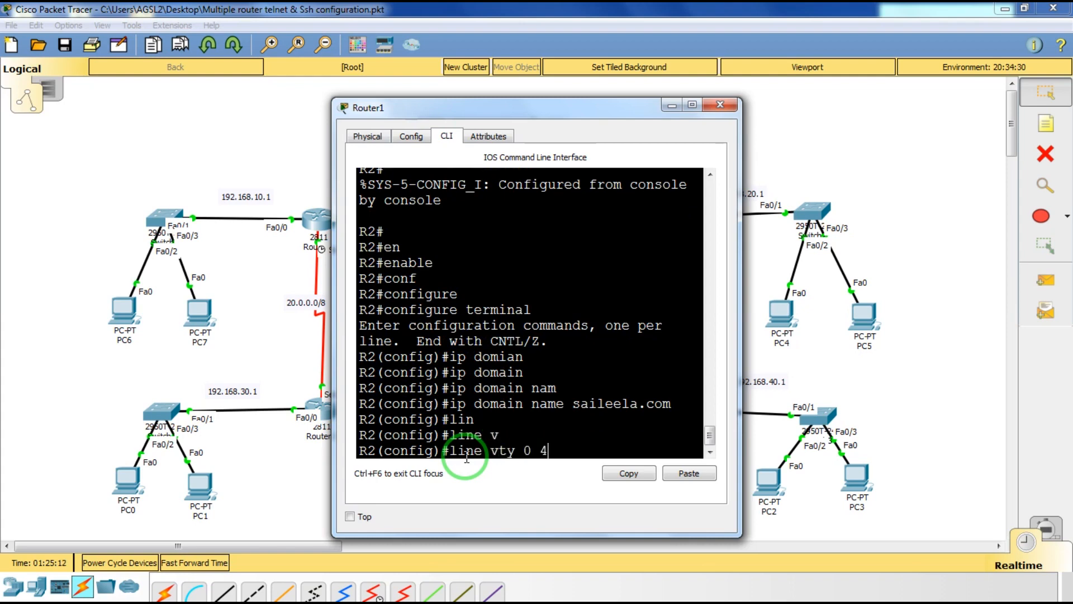
pyautogui.press('Return')
pyautogui.write('tr')
pyautogui.press('Tab')
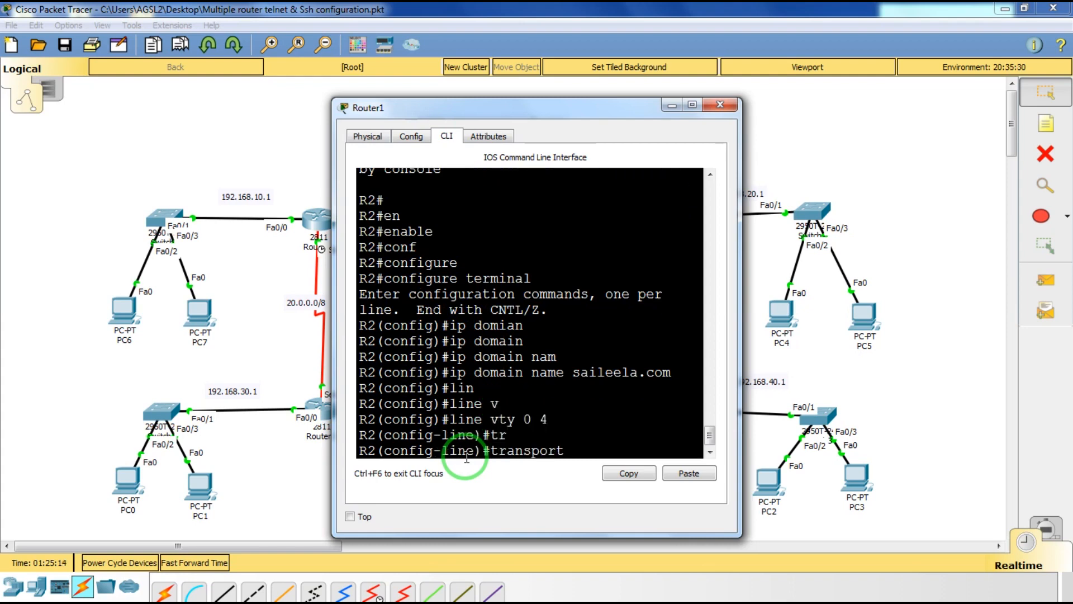
pyautogui.write('in')
pyautogui.press('Tab')
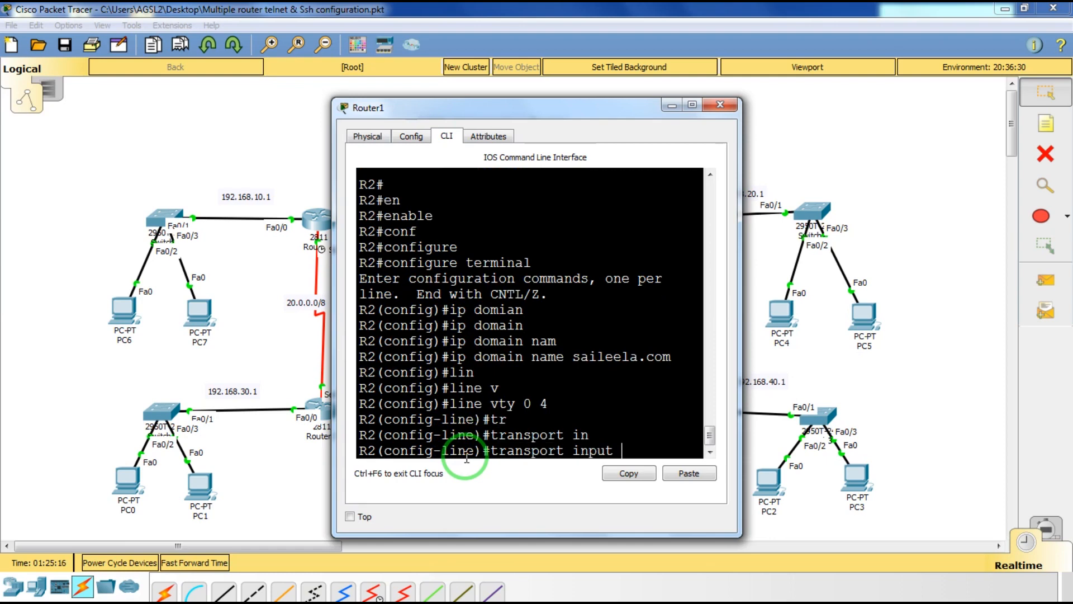
pyautogui.write('ss')
pyautogui.press('Tab')
pyautogui.press('Return')
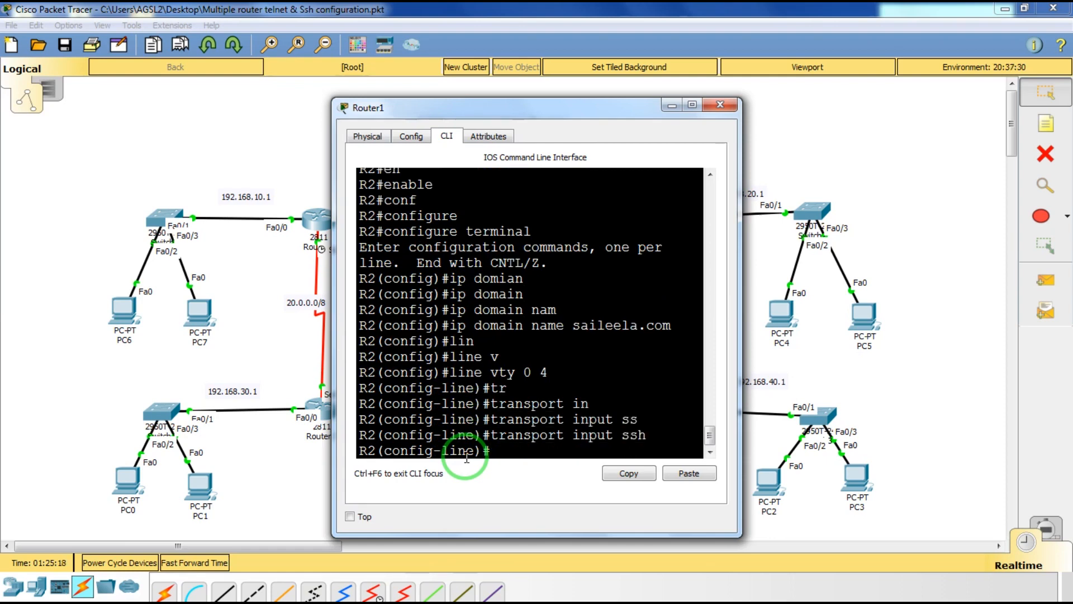
# Give the vty lines a password, require login, and return to global configuration.
pyautogui.write('pas')
pyautogui.press('Tab')
pyautogui.write('shirdi')
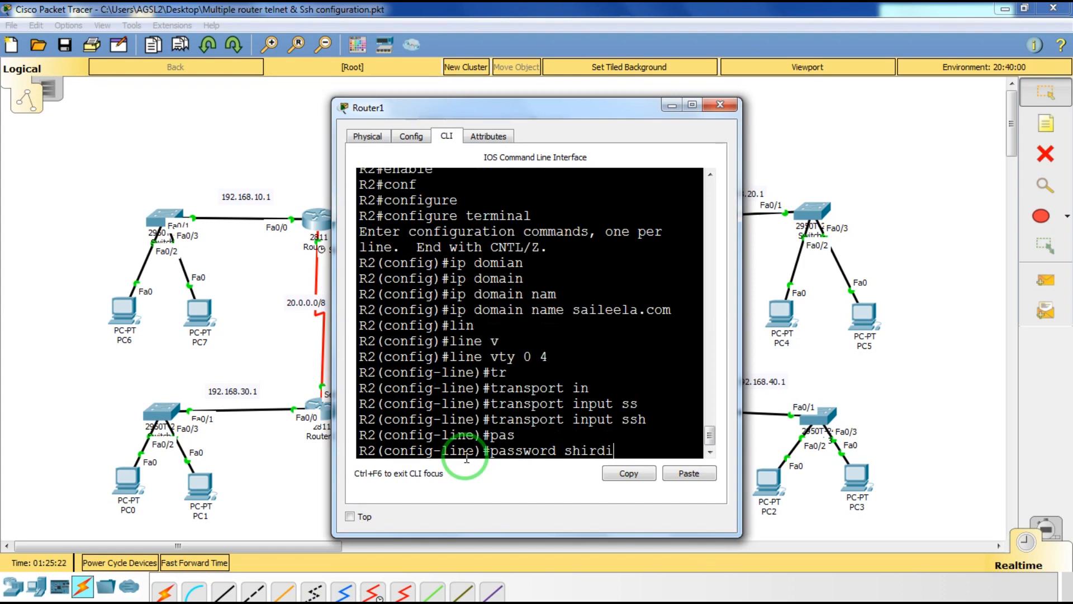
pyautogui.press('Return')
pyautogui.write('log')
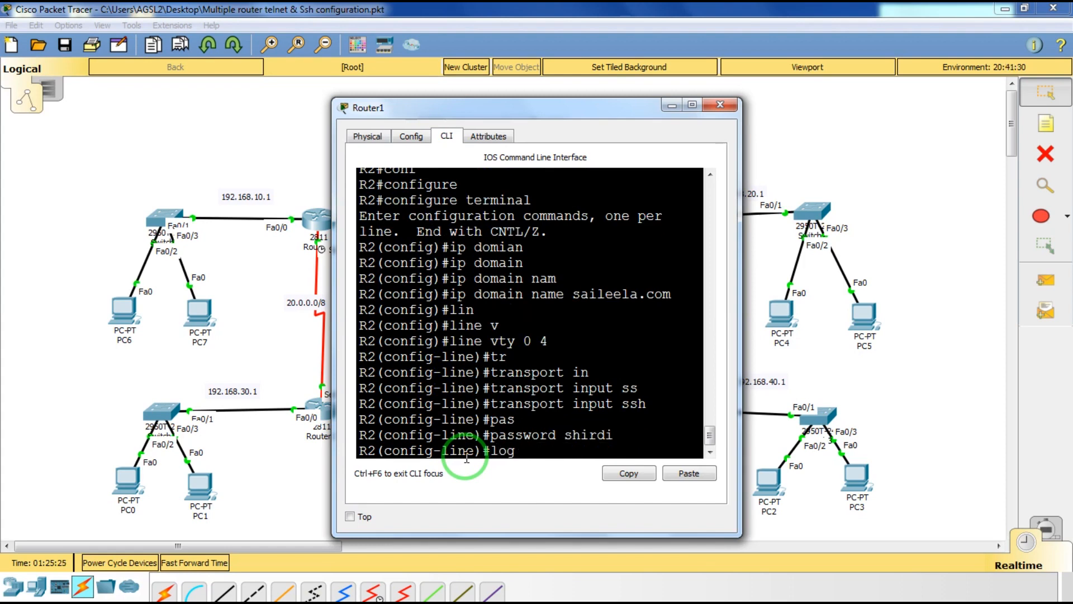
pyautogui.press('BackSpace')
pyautogui.press('Tab')
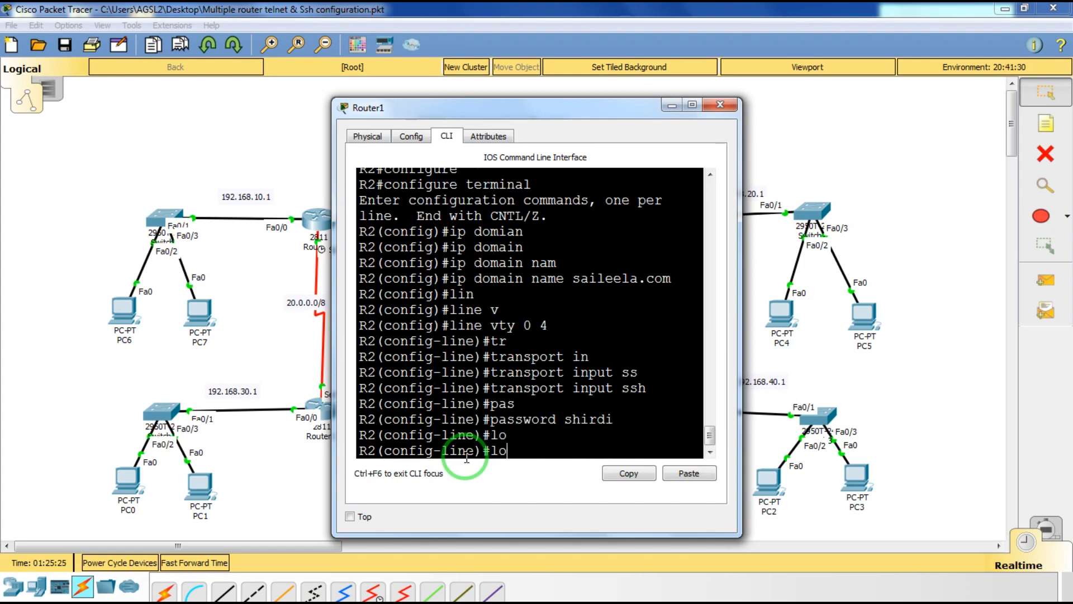
pyautogui.write('gin')
pyautogui.press('Return')
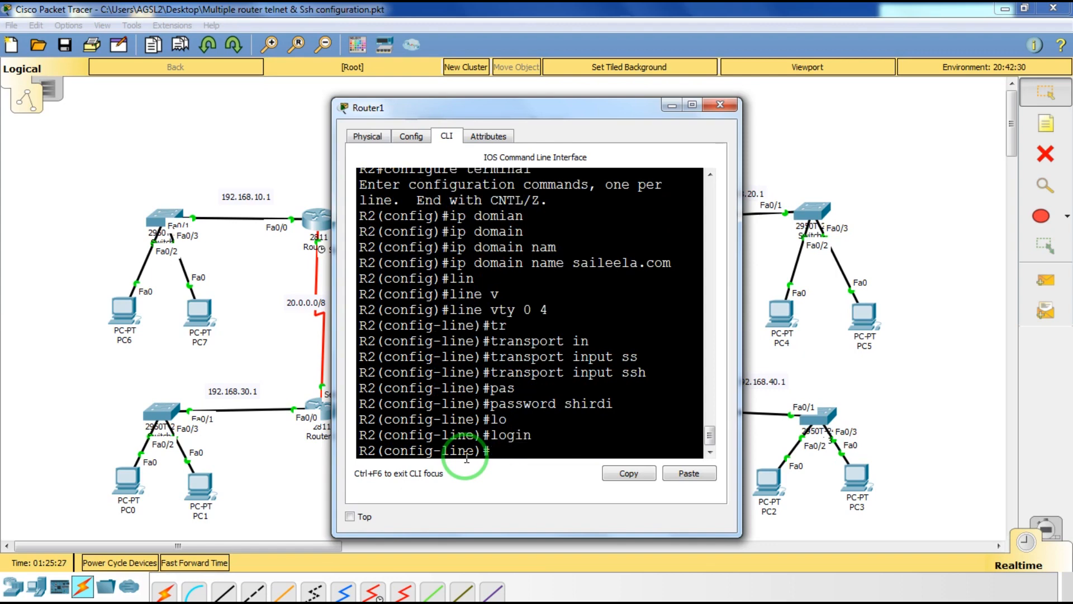
pyautogui.write('exit')
pyautogui.press('Return')
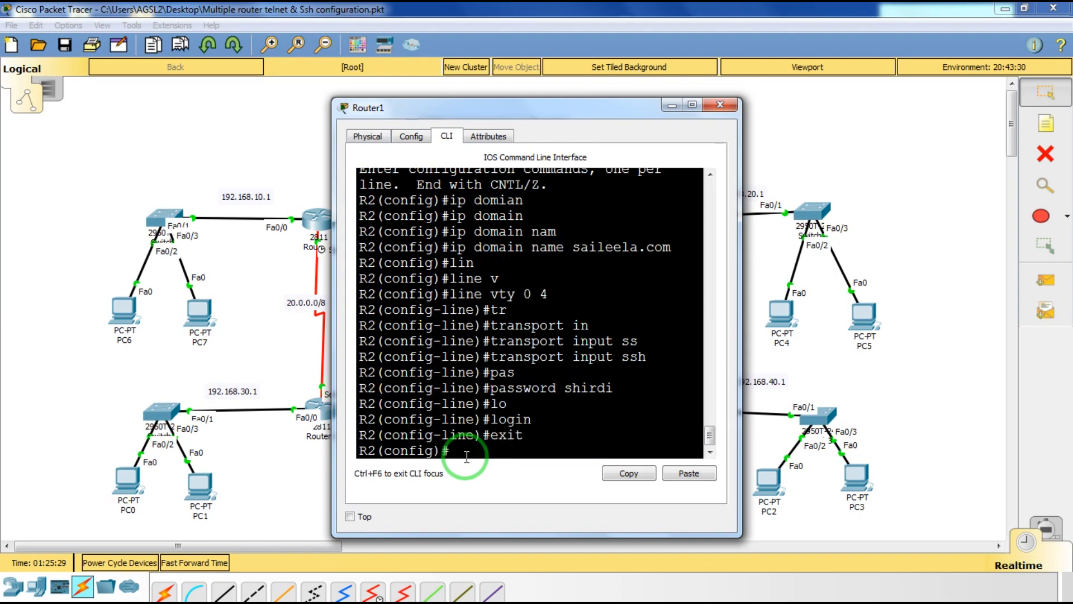
pyautogui.write('cry')
pyautogui.press('Tab')
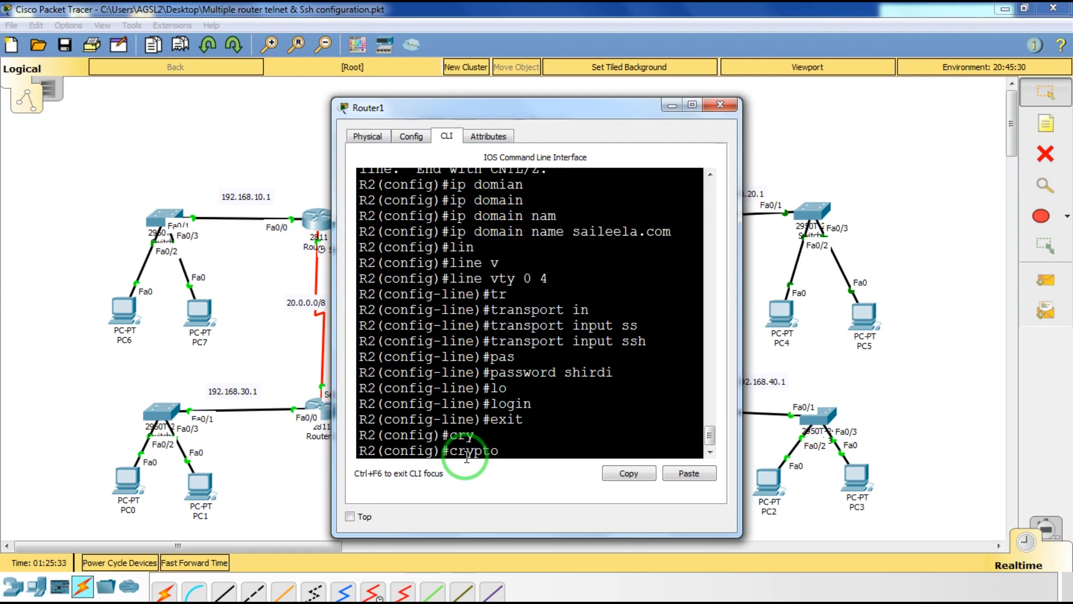
# Run crypto key generate rsa on R2 with a 1024-bit modulus.
pyautogui.write('k')
pyautogui.press('Tab')
pyautogui.write('g')
pyautogui.press('Tab')
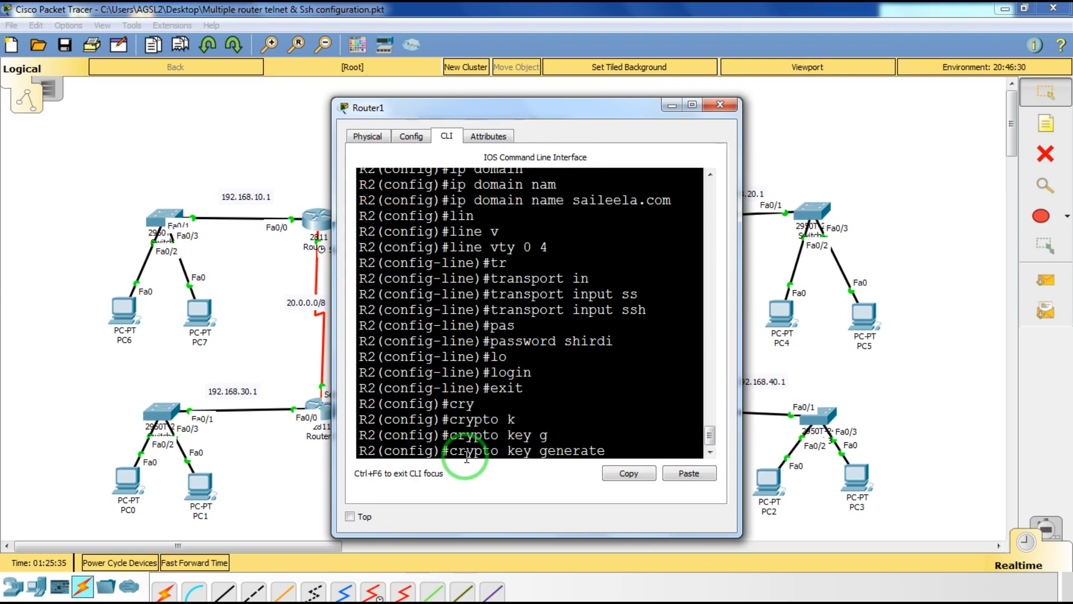
pyautogui.write('r')
pyautogui.press('Tab')
pyautogui.press('Return')
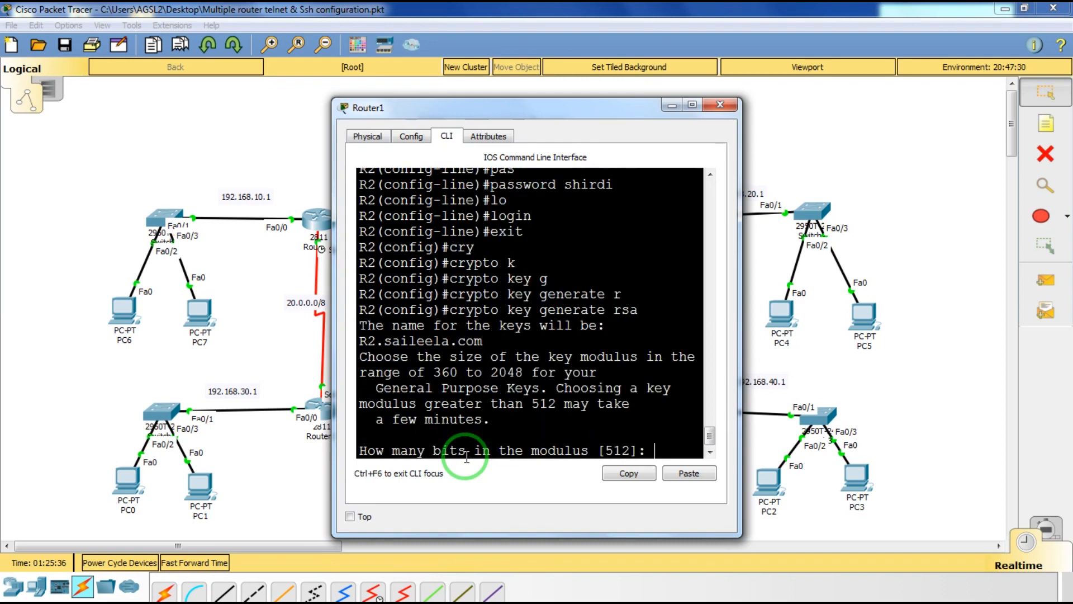
pyautogui.write('1024')
pyautogui.press('Return')
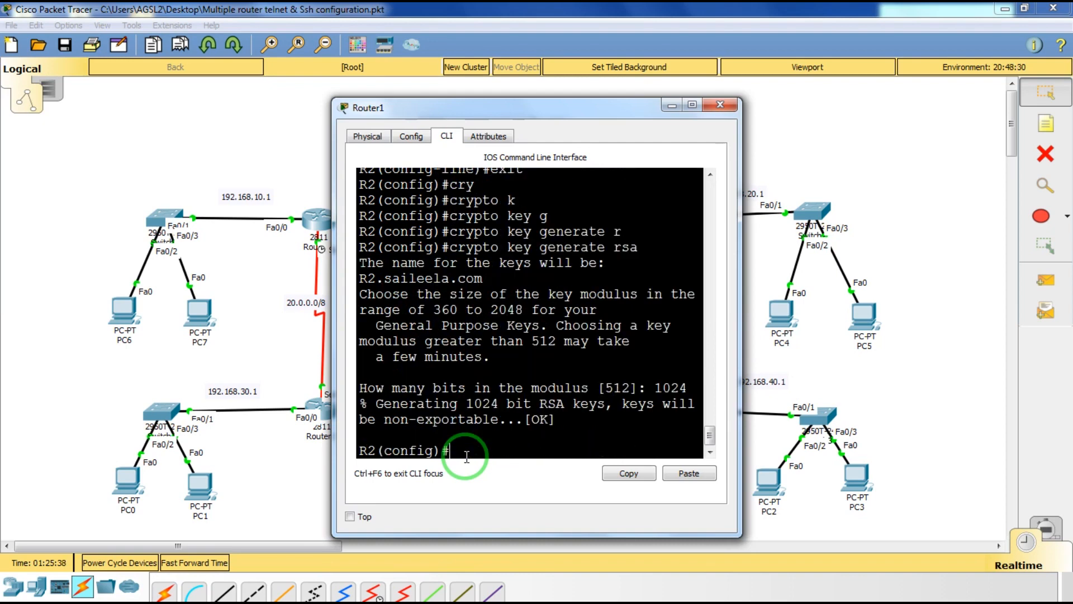
# Close Router1's device window, reopening and closing it once more.
pyautogui.click(720, 105)
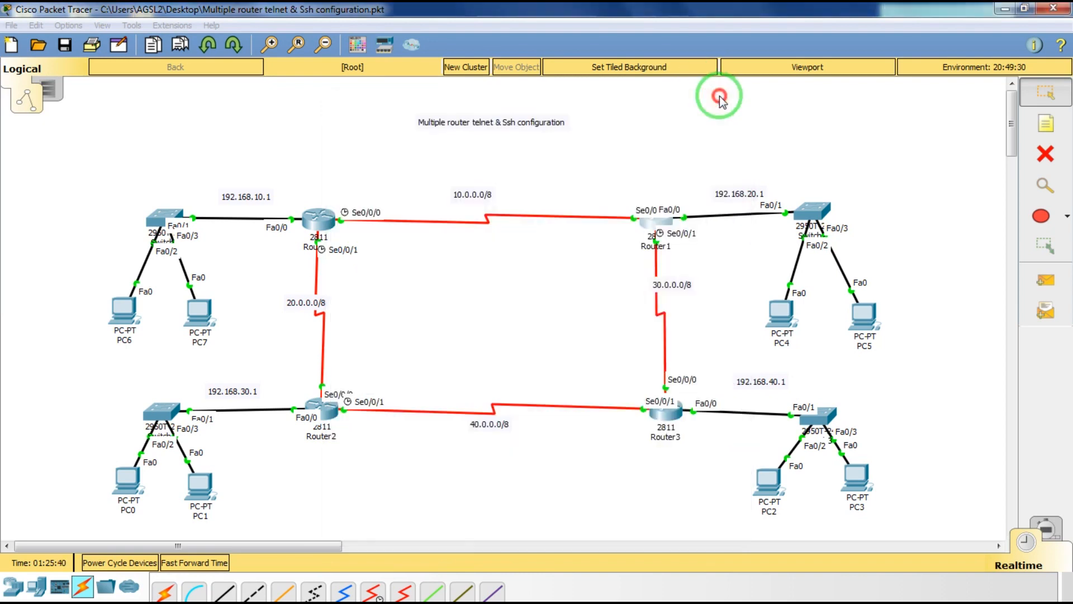
pyautogui.click(666, 217)
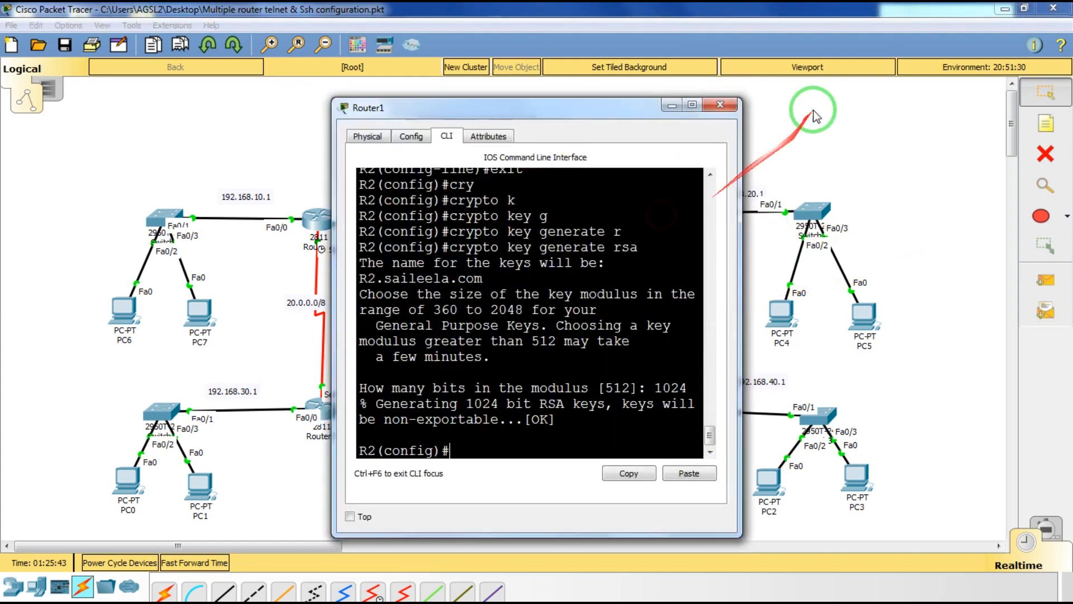
pyautogui.click(734, 112)
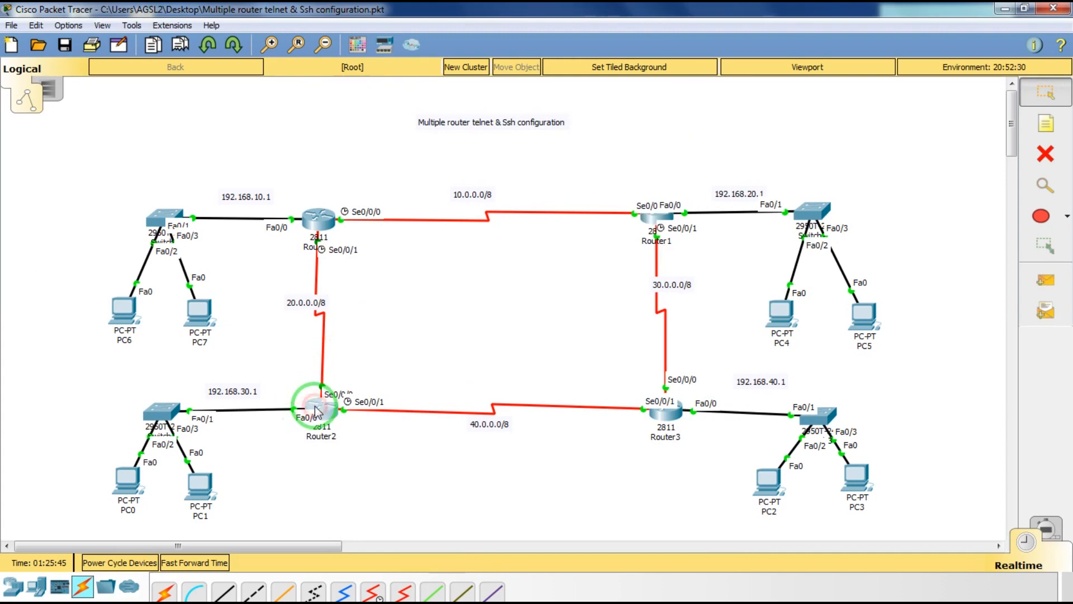
# Open Router2's CLI and set its IP domain name to saileela.com.
pyautogui.click(315, 408)
pyautogui.press('Return')
pyautogui.press('Return')
pyautogui.write('line vty 0 4')
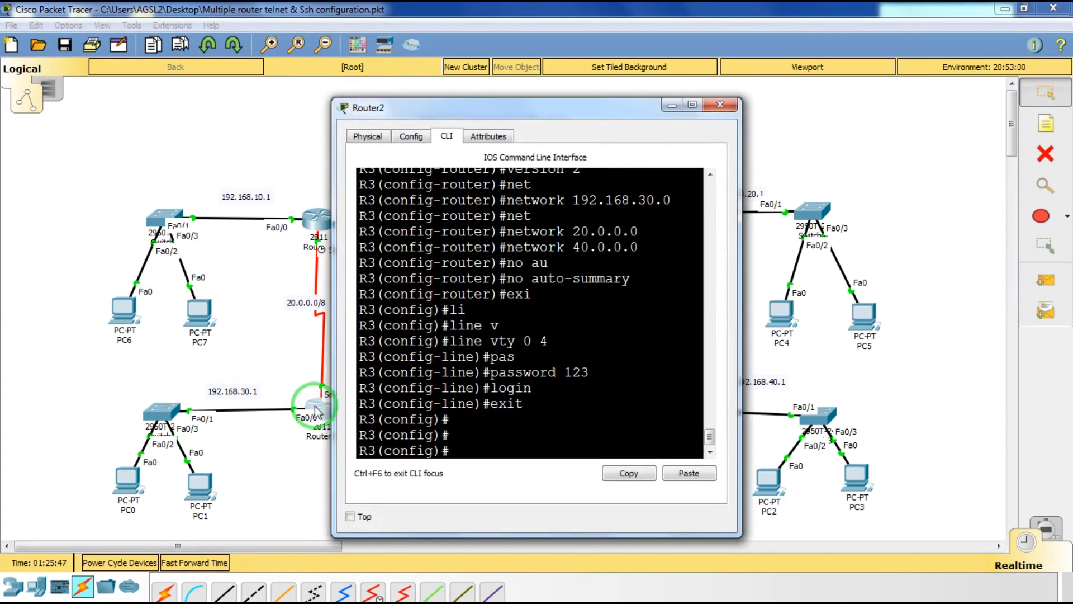
pyautogui.press('Tab')
pyautogui.press('BackSpace')
pyautogui.press('BackSpace')
pyautogui.press('BackSpace')
pyautogui.press('BackSpace')
pyautogui.press('BackSpace')
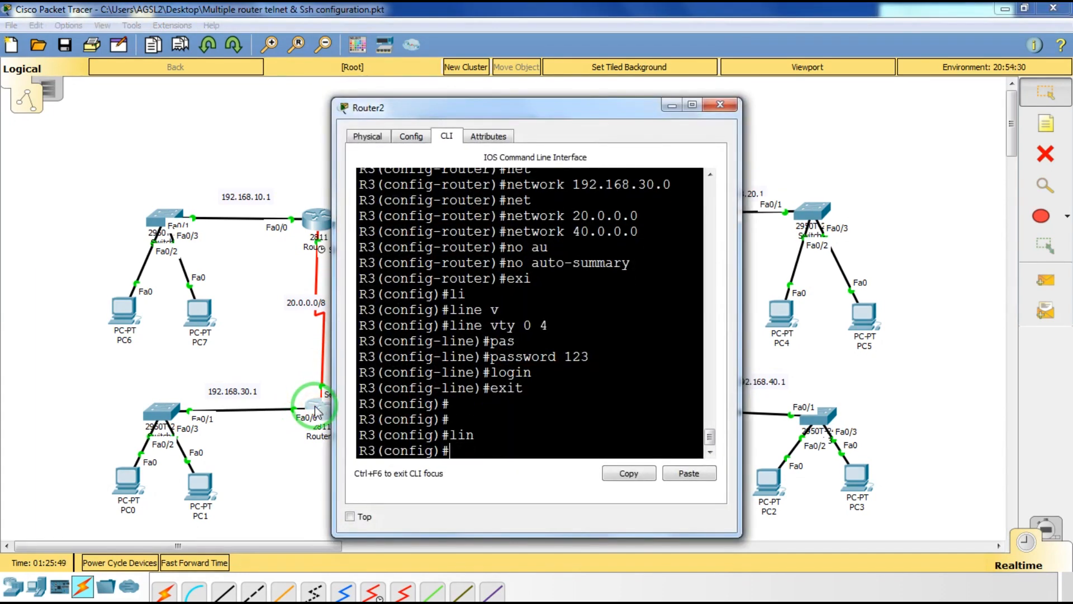
pyautogui.write('ip domain')
pyautogui.press('Tab')
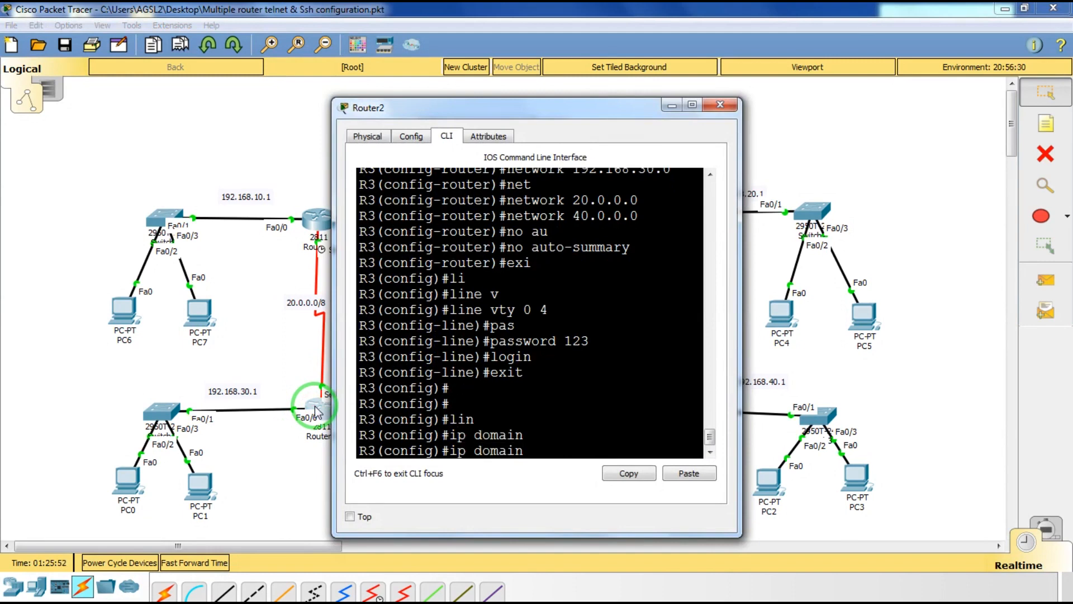
pyautogui.write('na')
pyautogui.press('Tab')
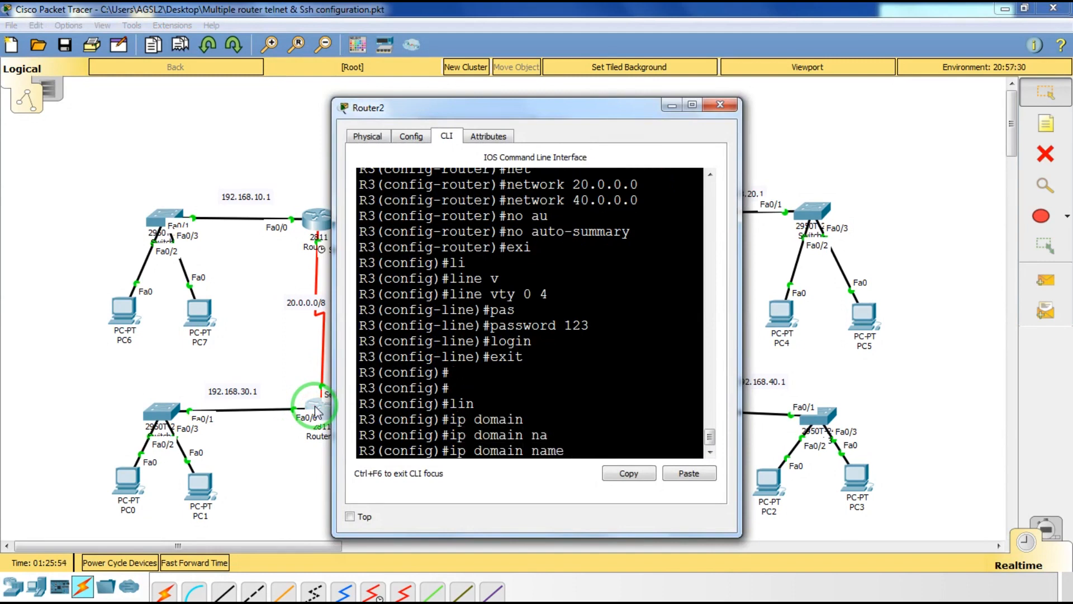
pyautogui.write('saileela.com')
pyautogui.press('Return')
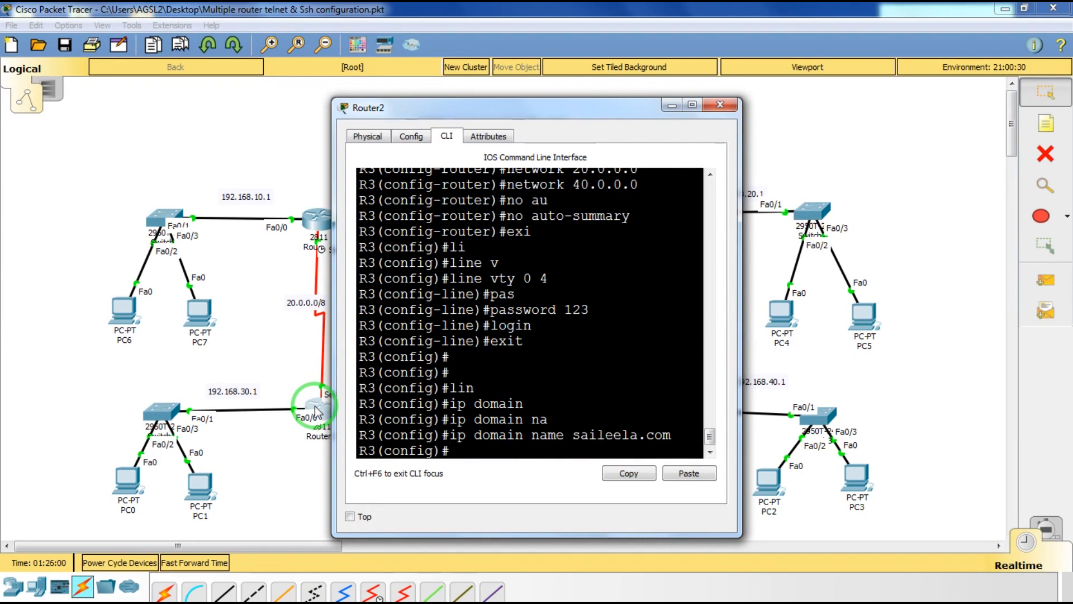
# Enter line vty 0 4 and allow only SSH as the transport input.
pyautogui.write('lin')
pyautogui.press('Tab')
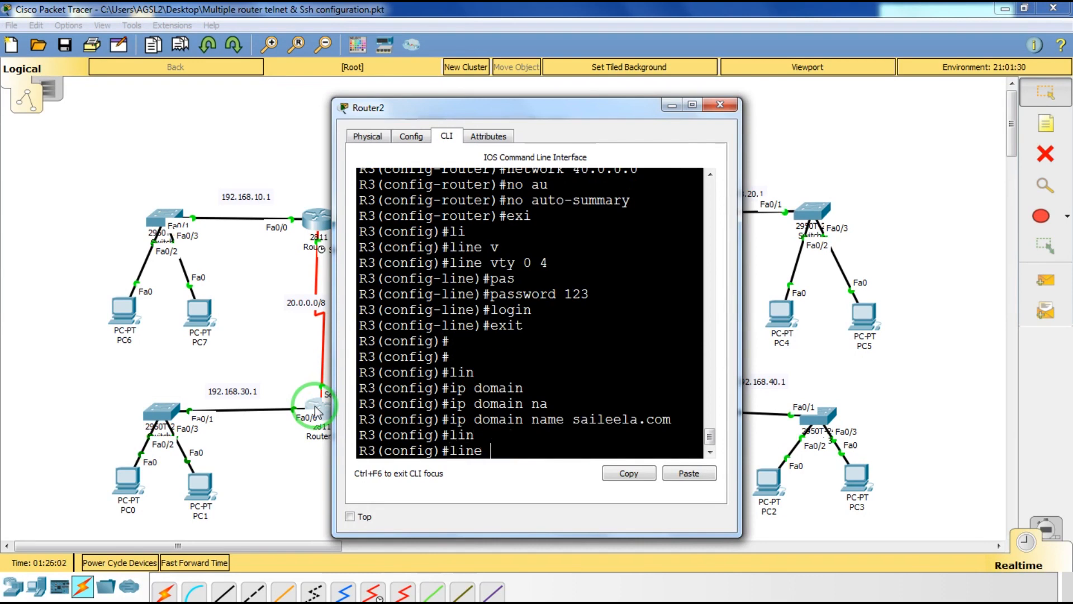
pyautogui.write('v')
pyautogui.press('Tab')
pyautogui.write('0')
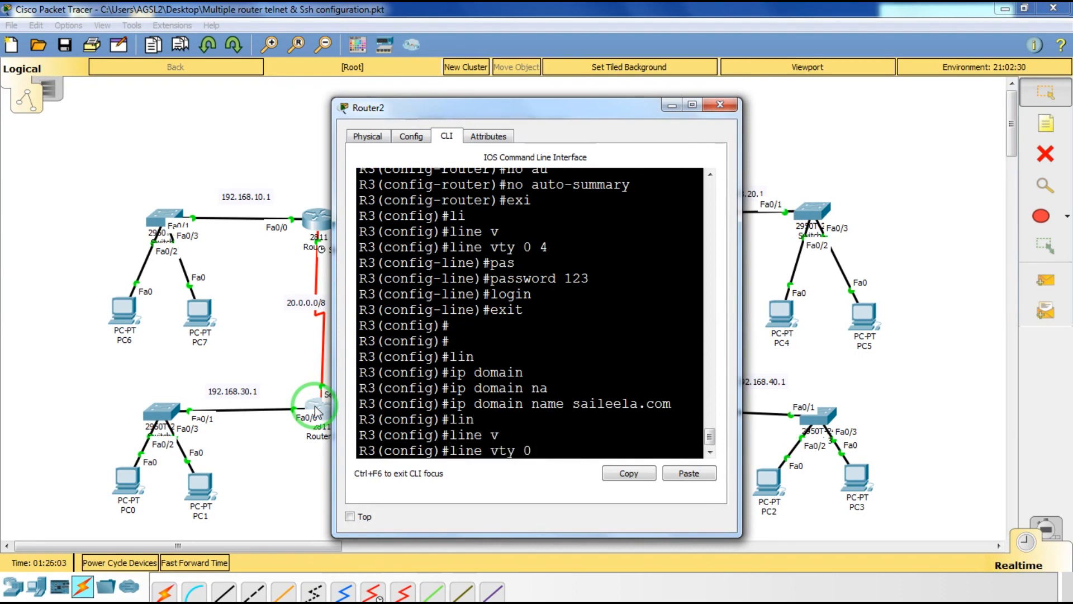
pyautogui.write('4 4')
pyautogui.press('Return')
pyautogui.write('pas')
pyautogui.press('Tab')
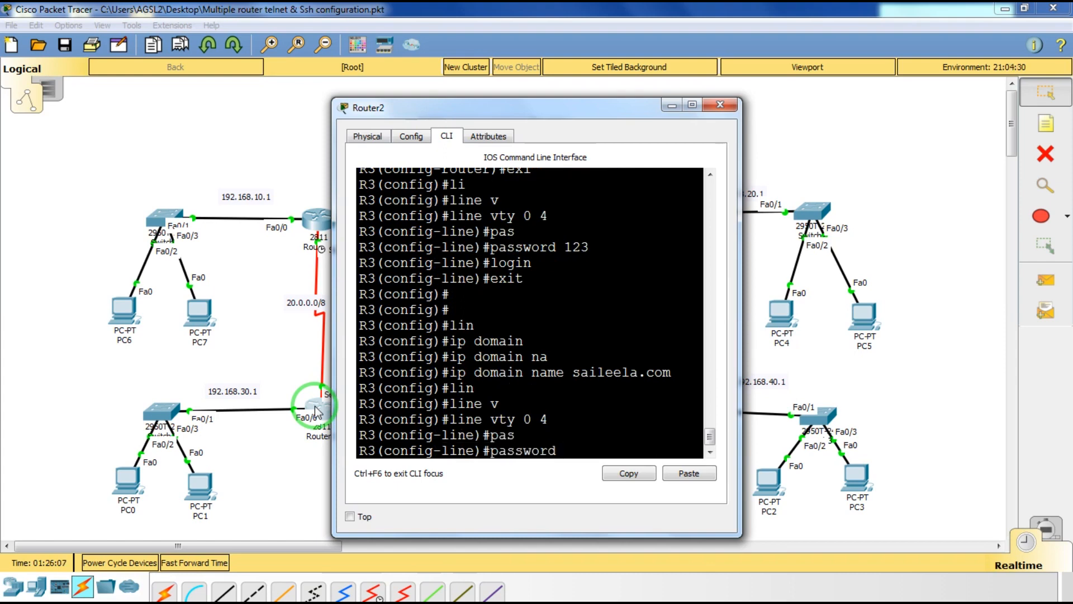
pyautogui.press('BackSpace')
pyautogui.press('BackSpace')
pyautogui.press('BackSpace')
pyautogui.press('BackSpace')
pyautogui.press('BackSpace')
pyautogui.press('BackSpace')
pyautogui.press('BackSpace')
pyautogui.press('BackSpace')
pyautogui.write('tr')
pyautogui.press('Tab')
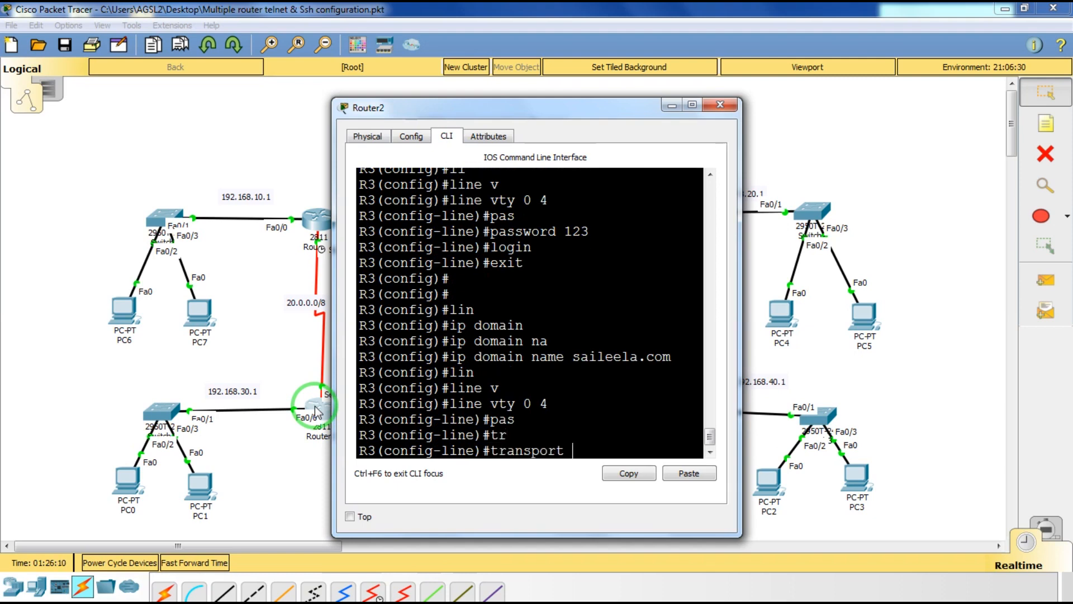
pyautogui.write('in')
pyautogui.press('Tab')
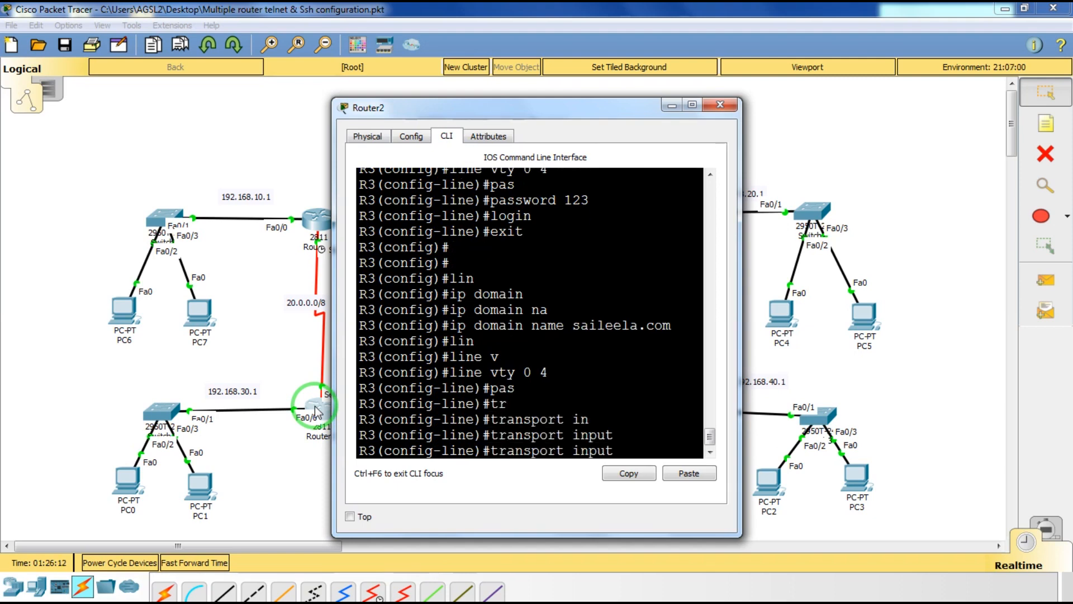
pyautogui.write('s')
pyautogui.press('Tab')
pyautogui.press('Return')
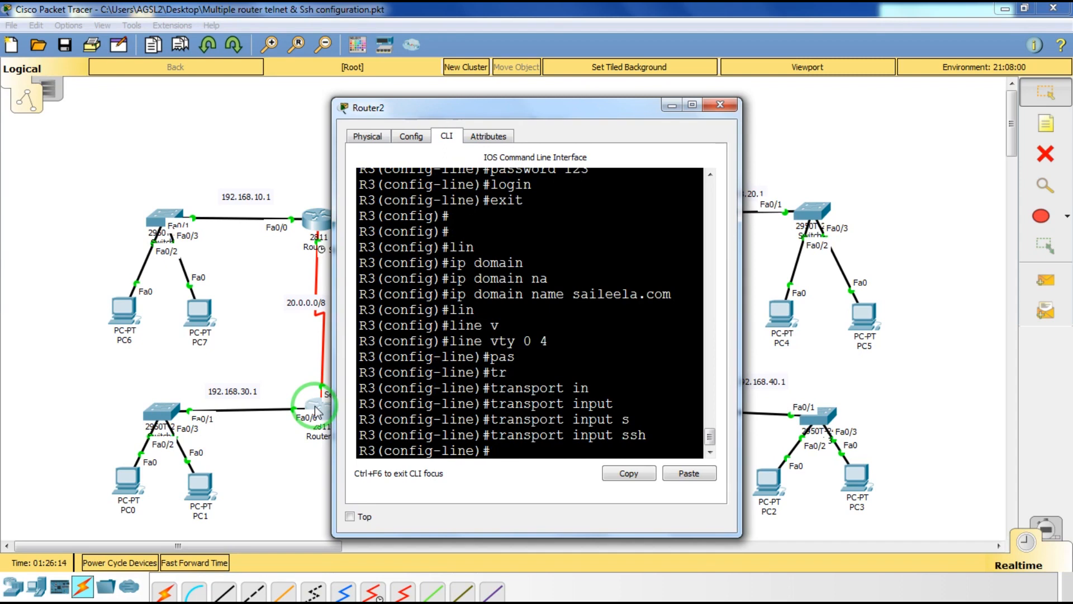
# Set the vty login password on Router2.
pyautogui.write('pas')
pyautogui.press('Tab')
pyautogui.write('shiri')
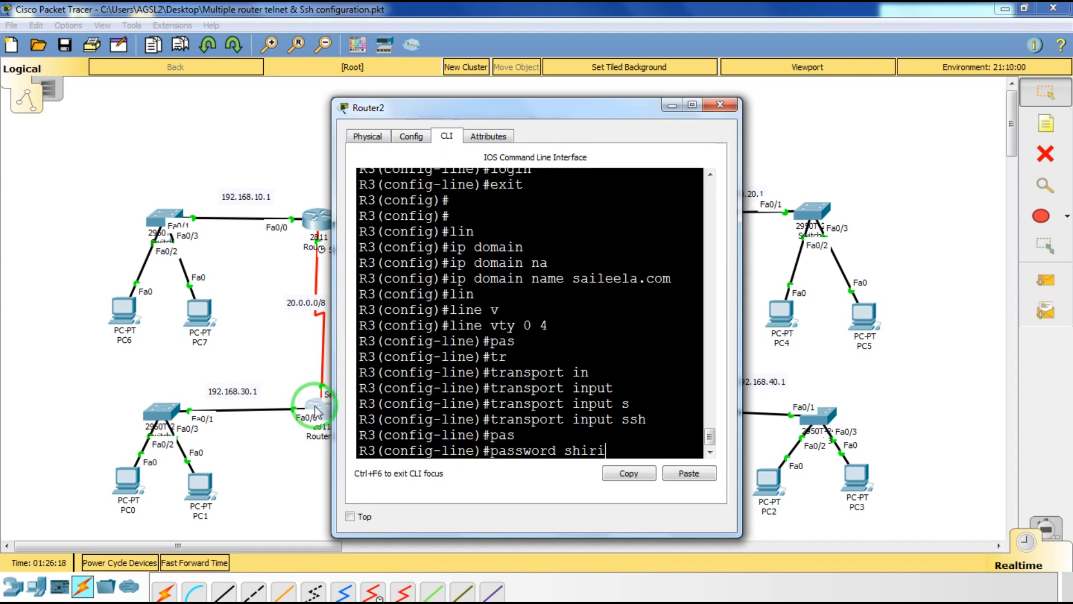
pyautogui.press('BackSpace')
pyautogui.press('BackSpace')
pyautogui.press('BackSpace')
pyautogui.press('BackSpace')
pyautogui.press('BackSpace')
pyautogui.write('shirdi')
pyautogui.press('Return')
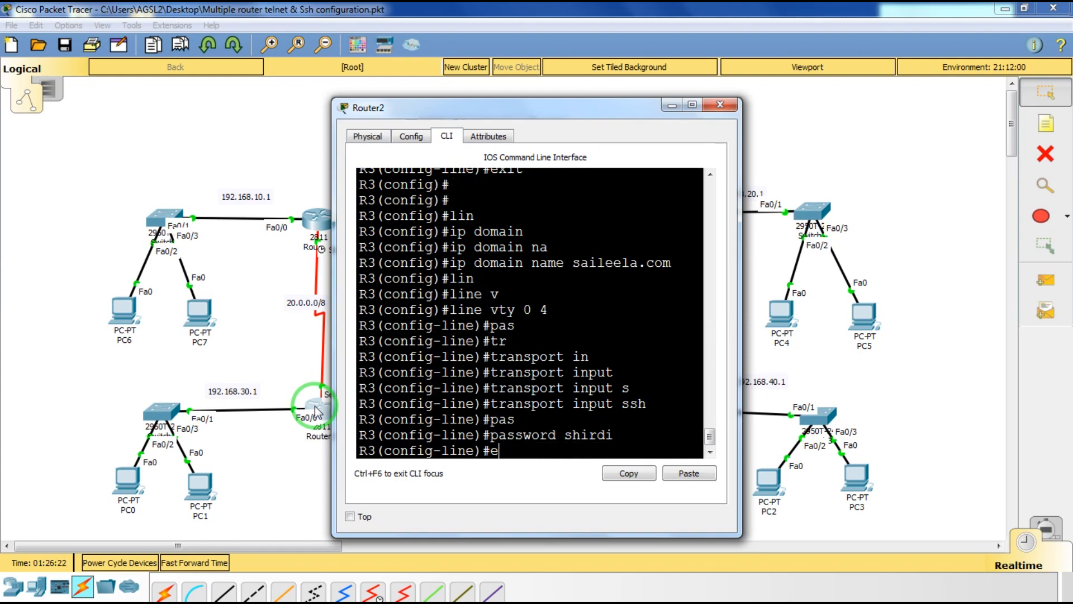
# Exit line configuration back to global configuration after mistyped attempts.
pyautogui.write('ext')
pyautogui.press('Return')
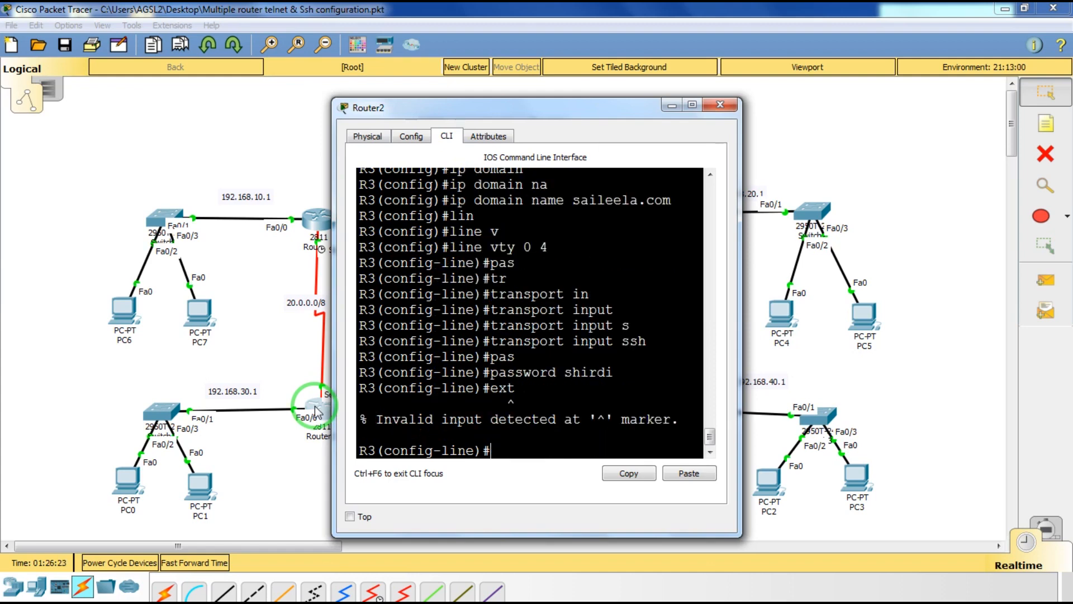
pyautogui.write('ext')
pyautogui.press('BackSpace')
pyautogui.press('Tab')
pyautogui.press('Return')
pyautogui.write('exi')
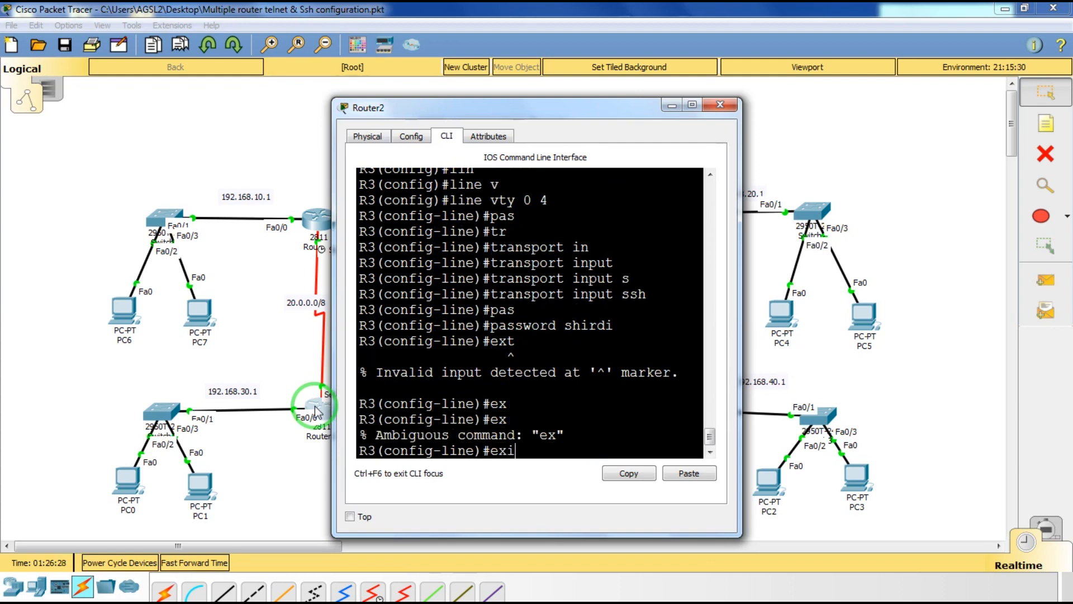
pyautogui.press('Tab')
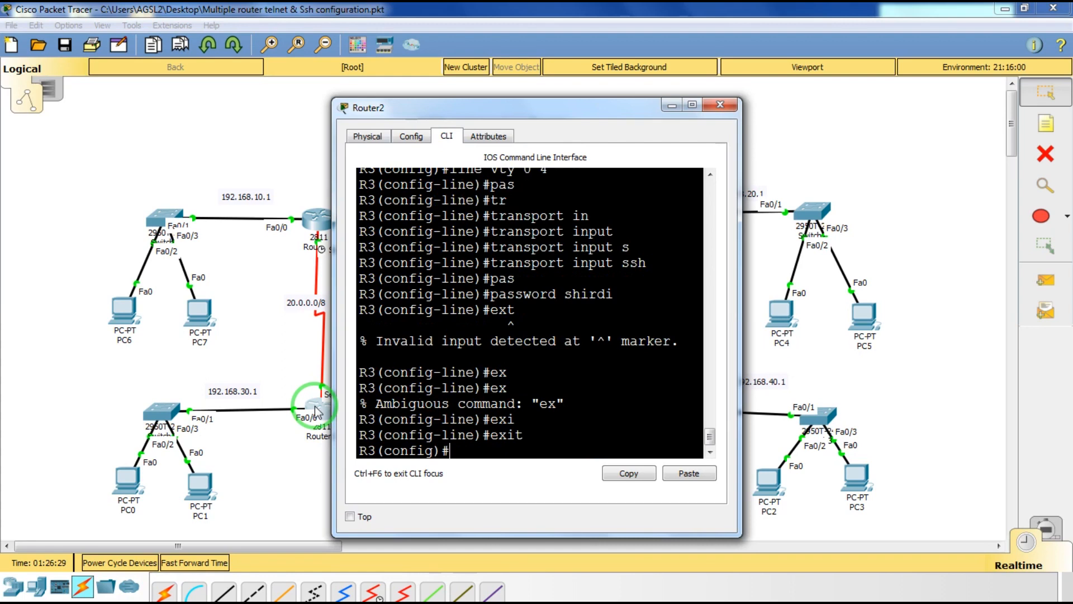
pyautogui.write('cry')
pyautogui.press('Tab')
# Generate 1024-bit RSA keys on Router2 with crypto key generate rsa.
pyautogui.write('j')
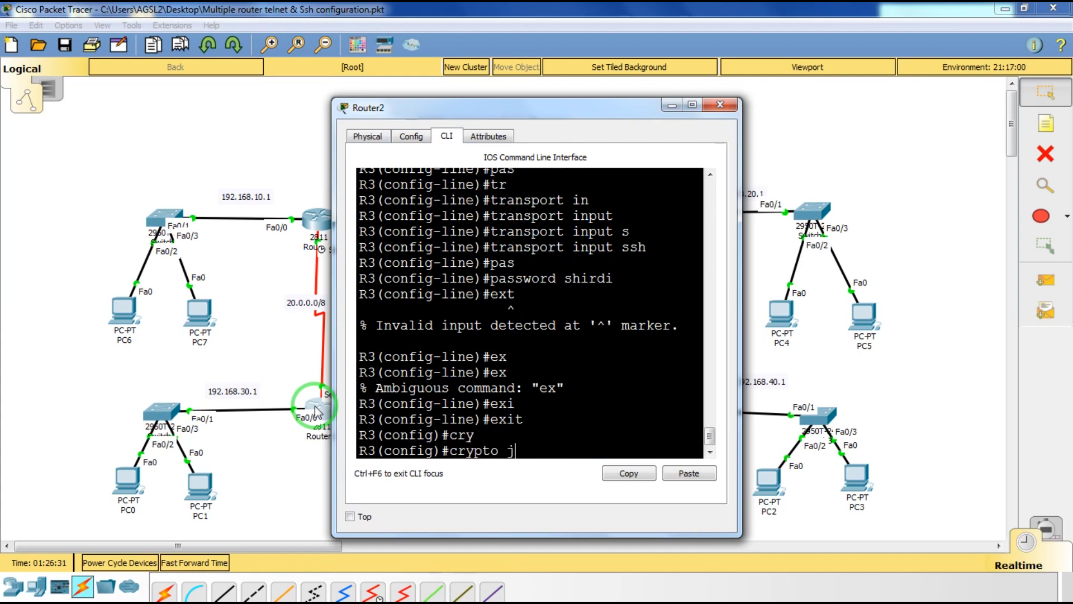
pyautogui.write('k')
pyautogui.press('Tab')
pyautogui.write('g')
pyautogui.press('Tab')
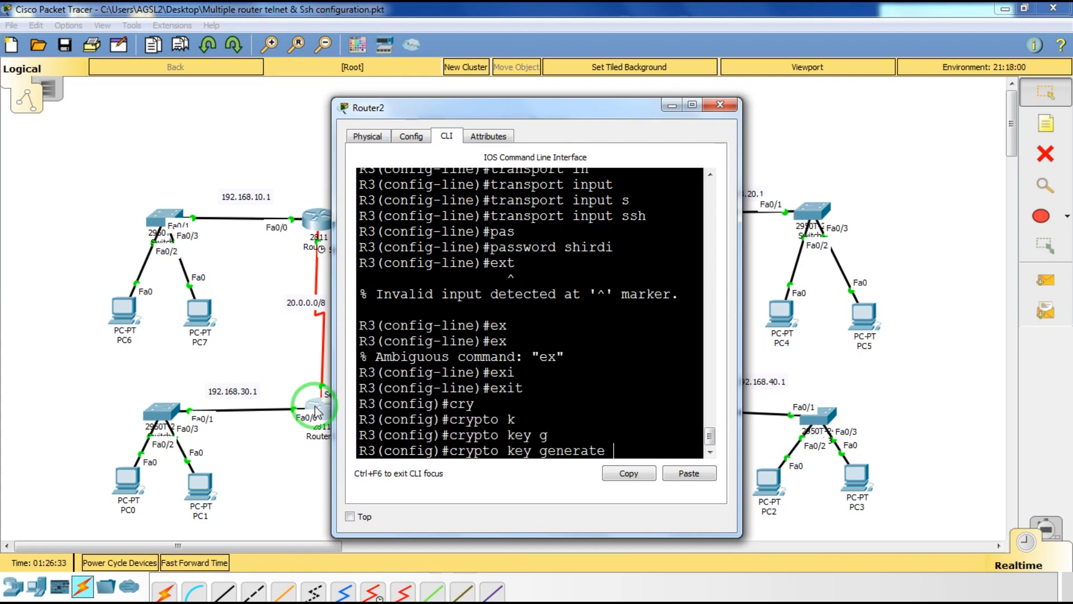
pyautogui.write('r')
pyautogui.press('Tab')
pyautogui.press('Return')
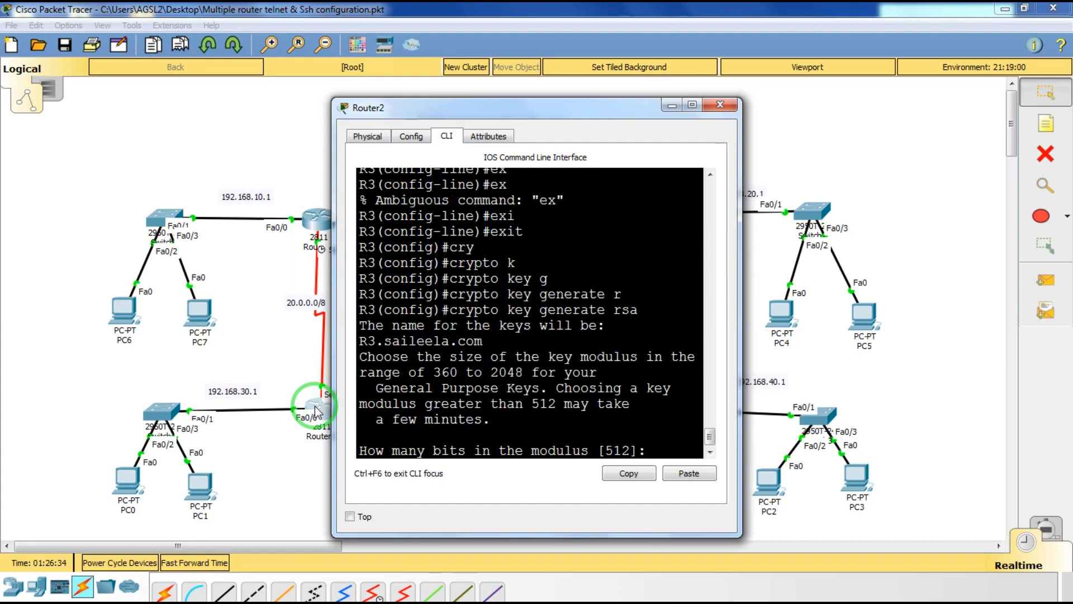
pyautogui.write('1024')
pyautogui.press('Return')
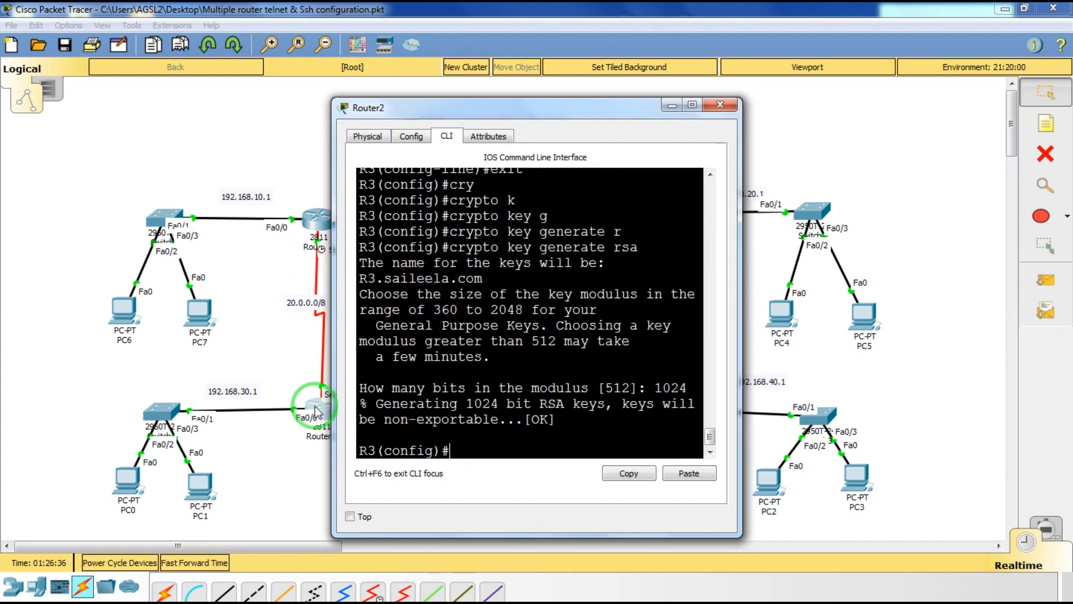
# Exit configuration mode and close Router2's device window.
pyautogui.write('exi')
pyautogui.write('t')
pyautogui.press('BackSpace')
pyautogui.write('it')
pyautogui.press('Return')
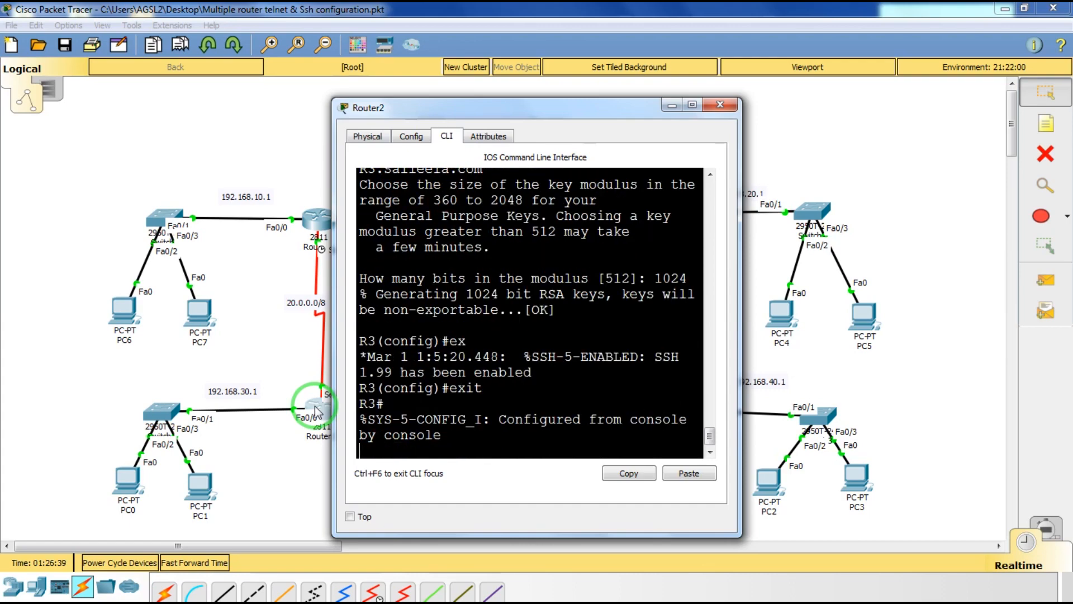
pyautogui.click(721, 105)
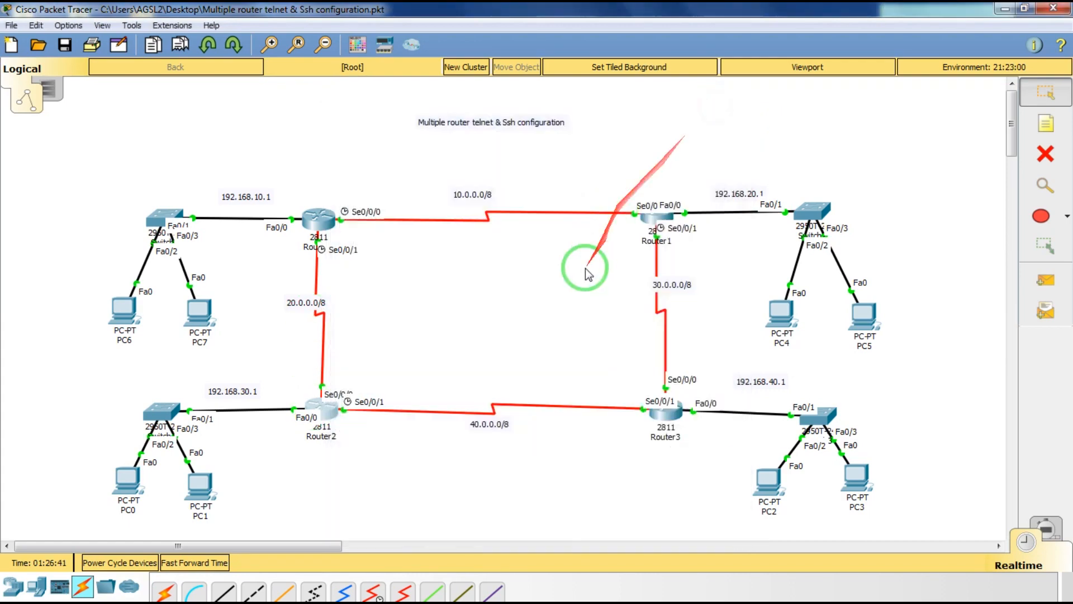
# Enter global configuration on Router3 and set IP domain name saileela.com.
pyautogui.click(671, 415)
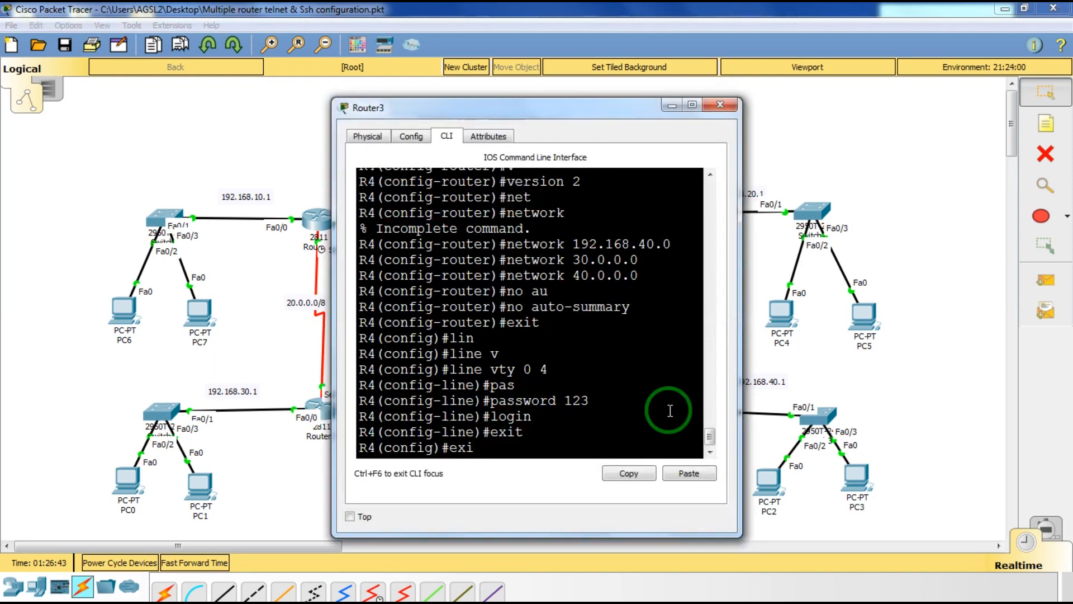
pyautogui.press('Return')
pyautogui.press('Return')
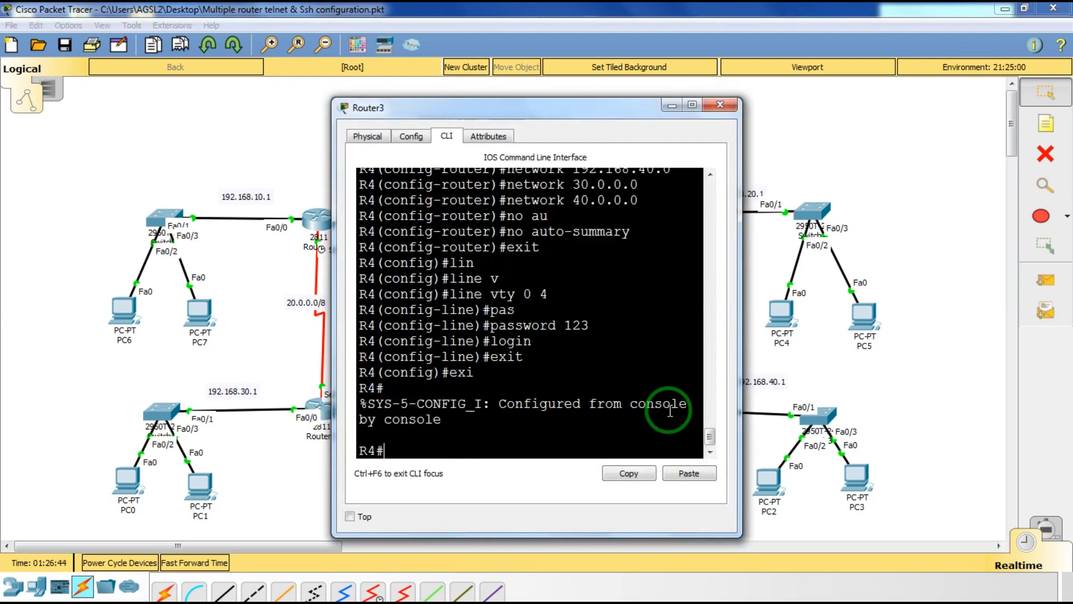
pyautogui.write('en')
pyautogui.press('Tab')
pyautogui.press('Return')
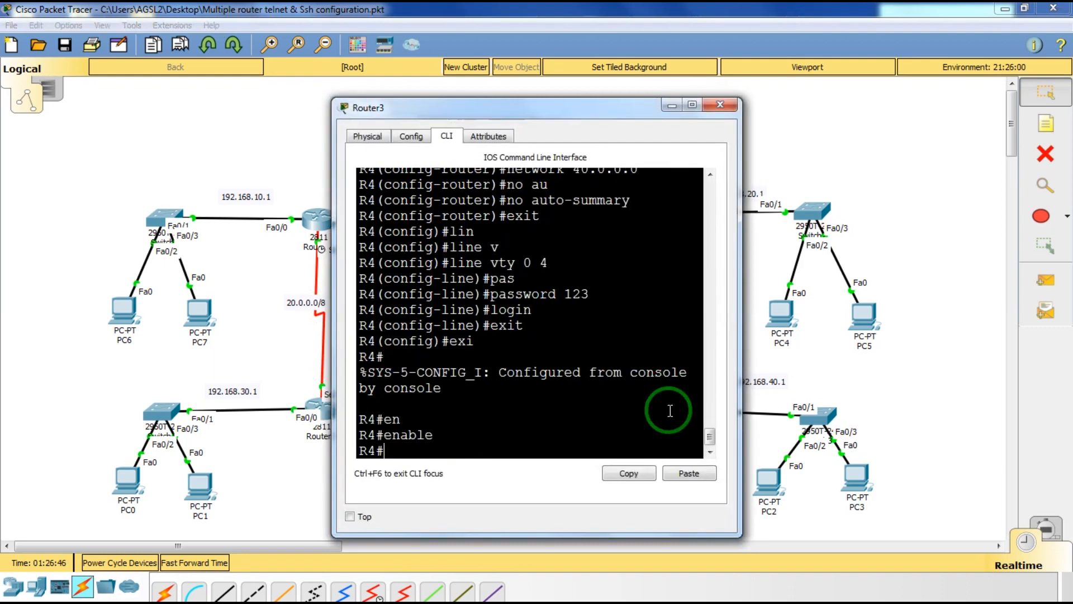
pyautogui.write('conf')
pyautogui.press('Tab')
pyautogui.write('t')
pyautogui.press('Tab')
pyautogui.press('Return')
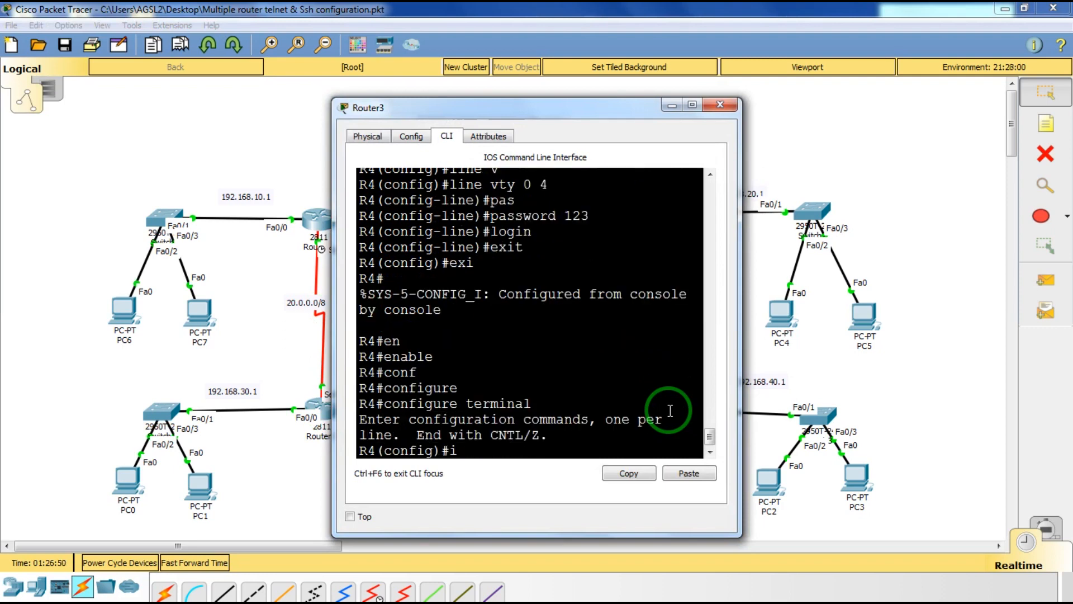
pyautogui.write('ip domain nam')
pyautogui.press('Tab')
pyautogui.write('s')
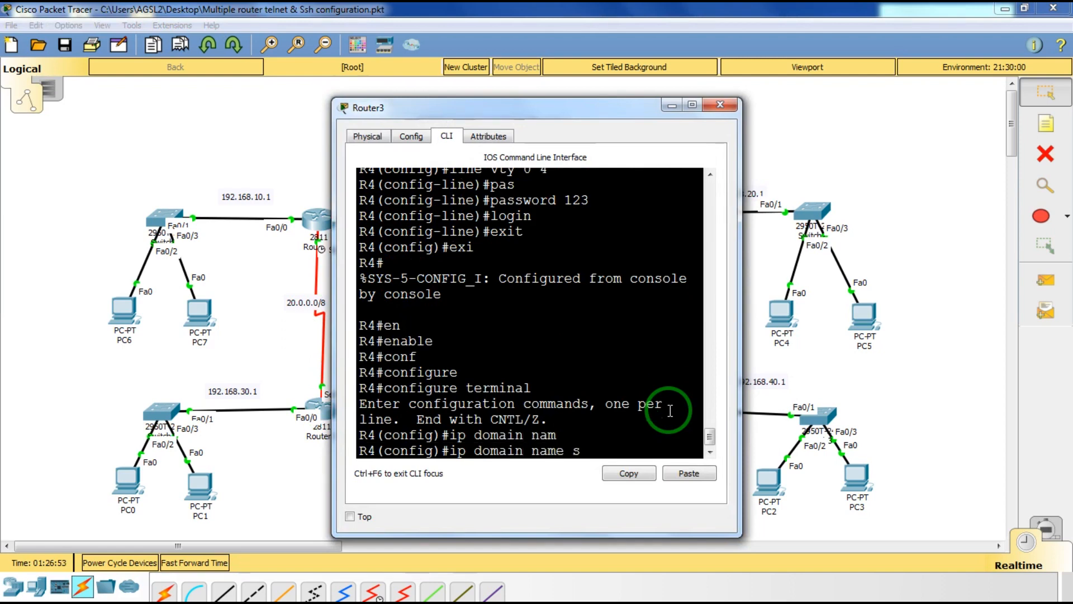
pyautogui.write('a')
pyautogui.write('ilee')
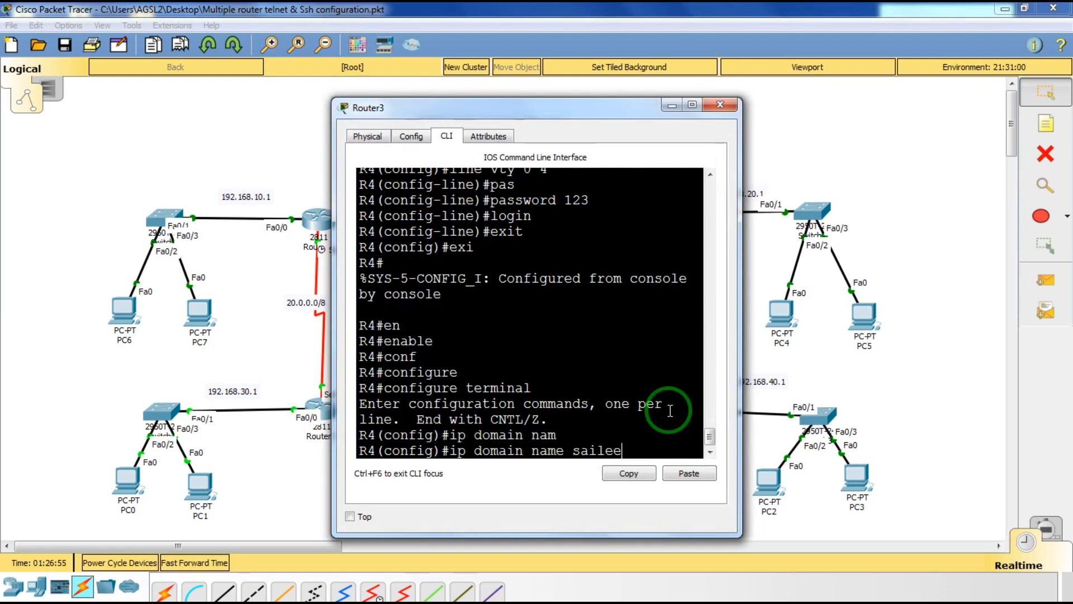
pyautogui.write('la.c')
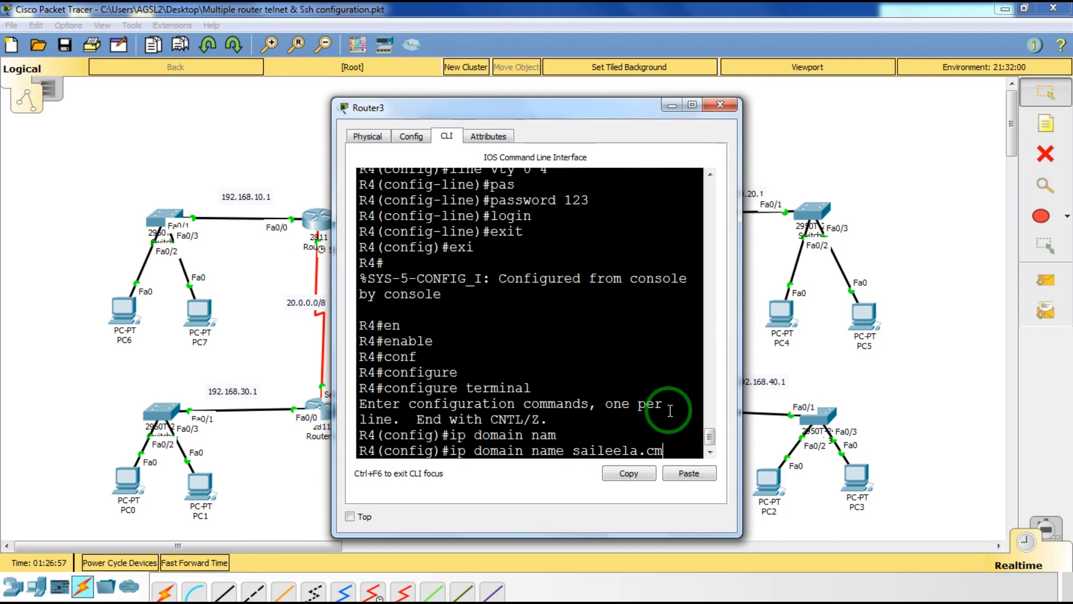
pyautogui.write('om')
pyautogui.press('Return')
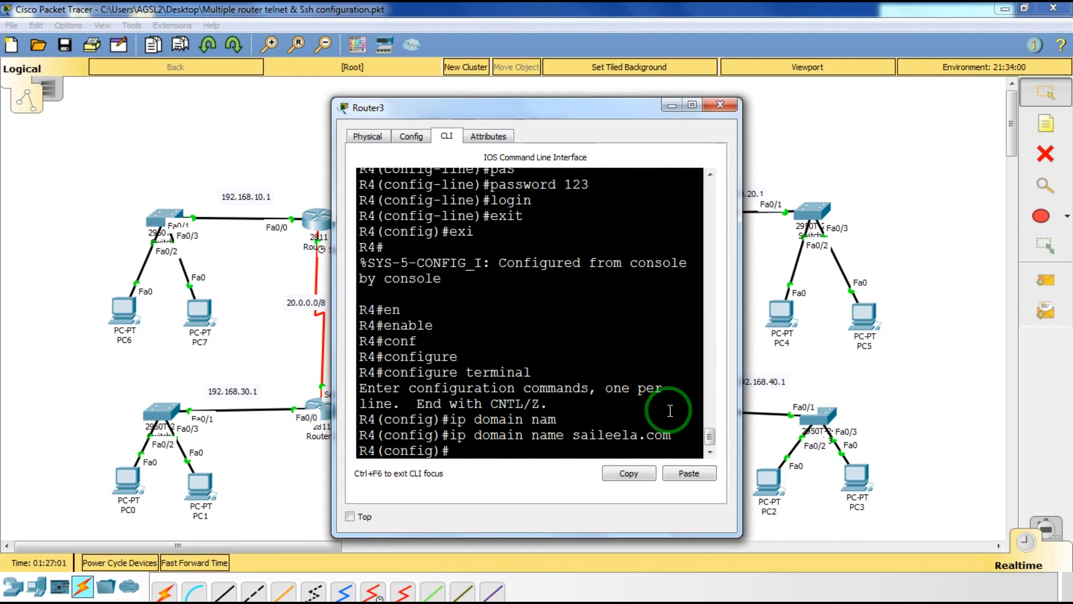
# Configure vty lines 0 4 to accept only SSH transport input.
pyautogui.write('tr')
pyautogui.press('Tab')
pyautogui.press('BackSpace')
pyautogui.press('BackSpace')
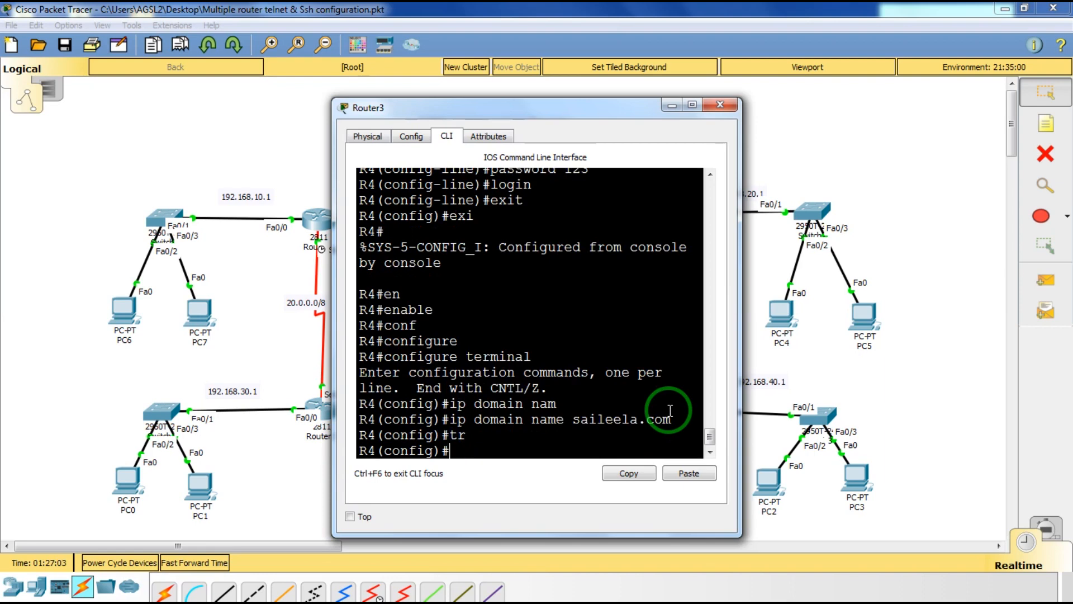
pyautogui.write('tra')
pyautogui.press('Tab')
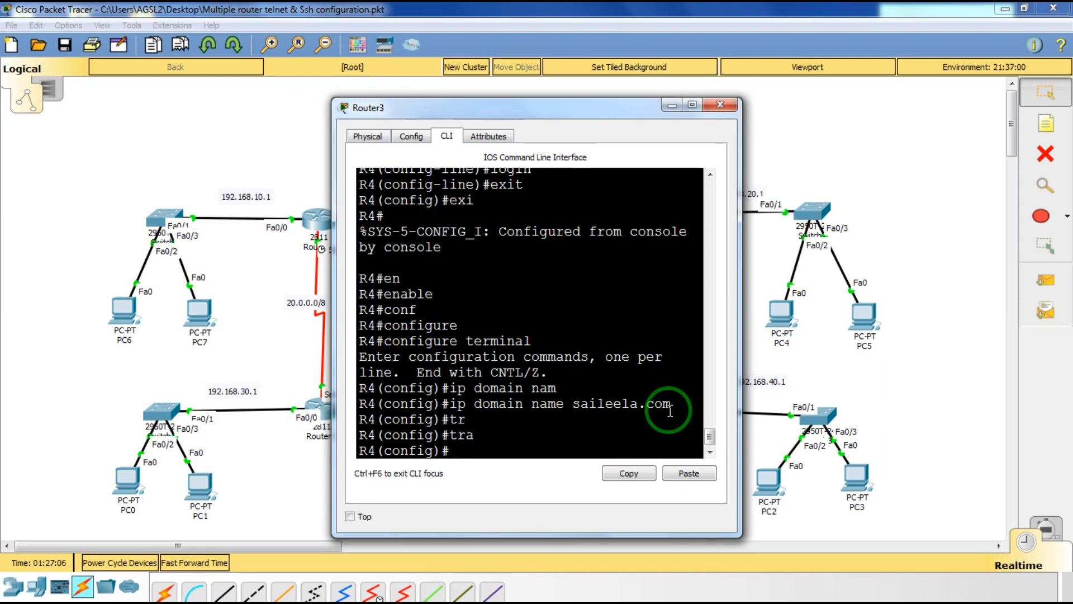
pyautogui.write('lin')
pyautogui.press('Tab')
pyautogui.write('v')
pyautogui.press('Tab')
pyautogui.write('0 4')
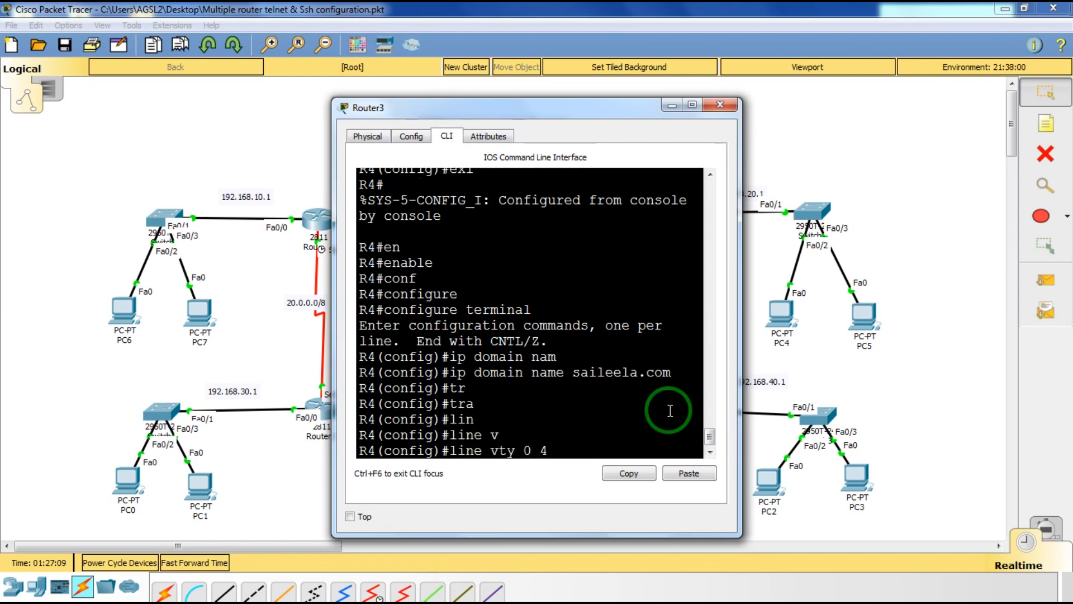
pyautogui.press('Return')
pyautogui.write('tr')
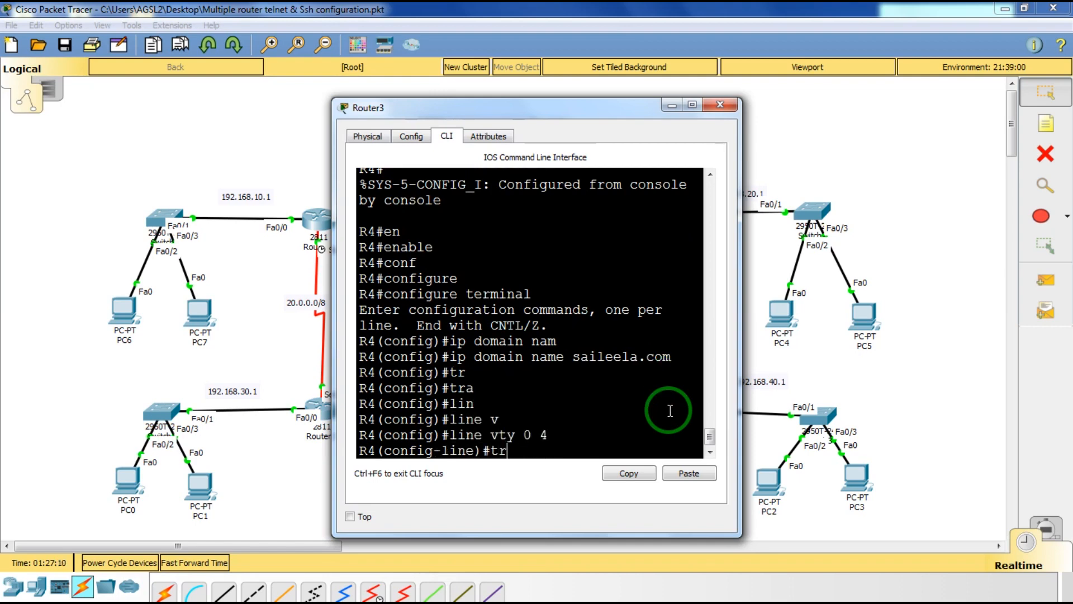
pyautogui.press('Tab')
pyautogui.write('in')
pyautogui.press('Tab')
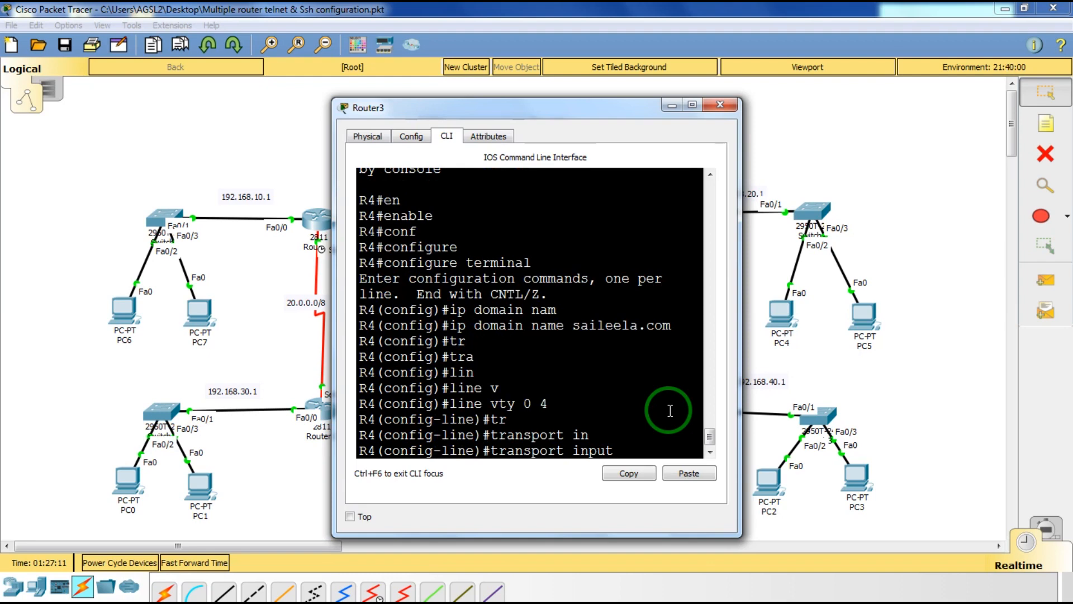
pyautogui.write('s')
pyautogui.press('Tab')
pyautogui.press('Return')
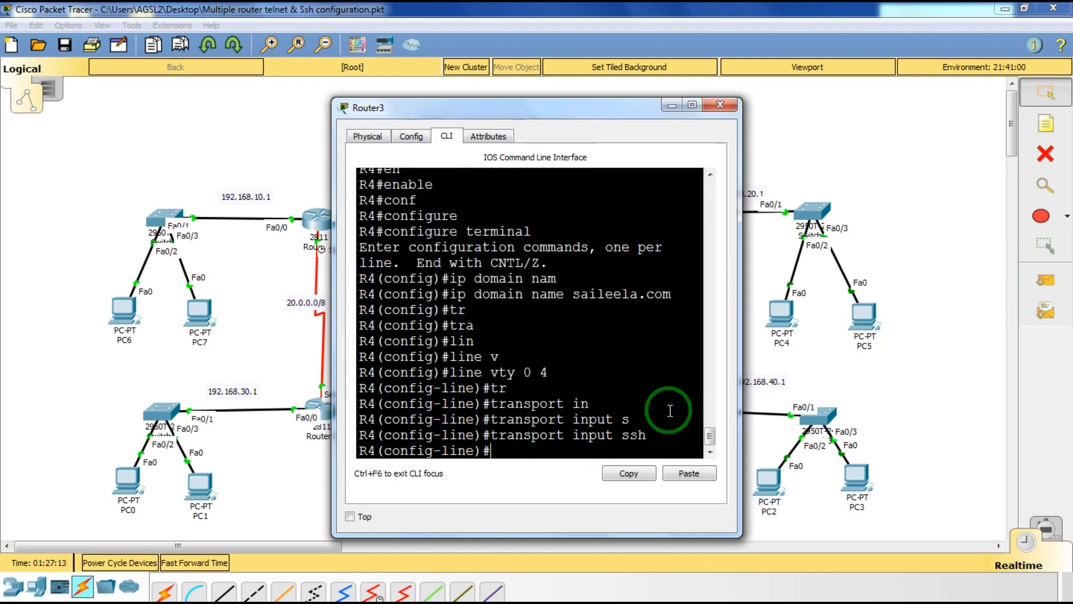
# Set a vty line password, require login, and exit line configuration.
pyautogui.write('pas')
pyautogui.press('Tab')
pyautogui.write('shir')
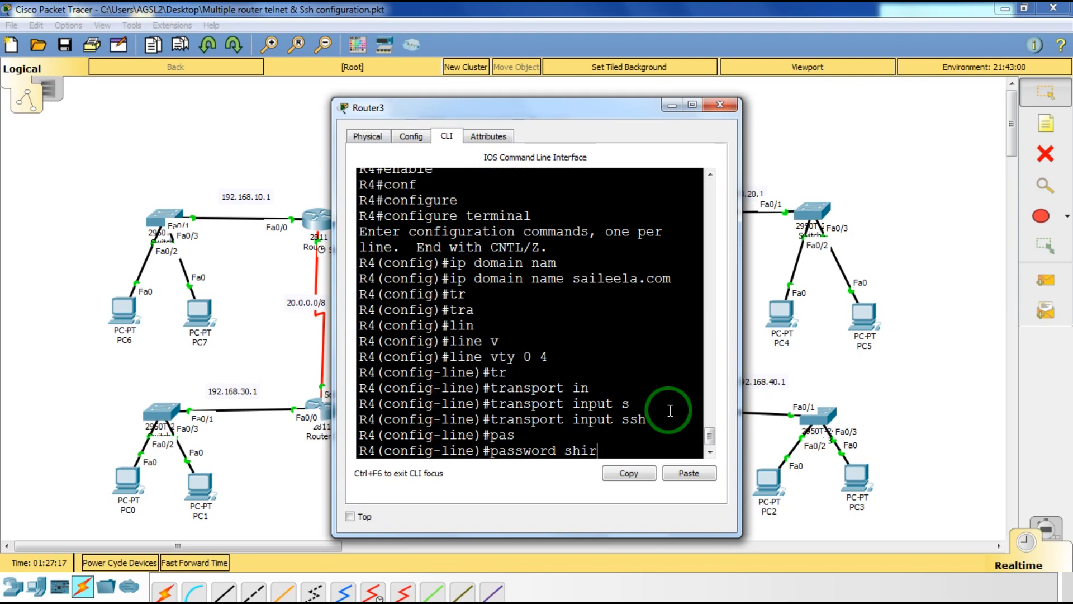
pyautogui.write('di')
pyautogui.press('Return')
pyautogui.write('line)#l')
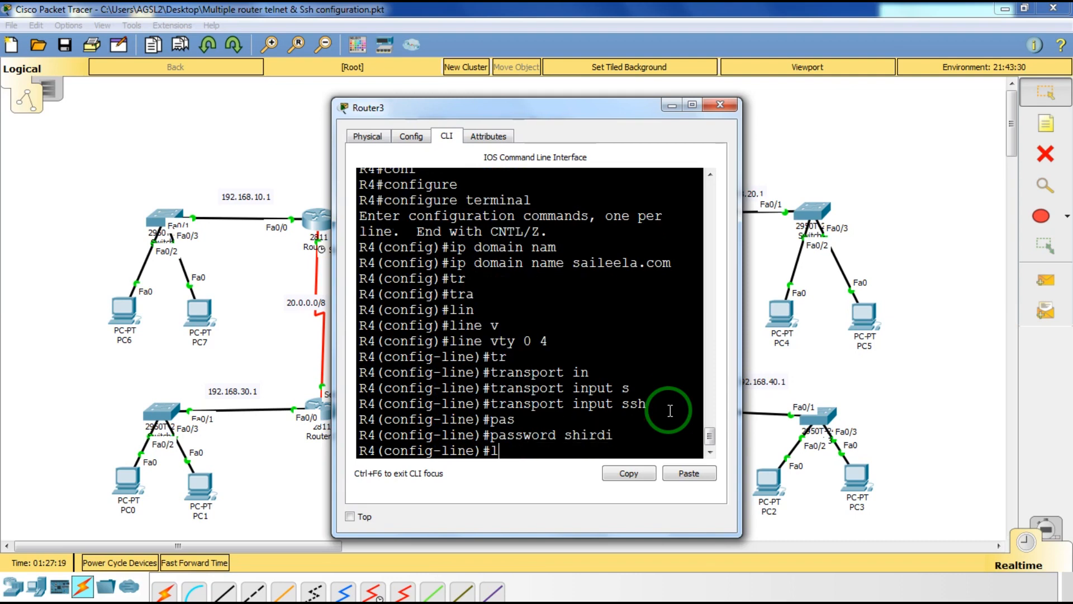
pyautogui.write('ofin')
pyautogui.press('Tab')
pyautogui.press('BackSpace')
pyautogui.press('BackSpace')
pyautogui.press('BackSpace')
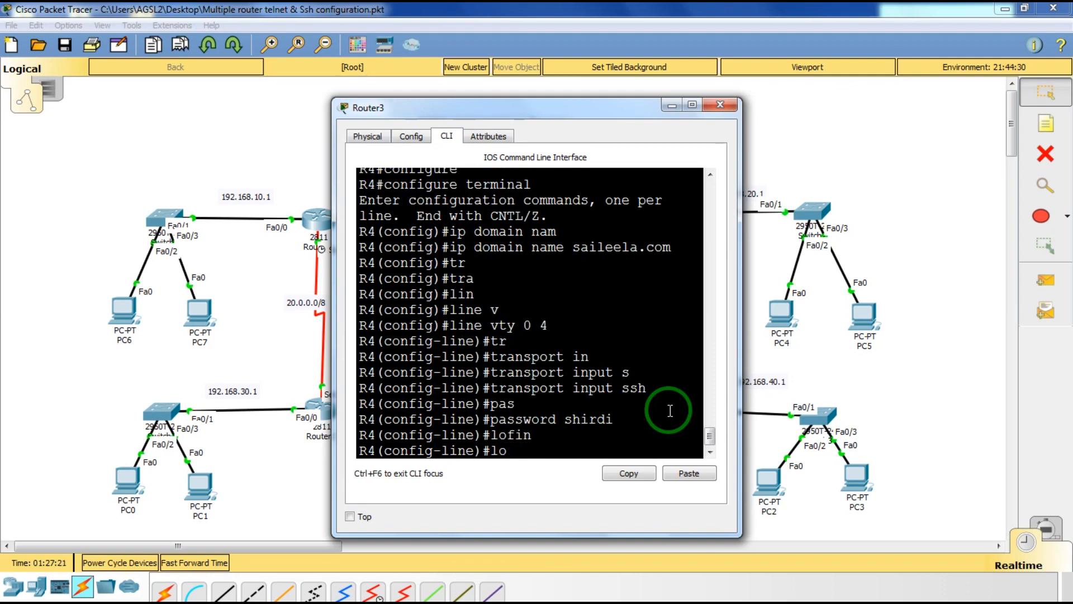
pyautogui.write('gin')
pyautogui.press('Return')
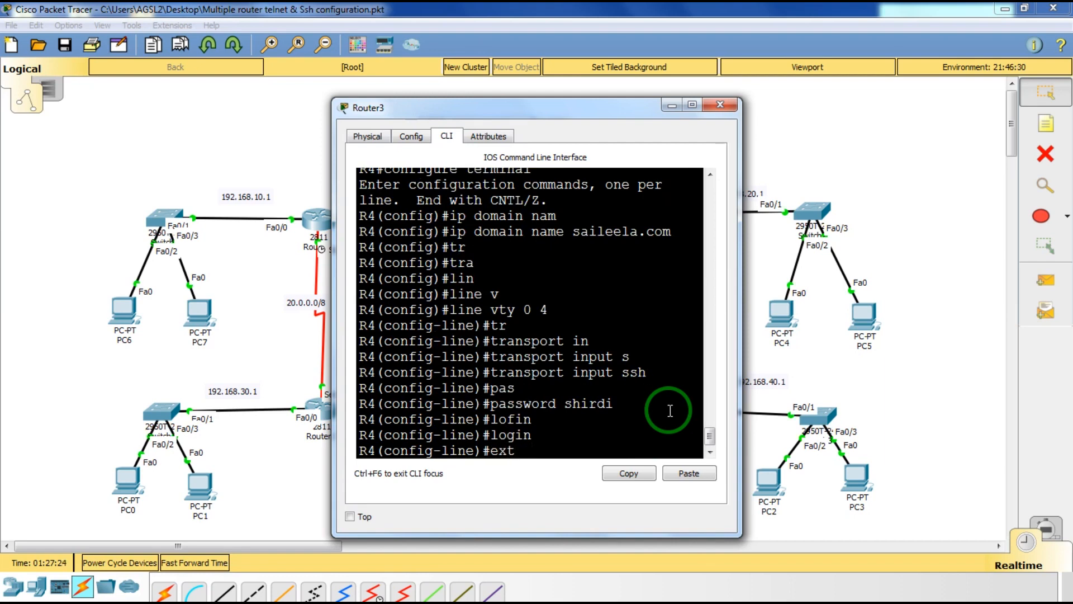
pyautogui.write('ex')
pyautogui.press('Tab')
pyautogui.press('Return')
pyautogui.press('Return')
pyautogui.press('Return')
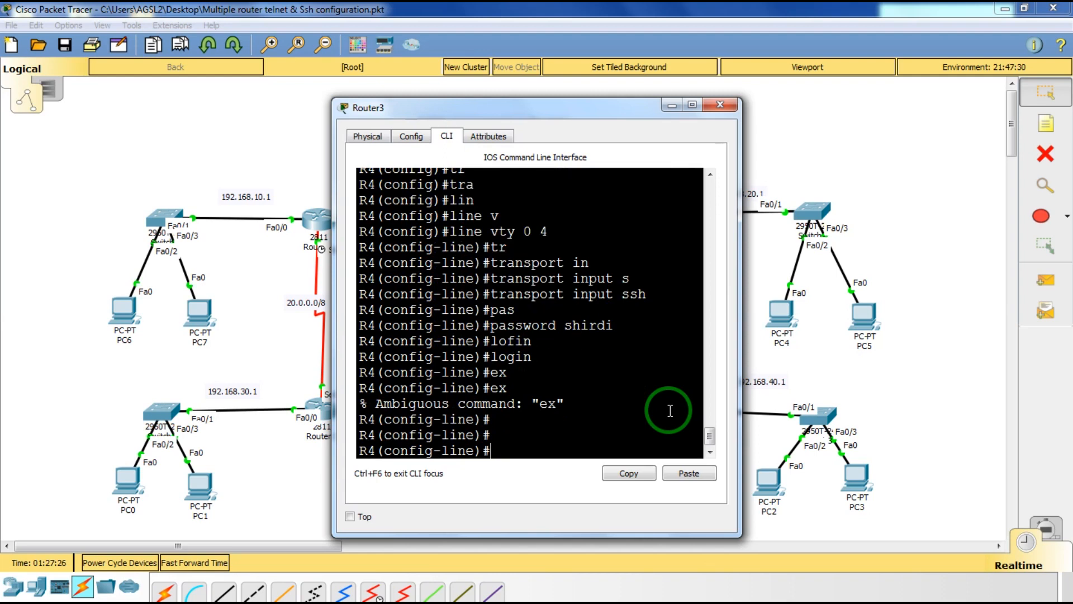
pyautogui.write('ex')
pyautogui.press('Tab')
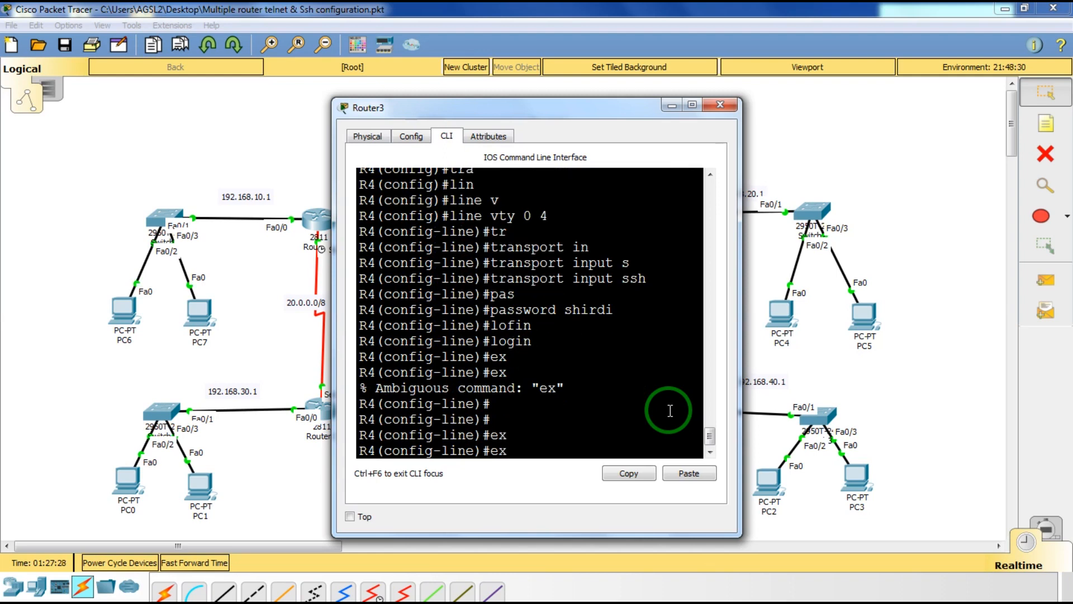
pyautogui.write('i')
pyautogui.press('Tab')
pyautogui.press('Return')
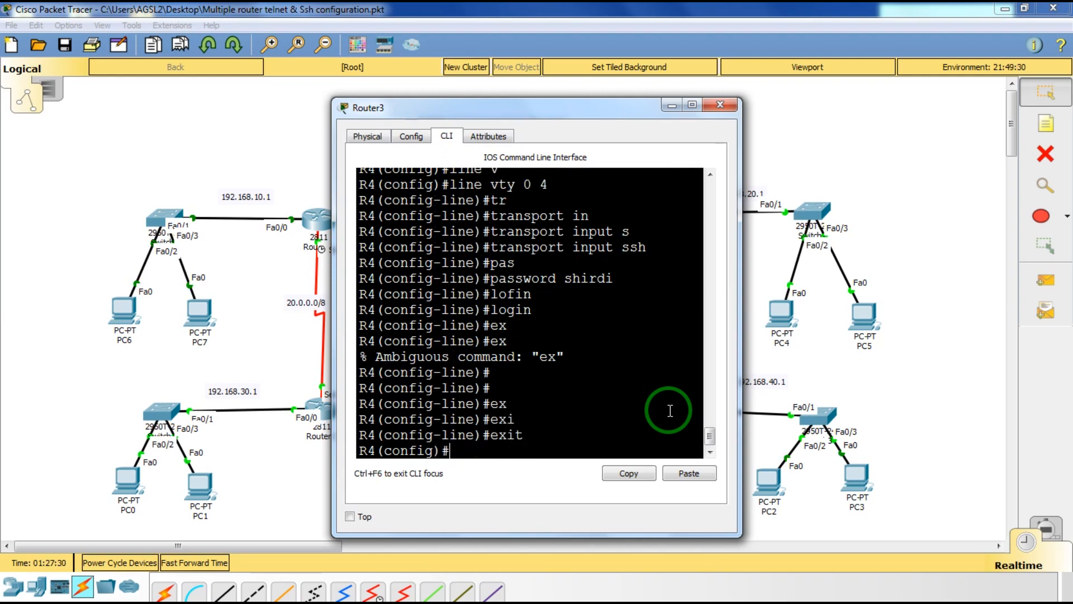
# Run crypto key generate rsa with a 1024-bit modulus on Router3, then close its window.
pyautogui.write('cey')
pyautogui.press('Tab')
pyautogui.press('BackSpace')
pyautogui.press('BackSpace')
pyautogui.press('BackSpace')
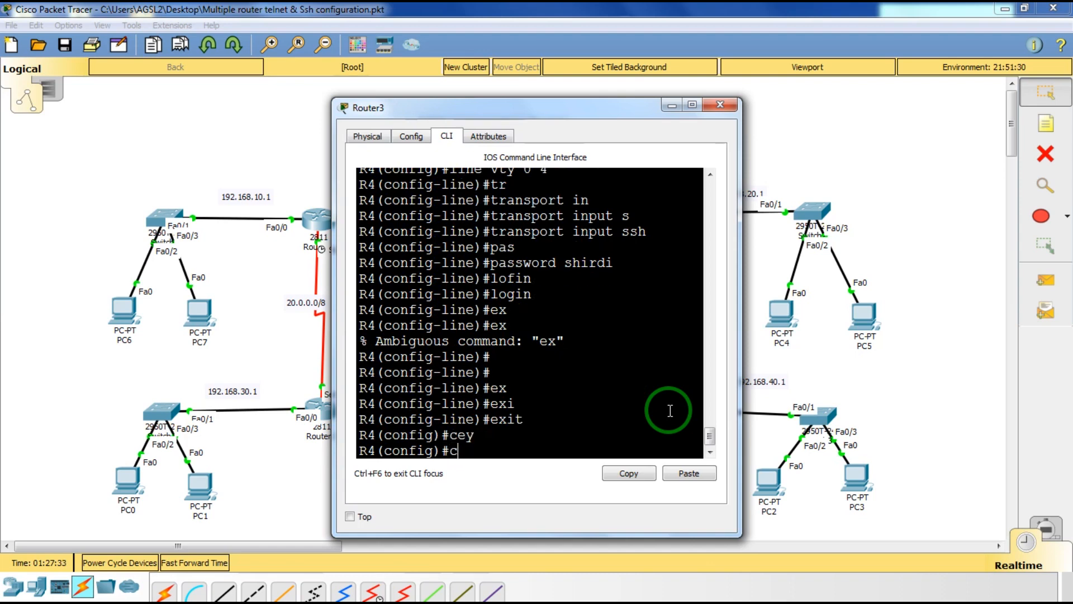
pyautogui.write('cry')
pyautogui.press('Tab')
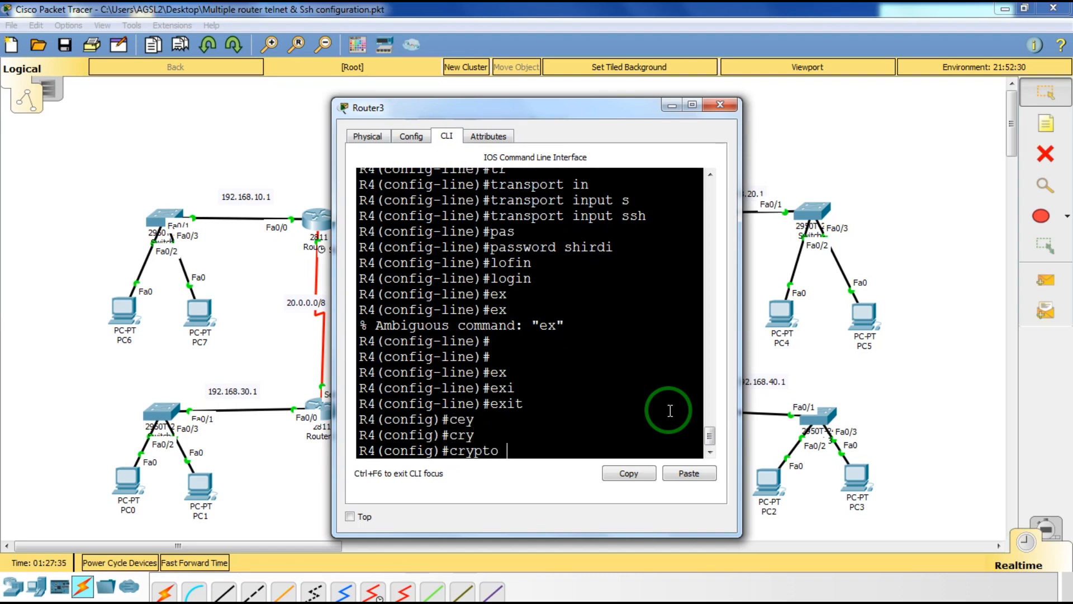
pyautogui.write('k')
pyautogui.press('Tab')
pyautogui.write('ga')
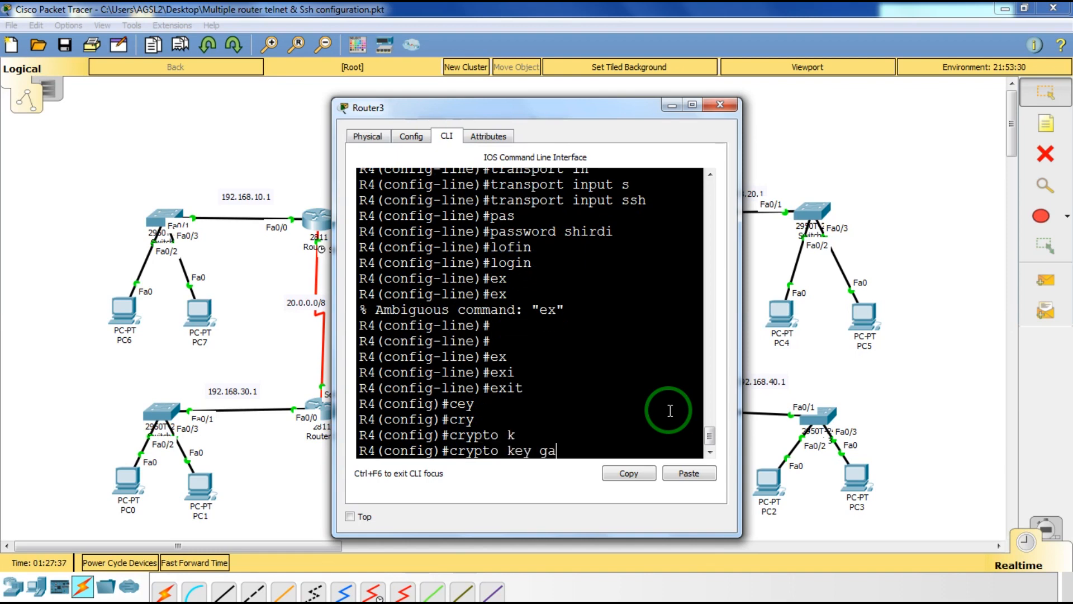
pyautogui.press('Tab')
pyautogui.press('BackSpace')
pyautogui.press('Tab')
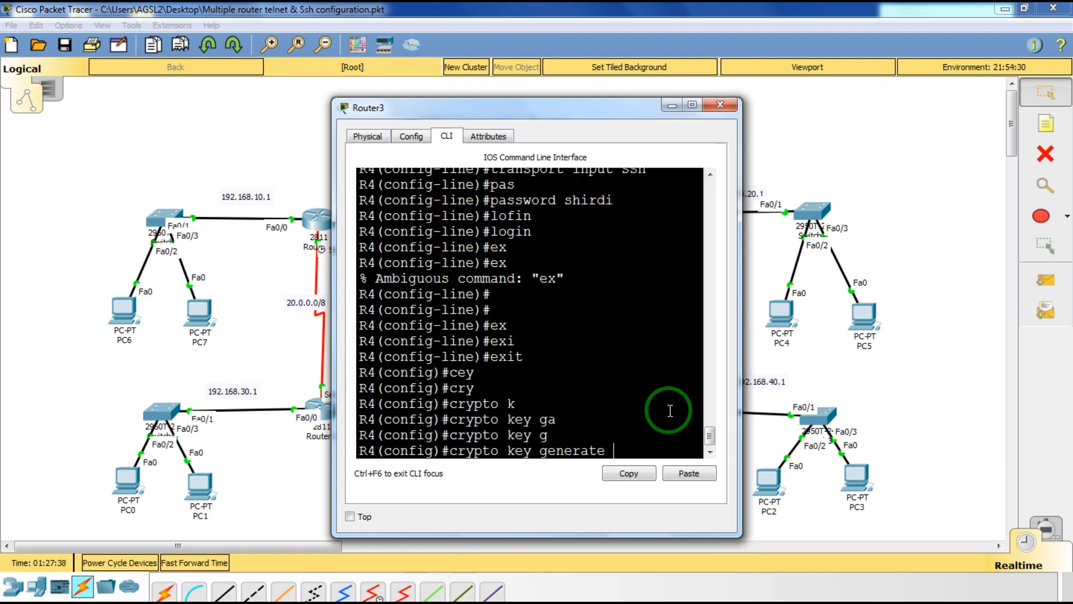
pyautogui.write('r')
pyautogui.press('Tab')
pyautogui.press('Return')
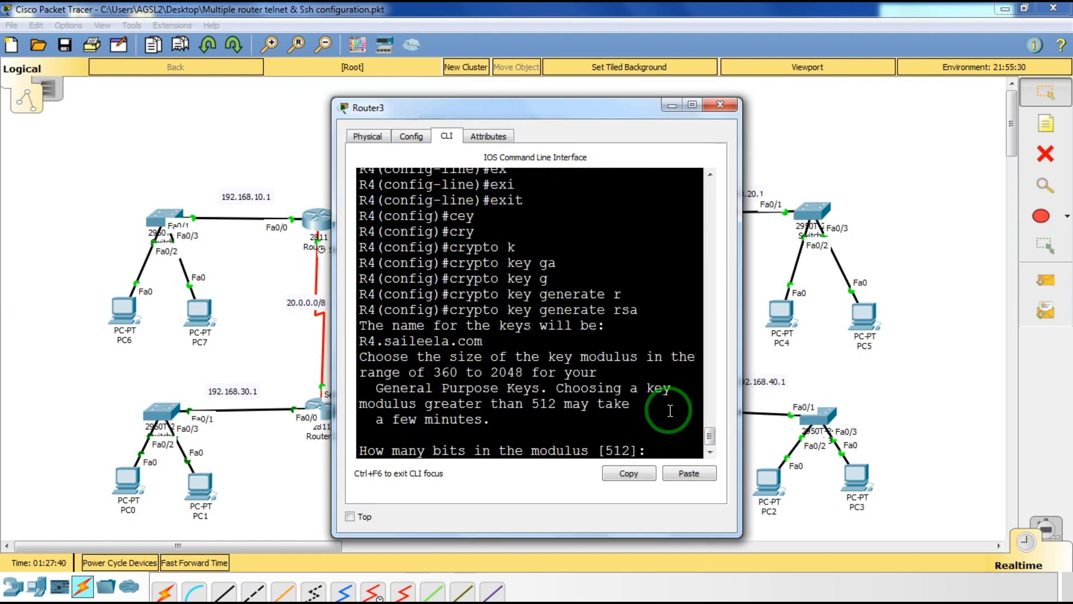
pyautogui.write('1024')
pyautogui.press('Return')
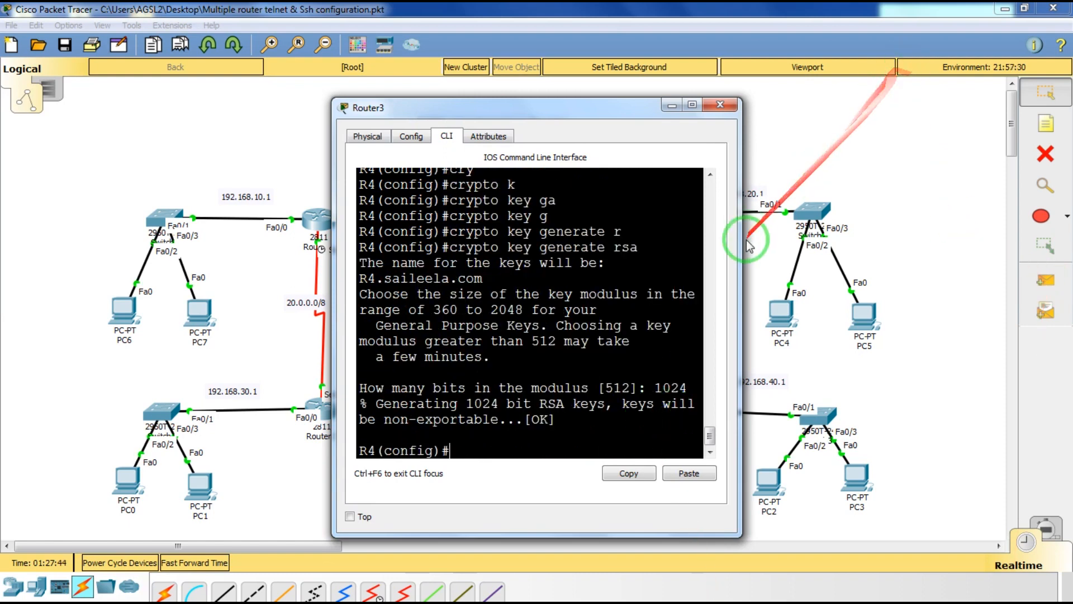
pyautogui.click(723, 105)
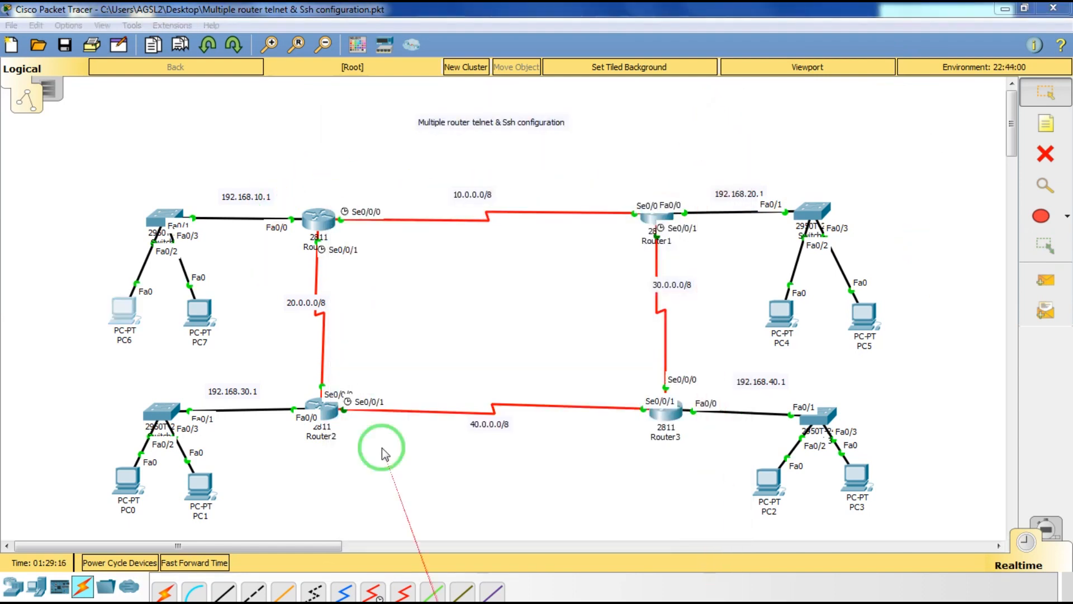
# Open Router0's CLI and enter global configuration mode.
pyautogui.click(330, 223)
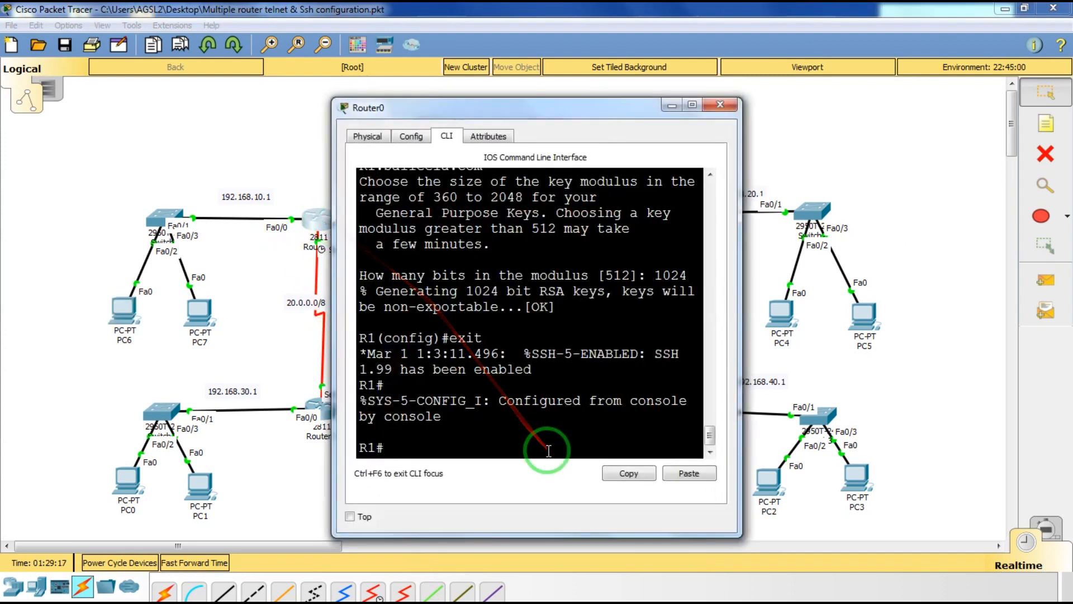
pyautogui.click(548, 450)
pyautogui.write('conf')
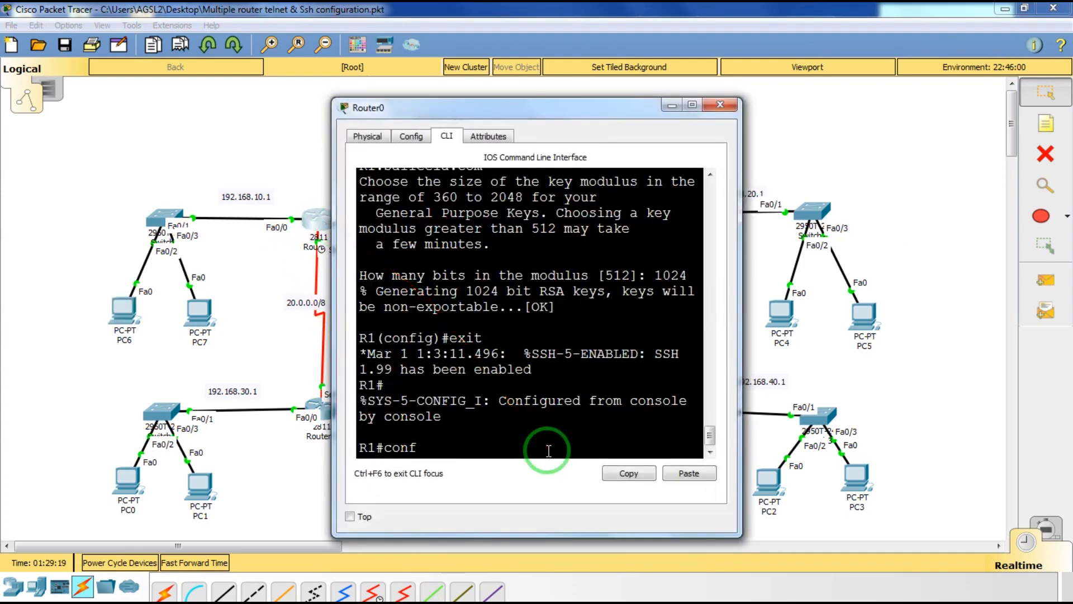
pyautogui.press('Tab')
pyautogui.write('t')
pyautogui.press('Tab')
pyautogui.press('Return')
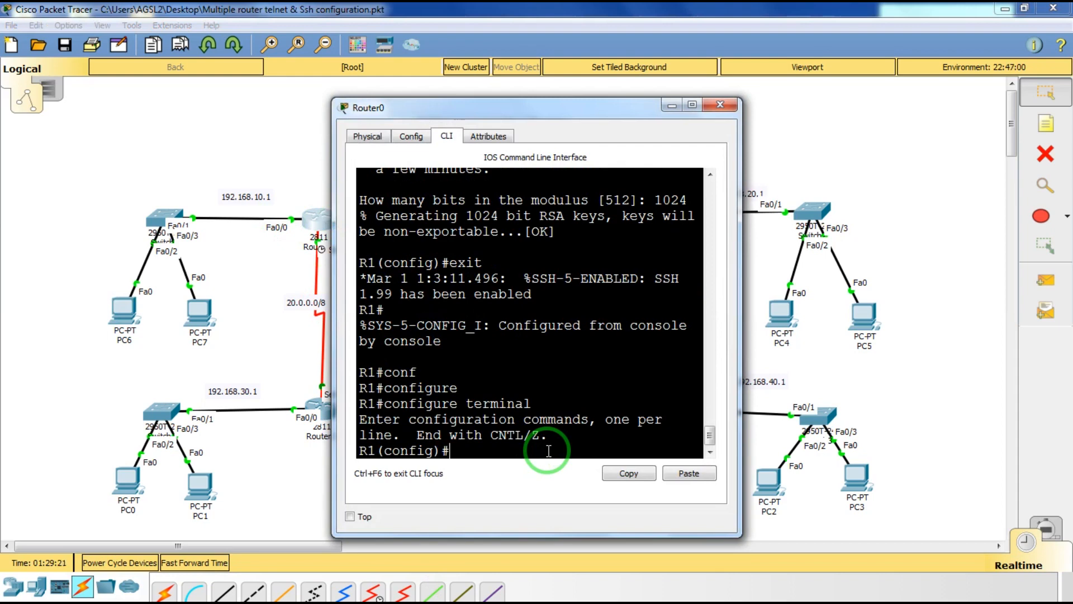
# Create user admin with privilege 15 and a secret password, then close the window.
pyautogui.write('use')
pyautogui.press('Tab')
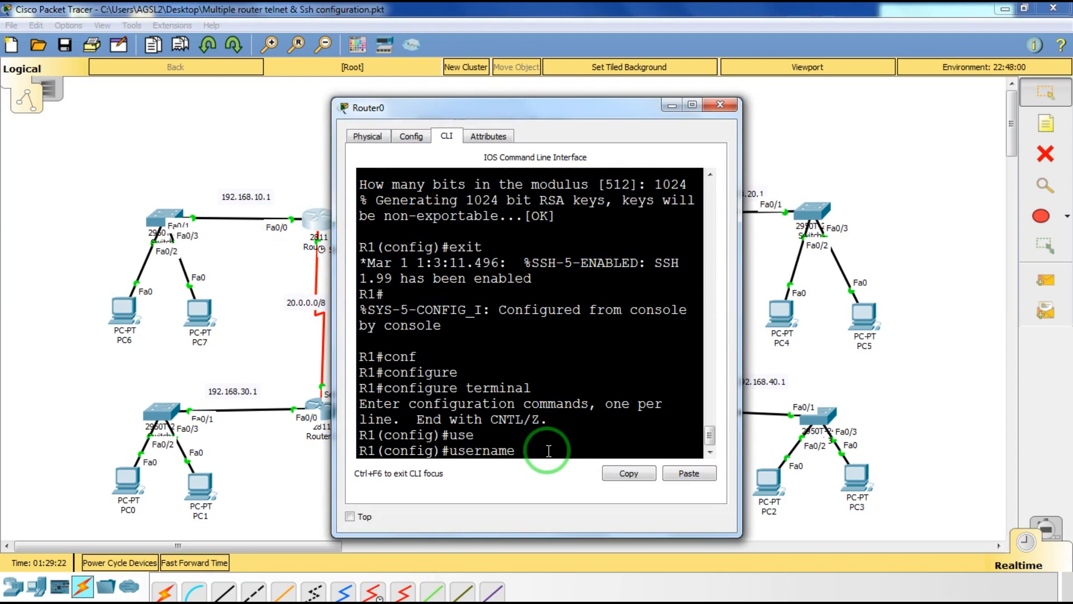
pyautogui.write('admin pru')
pyautogui.press('Tab')
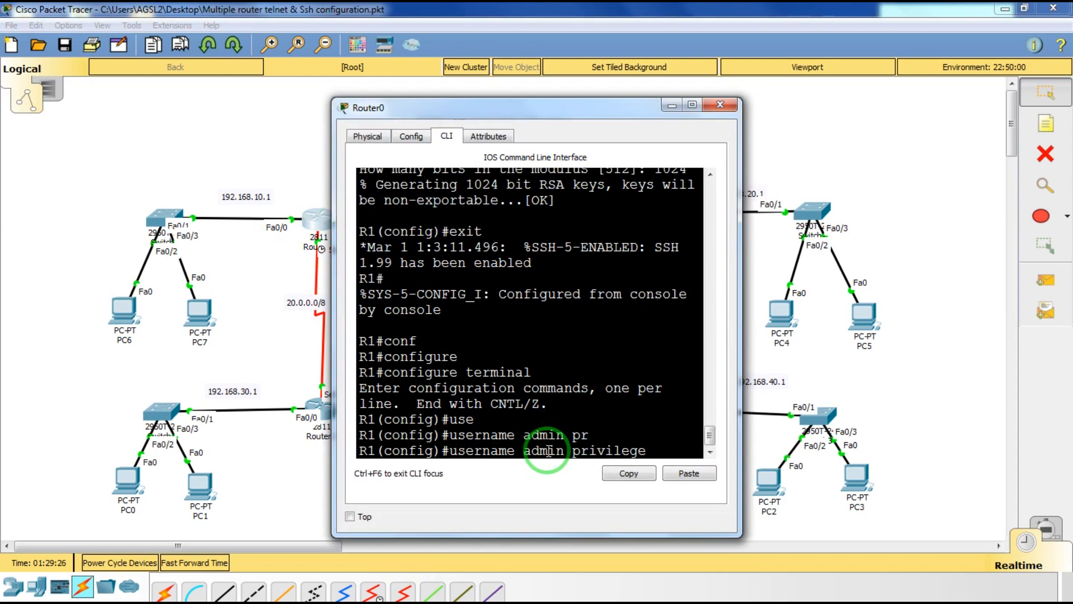
pyautogui.write('15 se')
pyautogui.press('Tab')
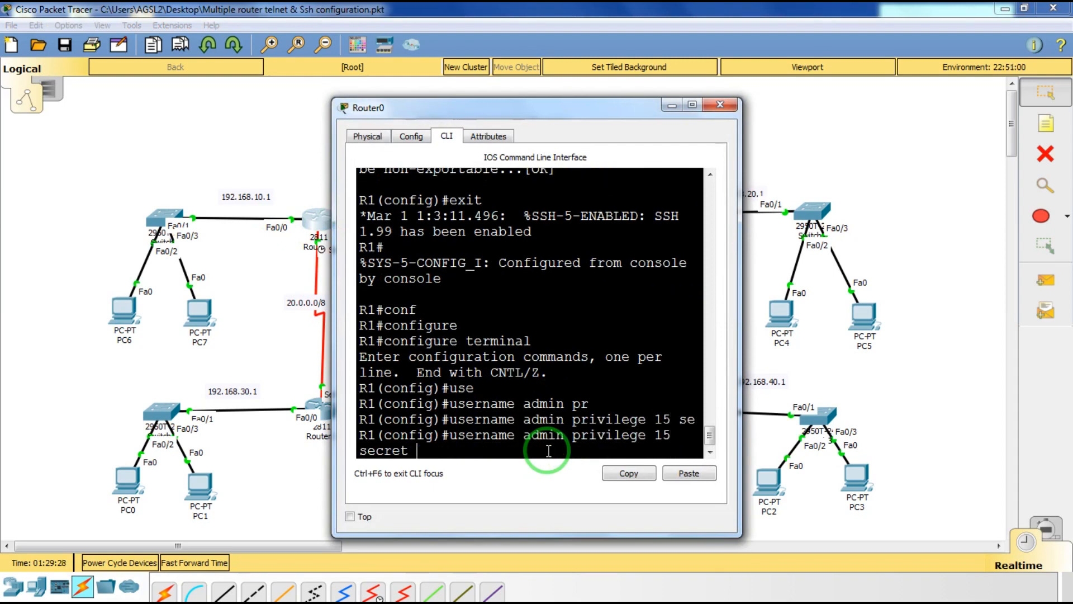
pyautogui.write('shirdi')
pyautogui.press('Return')
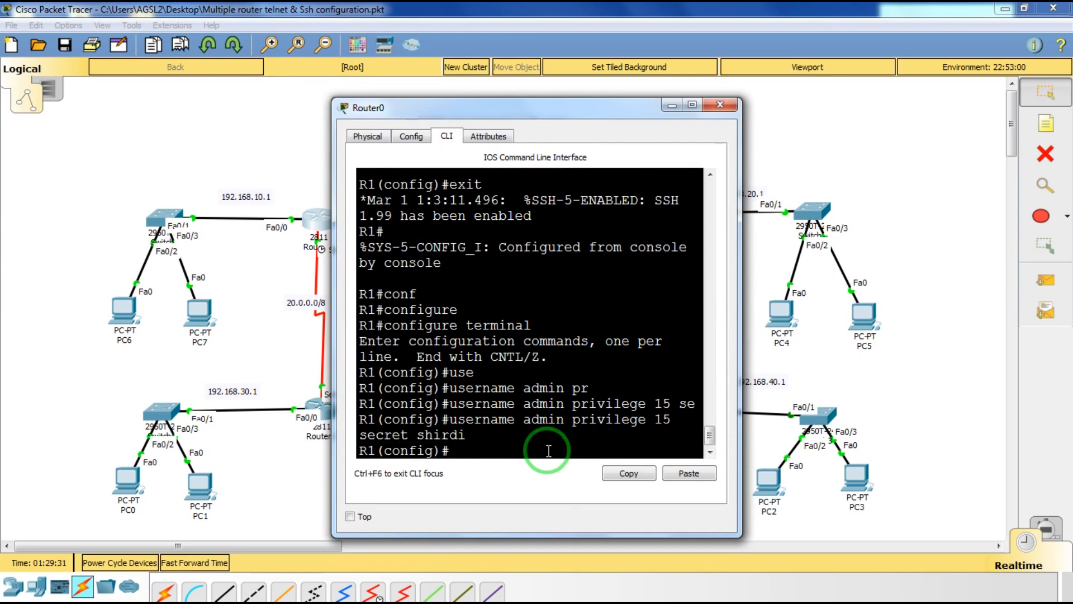
pyautogui.click(719, 104)
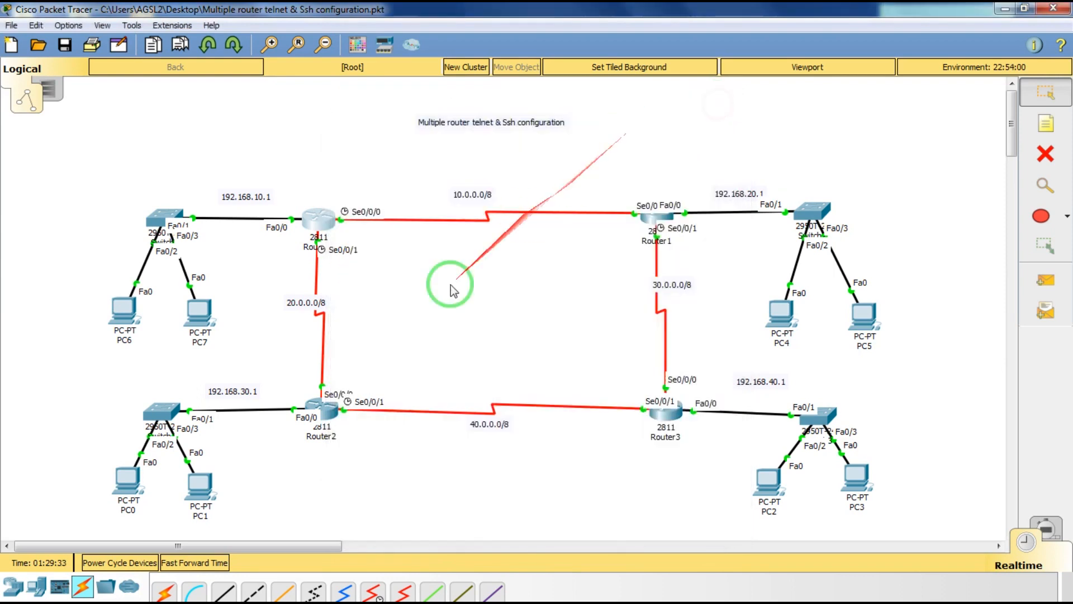
# On Router1 run username admin privilege 15 secret with the password, then close the window.
pyautogui.click(668, 213)
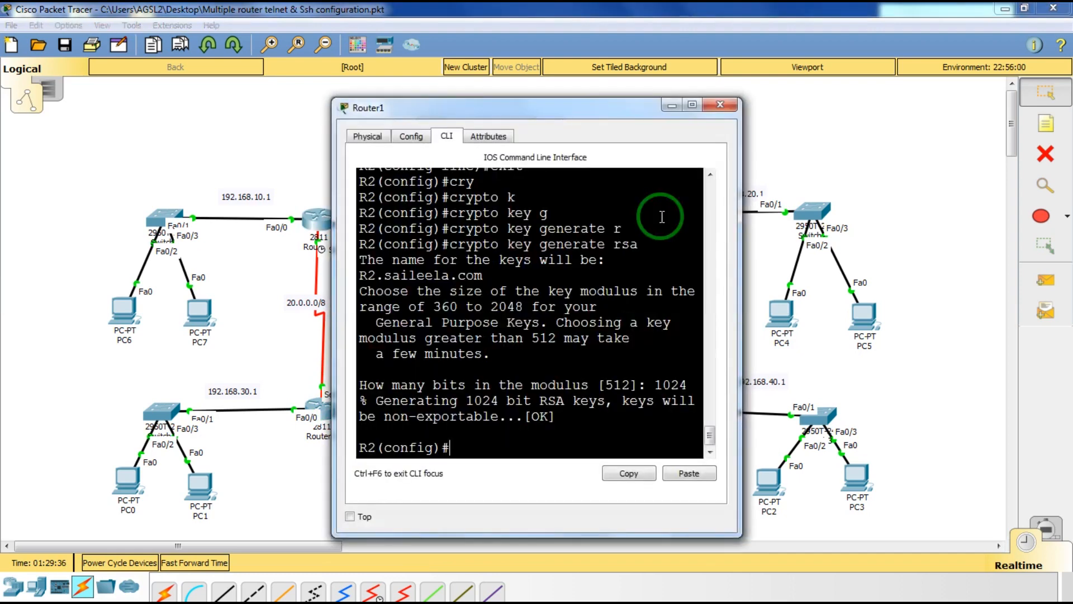
pyautogui.write('username')
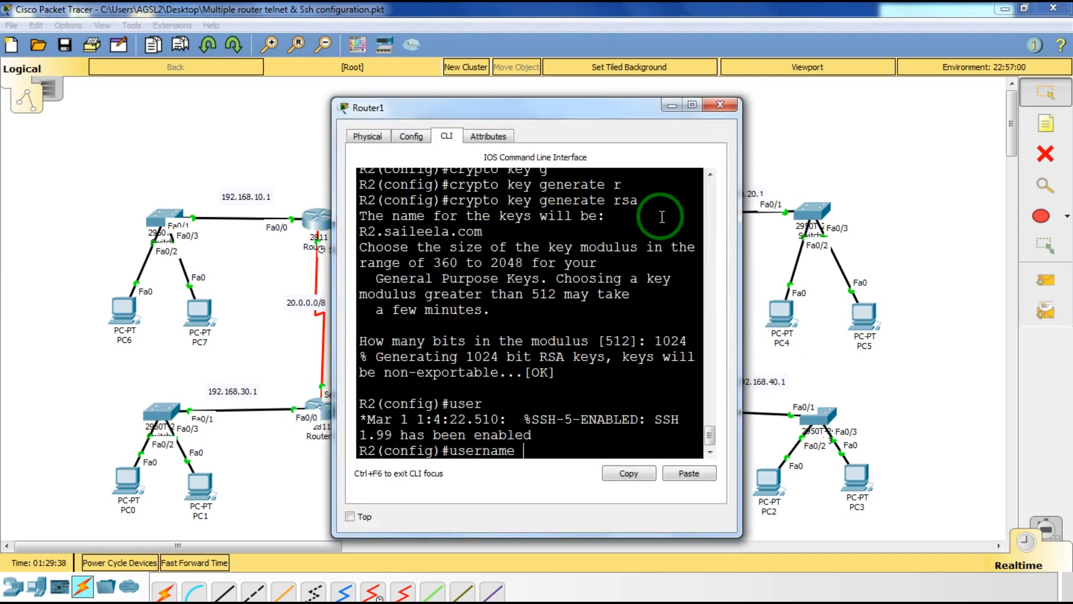
pyautogui.write(' admin pri')
pyautogui.press('Tab')
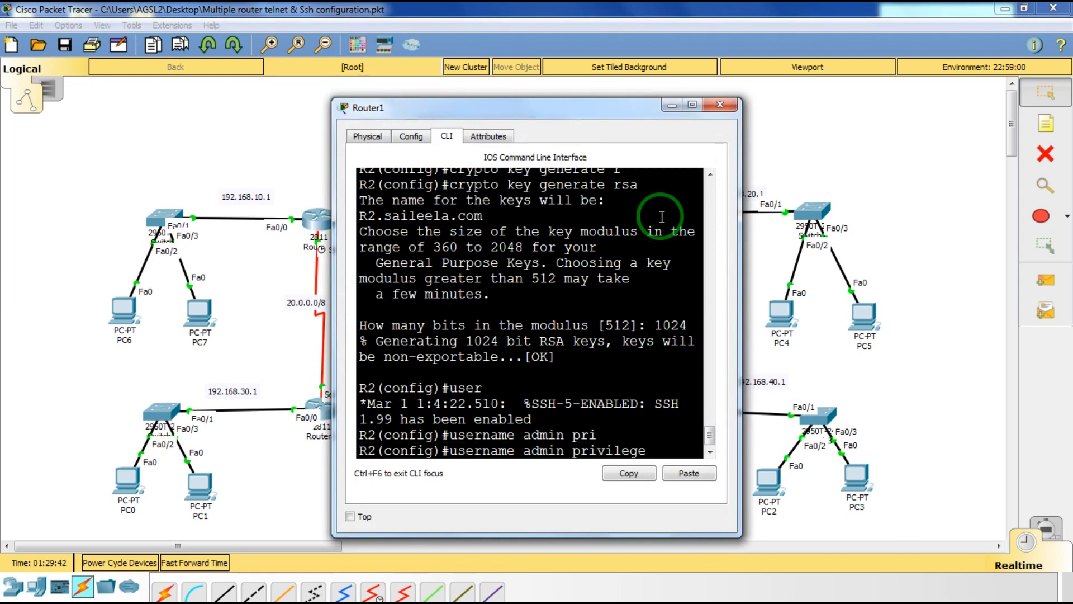
pyautogui.write('15')
pyautogui.write(' se')
pyautogui.press('Tab')
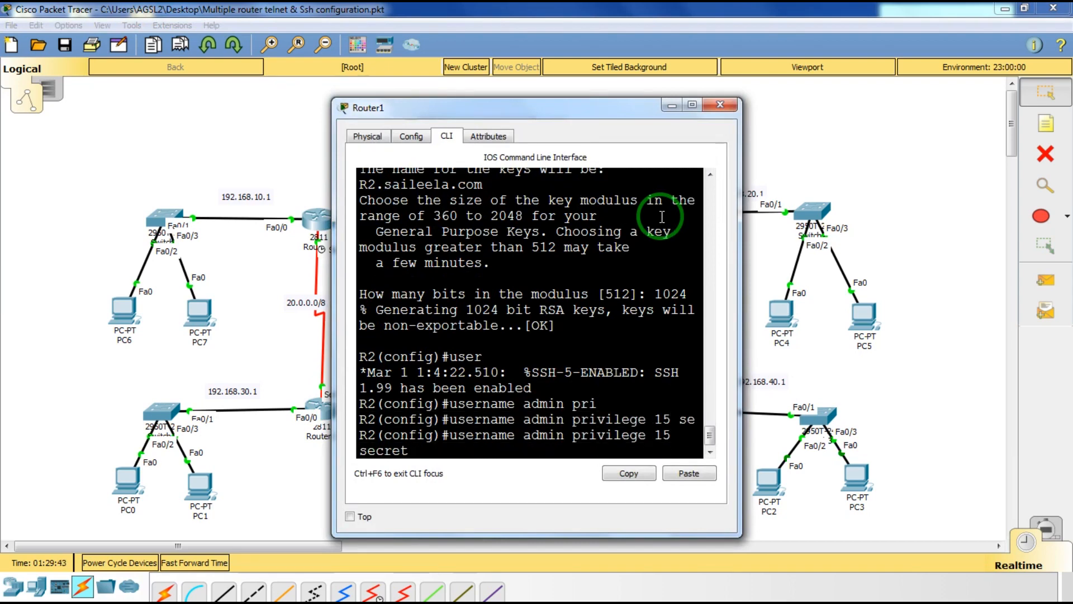
pyautogui.write('shird')
pyautogui.press('BackSpace')
pyautogui.press('BackSpace')
pyautogui.press('BackSpace')
pyautogui.press('BackSpace')
pyautogui.press('BackSpace')
pyautogui.write('shirdi')
pyautogui.press('Return')
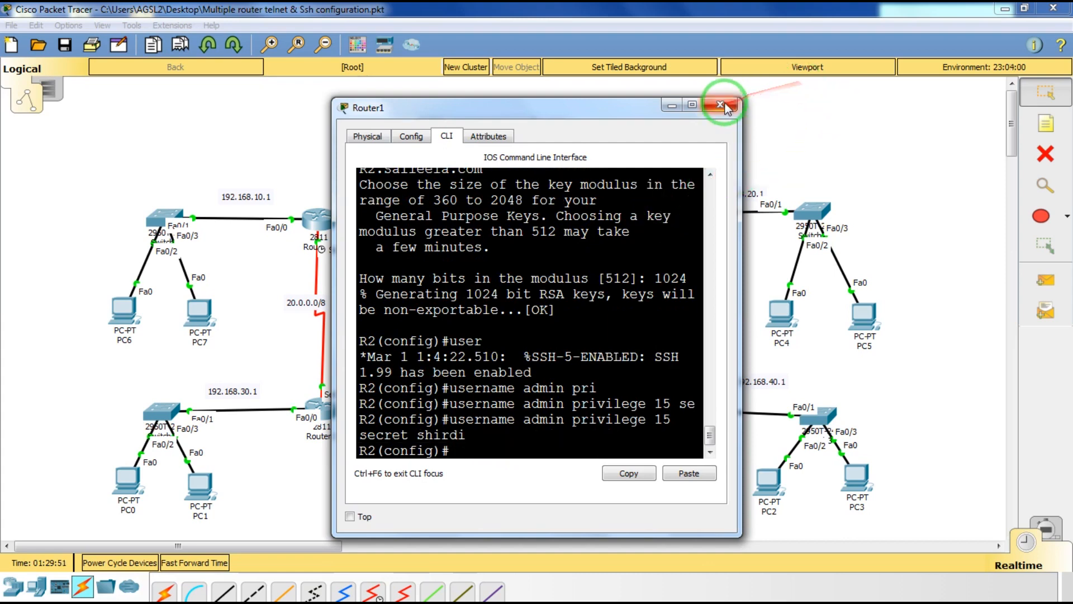
pyautogui.click(721, 104)
# Open Router2's CLI and enter enable and configure terminal modes.
pyautogui.click(329, 412)
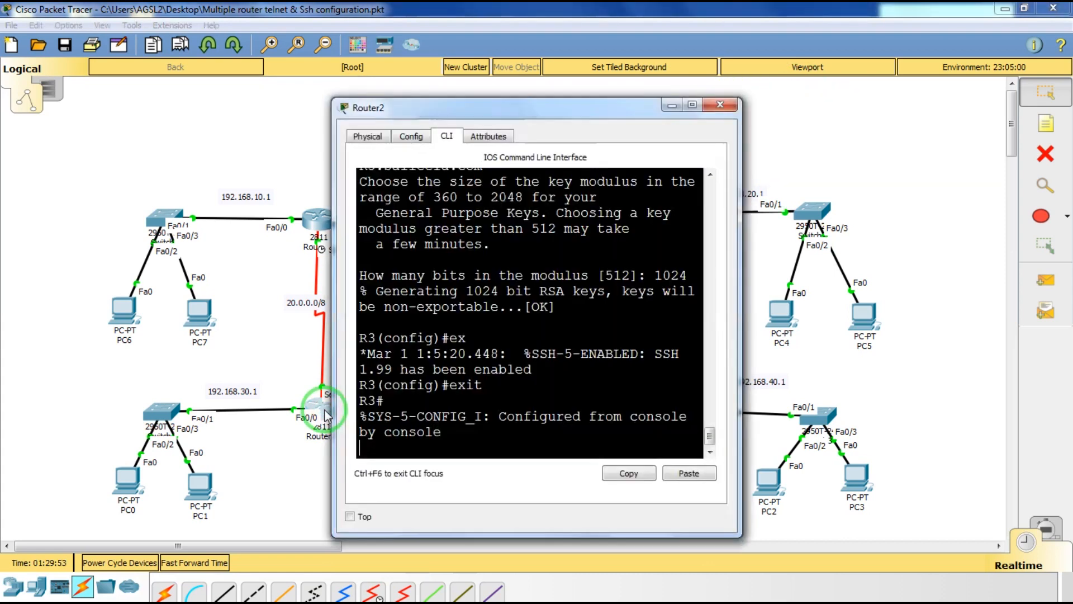
pyautogui.press('Return')
pyautogui.write('e')
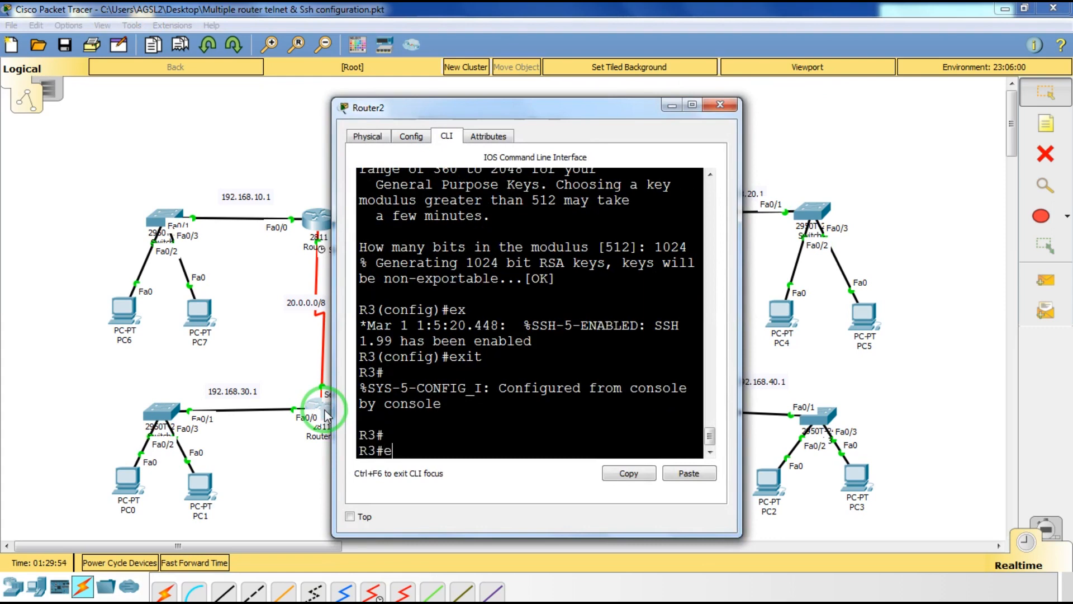
pyautogui.write('n')
pyautogui.press('Tab')
pyautogui.press('Return')
pyautogui.write('conf')
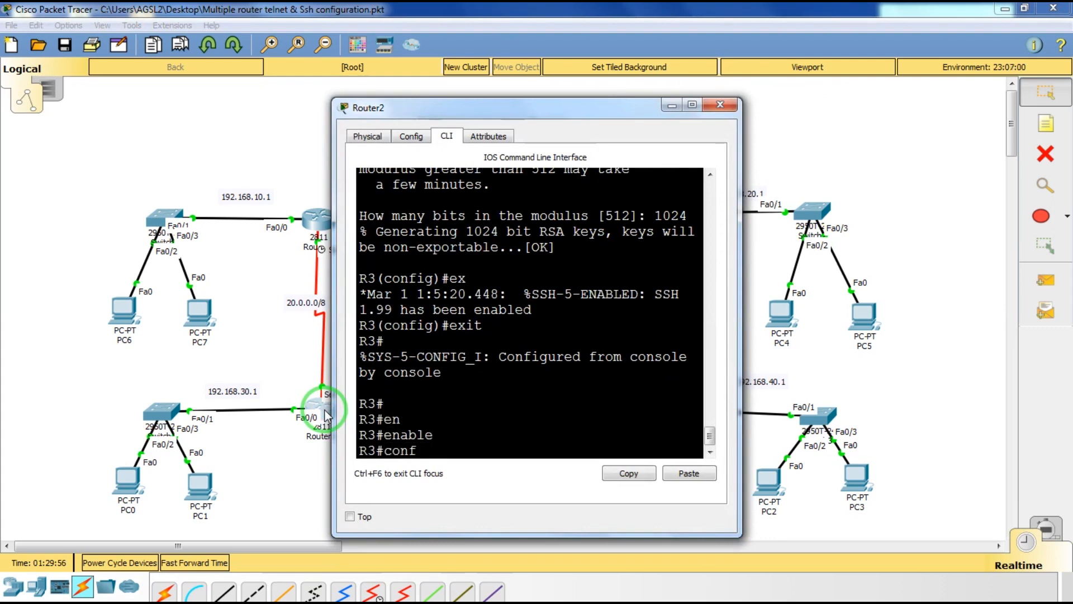
pyautogui.press('Tab')
pyautogui.write('t')
pyautogui.press('Tab')
pyautogui.press('Return')
# Add user admin with privilege 15 and a secret password, then close Router2's window.
pyautogui.write('use')
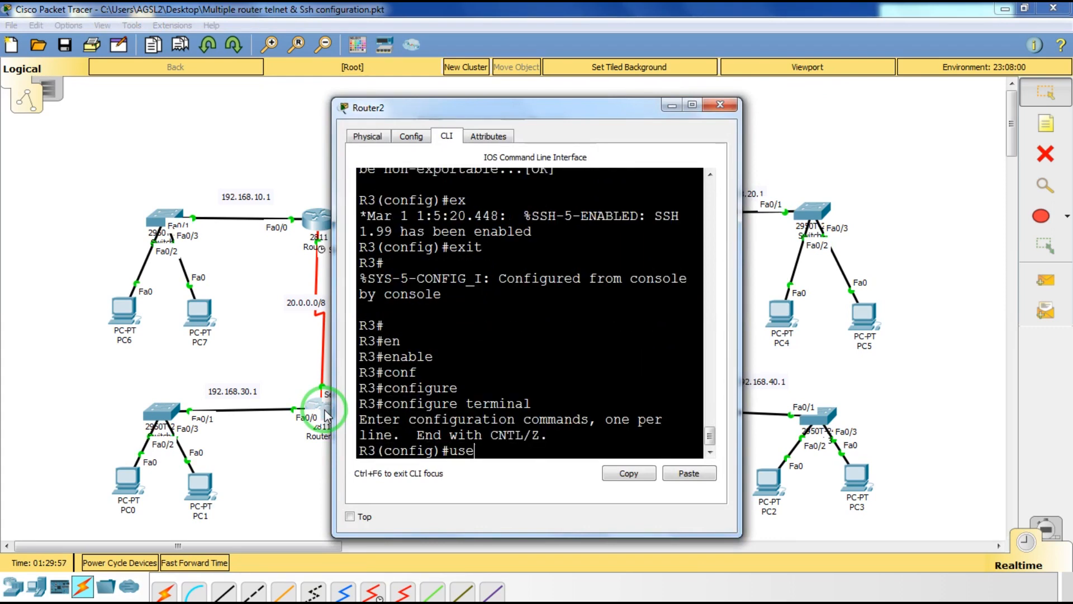
pyautogui.press('Tab')
pyautogui.write('admin')
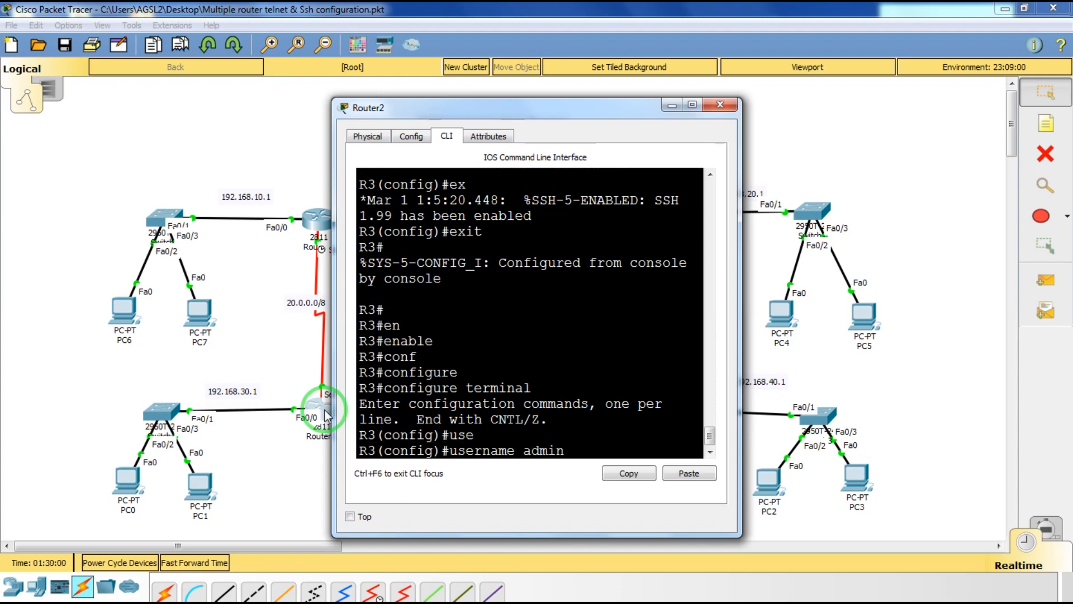
pyautogui.write(' pri')
pyautogui.press('Tab')
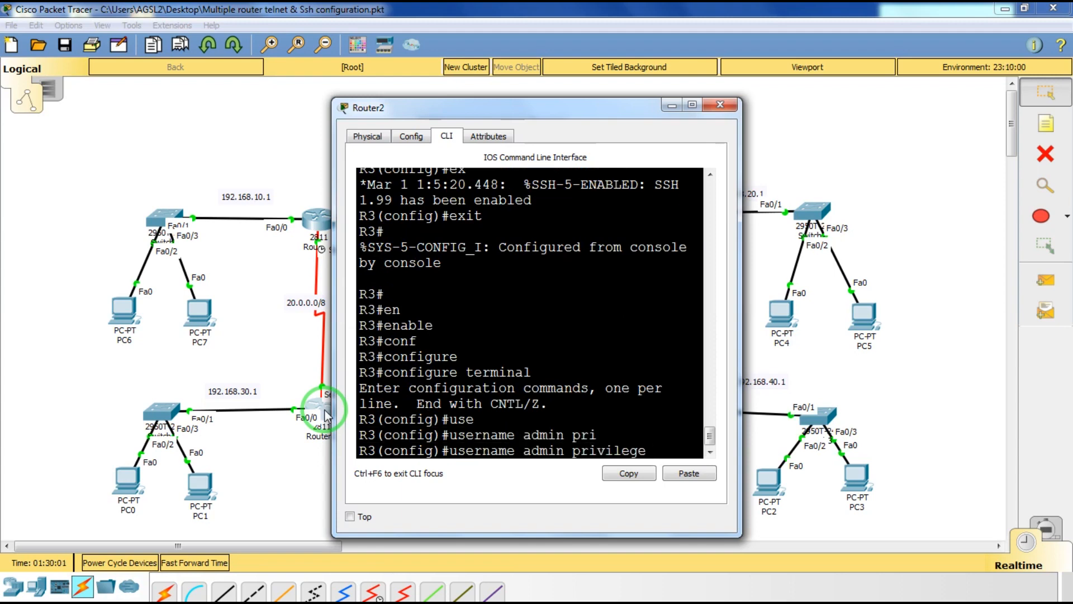
pyautogui.write('15')
pyautogui.write(' se')
pyautogui.press('Tab')
pyautogui.write('shirdi')
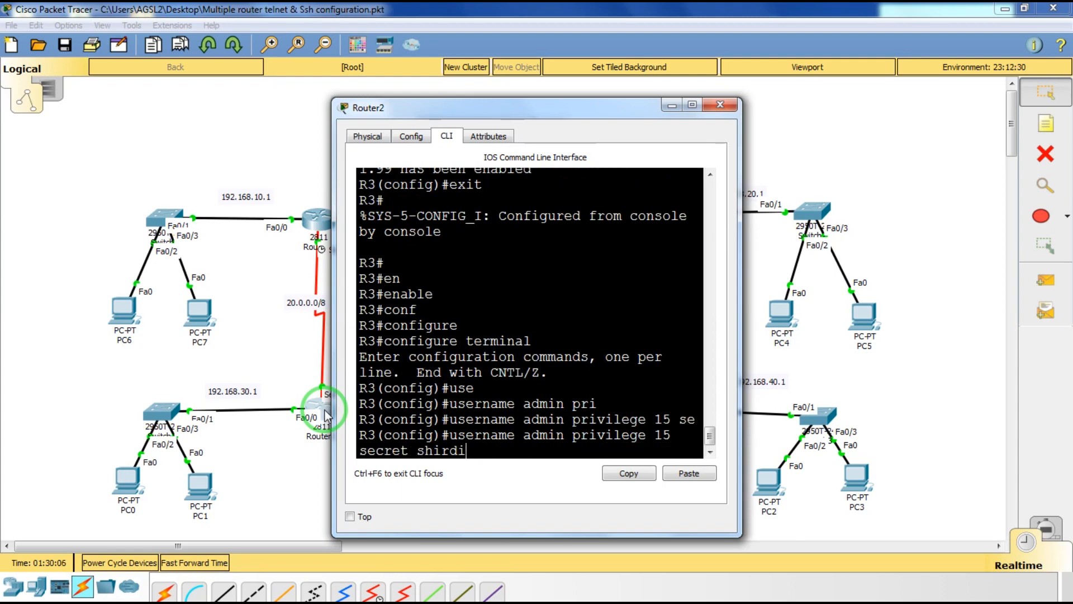
pyautogui.press('Return')
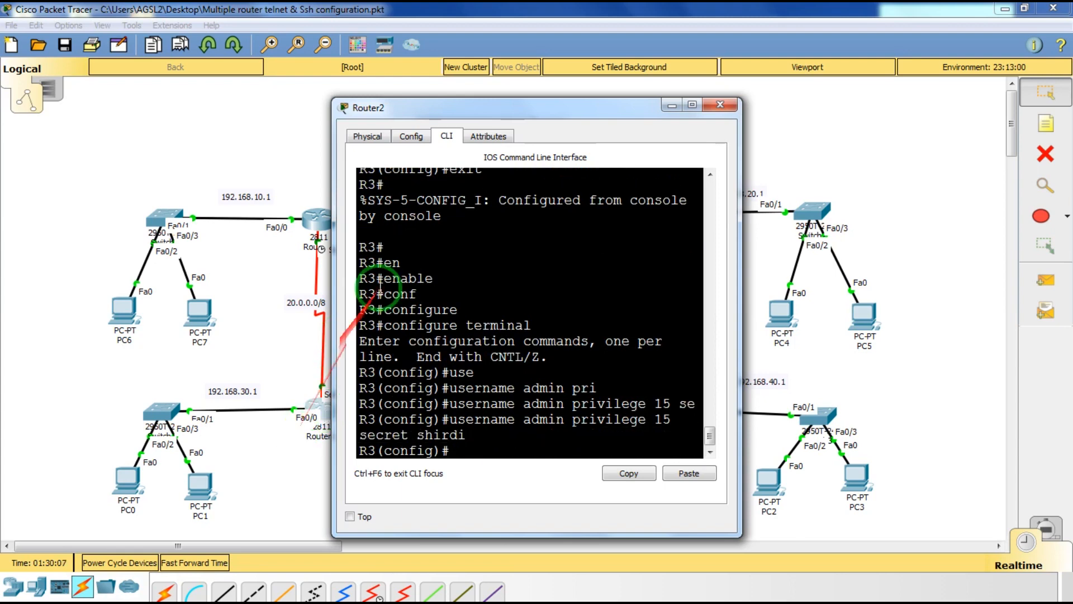
pyautogui.click(719, 104)
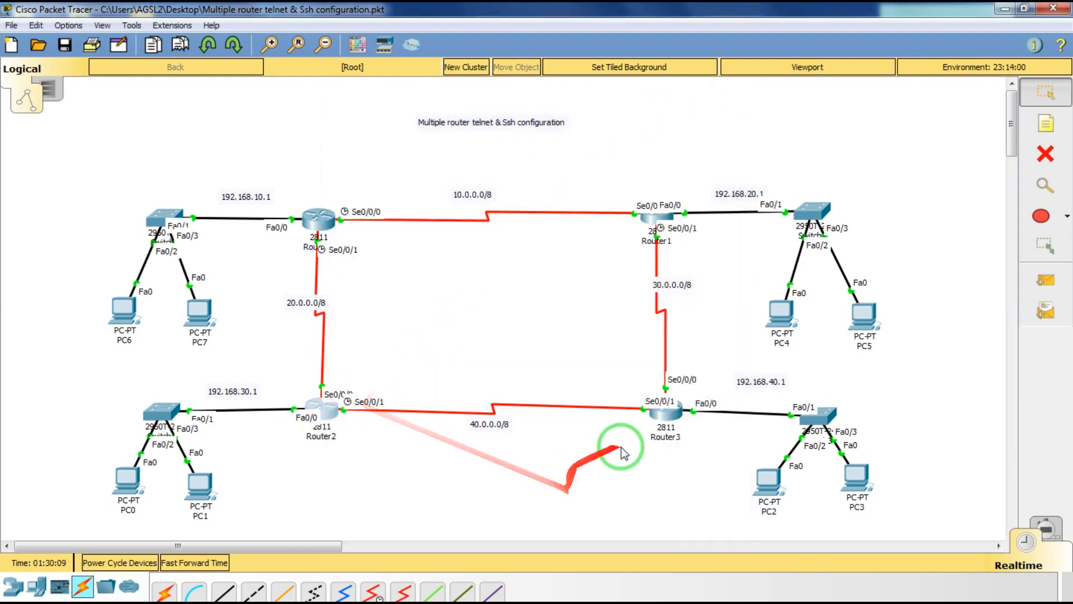
# On Router3 run username admin privilege 15 secret with the password.
pyautogui.click(660, 416)
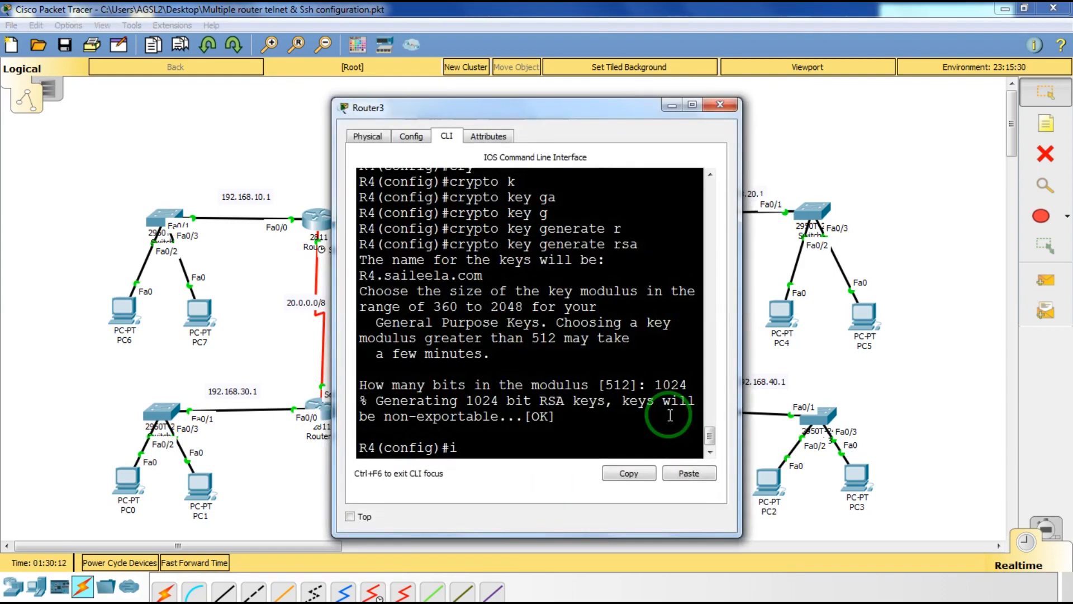
pyautogui.press('BackSpace')
pyautogui.write('username ')
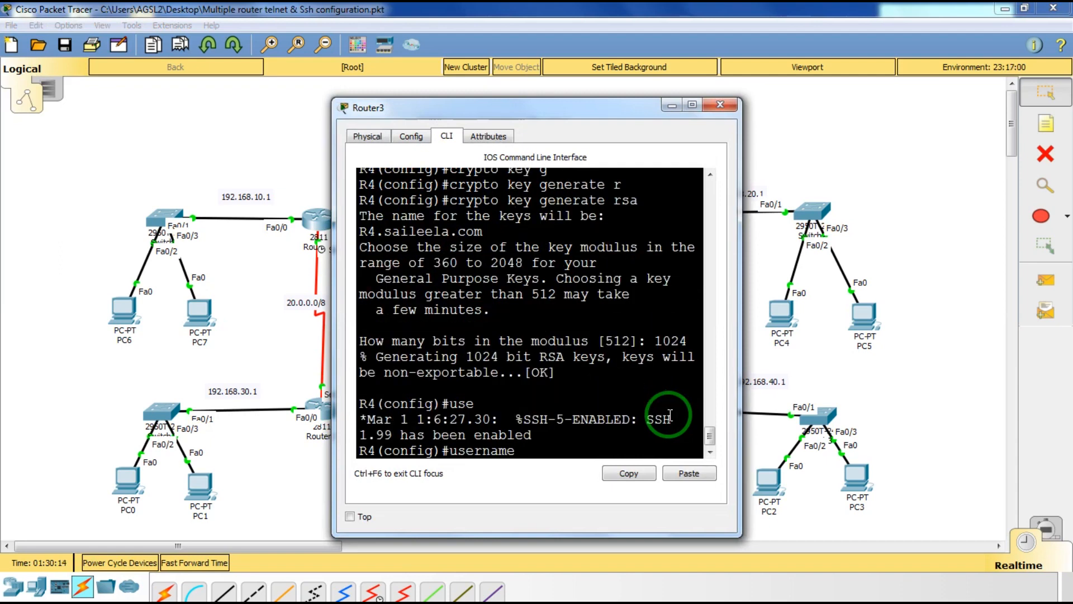
pyautogui.write('admin pri')
pyautogui.press('Tab')
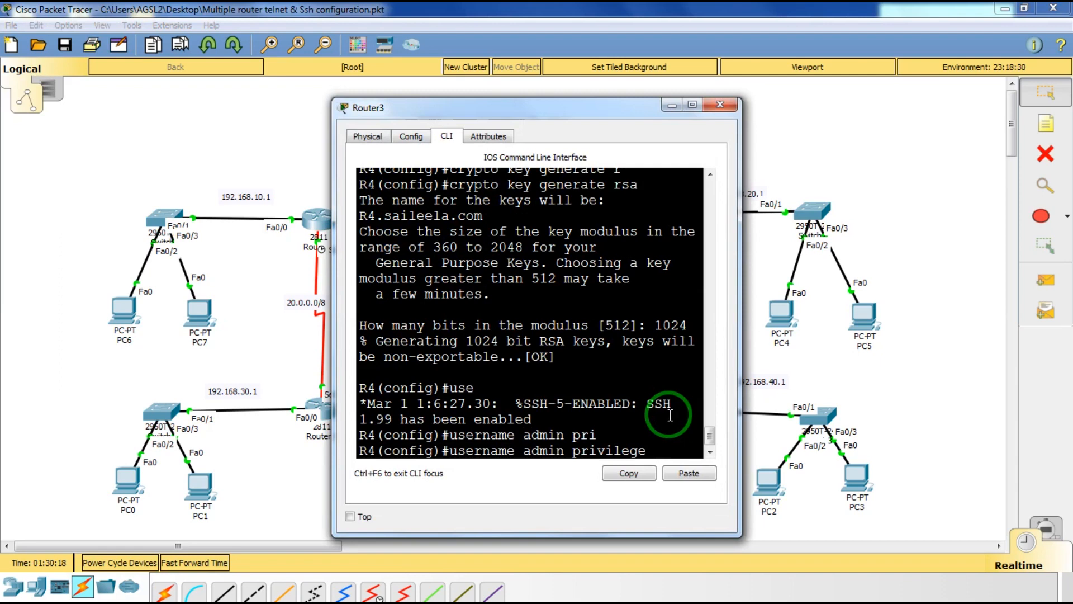
pyautogui.write('15 s')
pyautogui.press('Tab')
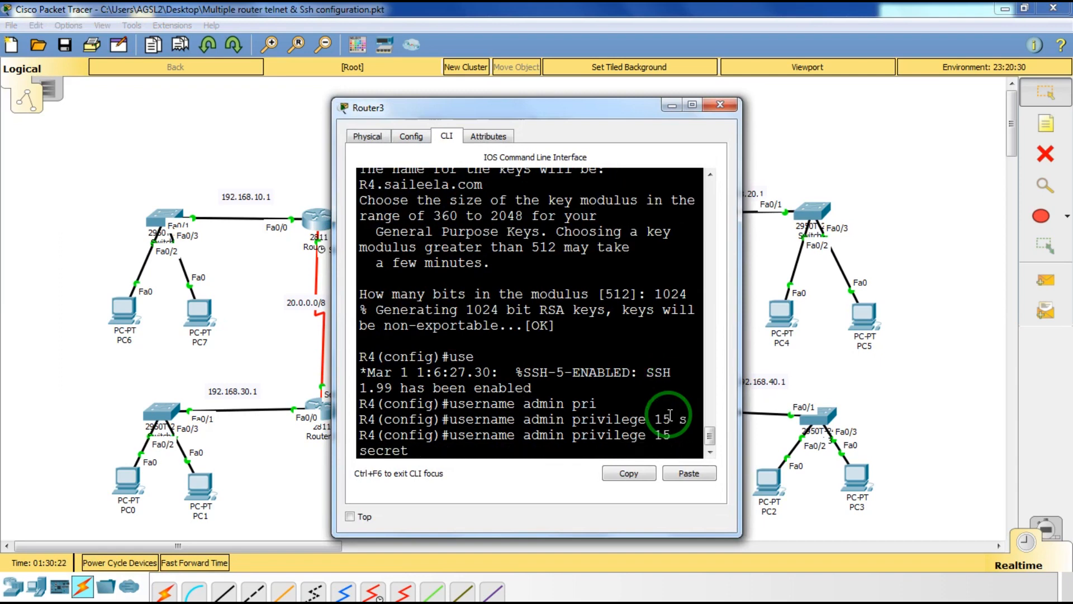
pyautogui.write('shirdi')
pyautogui.press('Return')
pyautogui.press('Return')
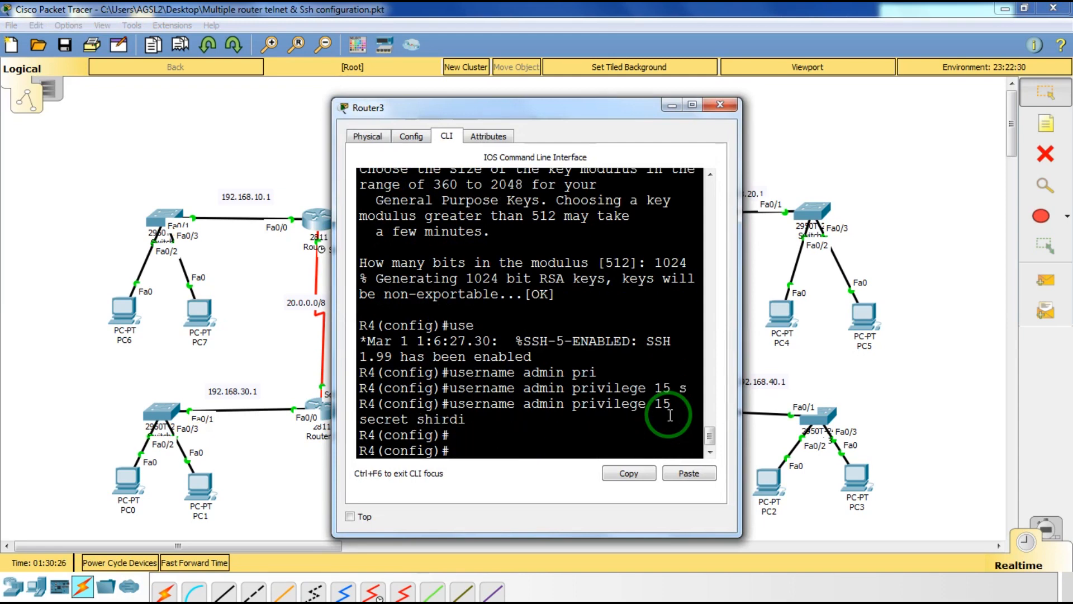
# Close Router3's window and open PC7's Desktop applications.
pyautogui.click(723, 104)
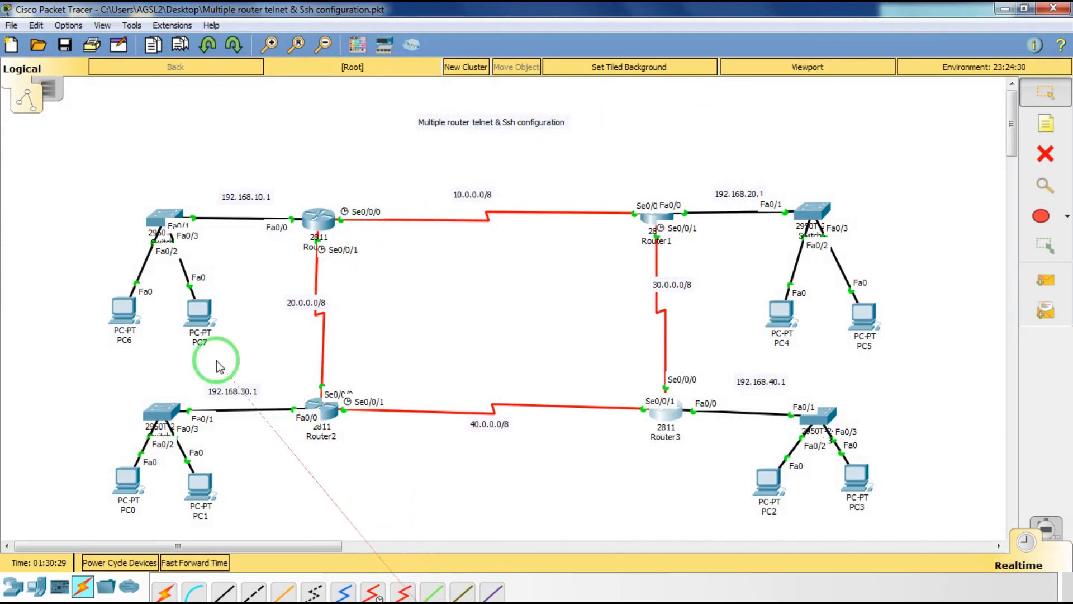
pyautogui.click(201, 324)
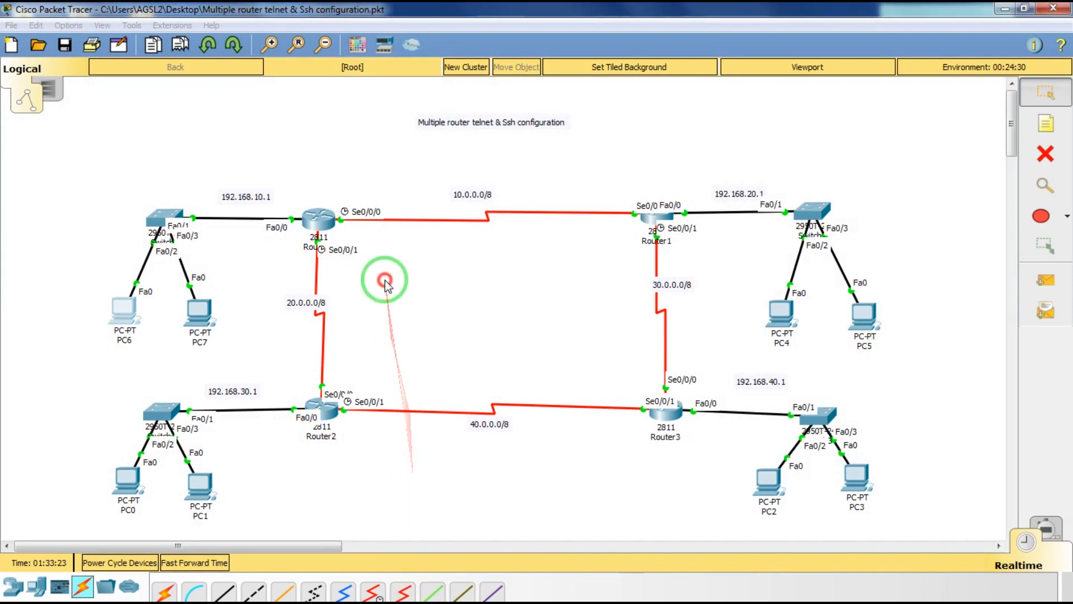
pyautogui.click(207, 307)
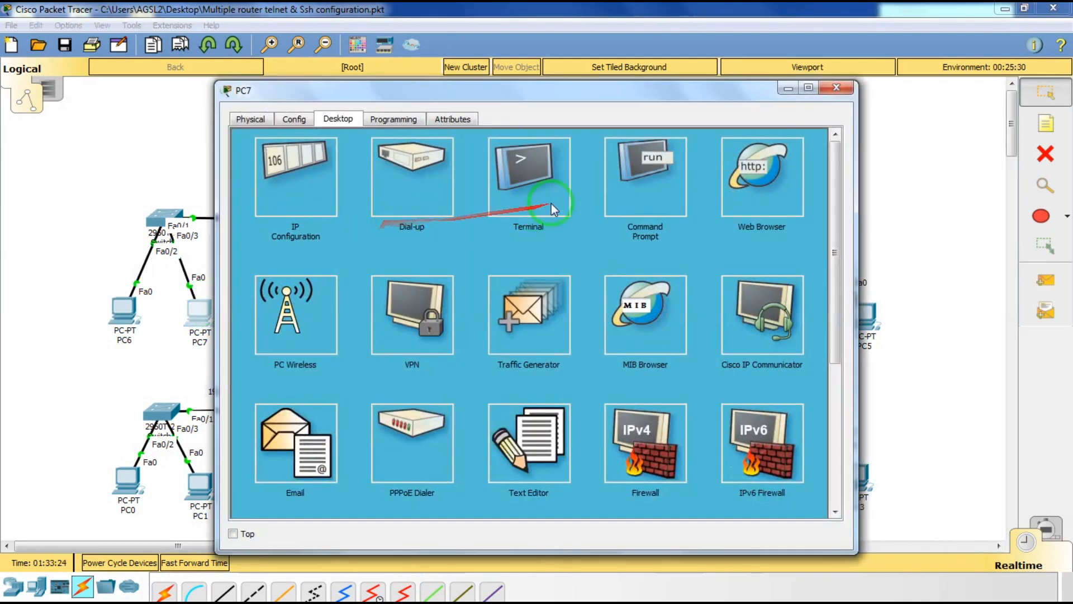
# From PC7's command prompt, SSH as admin into R2 at 192.168.20.1, log in, then exit.
pyautogui.click(640, 193)
pyautogui.scroll(-7, 566, 304)
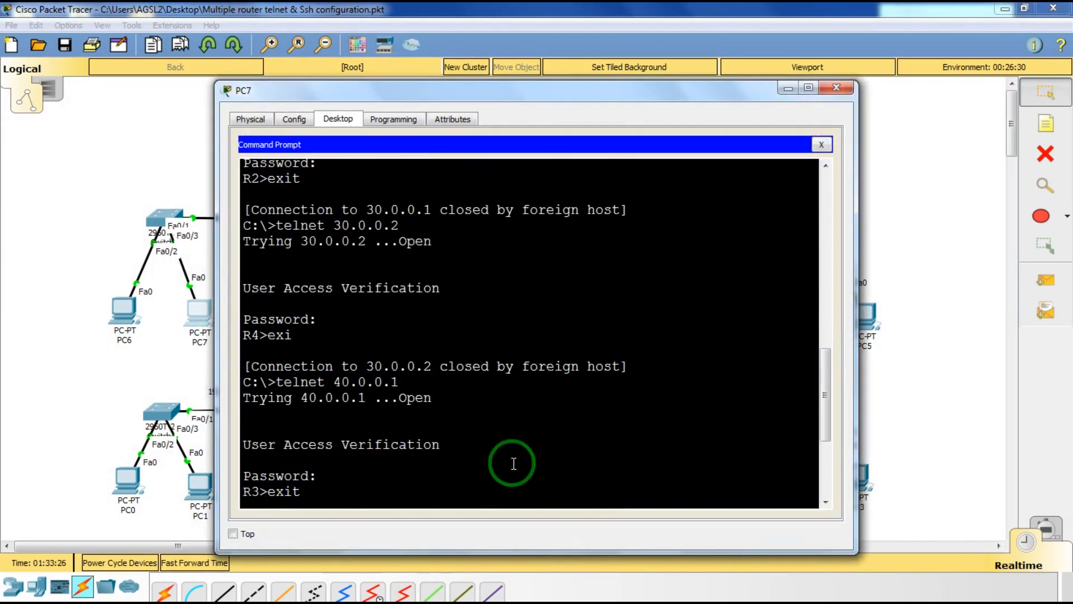
pyautogui.scroll(-3, 515, 471)
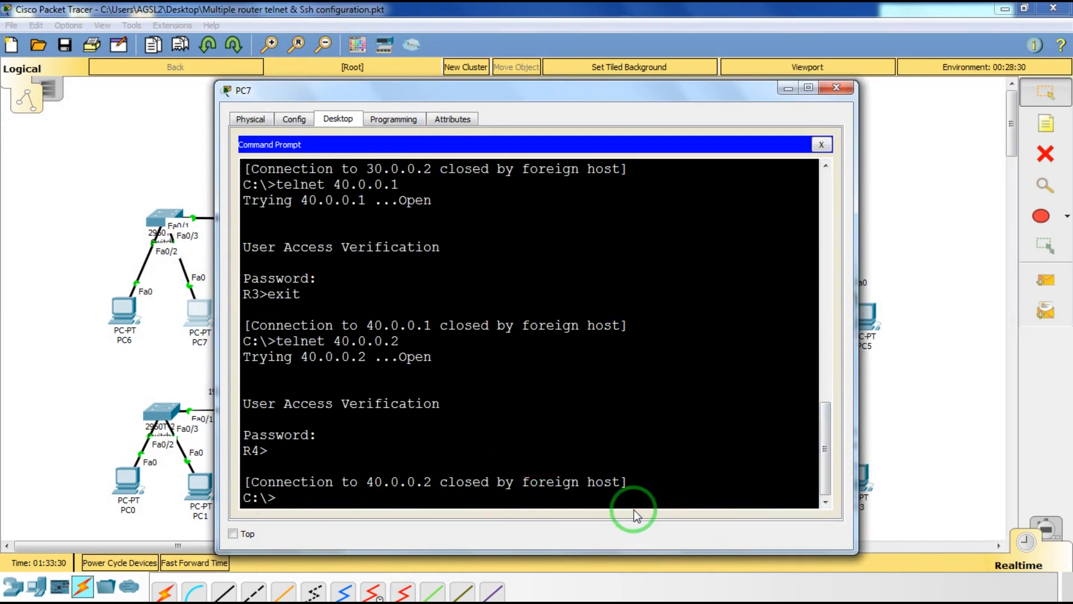
pyautogui.write('ssh -l admin 19')
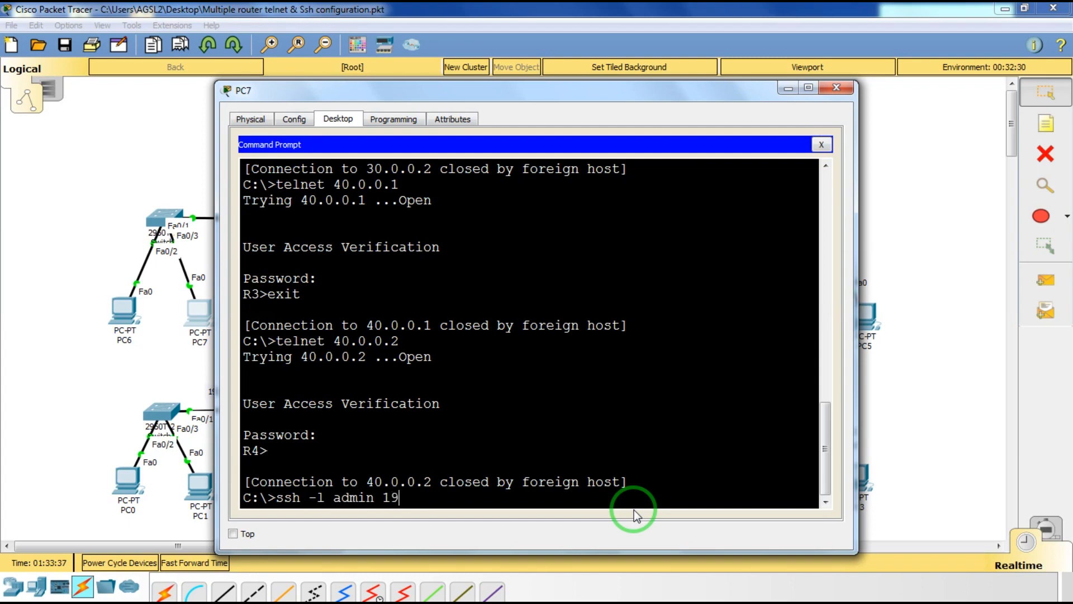
pyautogui.write('2.168.20.1')
pyautogui.press('Return')
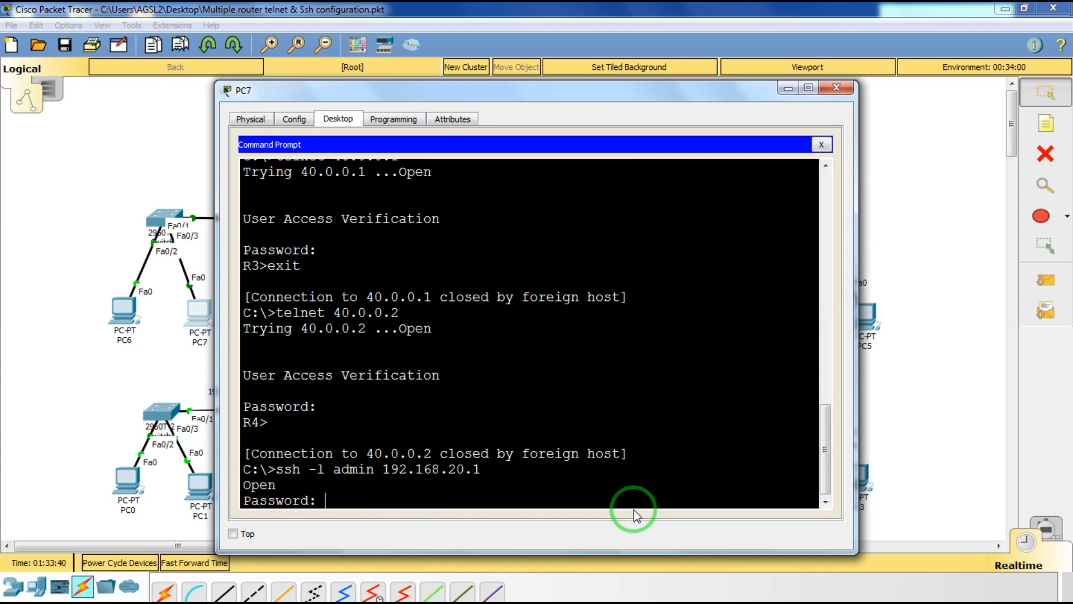
pyautogui.press('Return')
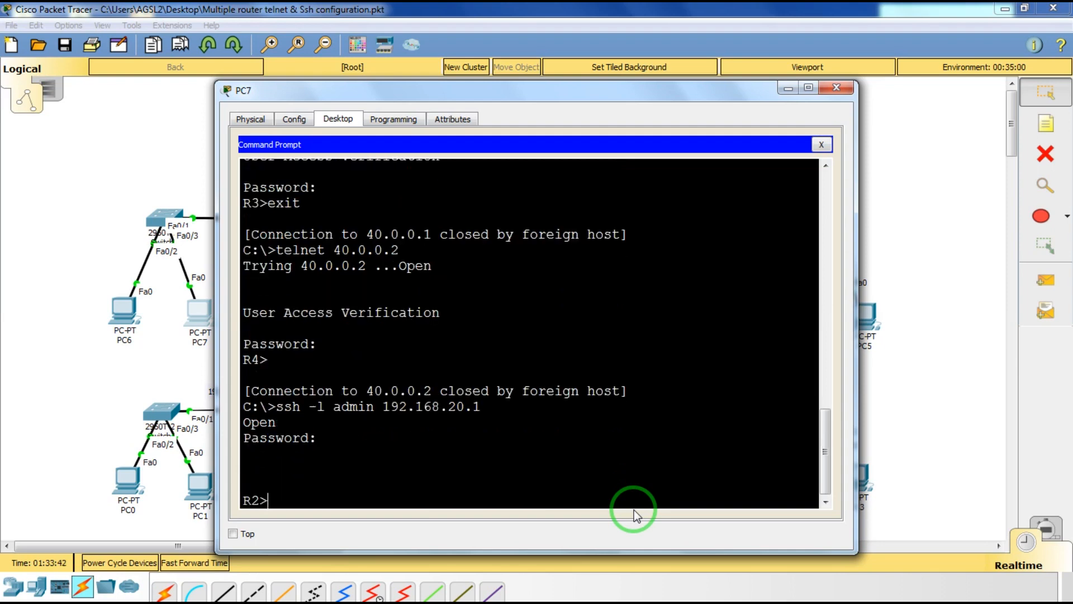
pyautogui.click(293, 498)
pyautogui.write('exit')
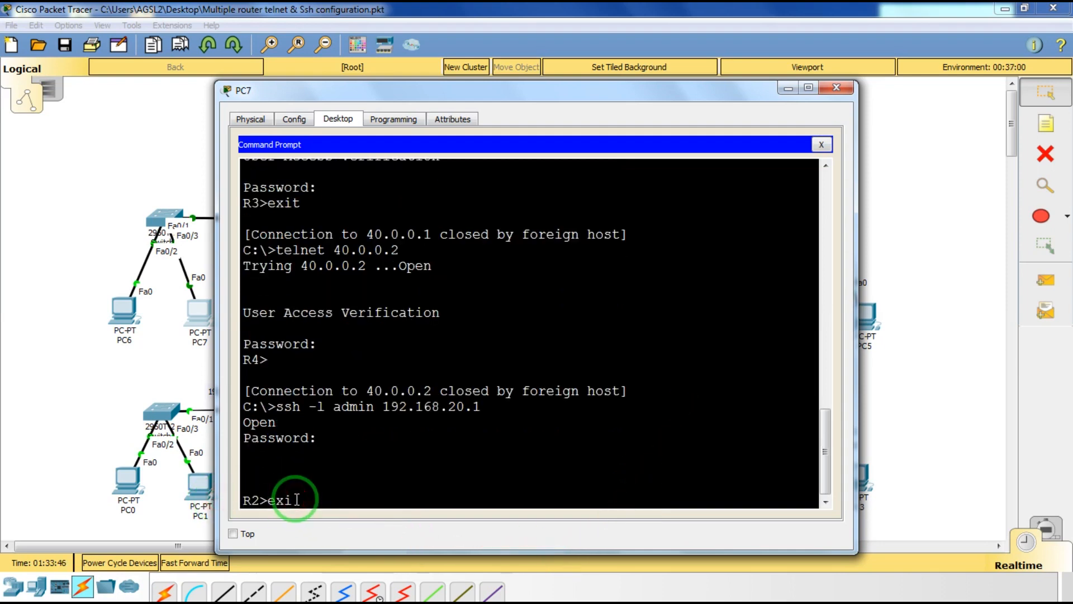
pyautogui.press('Return')
# SSH as admin into R3 at 192.168.30.1, log in with the password, then exit.
pyautogui.press('Up')
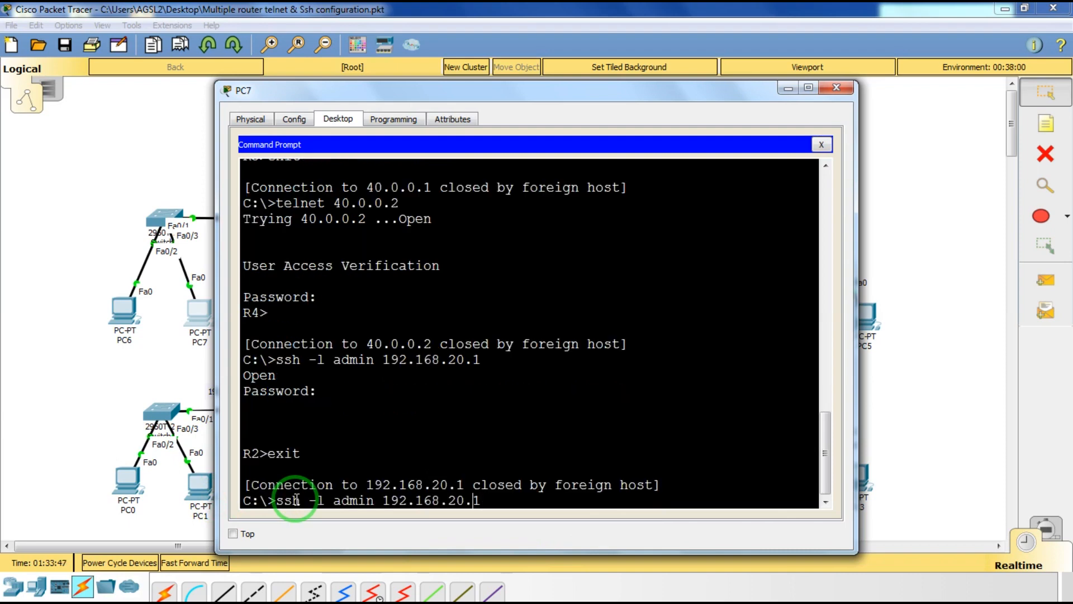
pyautogui.press('Left')
pyautogui.press('Left')
pyautogui.press('BackSpace')
pyautogui.write('3')
pyautogui.press('Return')
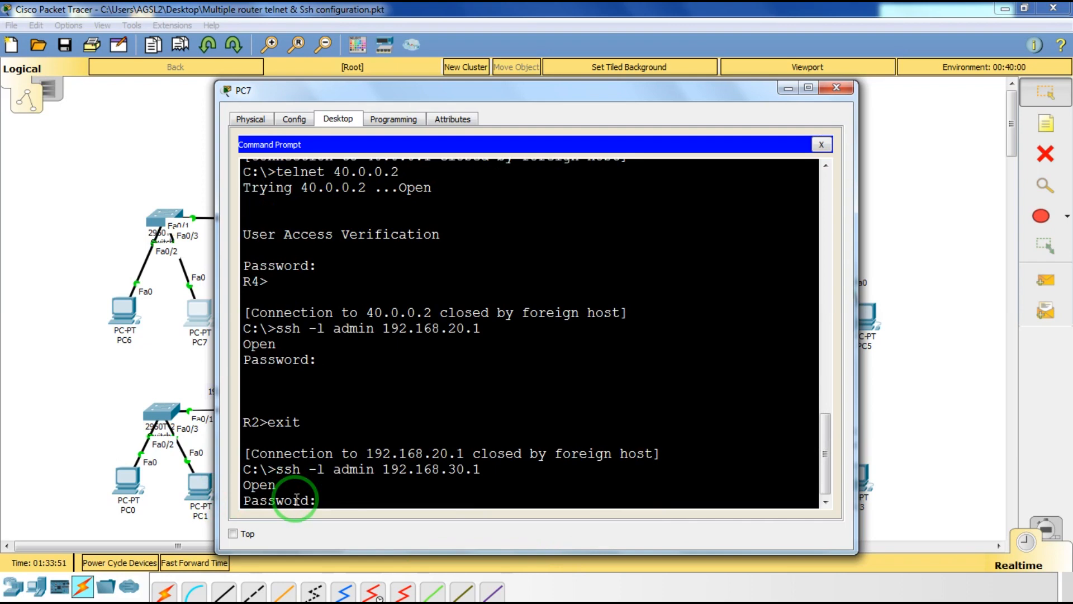
pyautogui.press('Return')
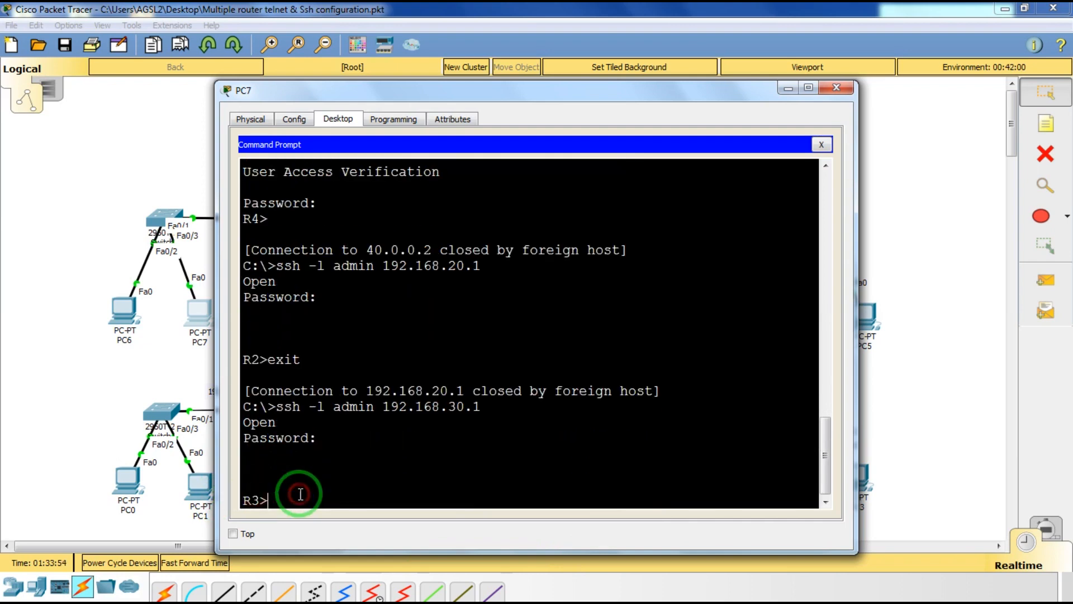
pyautogui.write('exit')
pyautogui.press('Return')
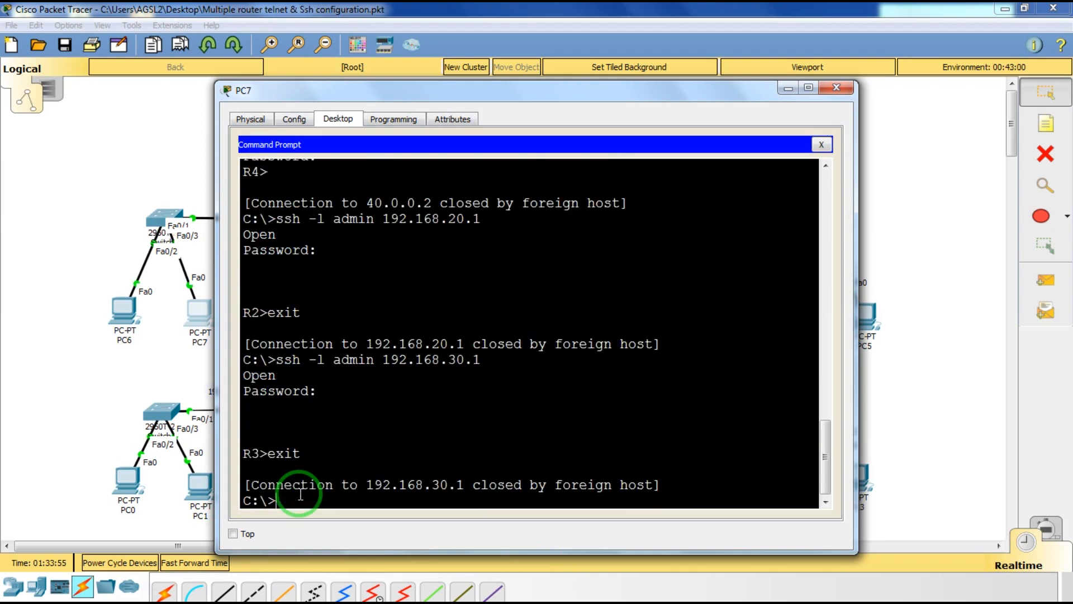
# SSH as admin into R4 at 192.168.40.1 and log in with the password.
pyautogui.press('Up')
pyautogui.press('Left')
pyautogui.press('Left')
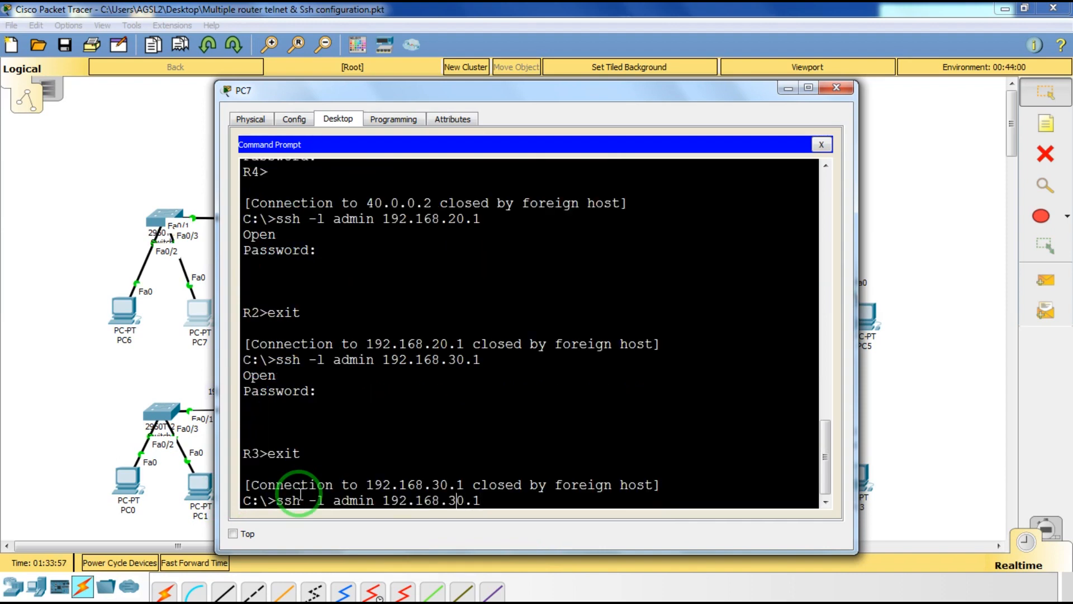
pyautogui.press('BackSpace')
pyautogui.write('4')
pyautogui.press('Return')
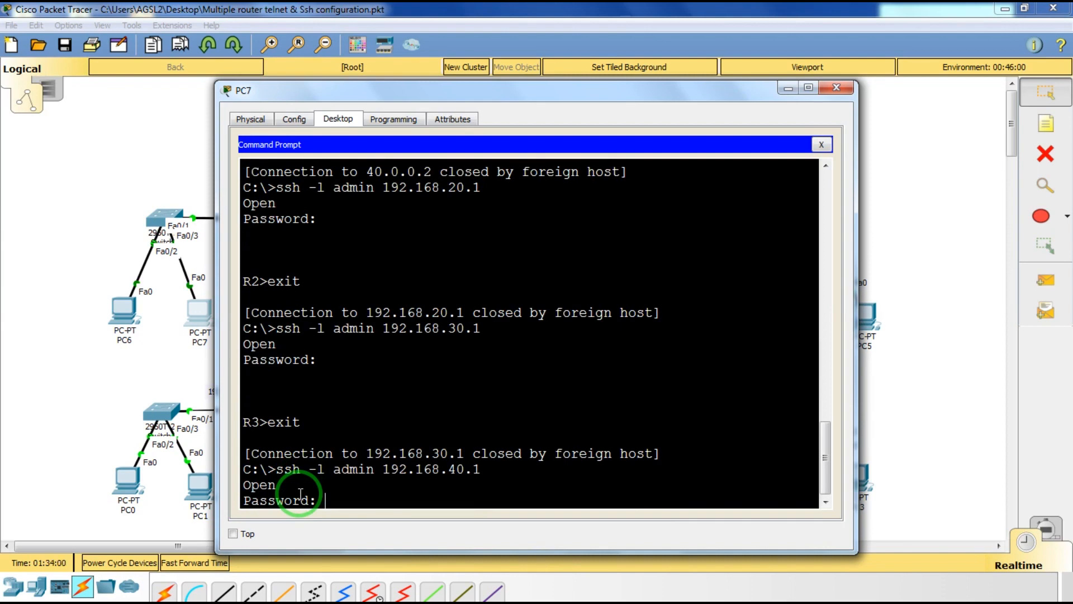
pyautogui.press('Return')
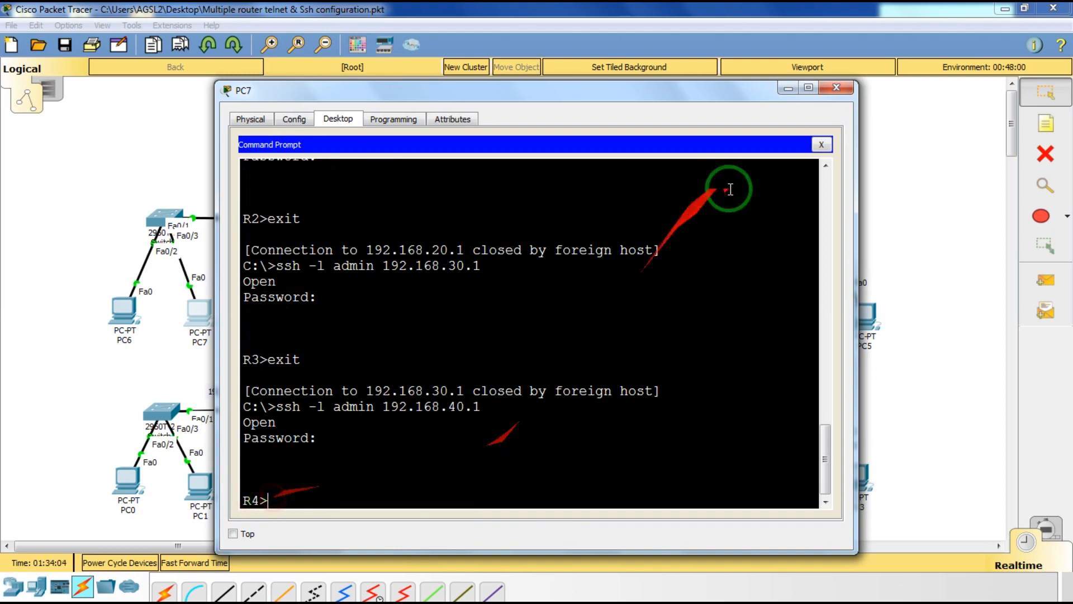
# Close PC7's terminal window and bring up PC6's Command Prompt from its Desktop.
pyautogui.click(837, 88)
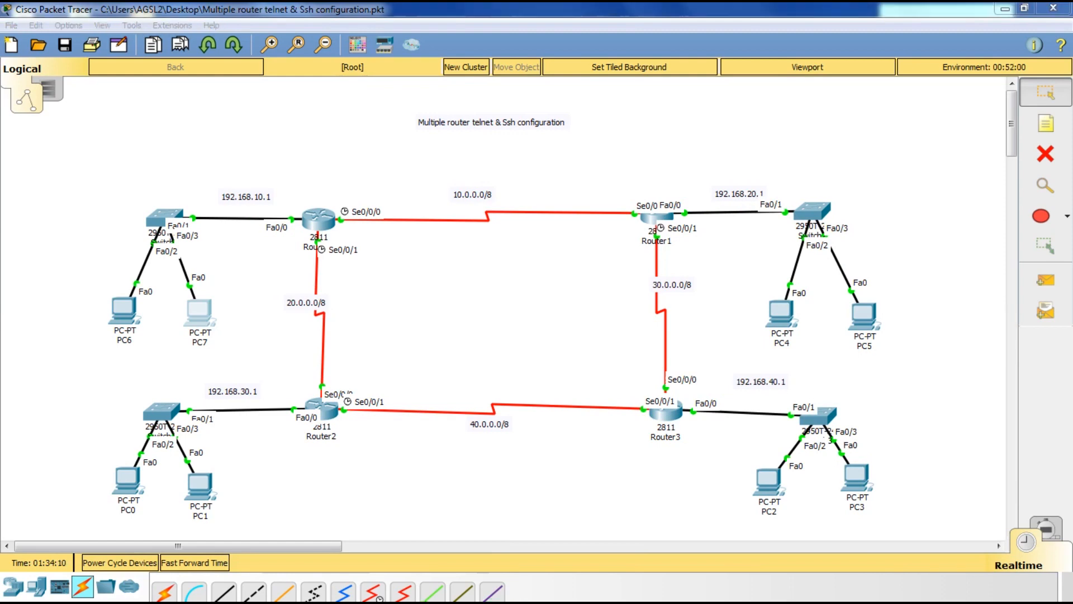
pyautogui.click(124, 307)
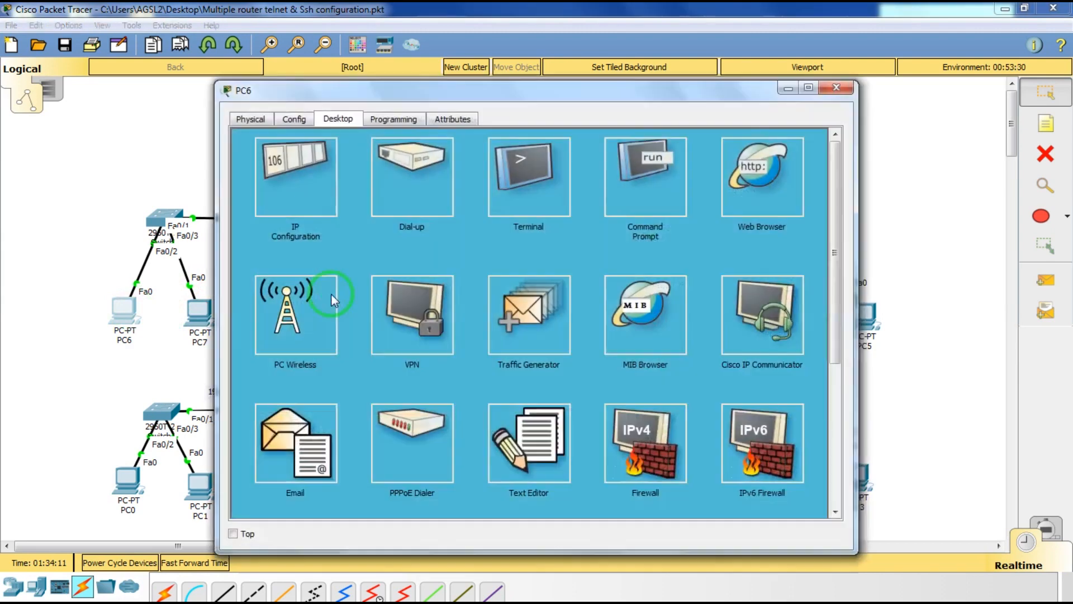
pyautogui.click(632, 159)
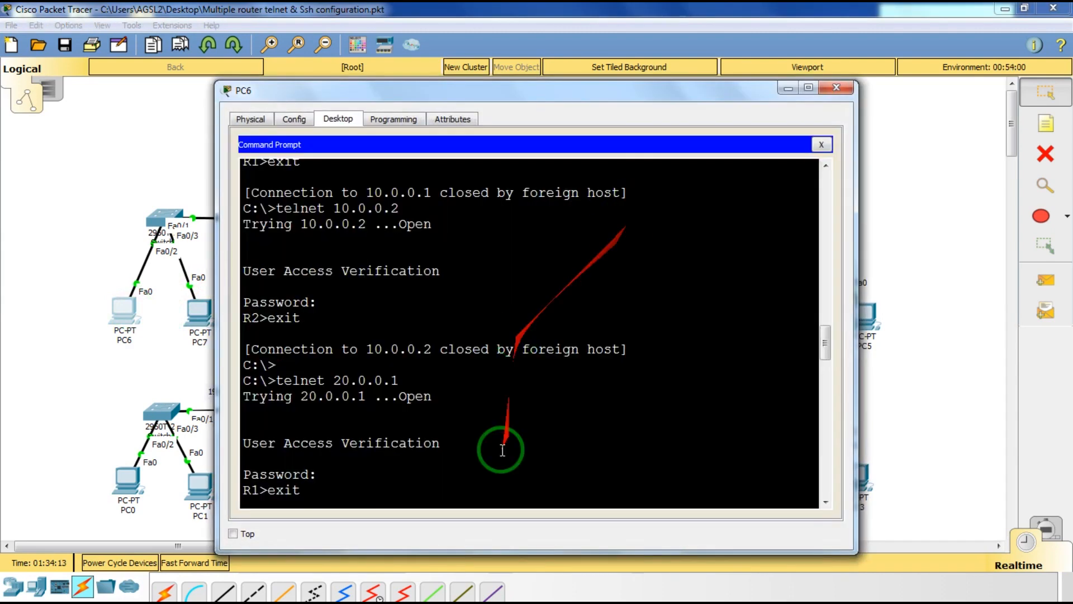
# Exit the SSH session to R4 at 192.168.40.1 and start typing a ping command.
pyautogui.press('Return')
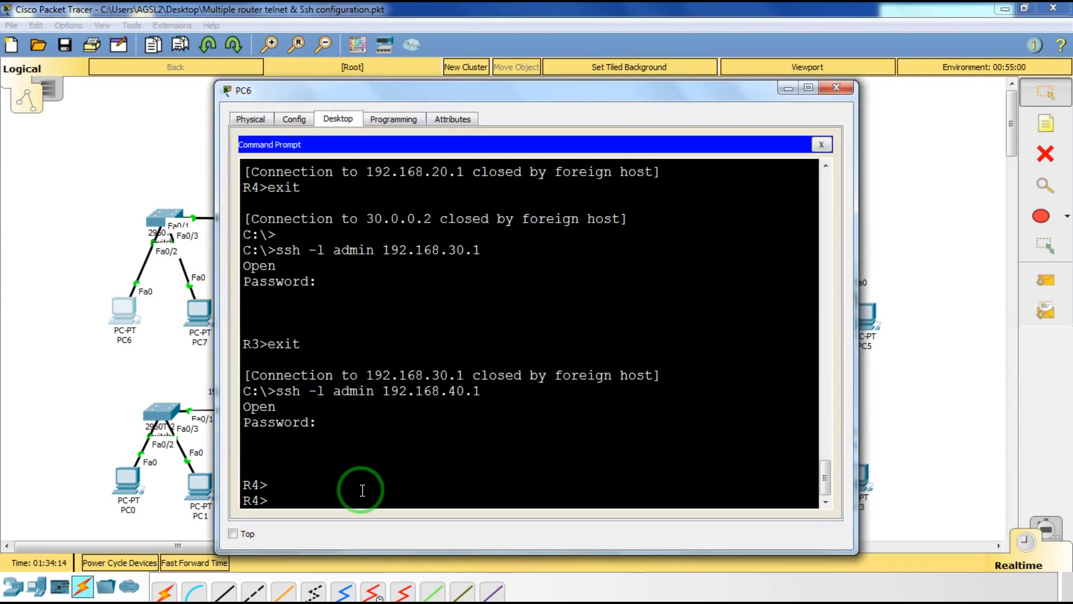
pyautogui.write('exit')
pyautogui.press('Return')
pyautogui.press('Return')
pyautogui.press('Return')
pyautogui.write('p')
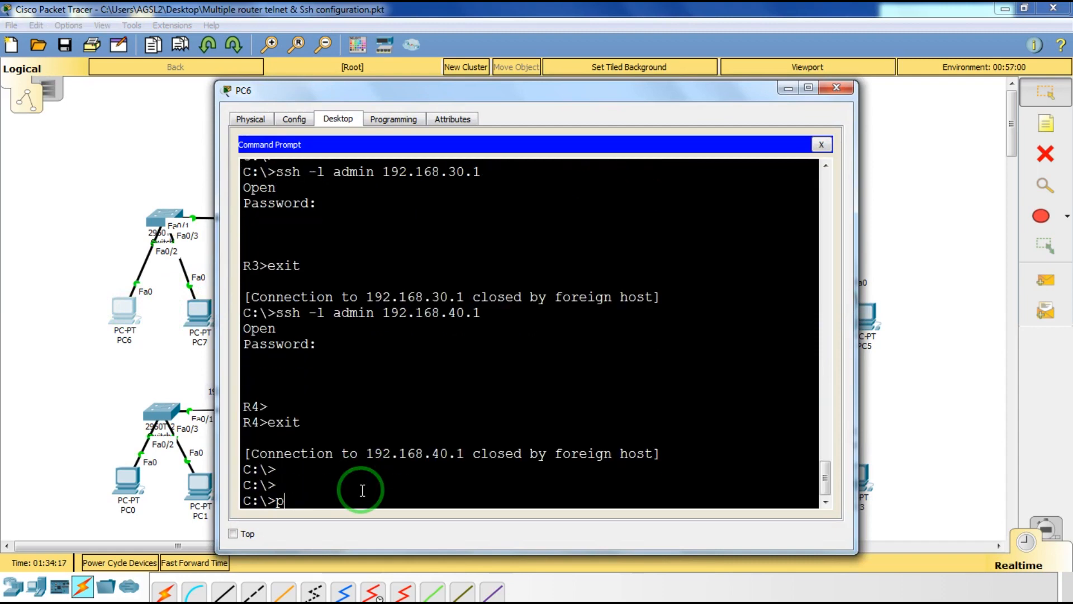
pyautogui.write('ing 192.3168.')
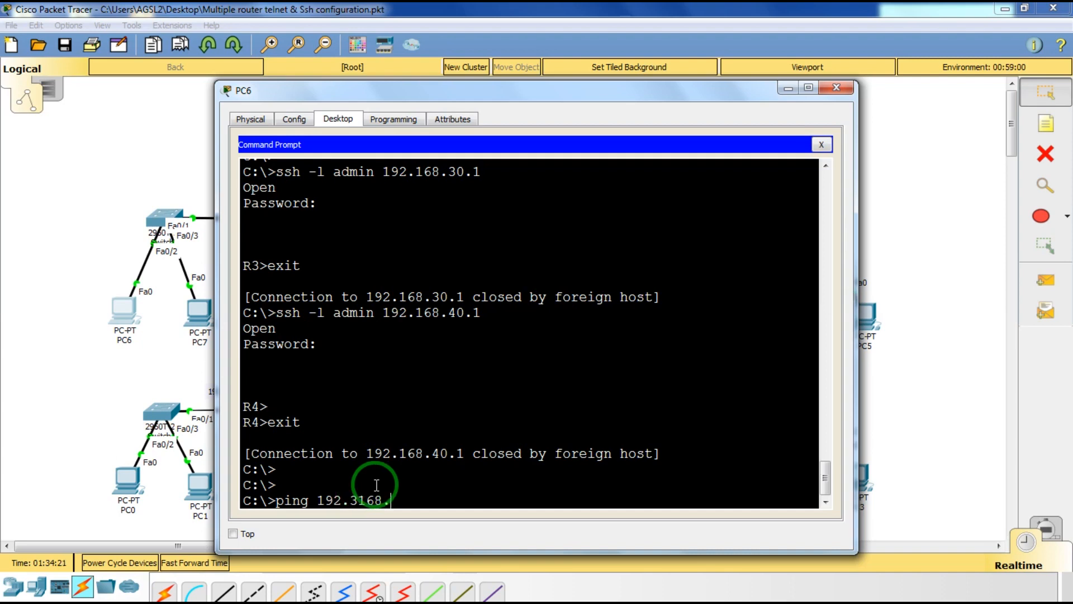
pyautogui.press('BackSpace')
pyautogui.press('BackSpace')
pyautogui.press('BackSpace')
pyautogui.press('BackSpace')
pyautogui.press('BackSpace')
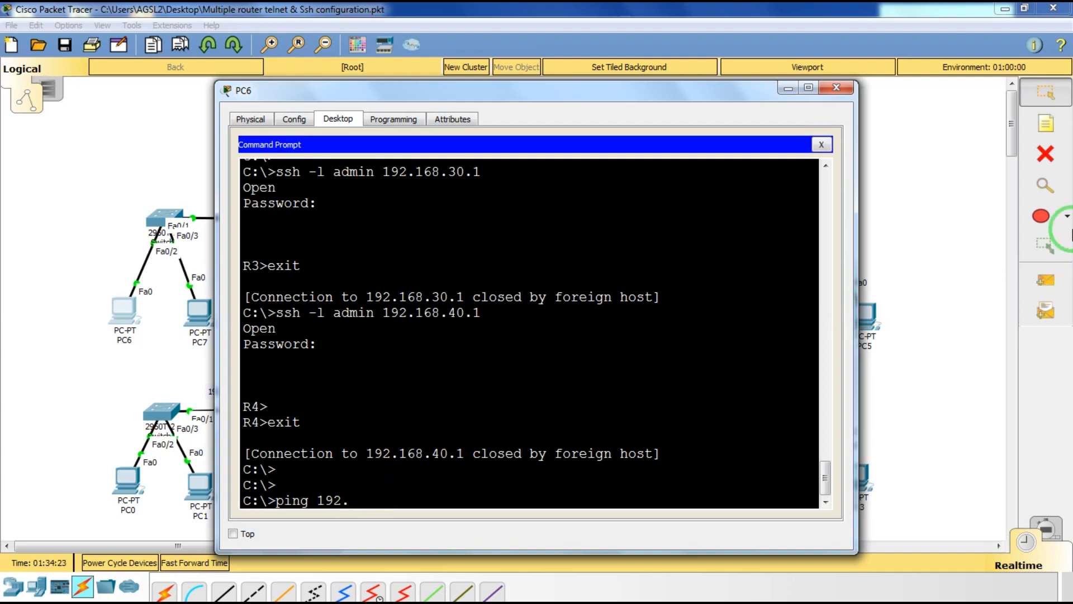
# Ping 192.168.10.1 and 192.168.20.1 from PC6, both with 0% loss.
pyautogui.write('168.10.1')
pyautogui.press('Return')
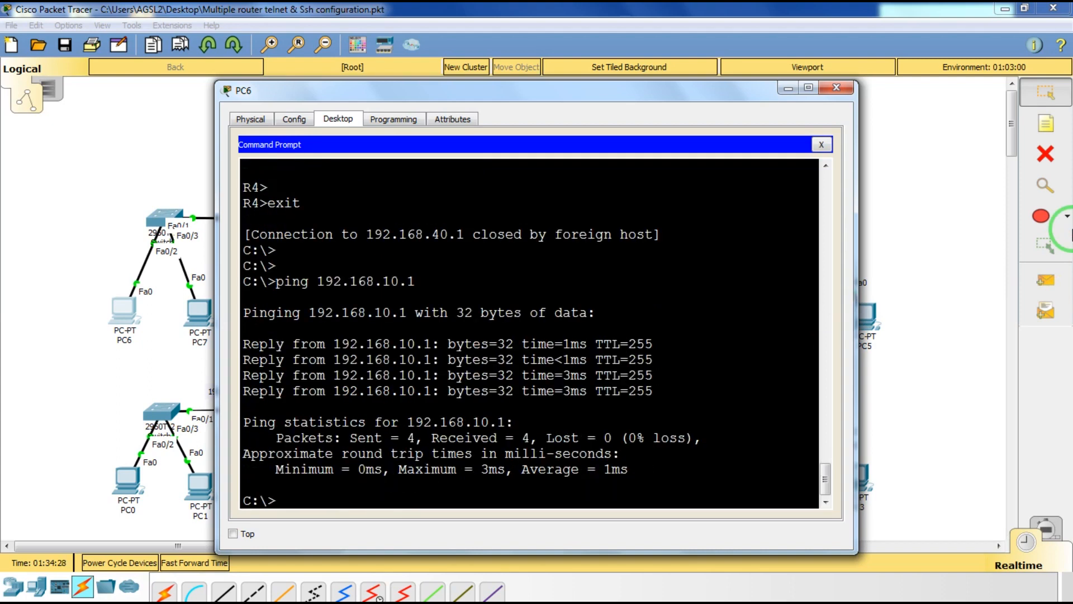
pyautogui.press('Up')
pyautogui.press('BackSpace')
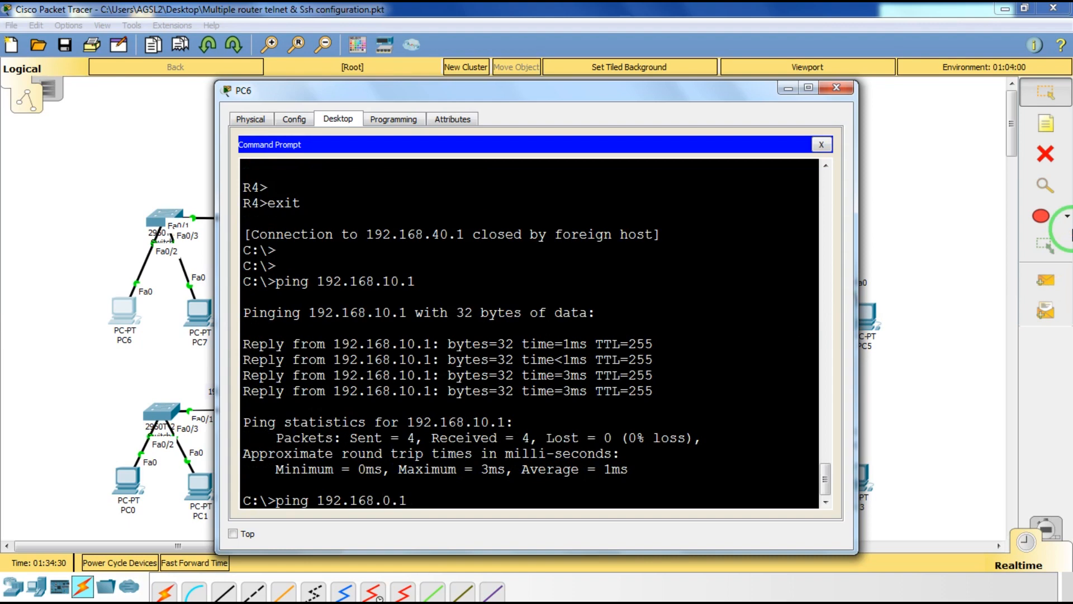
pyautogui.write('2')
pyautogui.press('Return')
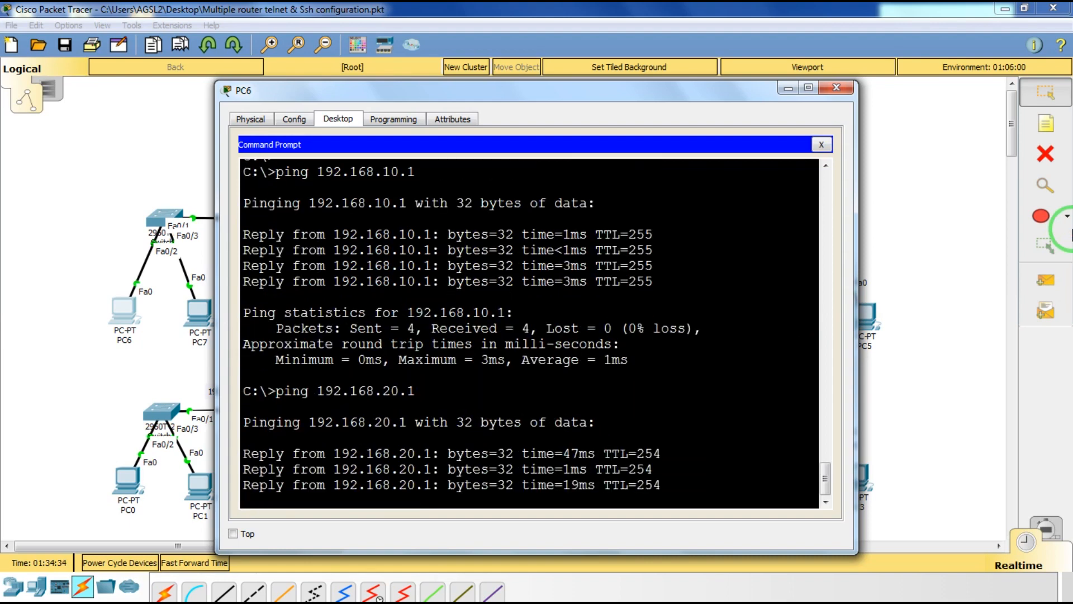
# Ping 192.168.30.1 and 192.168.40.1 with 0% loss, then close PC6's window.
pyautogui.press('Up')
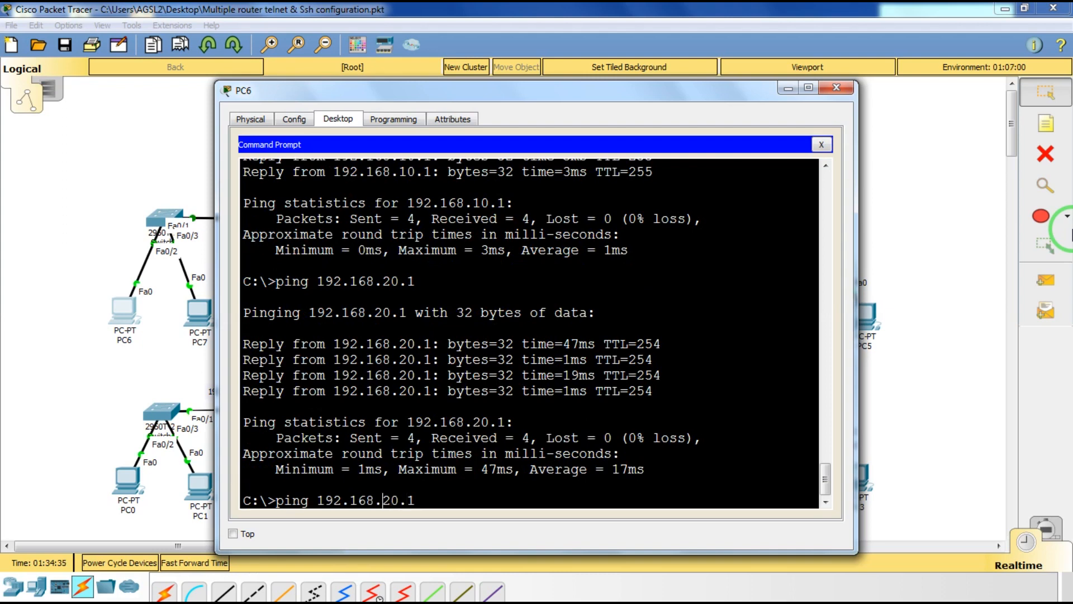
pyautogui.press('Delete')
pyautogui.write('3')
pyautogui.press('Return')
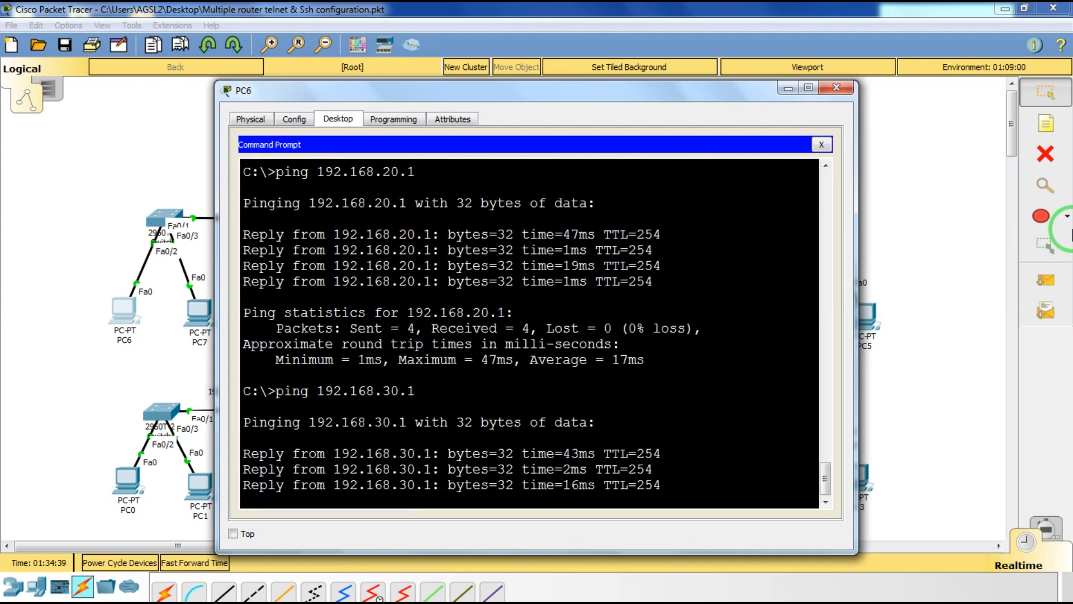
pyautogui.press('Up')
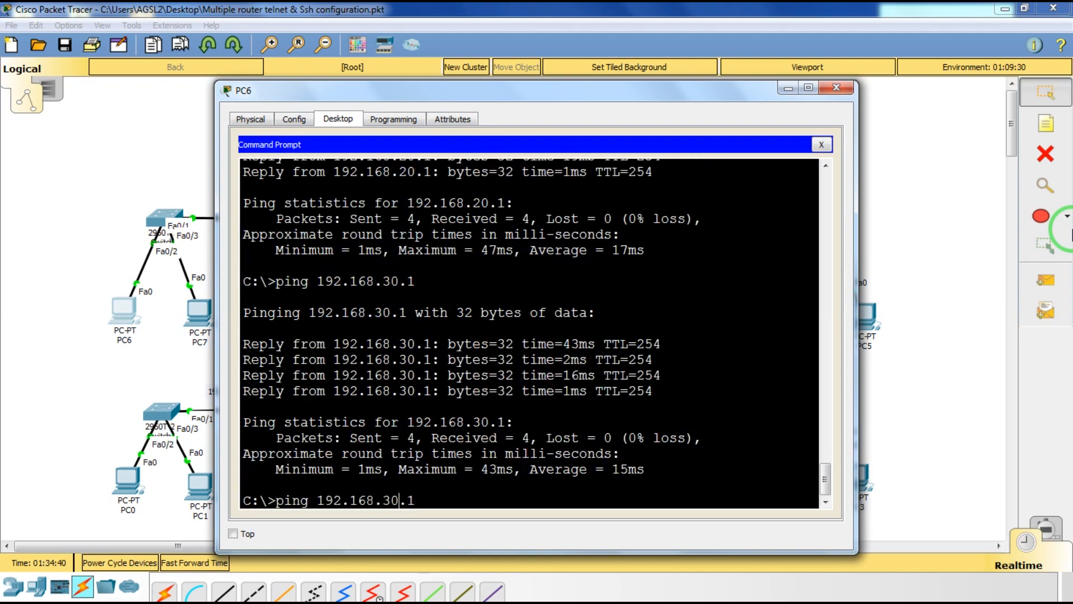
pyautogui.press('Left')
pyautogui.press('BackSpace')
pyautogui.write('4')
pyautogui.press('Return')
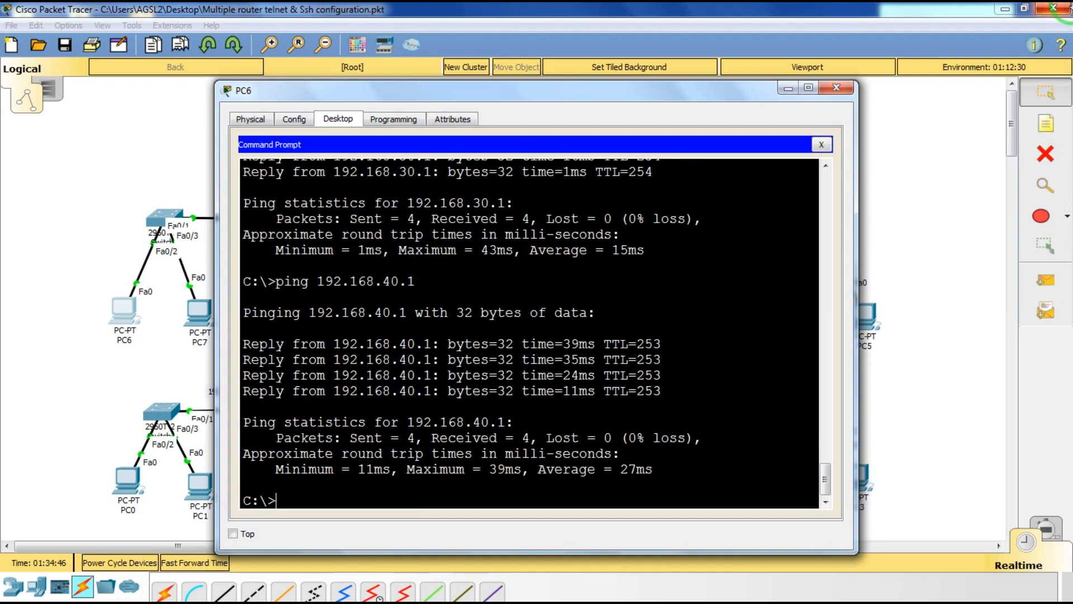
pyautogui.click(836, 89)
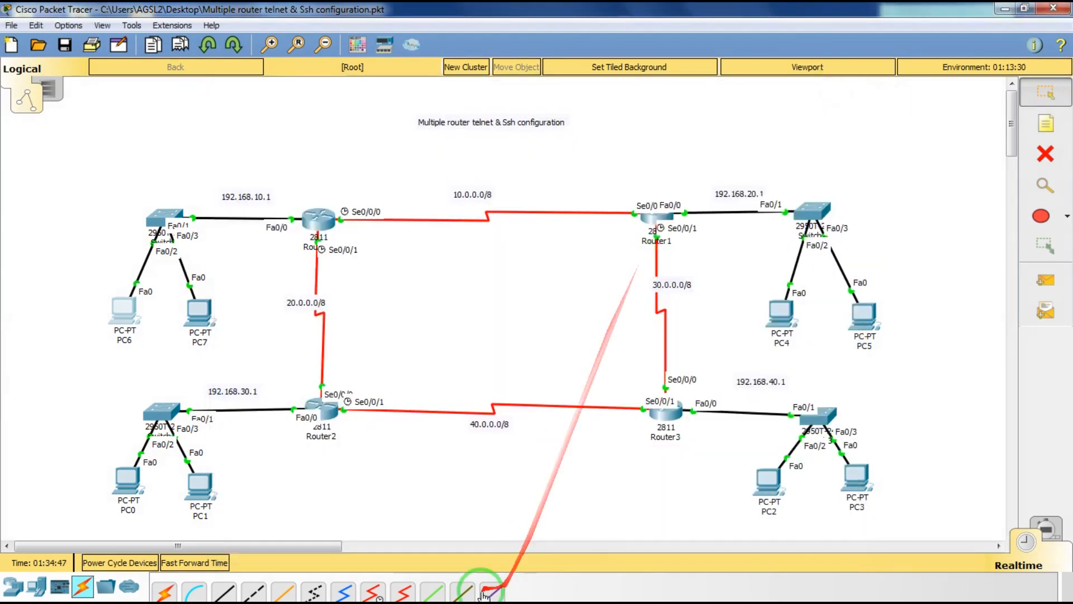